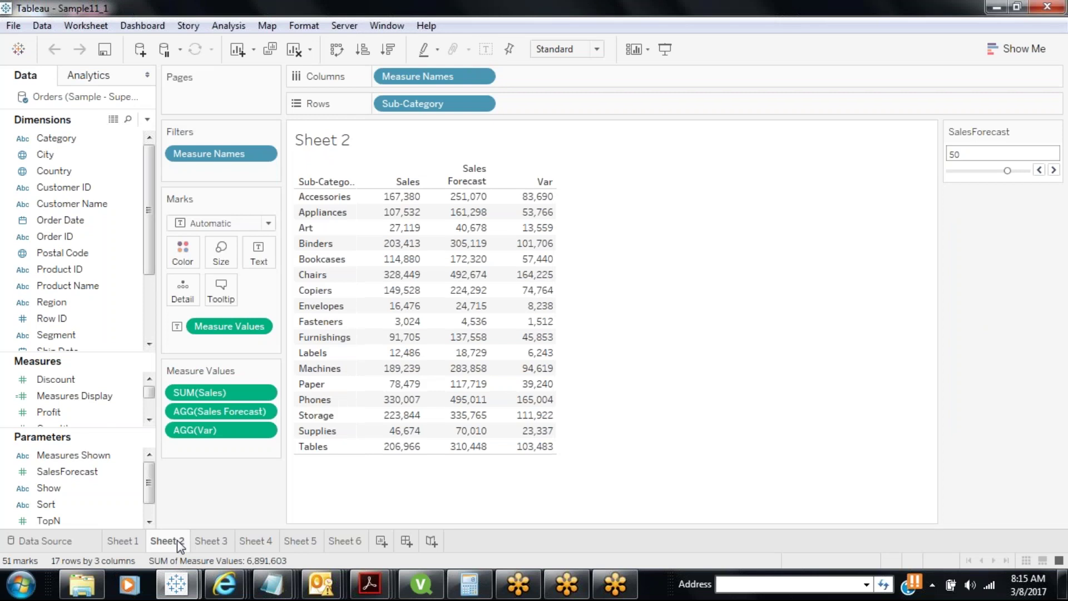
Set the TopN parameter on Sheet 1 to 25, and change it to 10.
{"action": "left_click", "coordinate": [135, 549]}
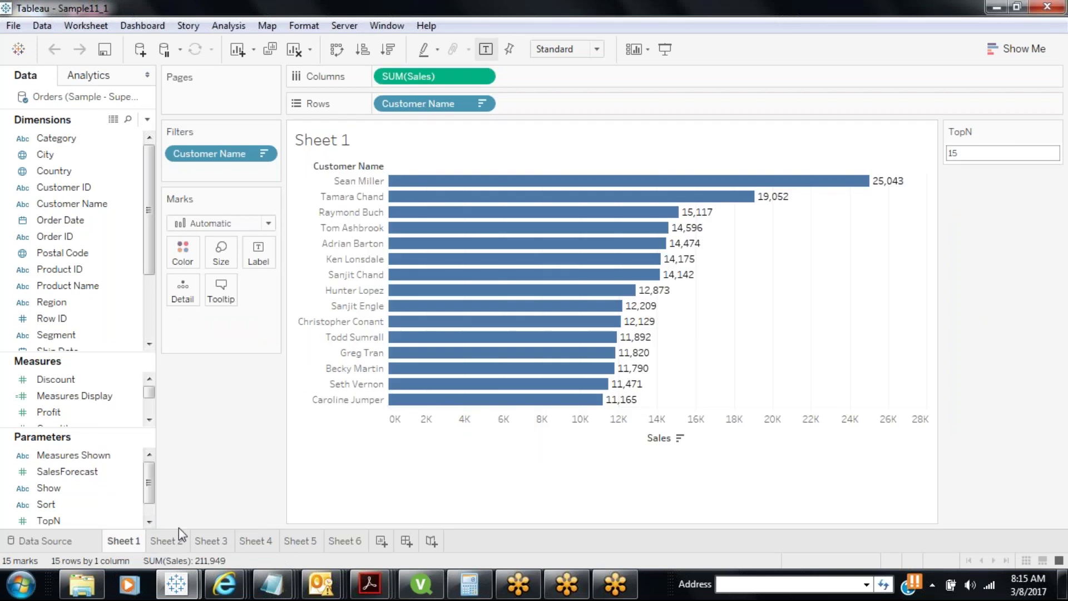
{"action": "left_click", "coordinate": [977, 155]}
{"action": "type", "text": "25"}
{"action": "key", "text": "Return"}
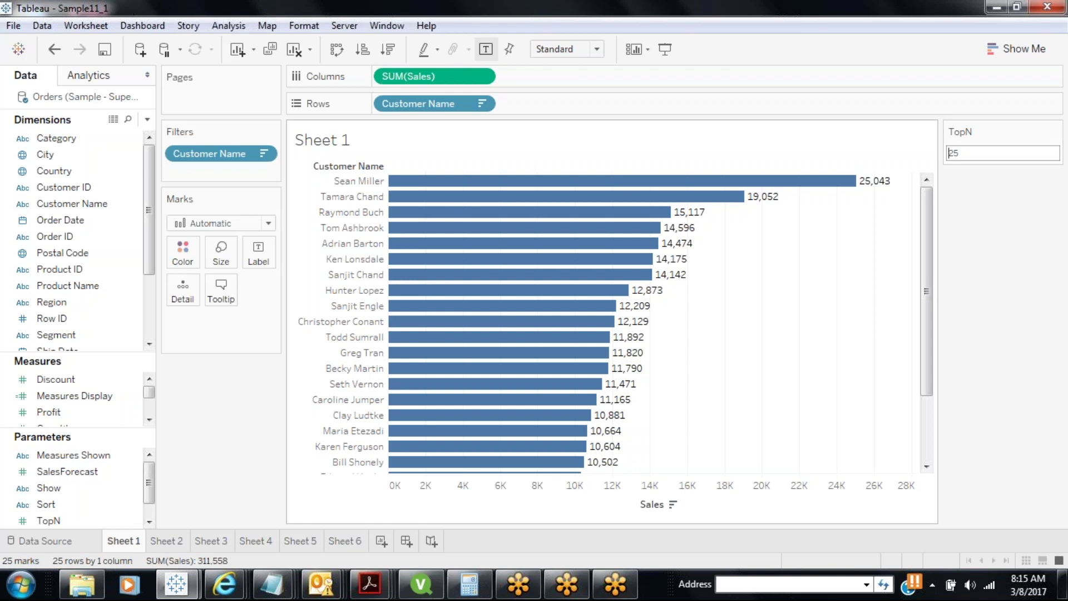
{"action": "double_click", "coordinate": [952, 153]}
{"action": "type", "text": "10"}
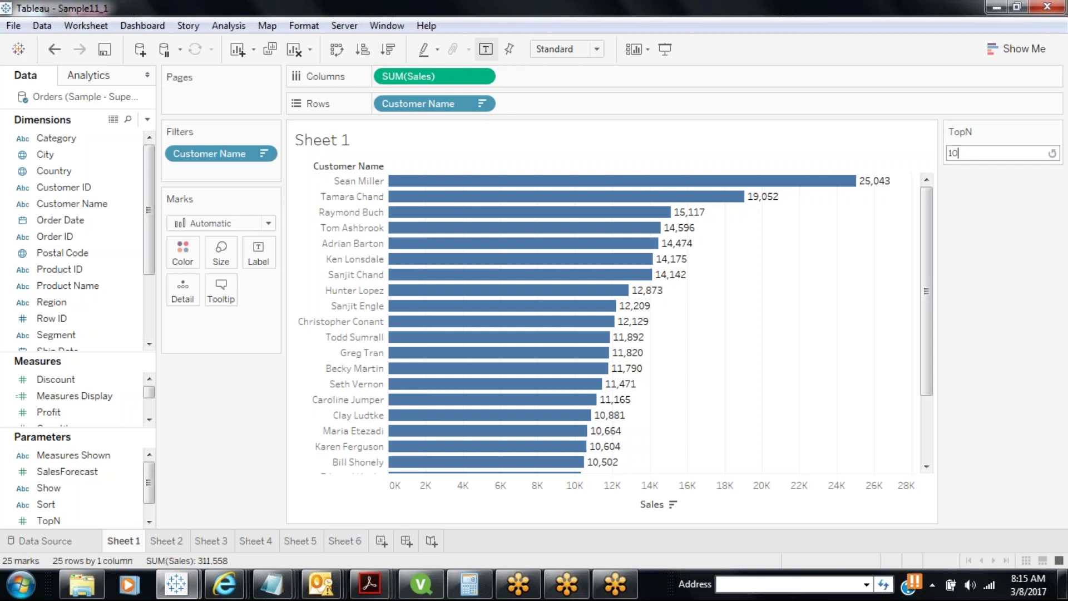
{"action": "key", "text": "Return"}
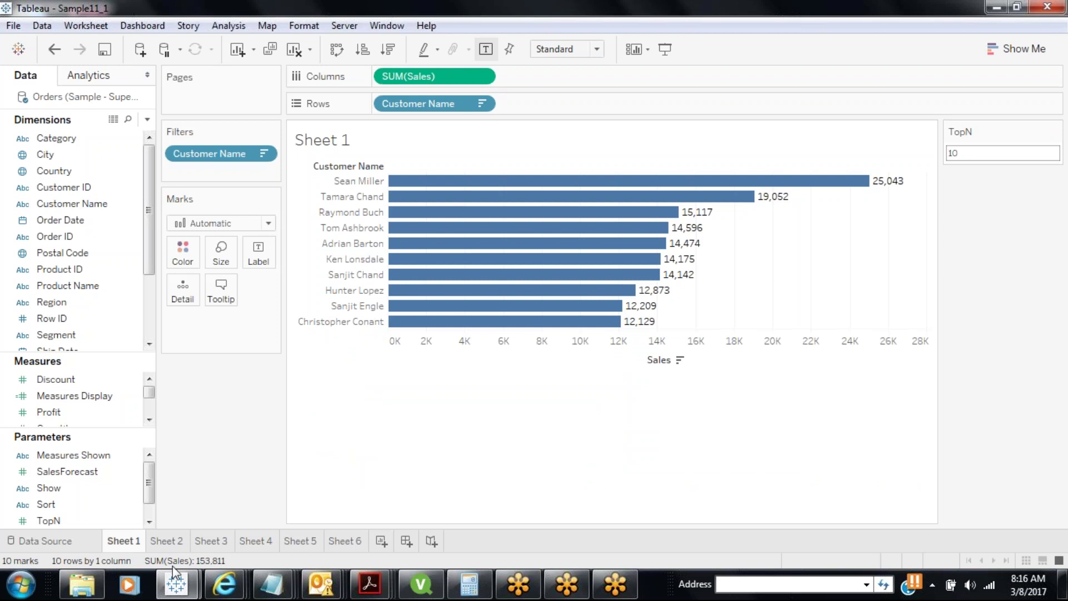
Review the sales forecast table on Sheet 2 and the forecast line chart on Sheet 3.
{"action": "left_click", "coordinate": [167, 541]}
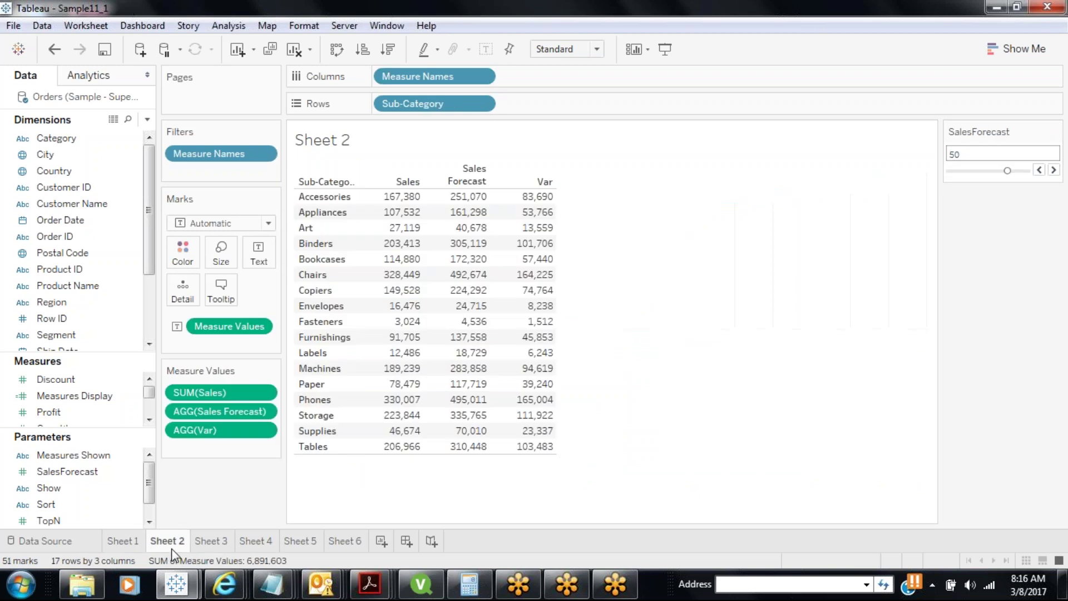
{"action": "left_click", "coordinate": [210, 542]}
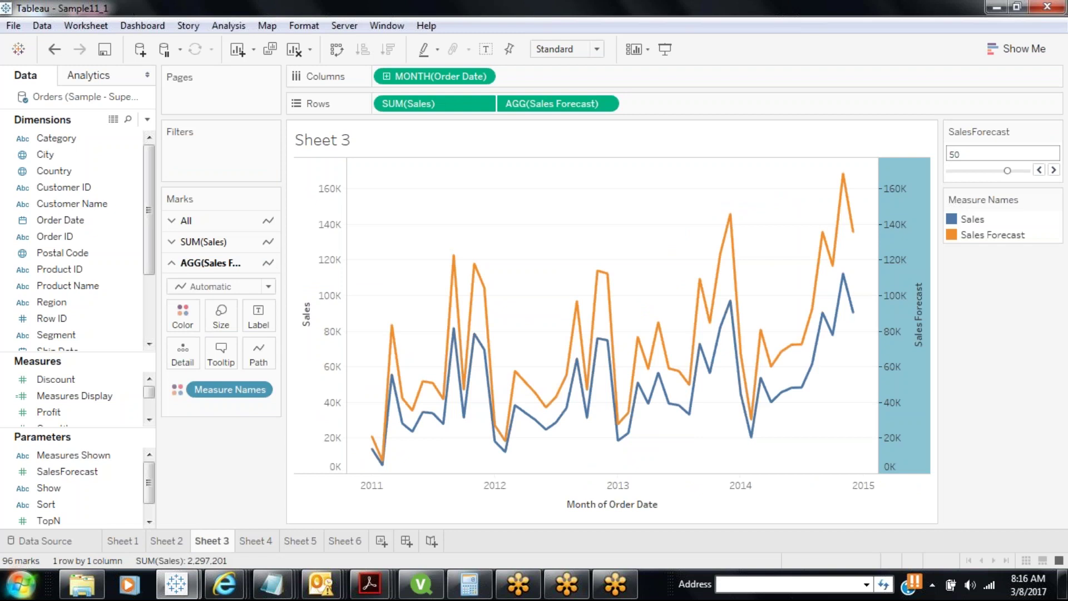
{"action": "left_click", "coordinate": [164, 541]}
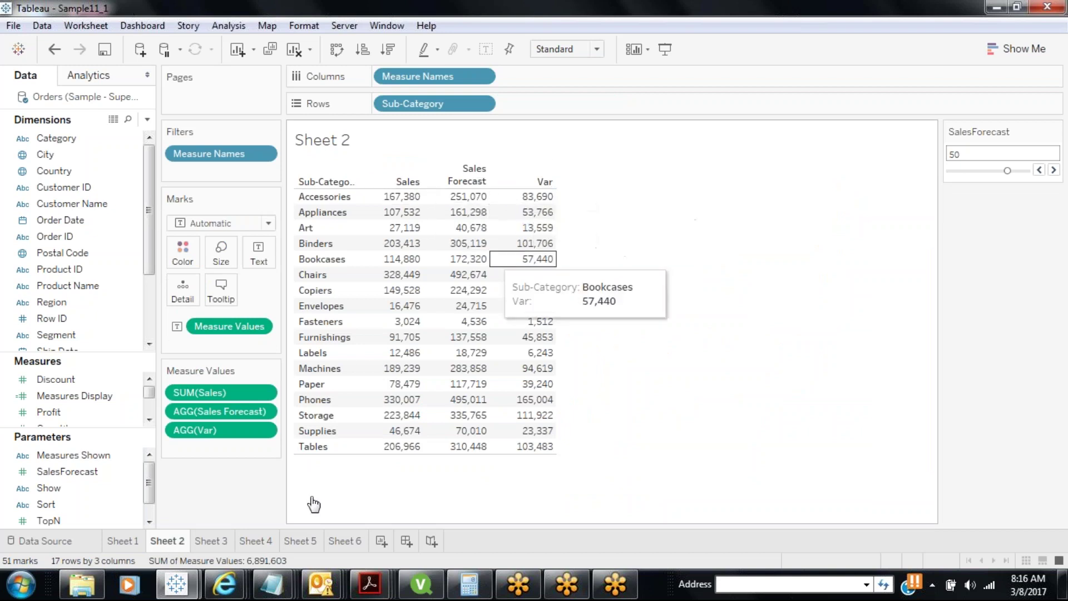
Switch Sheet 4's Sort parameter to Profit, and from there to Units Sold.
{"action": "left_click", "coordinate": [291, 543]}
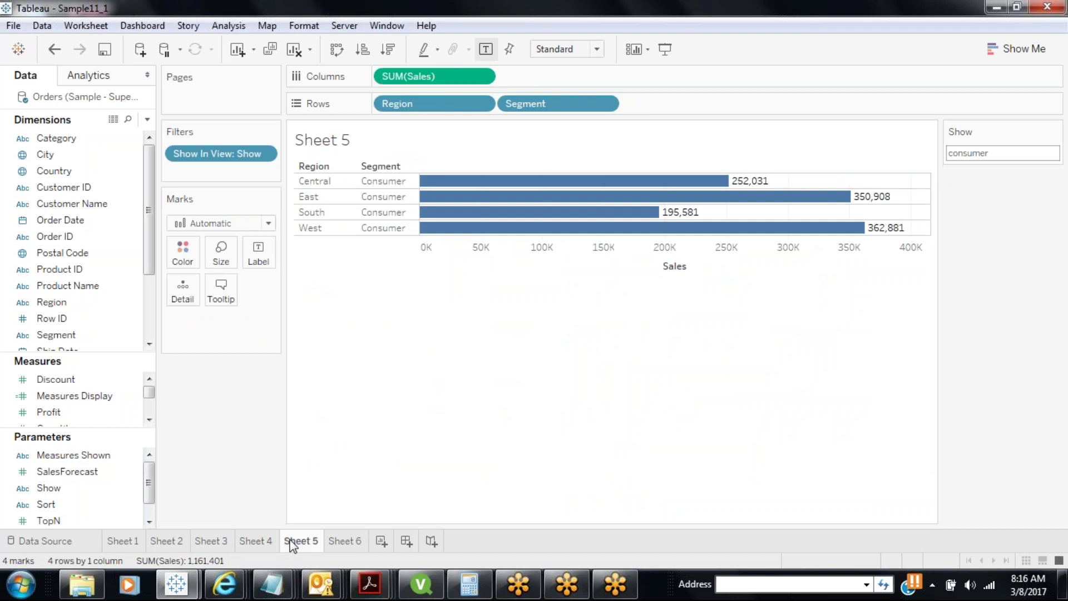
{"action": "left_click", "coordinate": [264, 543]}
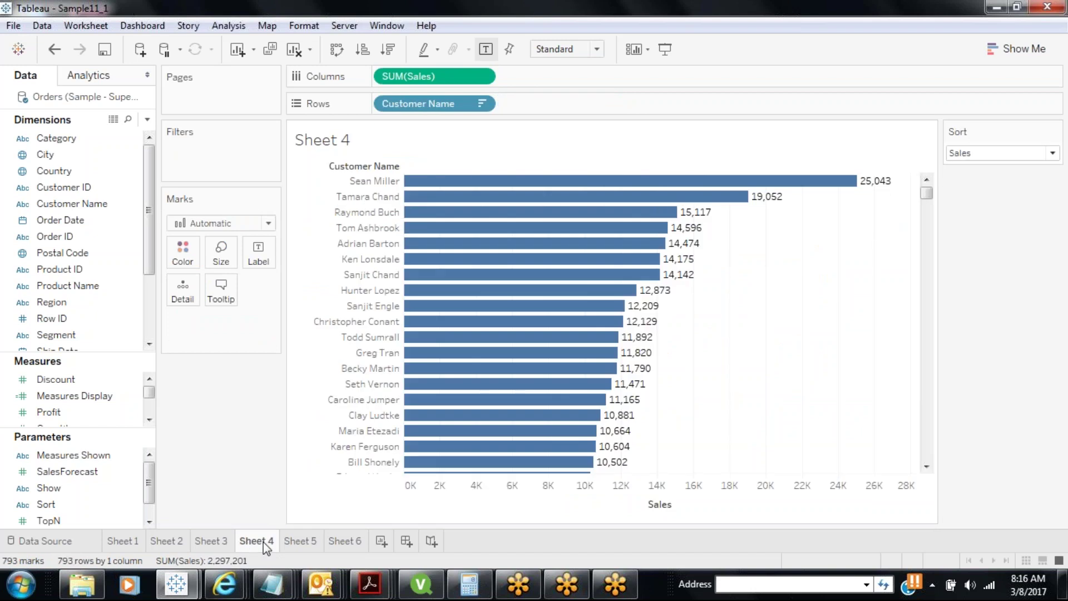
{"action": "left_click", "coordinate": [979, 153]}
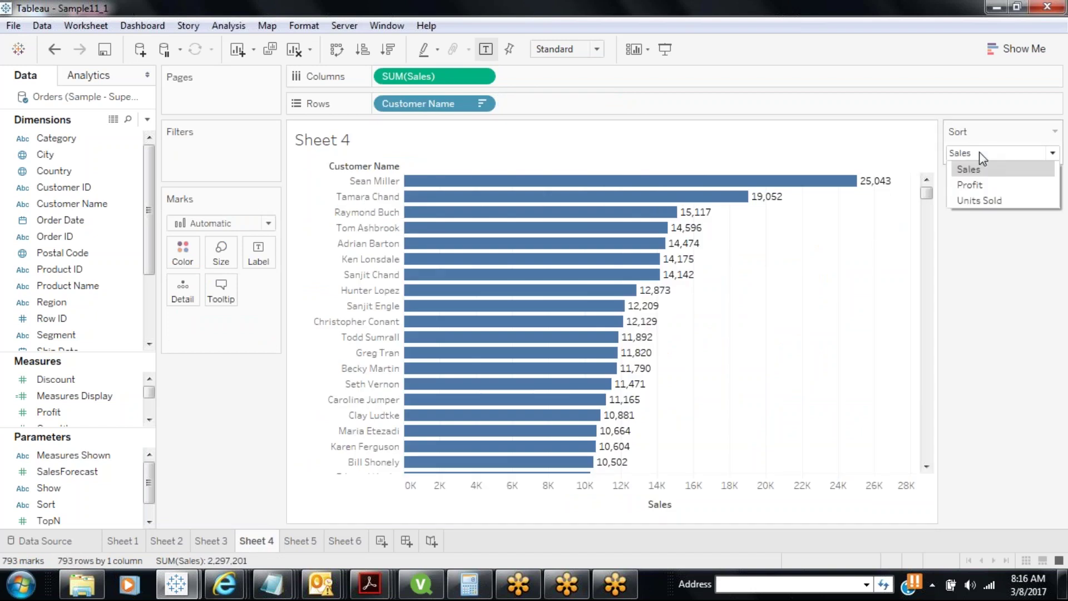
{"action": "left_click", "coordinate": [974, 184]}
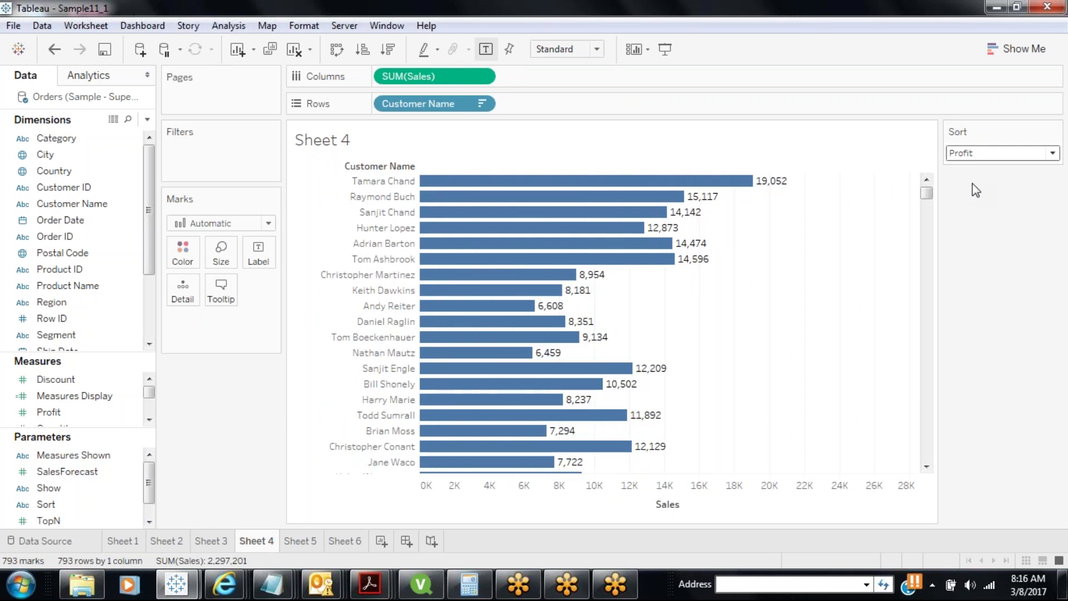
{"action": "left_click", "coordinate": [979, 154]}
{"action": "left_click", "coordinate": [977, 198]}
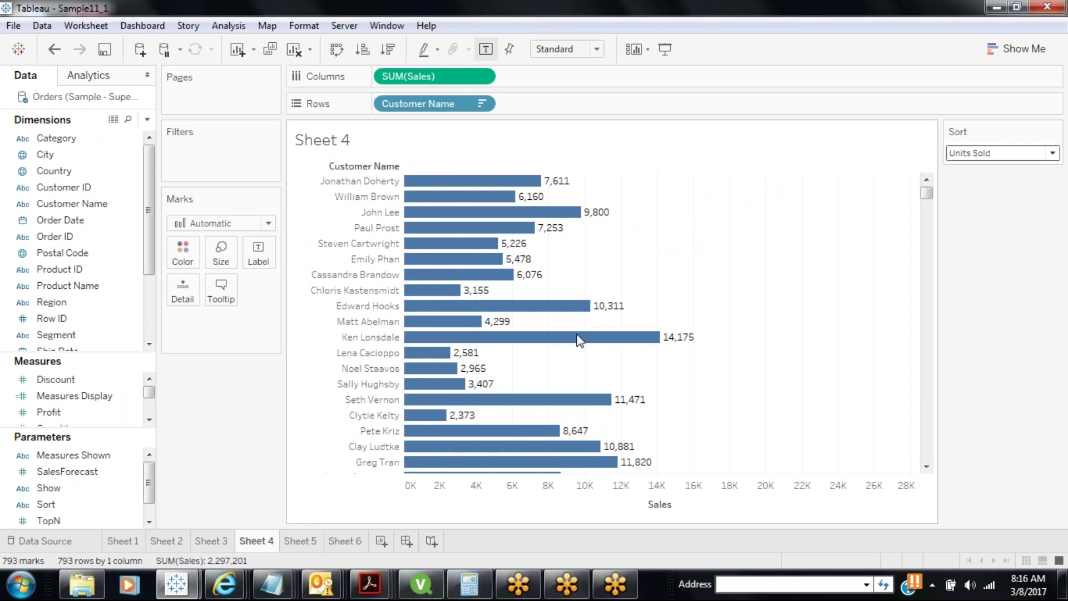
{"action": "mouse_move", "coordinate": [579, 338]}
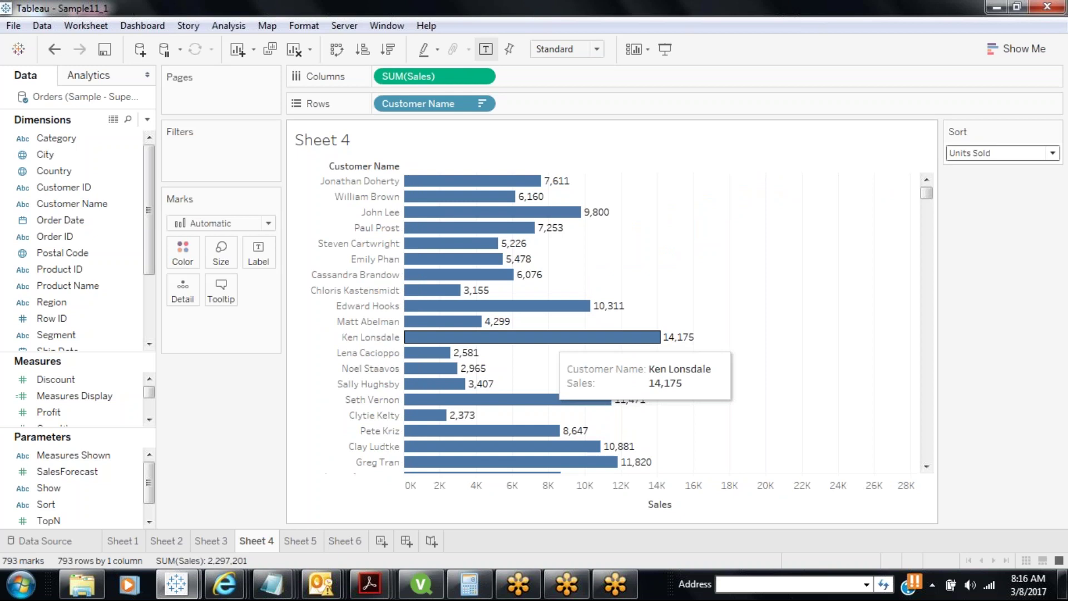
Set the Show parameter on Sheet 5 to "central".
{"action": "left_click", "coordinate": [305, 541]}
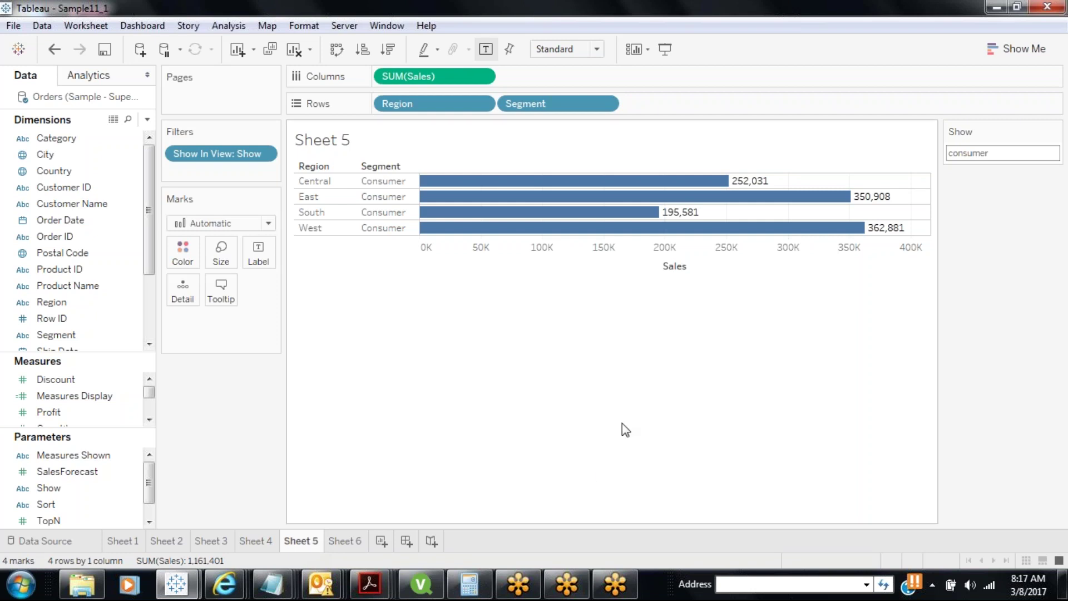
{"action": "double_click", "coordinate": [990, 154]}
{"action": "type", "text": "ce"}
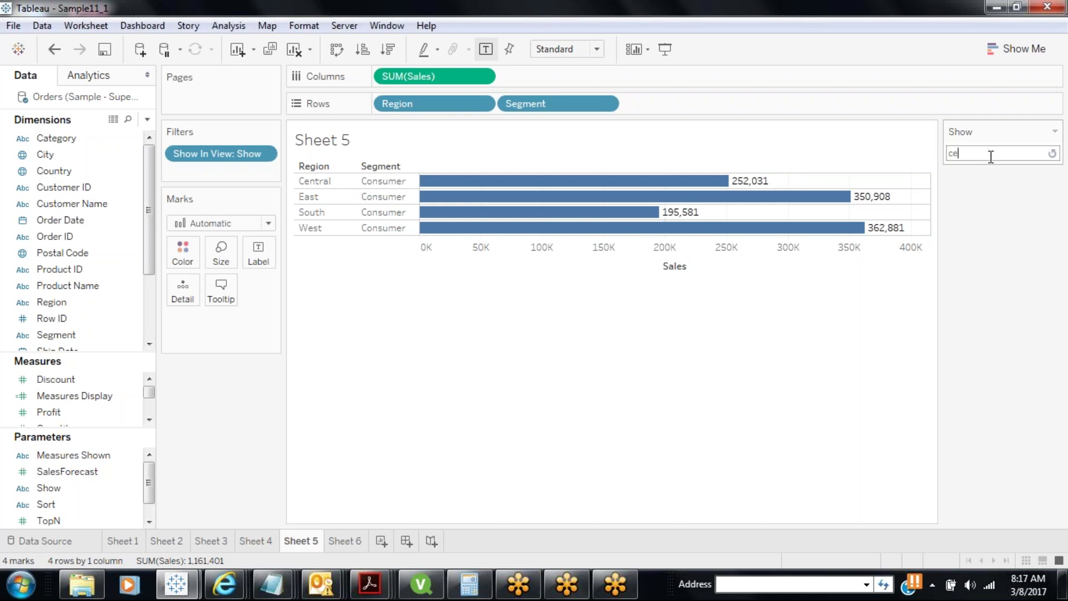
{"action": "type", "text": "ntrl"}
{"action": "key", "text": "Left"}
{"action": "type", "text": "a"}
{"action": "key", "text": "Return"}
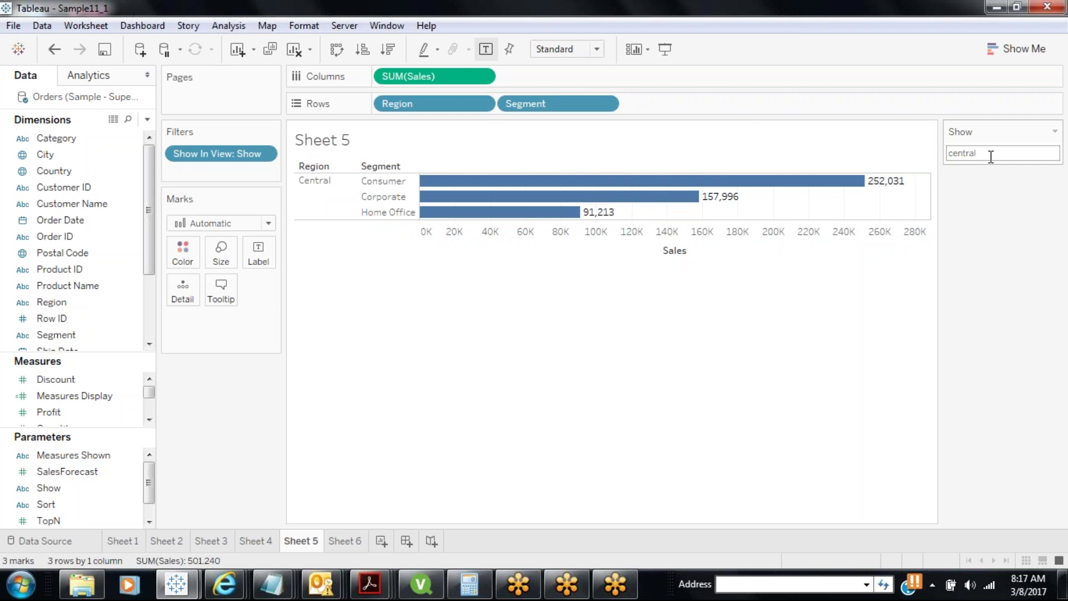
Try "north" and "segment" as values of the Show parameter on Sheet 5.
{"action": "double_click", "coordinate": [991, 156]}
{"action": "type", "text": "north"}
{"action": "key", "text": "Return"}
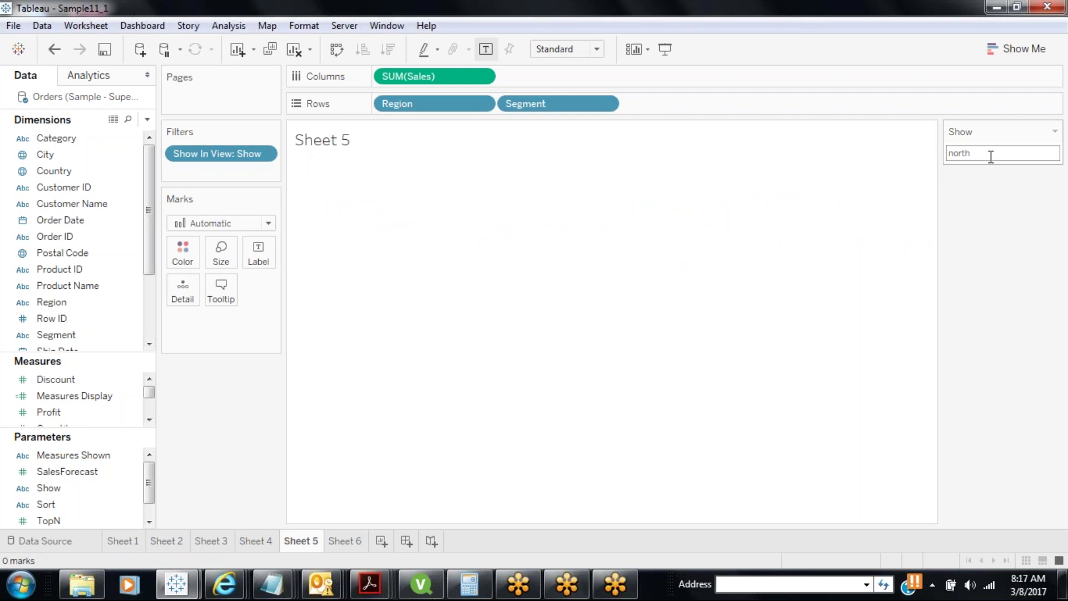
{"action": "double_click", "coordinate": [990, 156]}
{"action": "type", "text": "segment"}
{"action": "key", "text": "Return"}
Set the Show parameter to "consumer" and add the Category dimension to Rows after Segment.
{"action": "double_click", "coordinate": [991, 155]}
{"action": "type", "text": "consumer"}
{"action": "key", "text": "Return"}
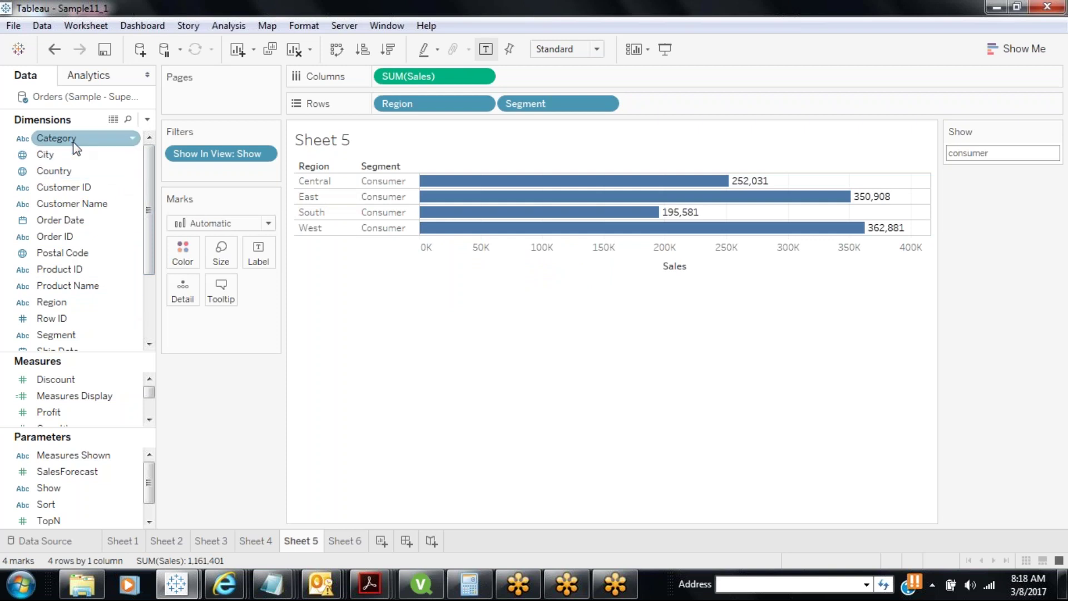
{"action": "left_click_drag", "start_coordinate": [77, 148], "coordinate": [698, 96]}
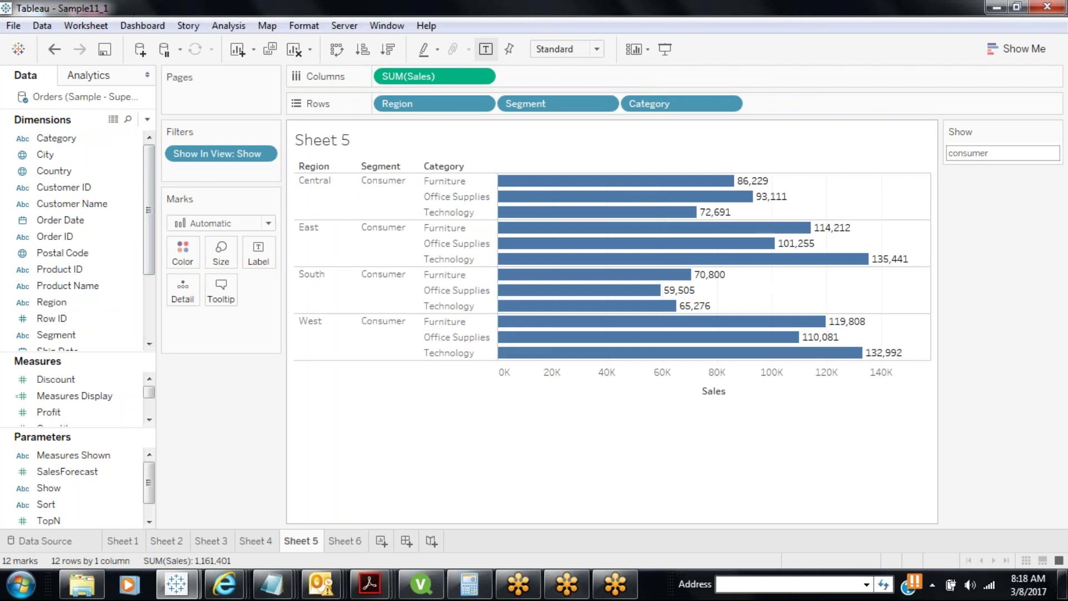
{"action": "left_click_drag", "start_coordinate": [355, 358], "coordinate": [297, 177]}
{"action": "mouse_move", "coordinate": [676, 228]}
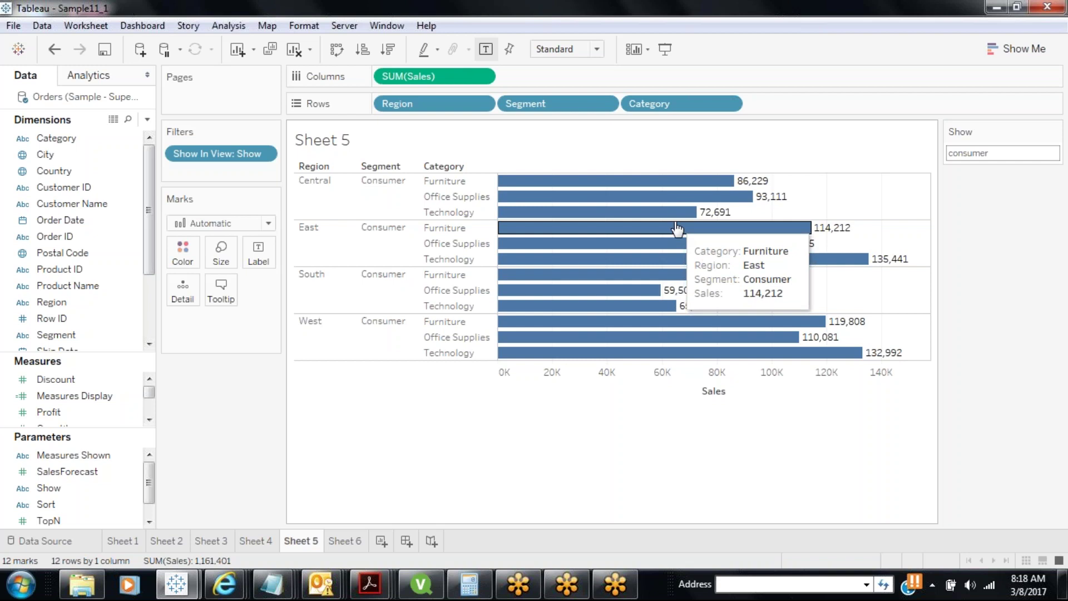
Filter the chart with the Show parameter set to "corporate" and to "home office".
{"action": "double_click", "coordinate": [983, 153]}
{"action": "type", "text": "corpo"}
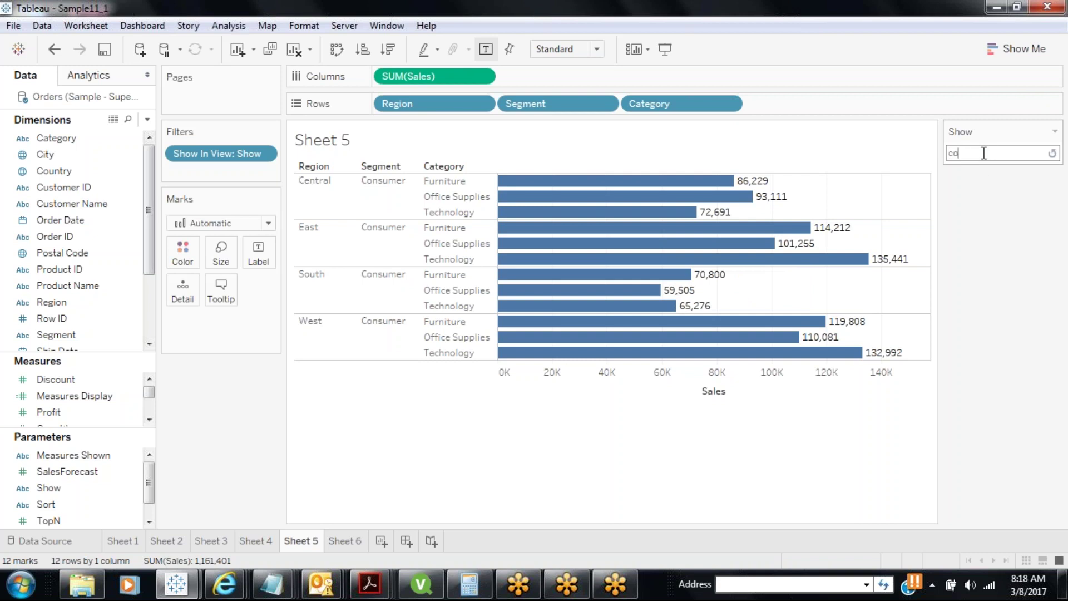
{"action": "type", "text": "rate"}
{"action": "key", "text": "Return"}
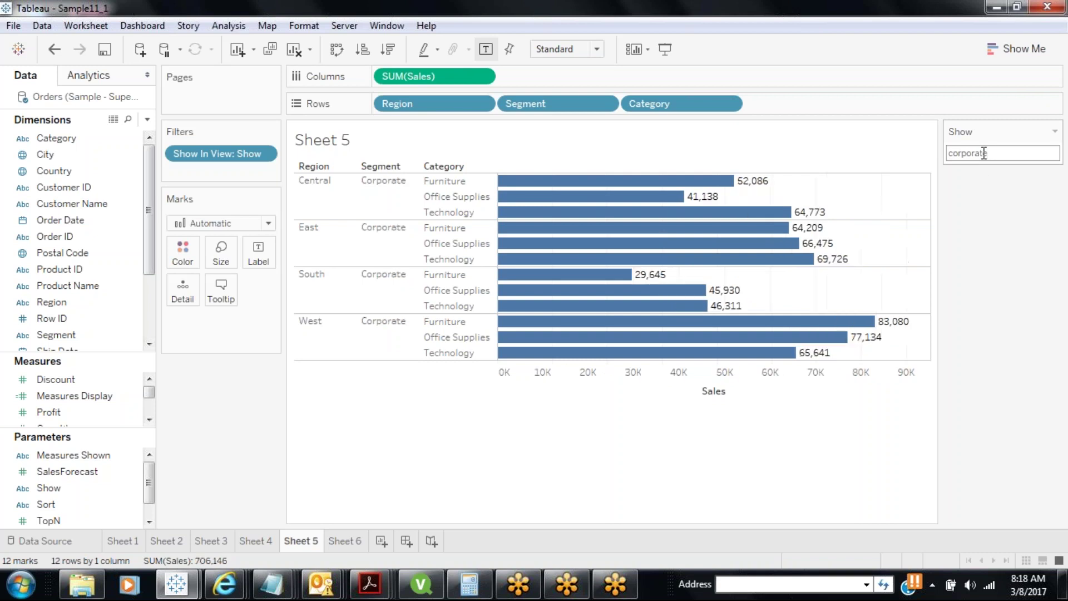
{"action": "double_click", "coordinate": [983, 153]}
{"action": "type", "text": "home office"}
{"action": "key", "text": "Return"}
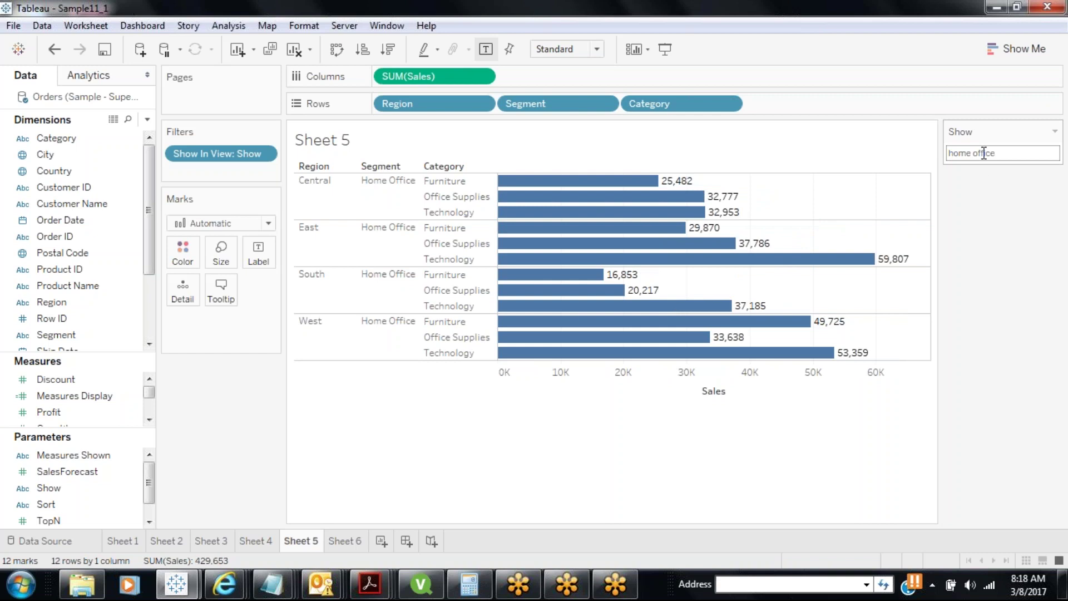
Set the Show parameter to "east", and close the workbook with its changes saved.
{"action": "double_click", "coordinate": [983, 153]}
{"action": "type", "text": "east"}
{"action": "key", "text": "Return"}
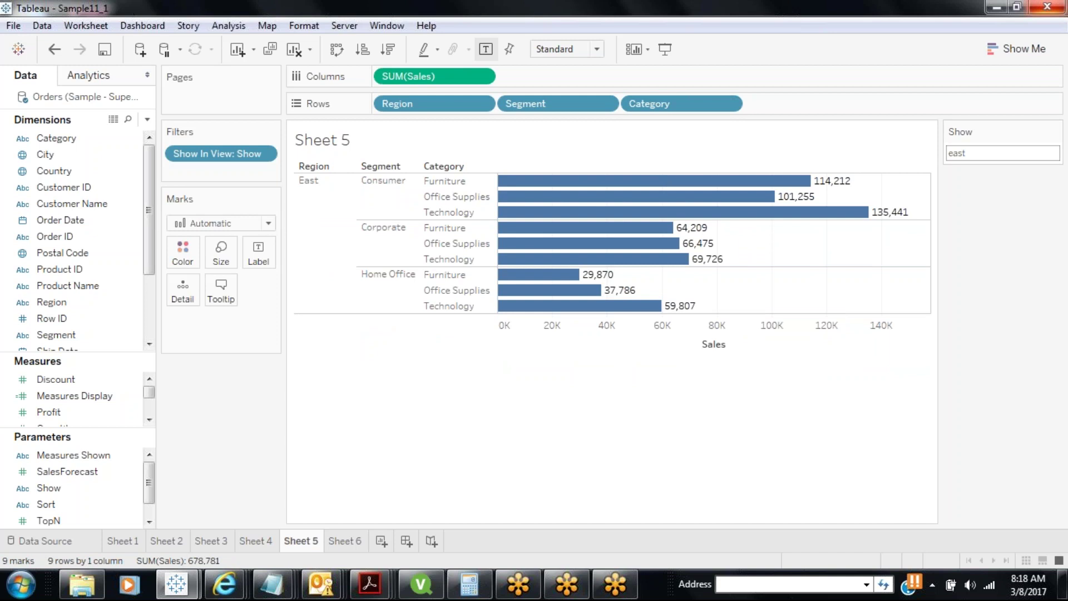
{"action": "left_click", "coordinate": [1047, 7]}
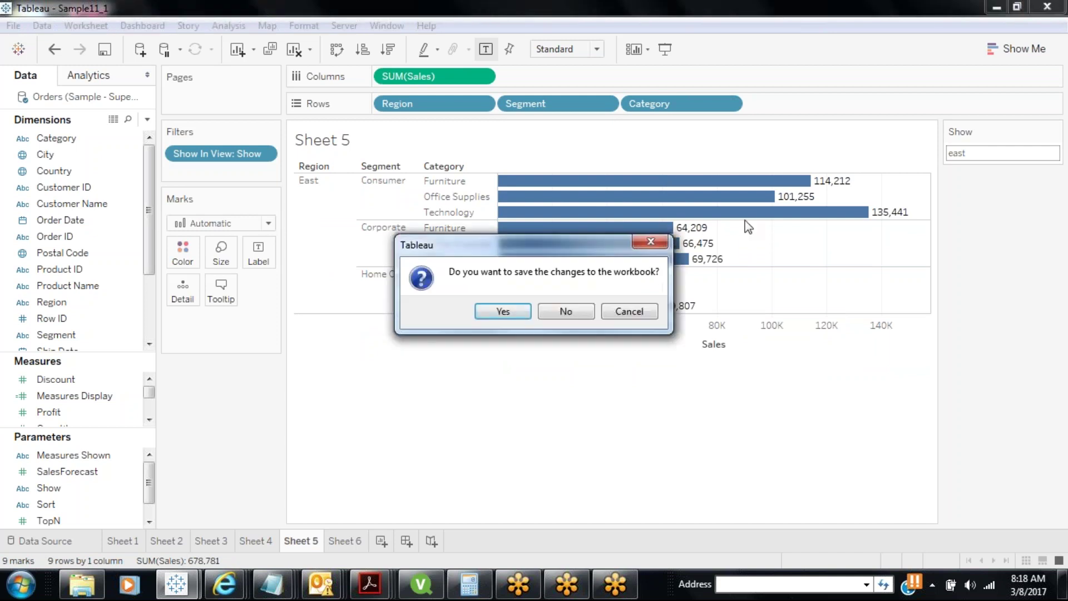
{"action": "left_click", "coordinate": [502, 313]}
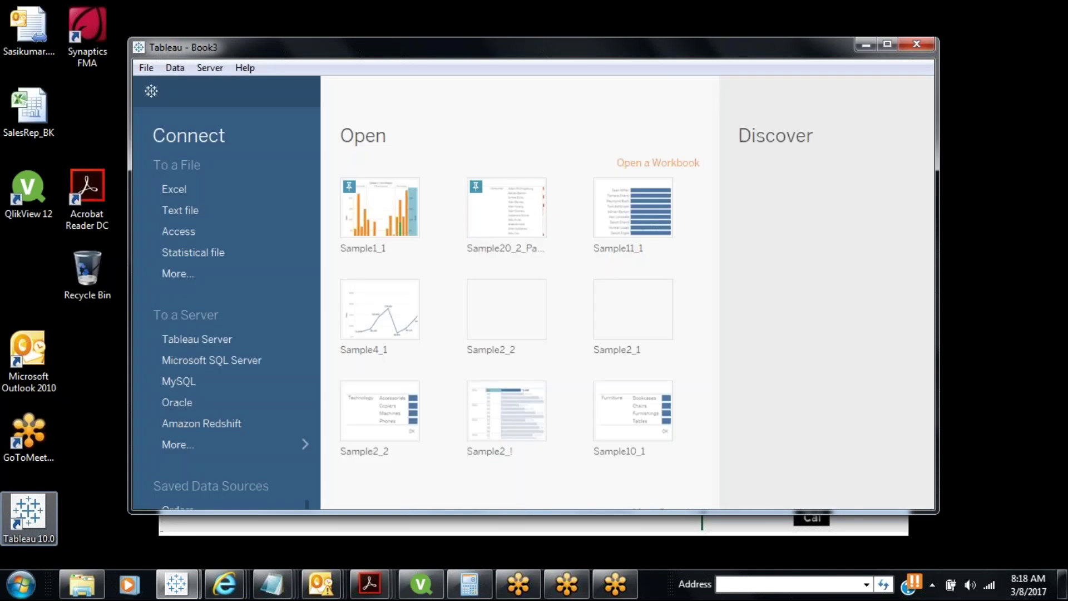
Connect a new workbook to the Orders sheet of the Sample - Superstore Excel file and open Sheet 1 in a maximized window.
{"action": "left_click", "coordinate": [221, 196]}
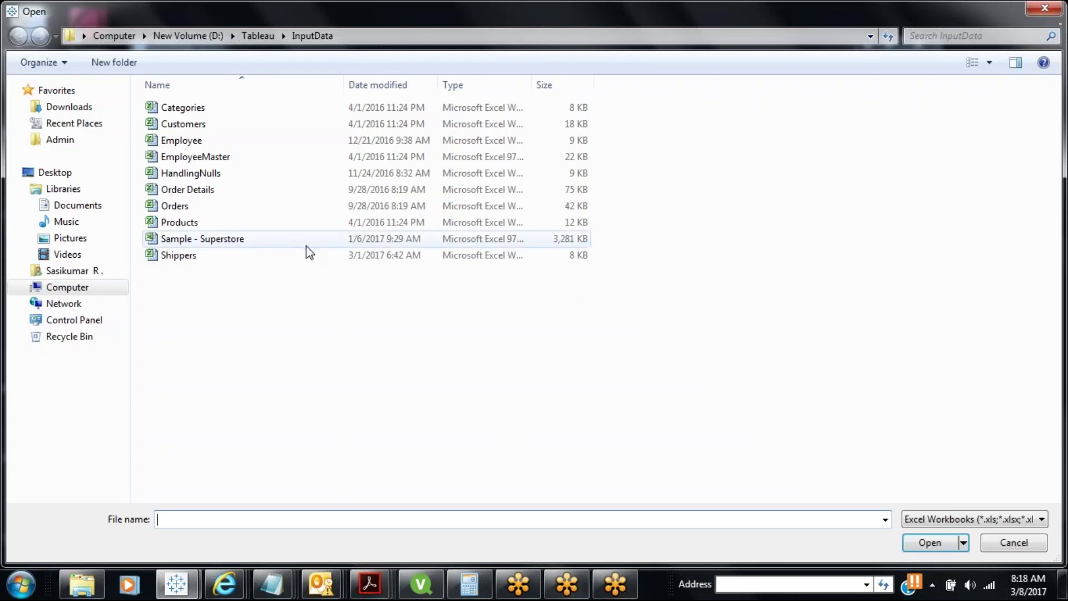
{"action": "double_click", "coordinate": [306, 245]}
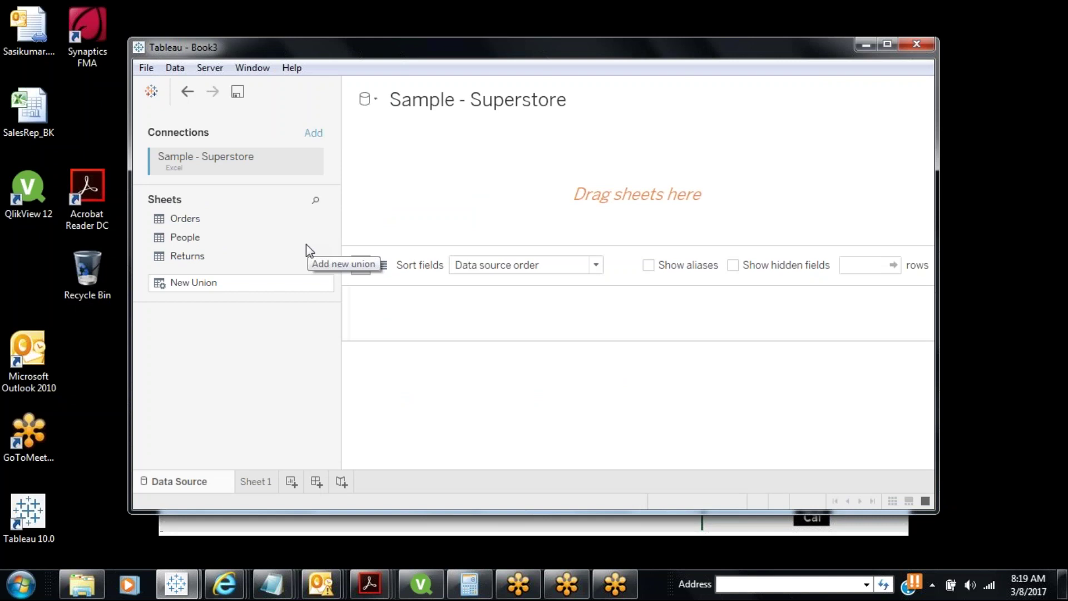
{"action": "left_click_drag", "start_coordinate": [217, 215], "coordinate": [470, 178]}
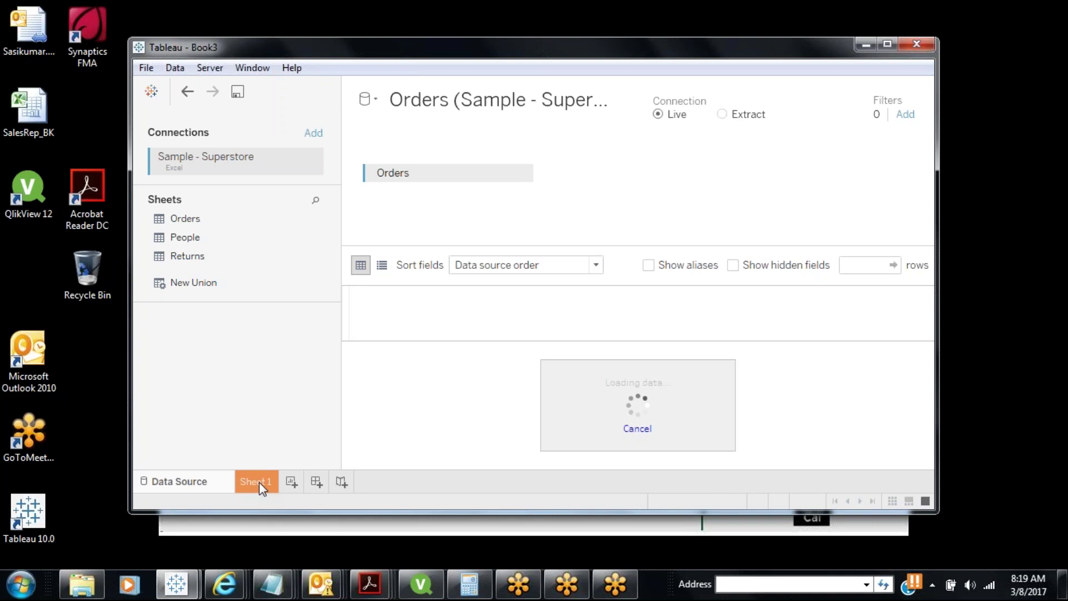
{"action": "left_click", "coordinate": [259, 482]}
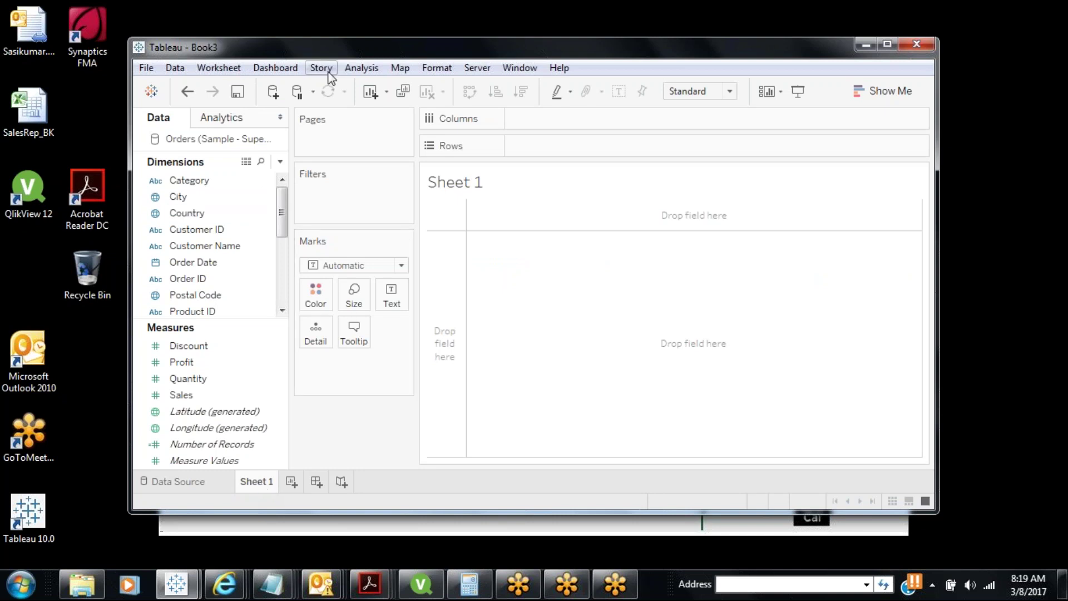
{"action": "double_click", "coordinate": [328, 53]}
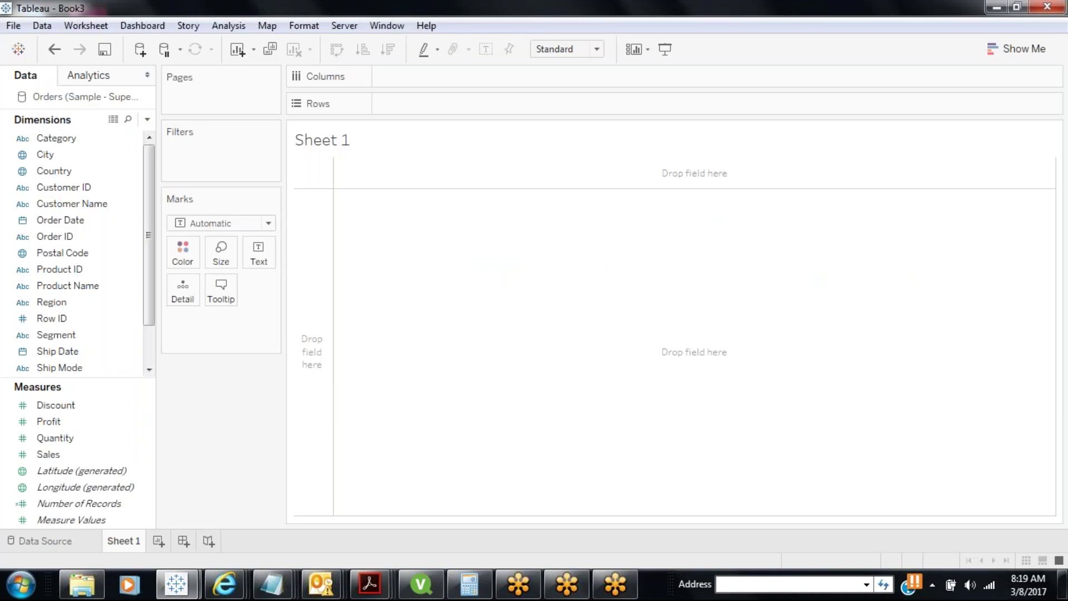
Start a new parameter named TopN with the Integer data type and a Range of allowable values.
{"action": "left_click", "coordinate": [146, 119]}
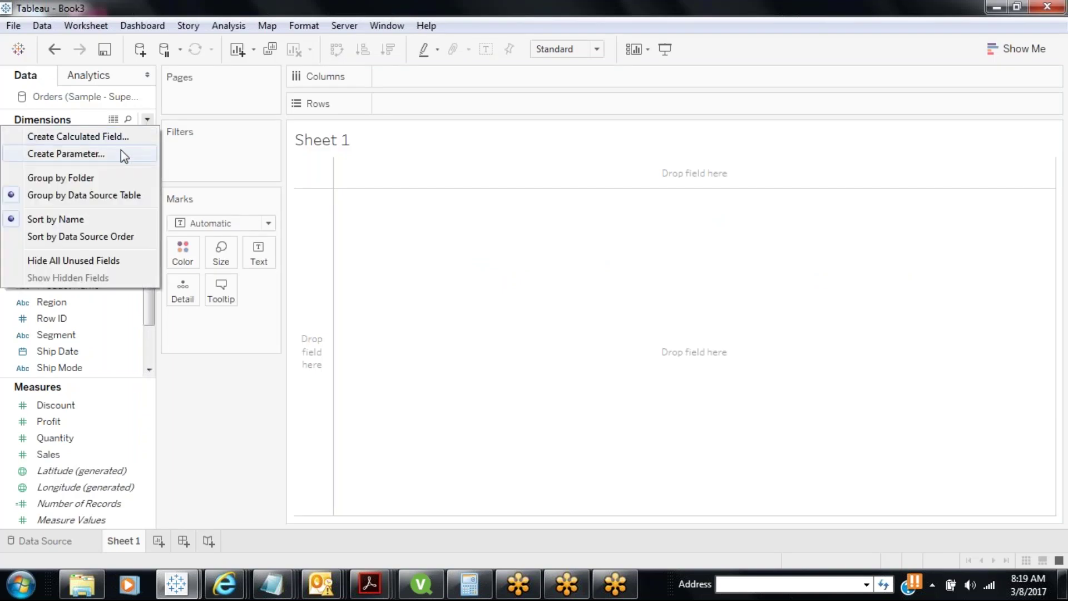
{"action": "left_click", "coordinate": [121, 151]}
{"action": "type", "text": "Top"}
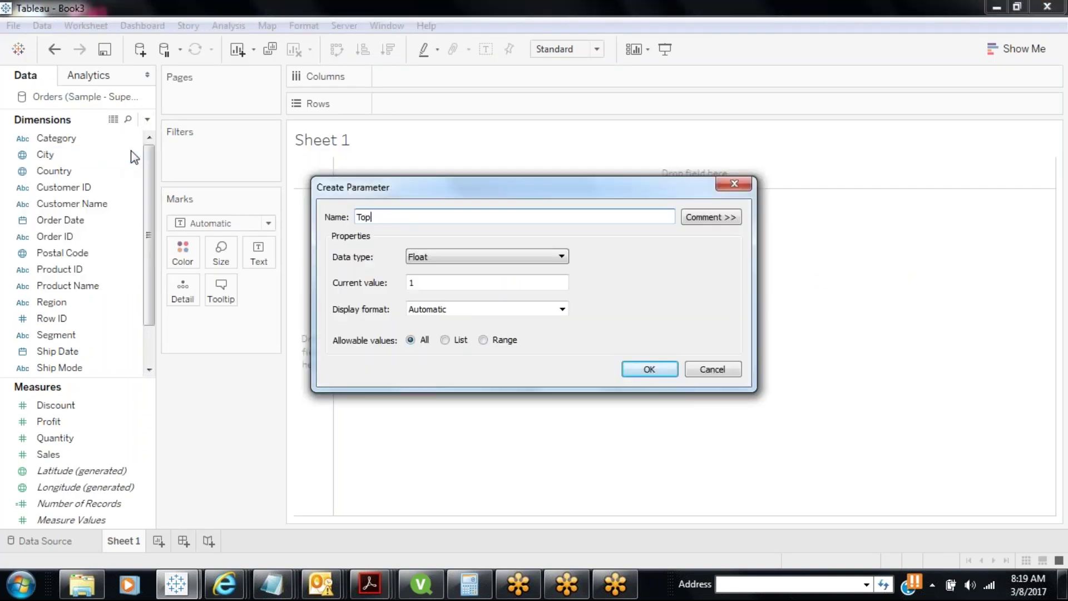
{"action": "type", "text": "N"}
{"action": "left_click", "coordinate": [473, 255]}
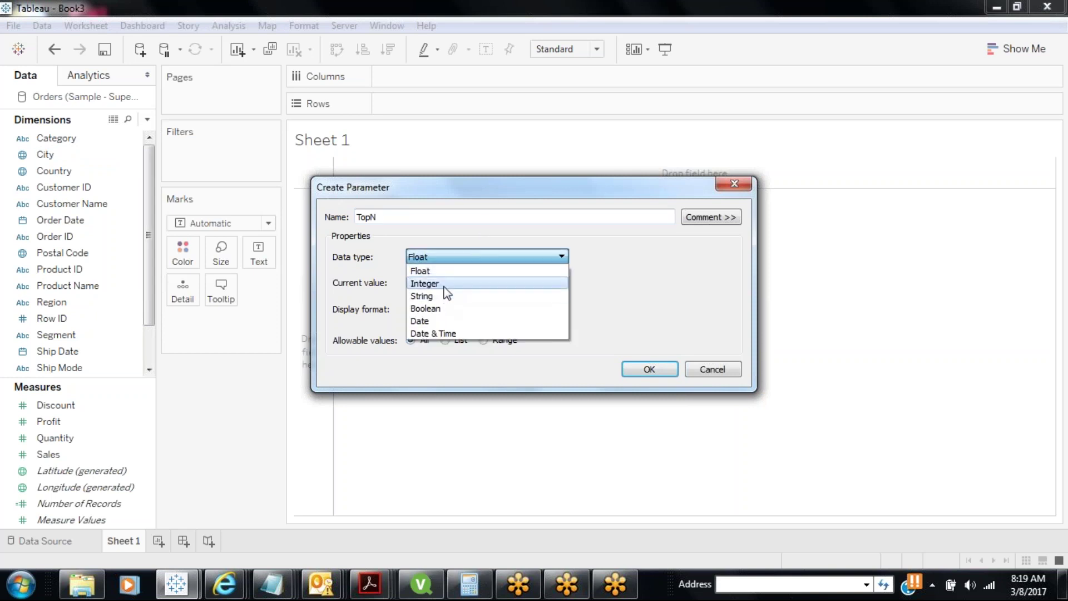
{"action": "left_click", "coordinate": [445, 283]}
{"action": "left_click", "coordinate": [482, 340]}
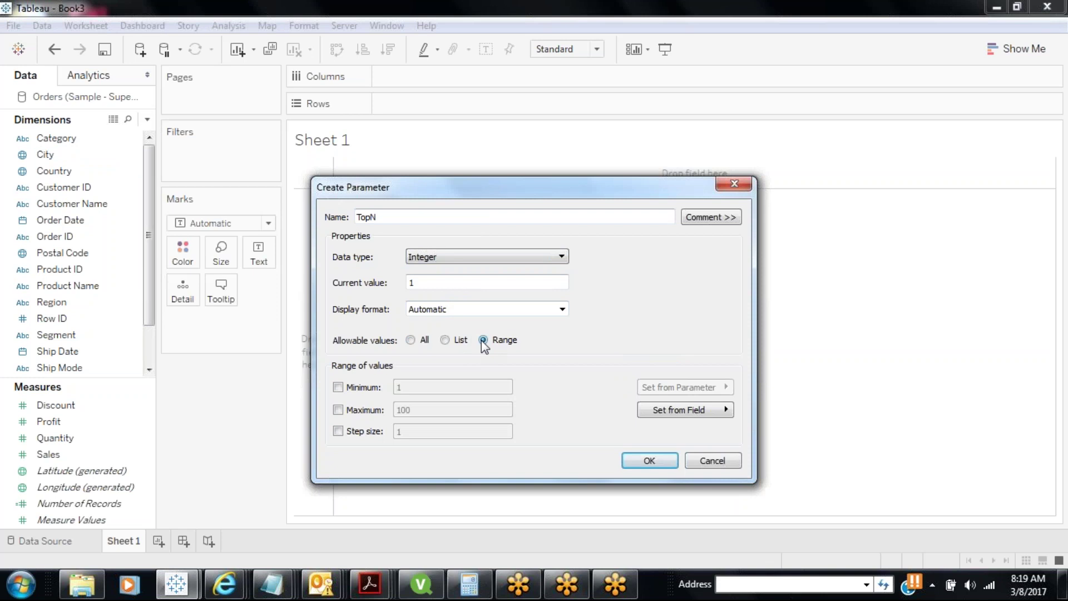
Limit the TopN parameter to a minimum of 3, a maximum of 100 and a step size of 1, and create it.
{"action": "left_click", "coordinate": [338, 387]}
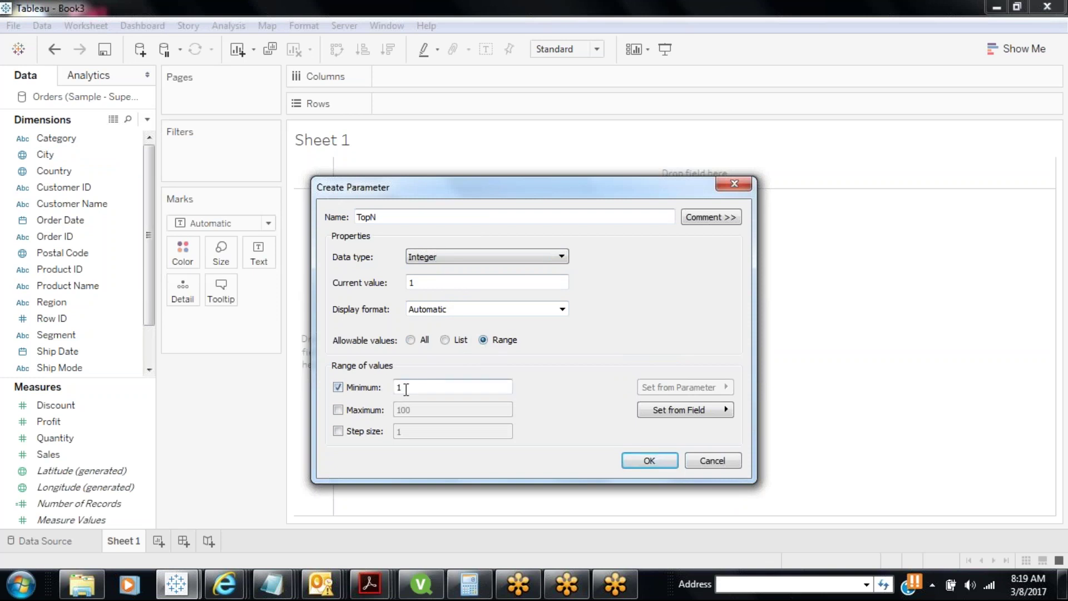
{"action": "double_click", "coordinate": [406, 390]}
{"action": "type", "text": "3"}
{"action": "left_click", "coordinate": [338, 410]}
{"action": "left_click", "coordinate": [339, 432]}
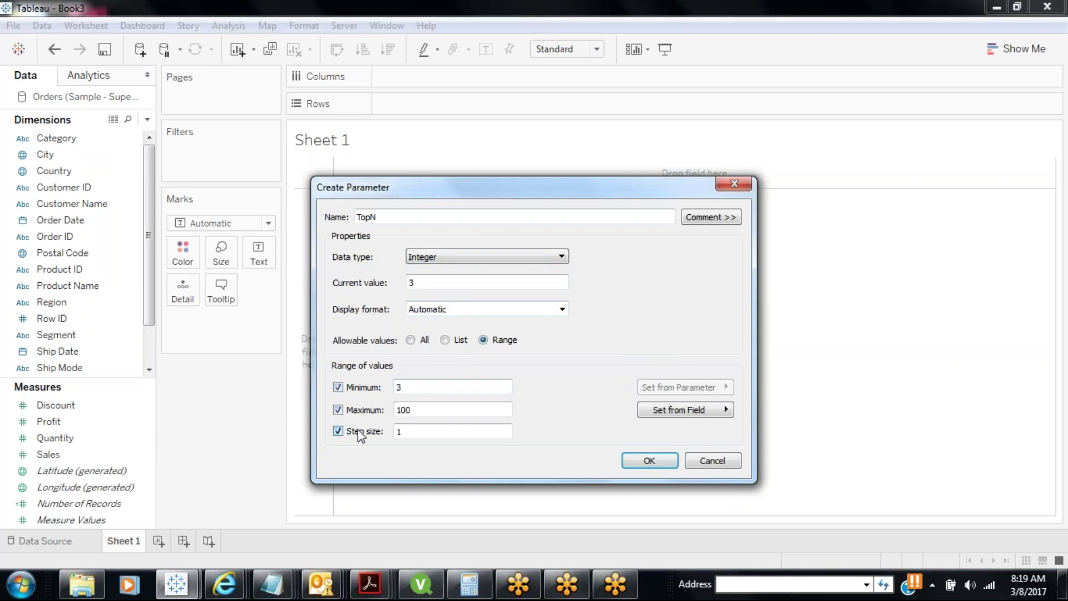
{"action": "left_click", "coordinate": [665, 460]}
Show the TopN parameter control on the sheet and switch it from a slider to a Type In box.
{"action": "right_click", "coordinate": [117, 519]}
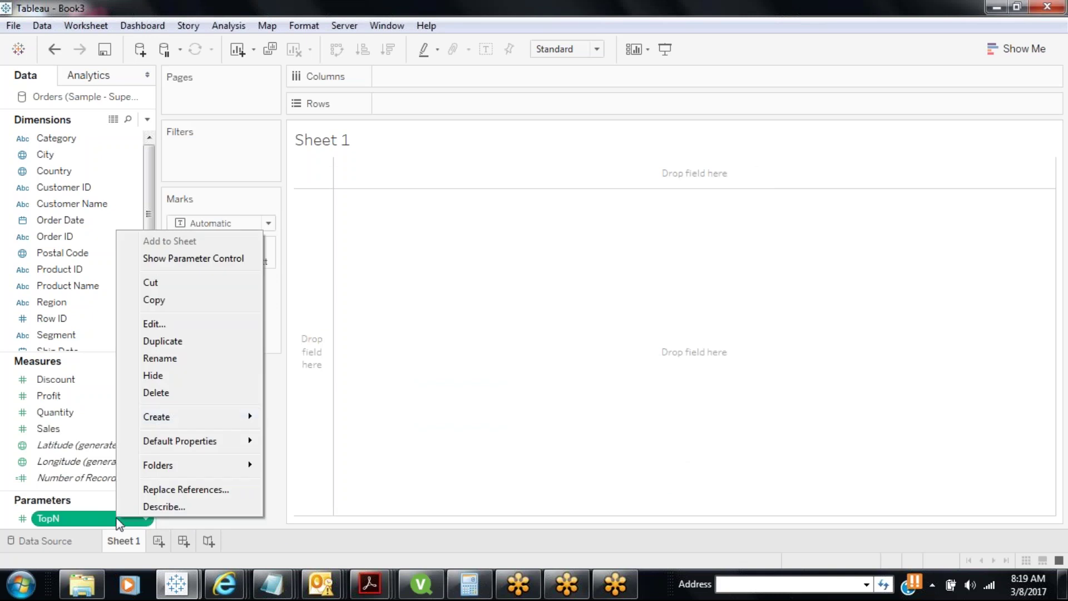
{"action": "left_click", "coordinate": [175, 261]}
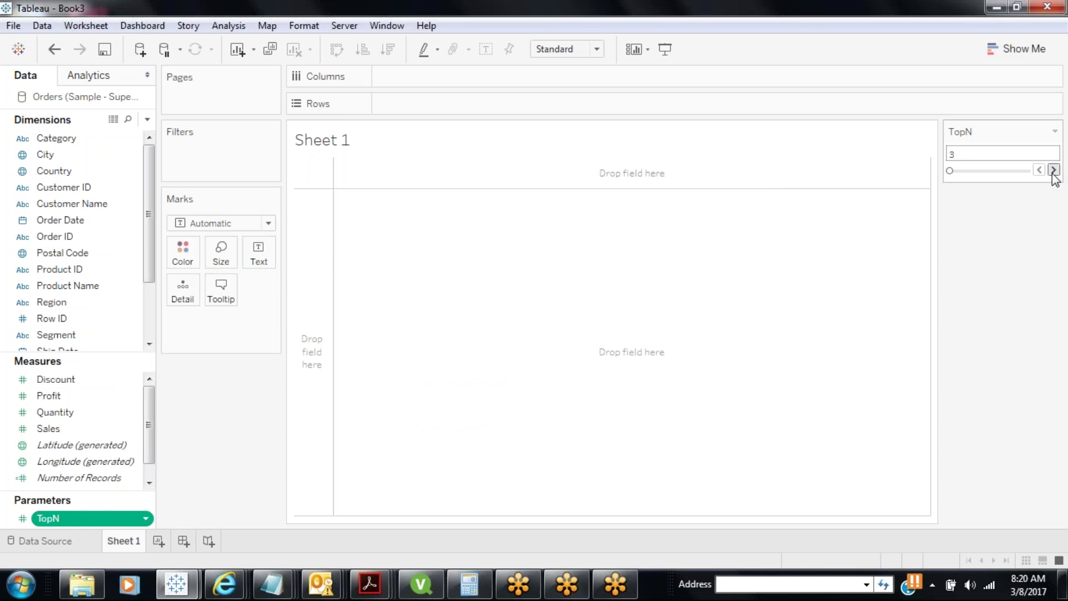
{"action": "left_click", "coordinate": [1054, 132]}
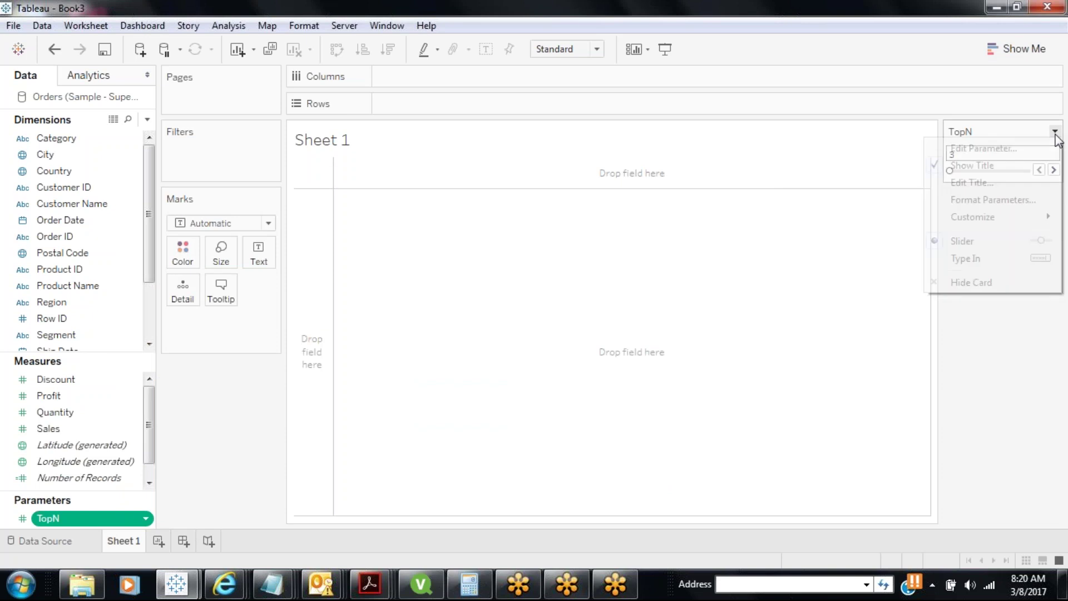
{"action": "left_click", "coordinate": [975, 259]}
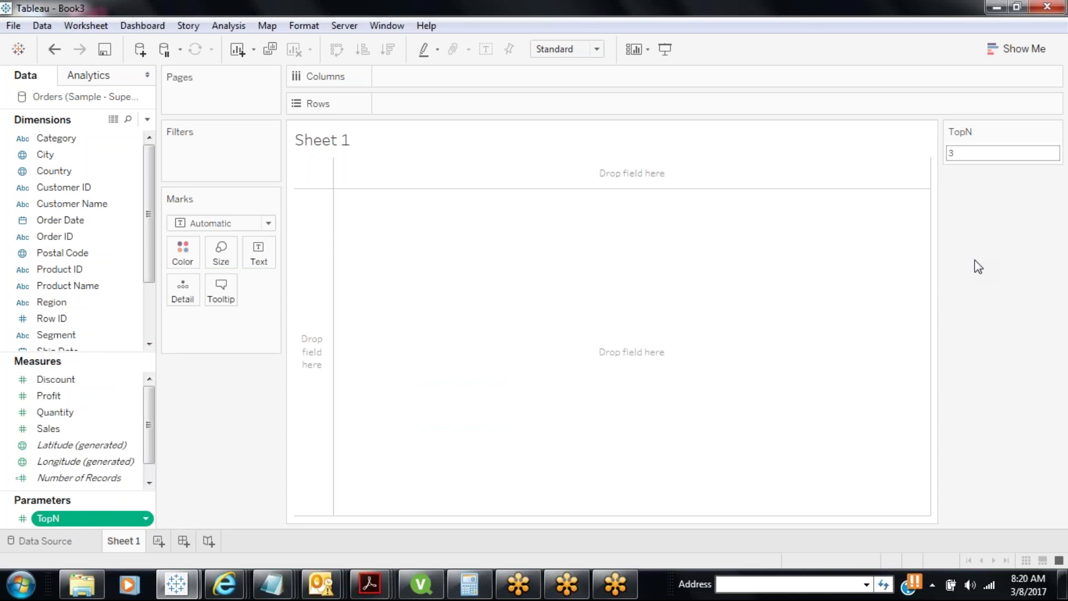
Build a bar chart with Customer Name on Rows and the sum of Sales on Columns.
{"action": "left_click", "coordinate": [83, 205]}
{"action": "left_click_drag", "start_coordinate": [84, 204], "coordinate": [131, 321]}
{"action": "mouse_move", "coordinate": [55, 428]}
{"action": "left_mouse_down"}
{"action": "mouse_move", "coordinate": [442, 115]}
{"action": "mouse_move", "coordinate": [419, 82]}
{"action": "left_mouse_up"}
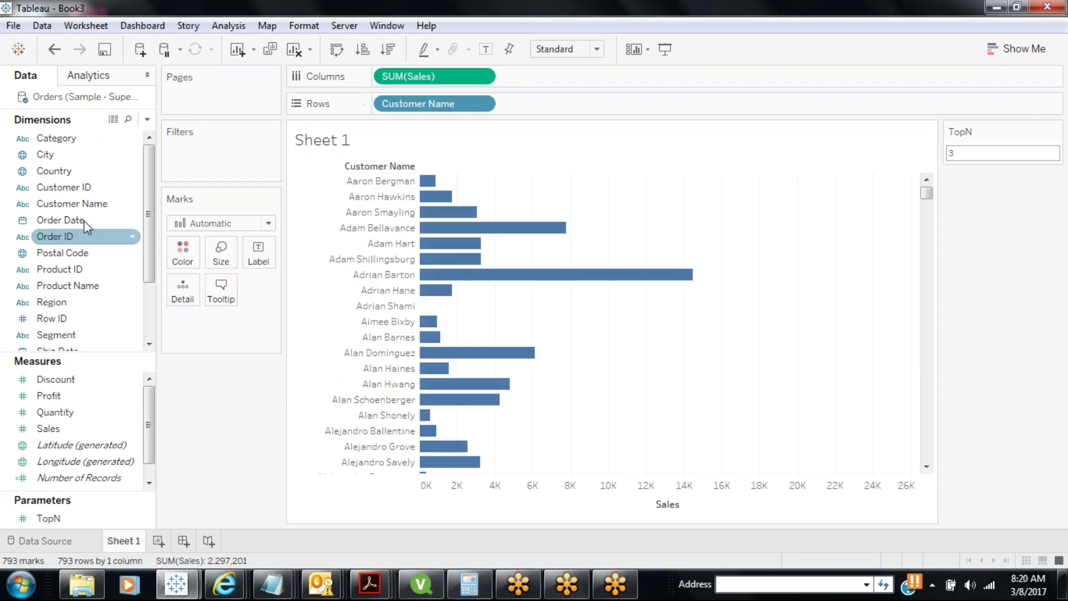
Filter Customer Name by field to the top TopN customers by Sum of Sales.
{"action": "left_click_drag", "start_coordinate": [84, 203], "coordinate": [208, 152]}
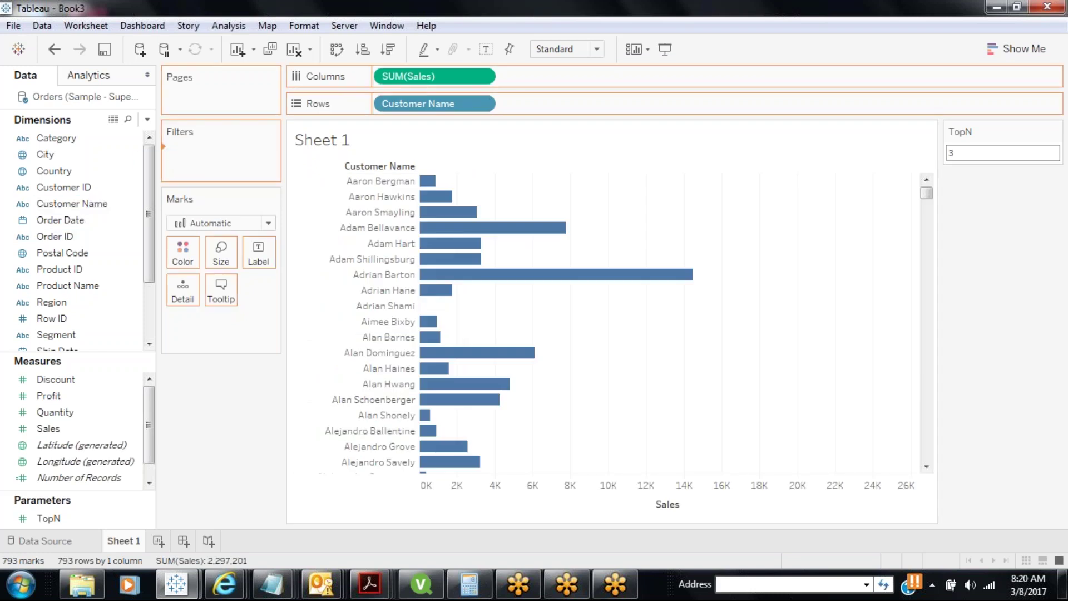
{"action": "left_click", "coordinate": [535, 112]}
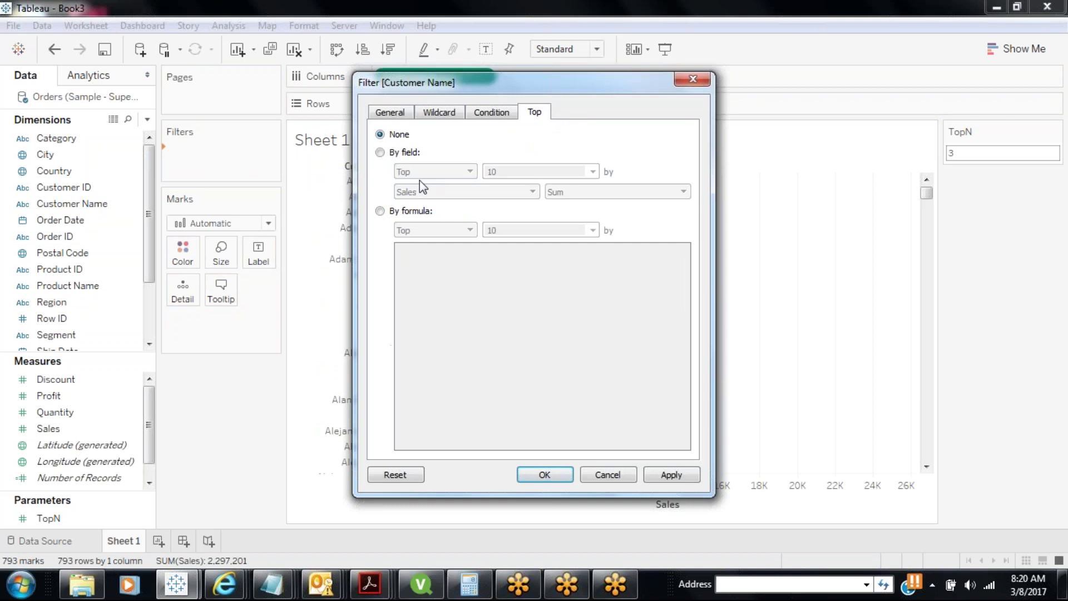
{"action": "left_click", "coordinate": [380, 152]}
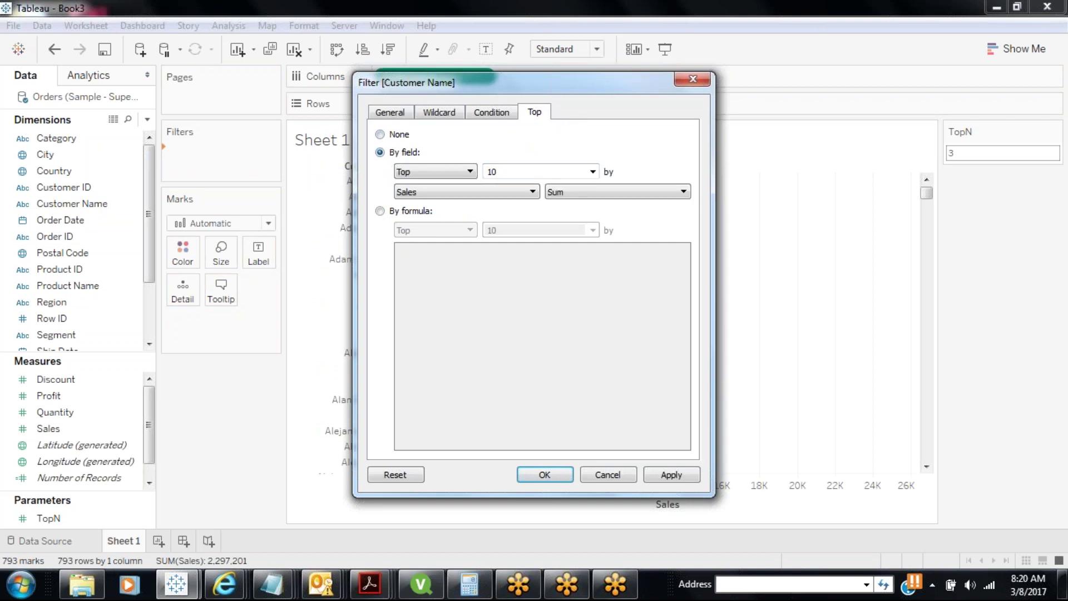
{"action": "left_click", "coordinate": [592, 171]}
{"action": "left_click", "coordinate": [516, 206]}
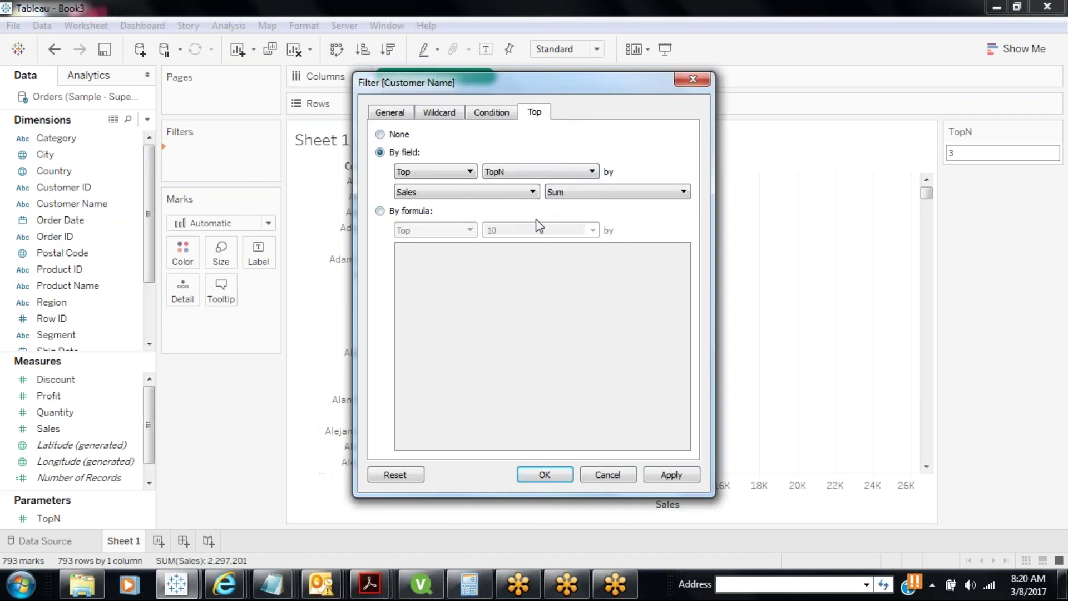
{"action": "left_click", "coordinate": [660, 476]}
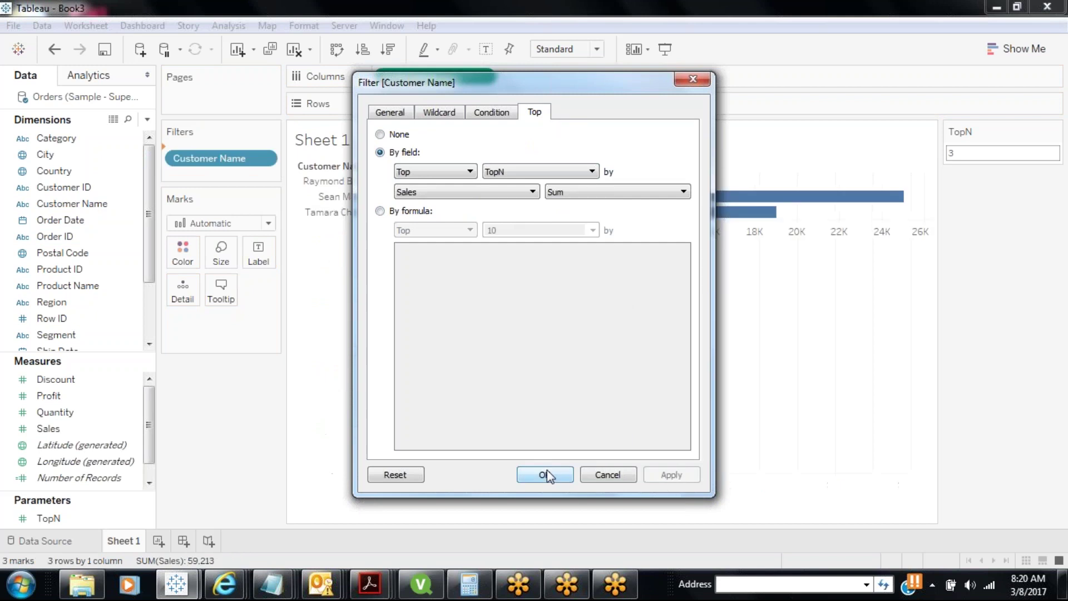
{"action": "left_click", "coordinate": [546, 475]}
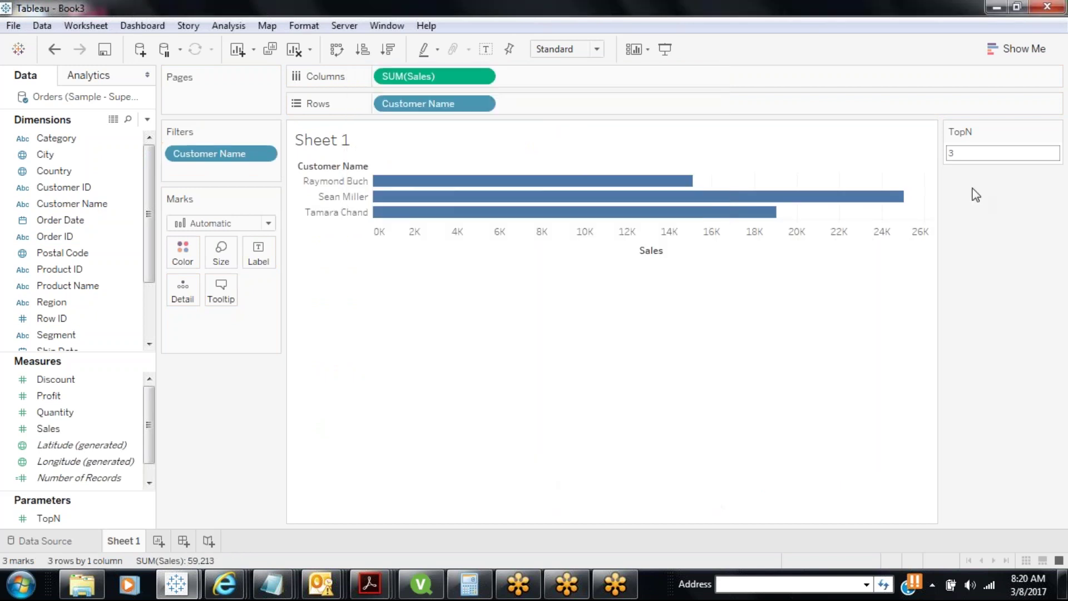
Set the TopN parameter to 10 and sort the customers by Sales in descending order.
{"action": "left_click", "coordinate": [994, 158]}
{"action": "type", "text": "10"}
{"action": "key", "text": "Return"}
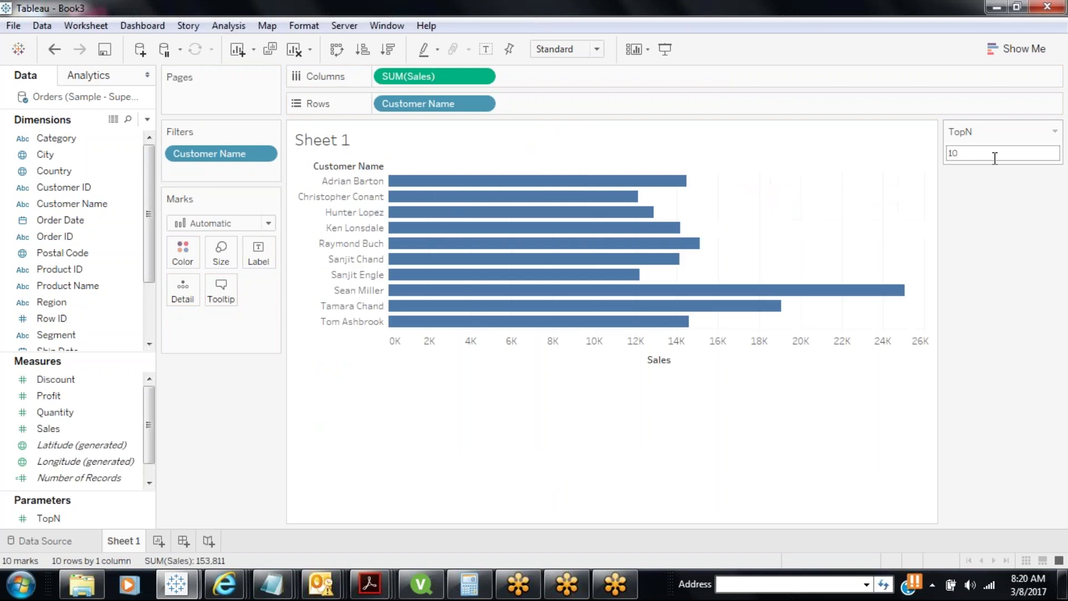
{"action": "left_click", "coordinate": [389, 50]}
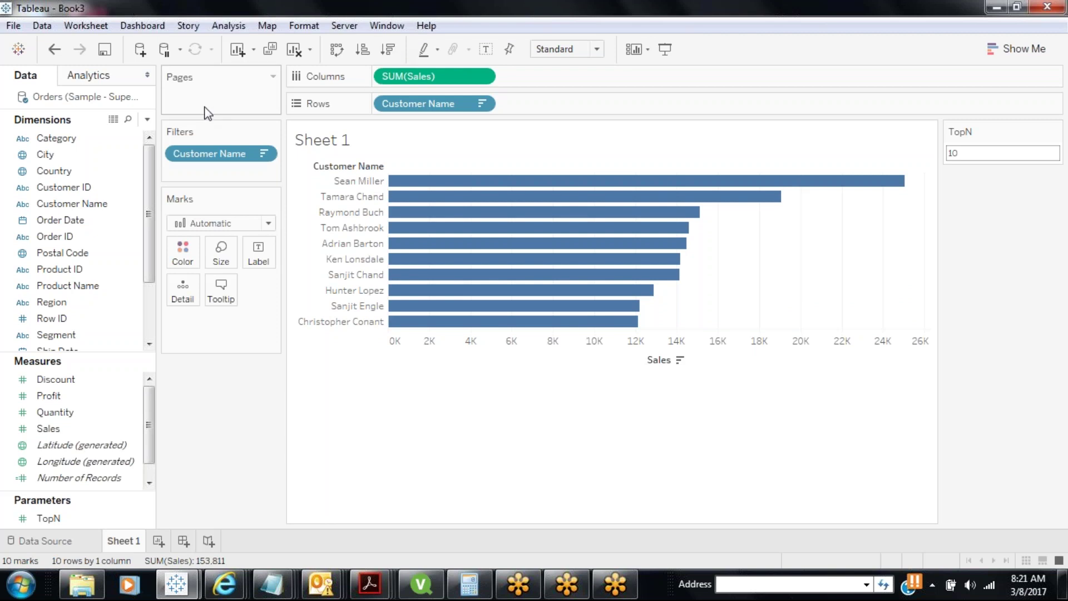
Start a new parameter named Measures Shown with the String data type and a List of allowable values.
{"action": "left_click", "coordinate": [144, 120]}
{"action": "left_click", "coordinate": [112, 151]}
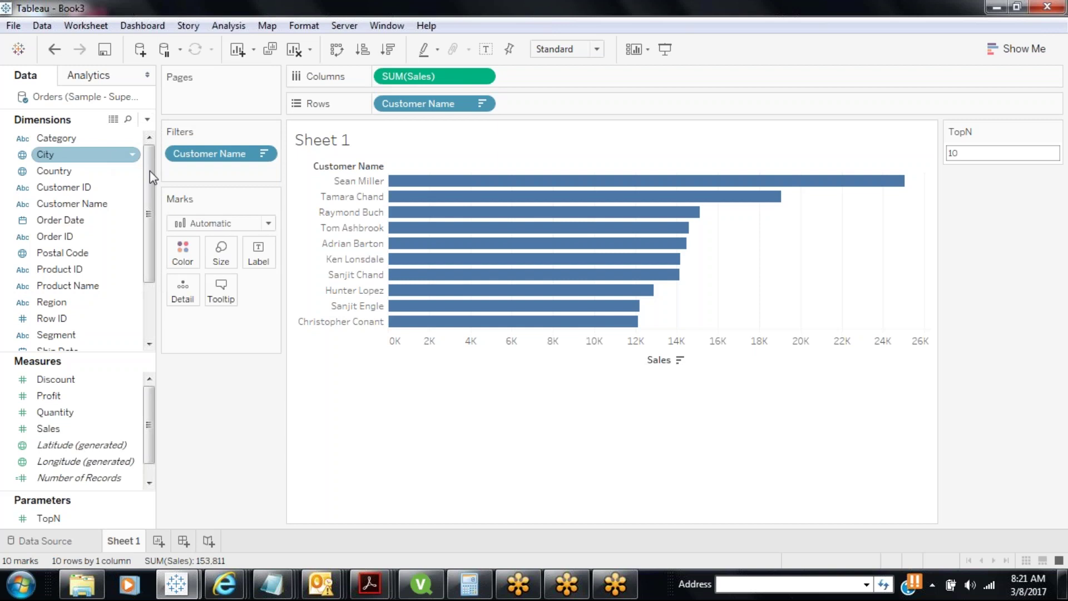
{"action": "type", "text": "Measure"}
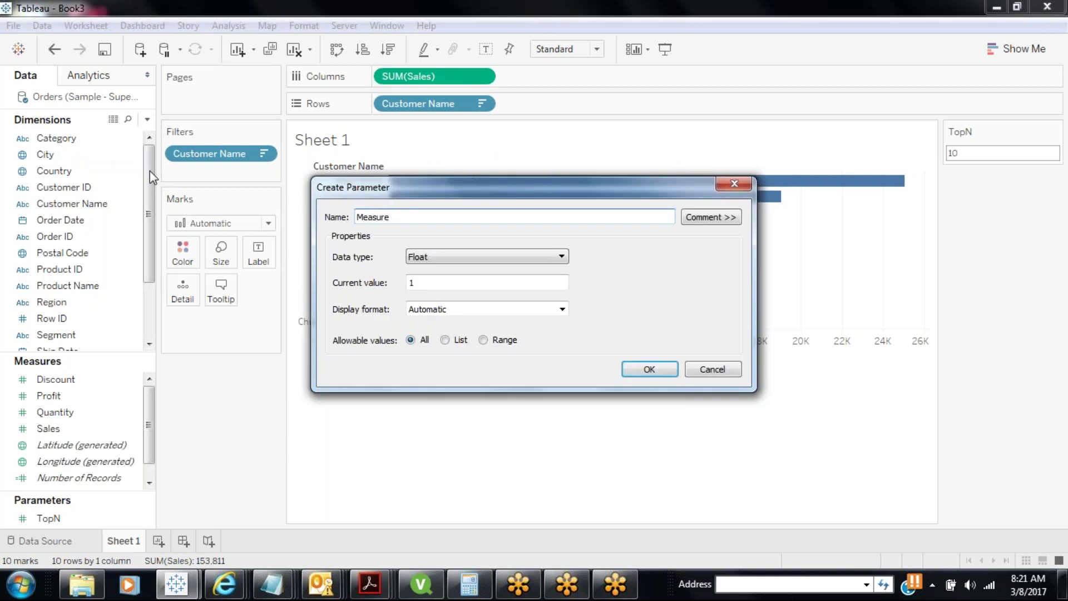
{"action": "type", "text": "s Shown"}
{"action": "left_click", "coordinate": [448, 257]}
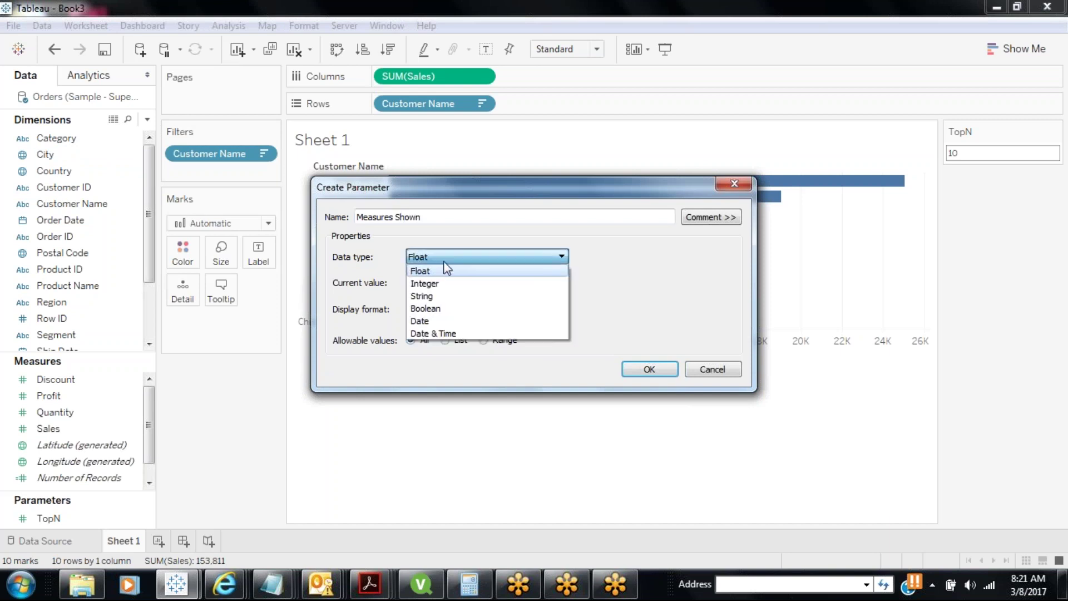
{"action": "left_click", "coordinate": [430, 295]}
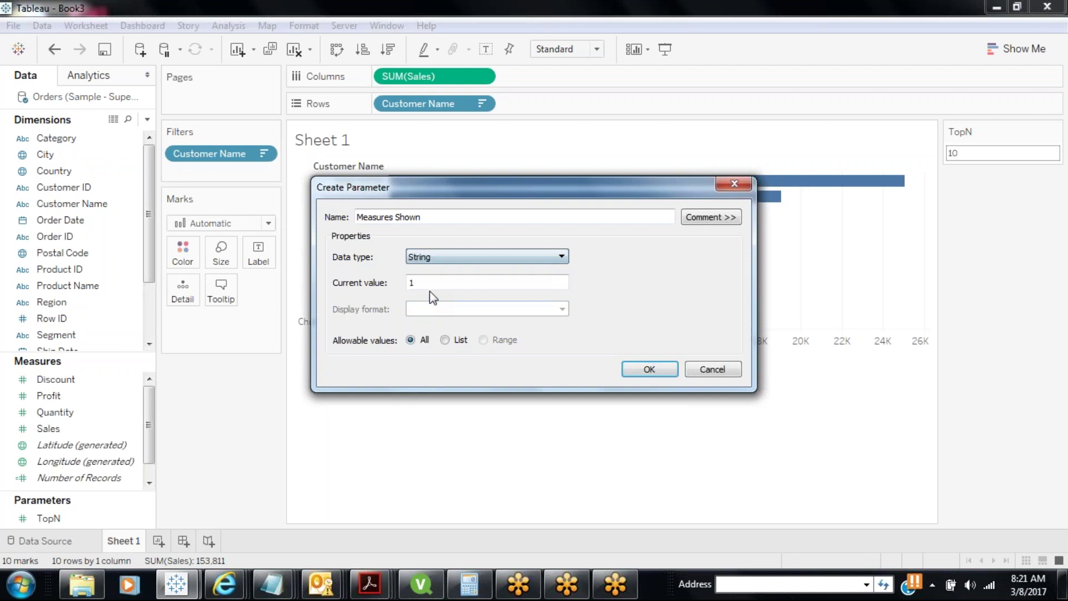
{"action": "left_click", "coordinate": [445, 340]}
Add Sales, Profit and Units Sold as the list values of the Measures Shown parameter and create it.
{"action": "left_click", "coordinate": [398, 400]}
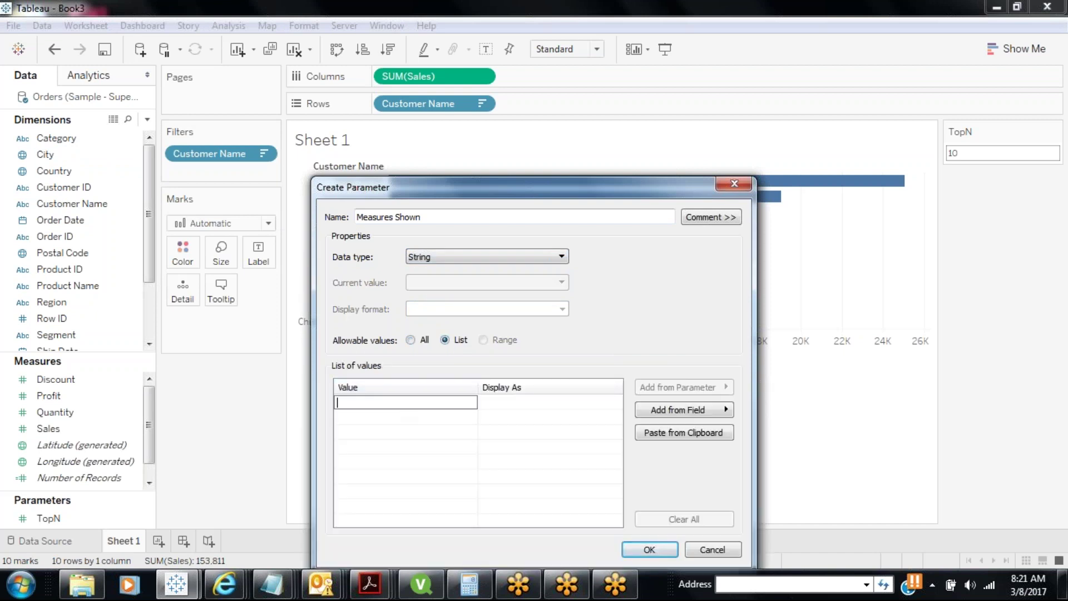
{"action": "type", "text": "Sales"}
{"action": "key", "text": "Return"}
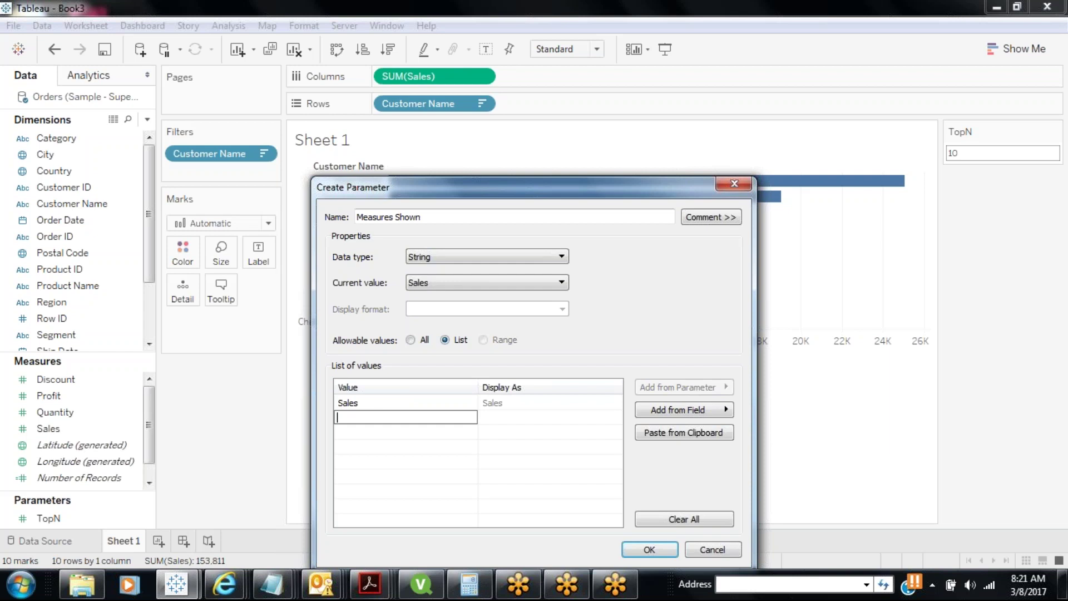
{"action": "type", "text": "PRofi"}
{"action": "key", "text": "BackSpace"}
{"action": "key", "text": "BackSpace"}
{"action": "key", "text": "BackSpace"}
{"action": "key", "text": "BackSpace"}
{"action": "type", "text": "rofit"}
{"action": "key", "text": "Return"}
{"action": "type", "text": "U"}
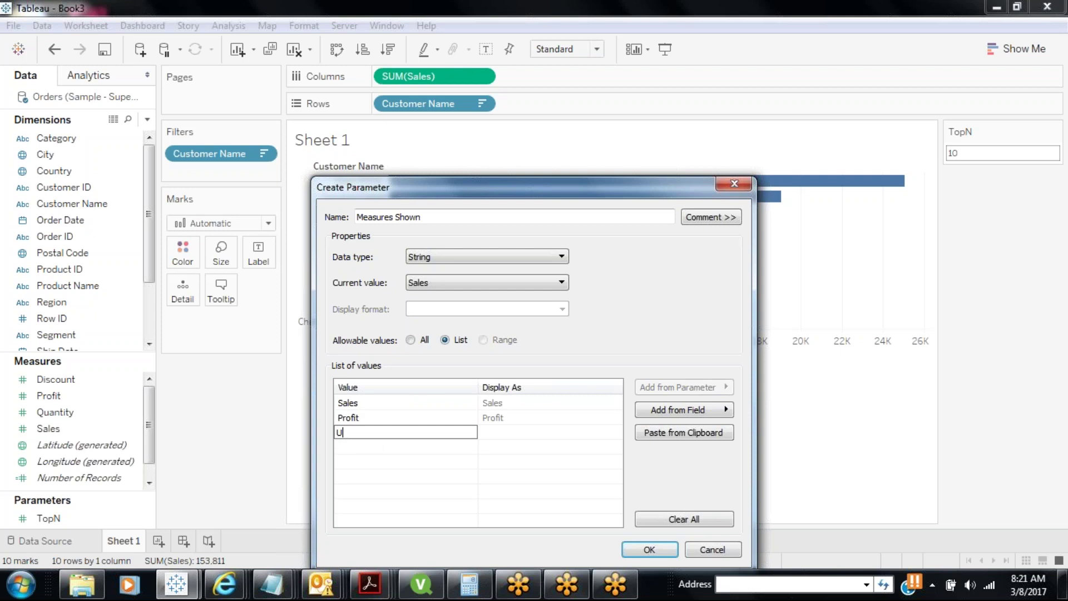
{"action": "type", "text": "nits Sold"}
{"action": "key", "text": "Return"}
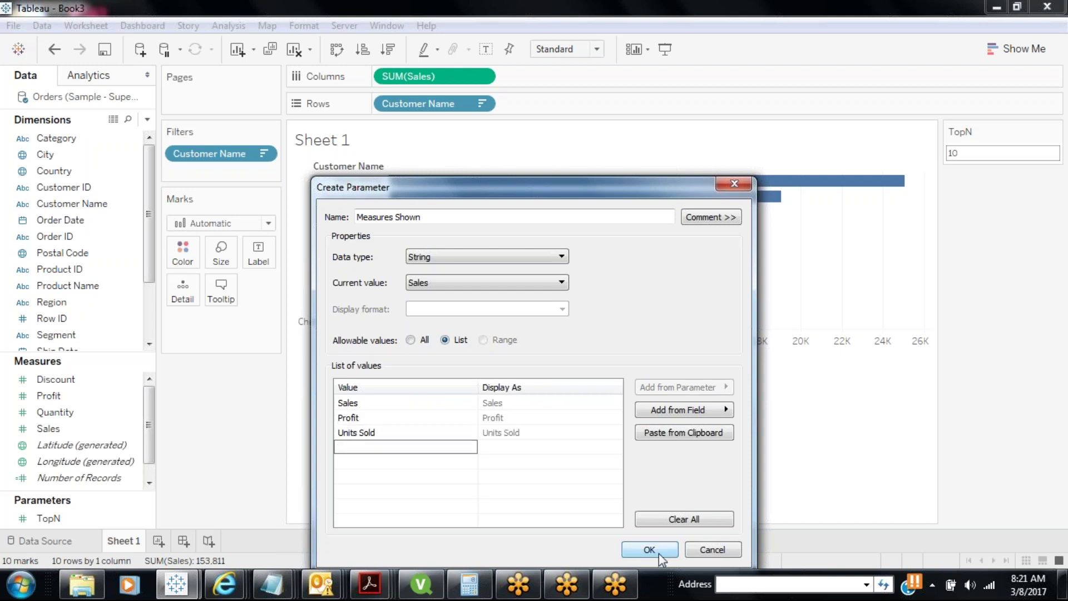
{"action": "left_click", "coordinate": [649, 549]}
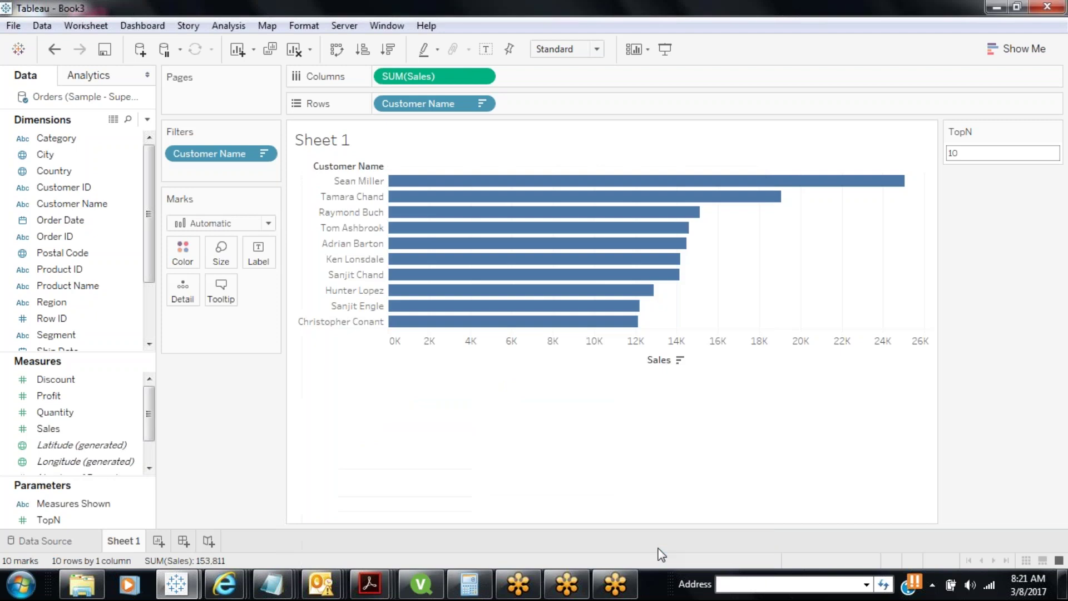
Show the Measures Shown parameter control on the sheet.
{"action": "right_click", "coordinate": [100, 503]}
{"action": "left_click", "coordinate": [158, 241]}
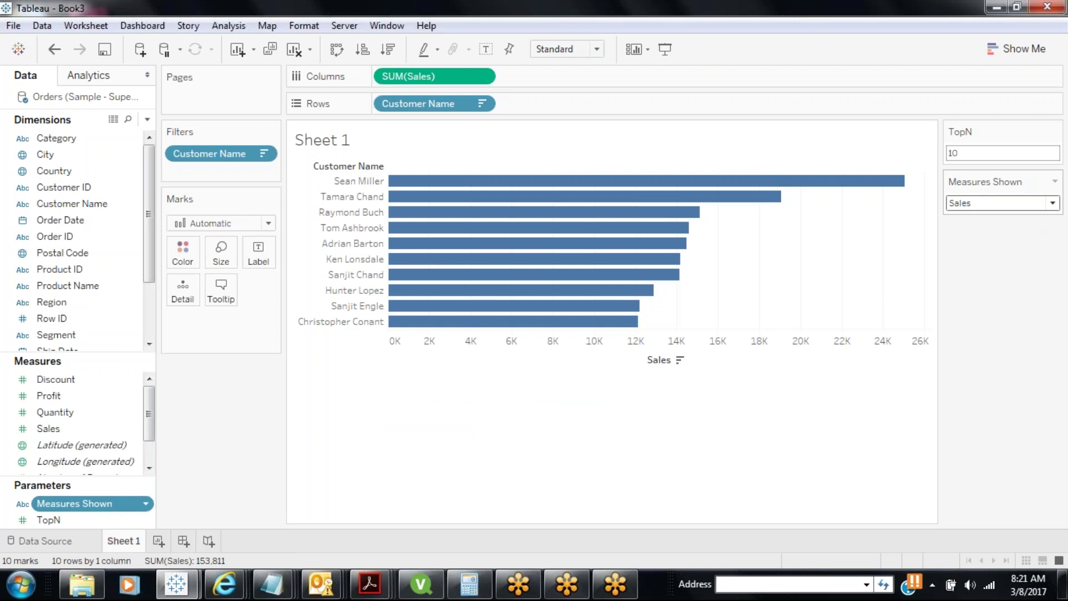
{"action": "mouse_move", "coordinate": [495, 282]}
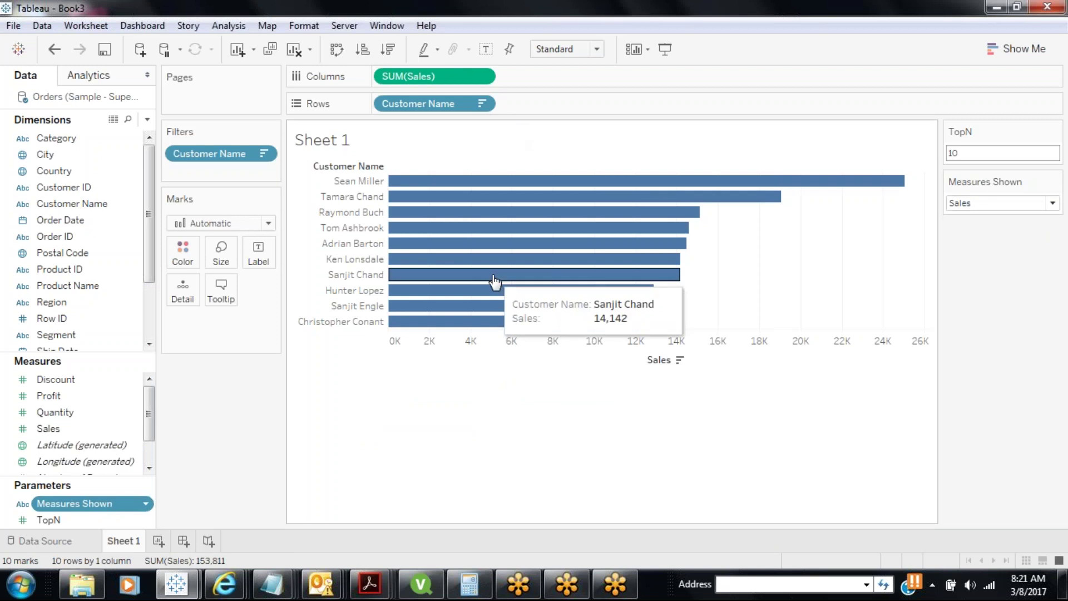
Start a new calculated field named Measures Showing.
{"action": "left_click", "coordinate": [148, 120]}
{"action": "left_click", "coordinate": [106, 136]}
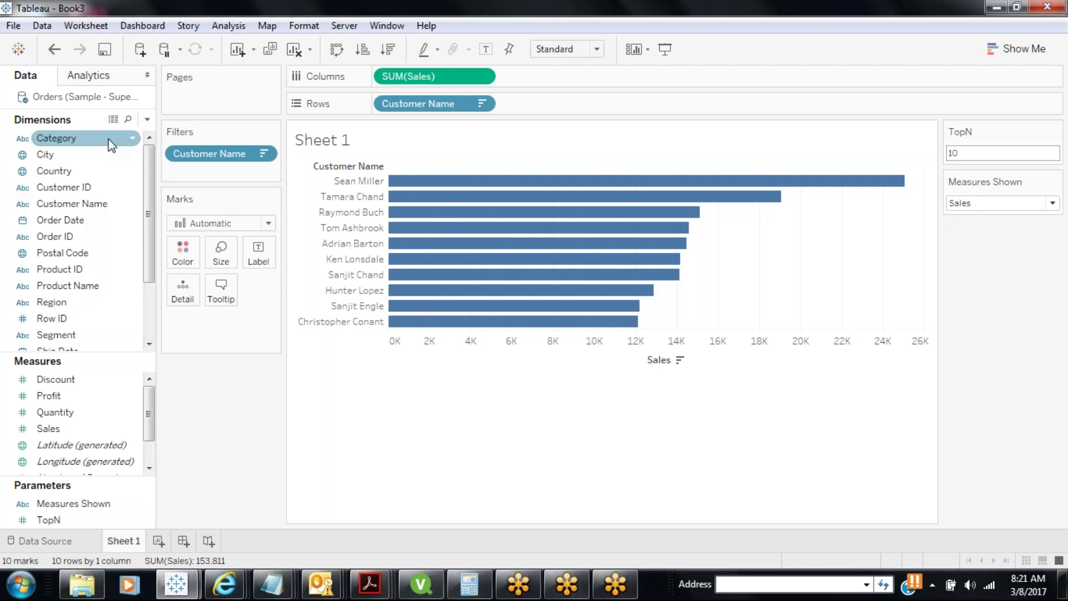
{"action": "type", "text": "MEas"}
{"action": "key", "text": "BackSpace"}
{"action": "key", "text": "BackSpace"}
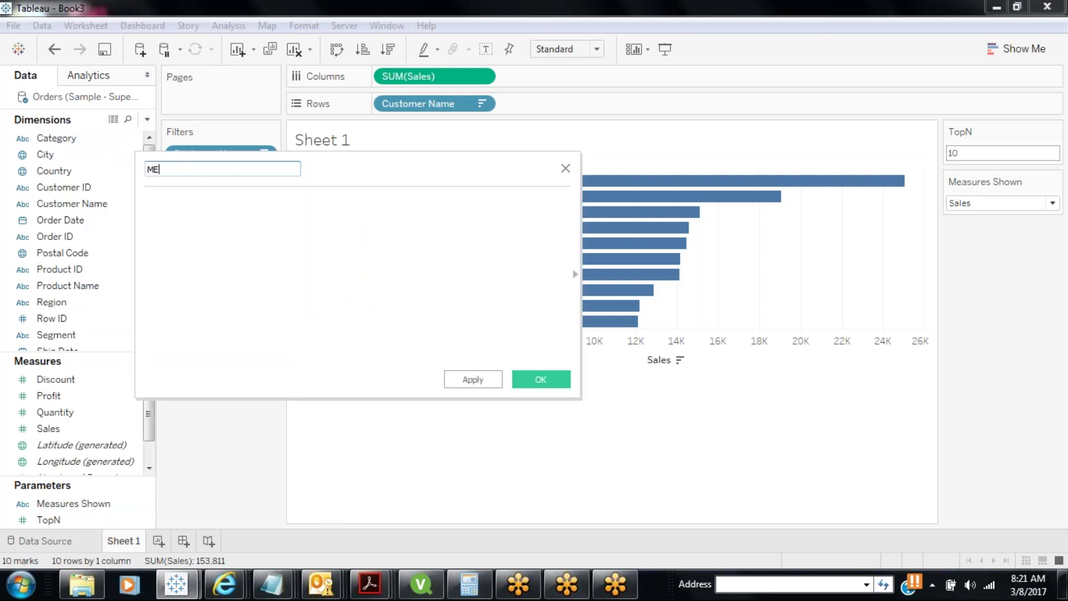
{"action": "type", "text": "asures Show"}
{"action": "key", "text": "BackSpace"}
{"action": "key", "text": "BackSpace"}
{"action": "type", "text": "owing"}
Begin the Measures Showing formula with CASE on the Measures Shown parameter.
{"action": "left_click", "coordinate": [283, 253]}
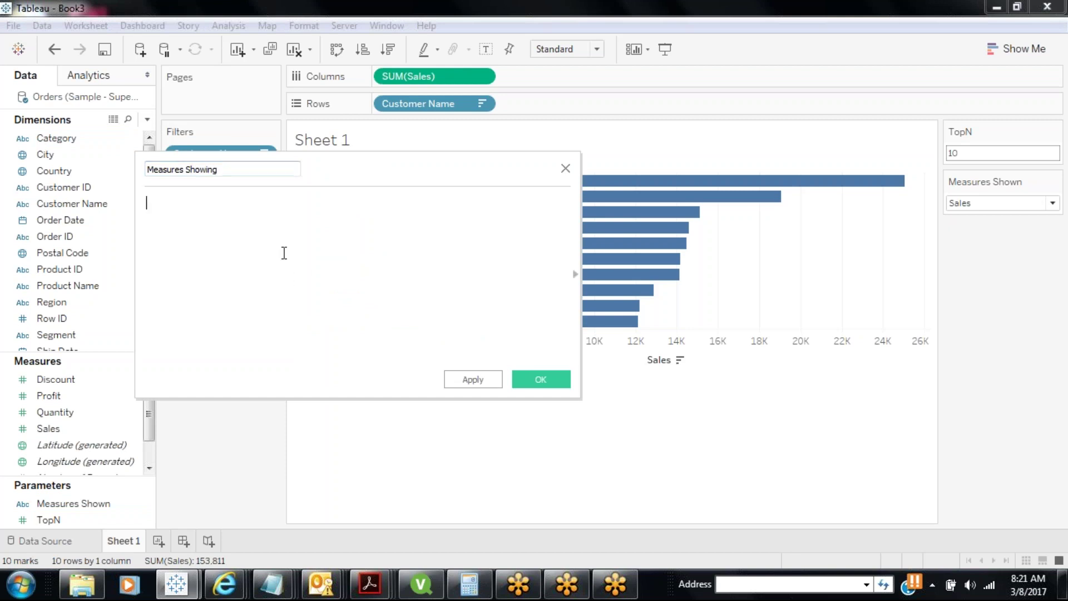
{"action": "type", "text": "CASE"}
{"action": "left_click_drag", "start_coordinate": [73, 503], "coordinate": [300, 202]}
{"action": "key", "text": "Return"}
{"action": "key", "text": "Return"}
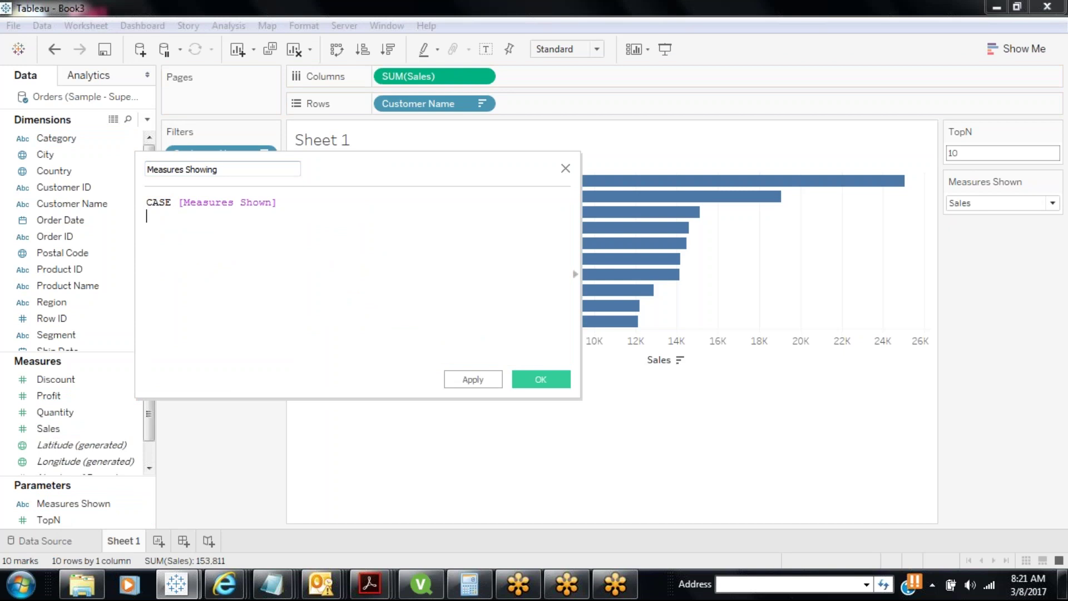
{"action": "key", "text": "BackSpace"}
Add WHEN lines for "Sales" and "Profit" to the CASE formula.
{"action": "type", "text": "wh"}
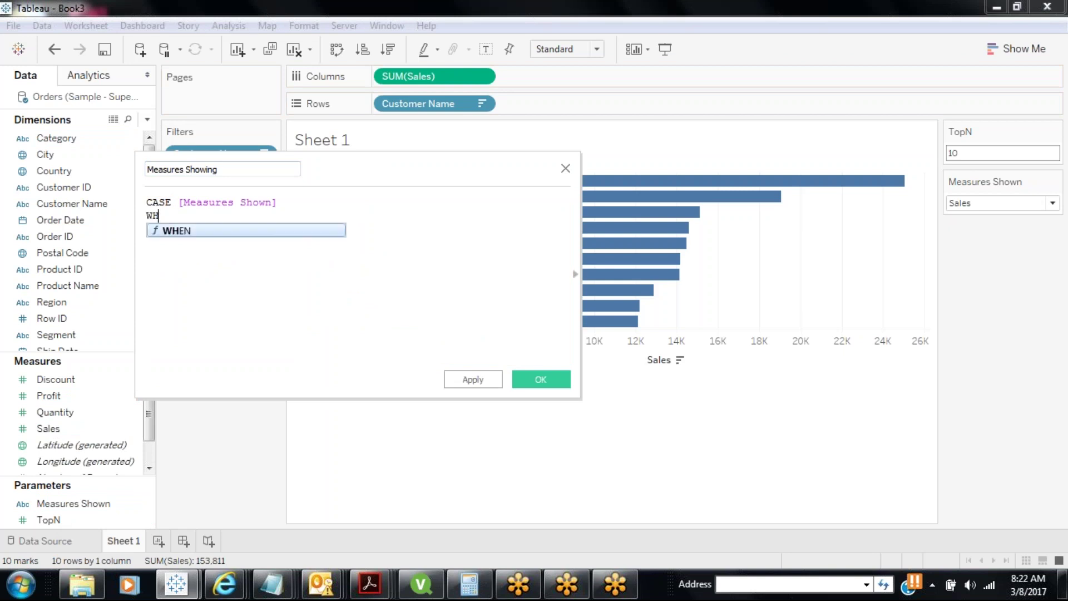
{"action": "key", "text": "Return"}
{"action": "type", "text": "\"Sales\""}
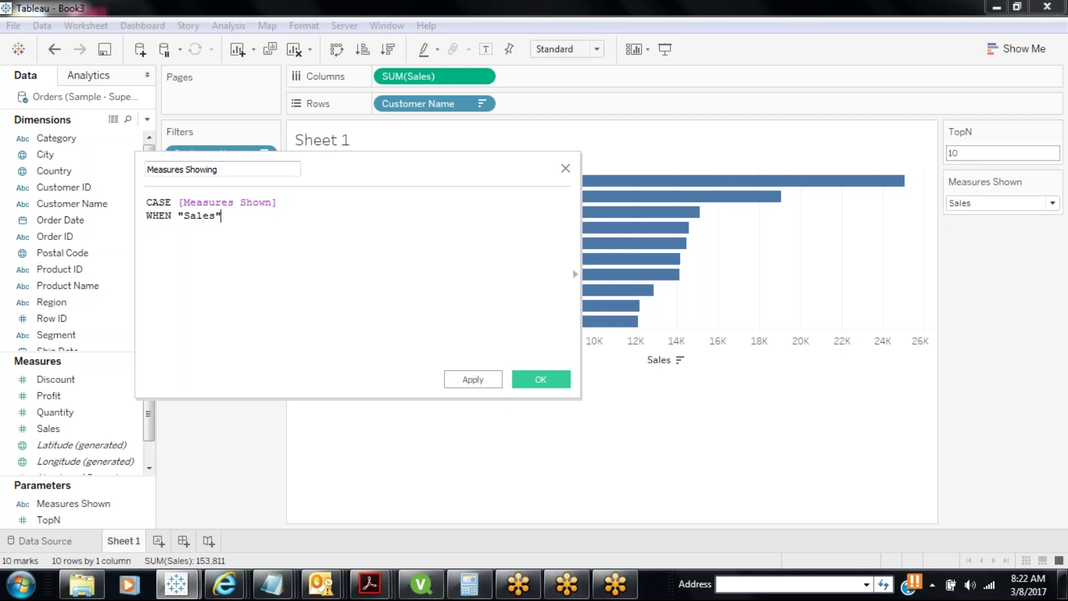
{"action": "key", "text": "Return"}
{"action": "type", "text": "WHE"}
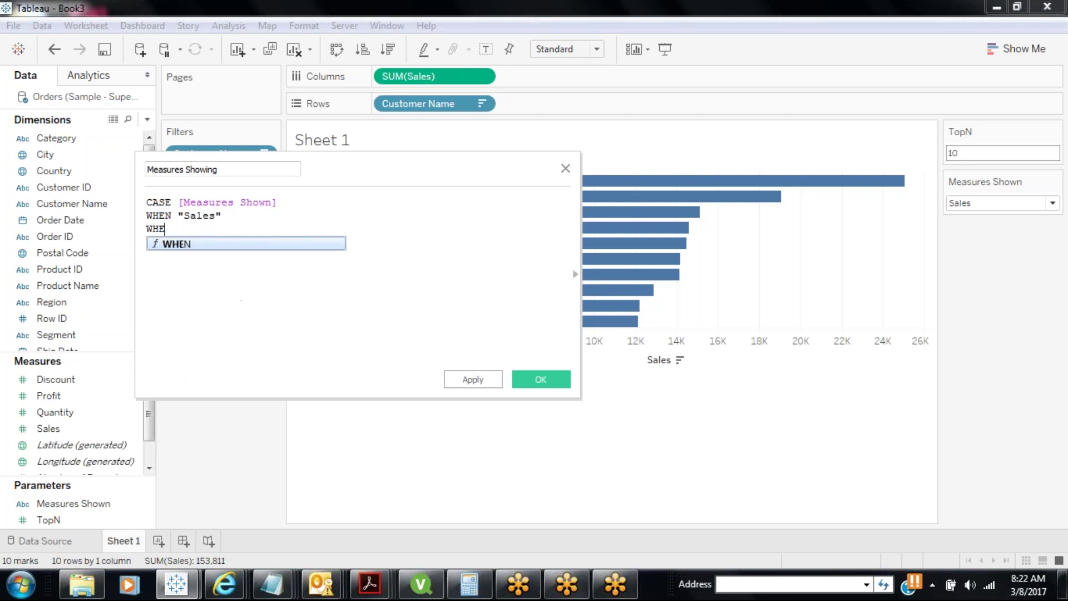
{"action": "key", "text": "Return"}
{"action": "type", "text": "\"Profit"}
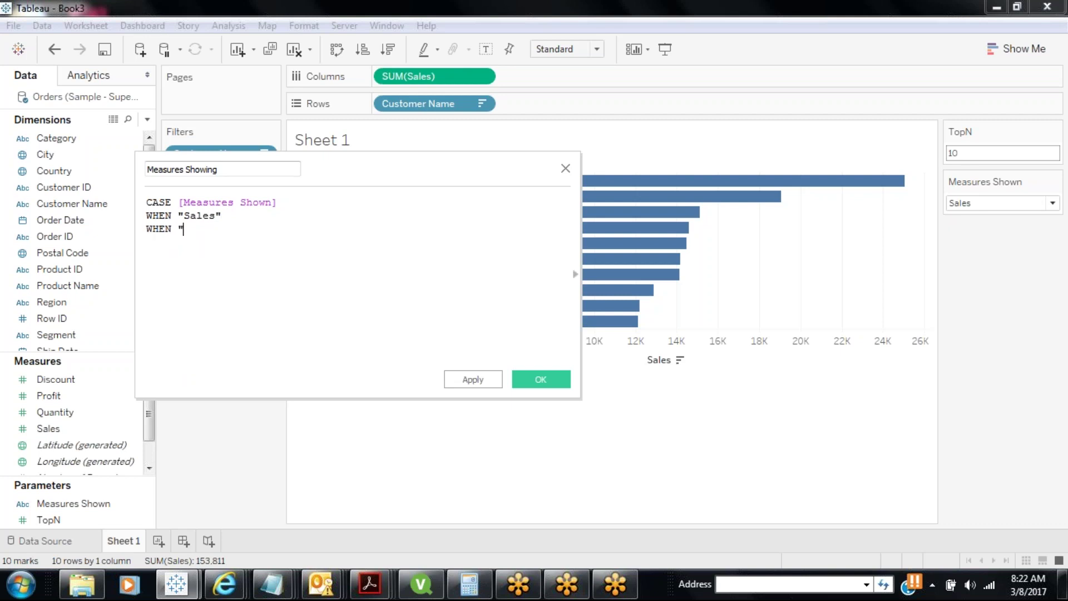
{"action": "type", "text": "\""}
Add a WHEN line for "Units Sold" and close the CASE formula with END.
{"action": "key", "text": "Return"}
{"action": "type", "text": "WH"}
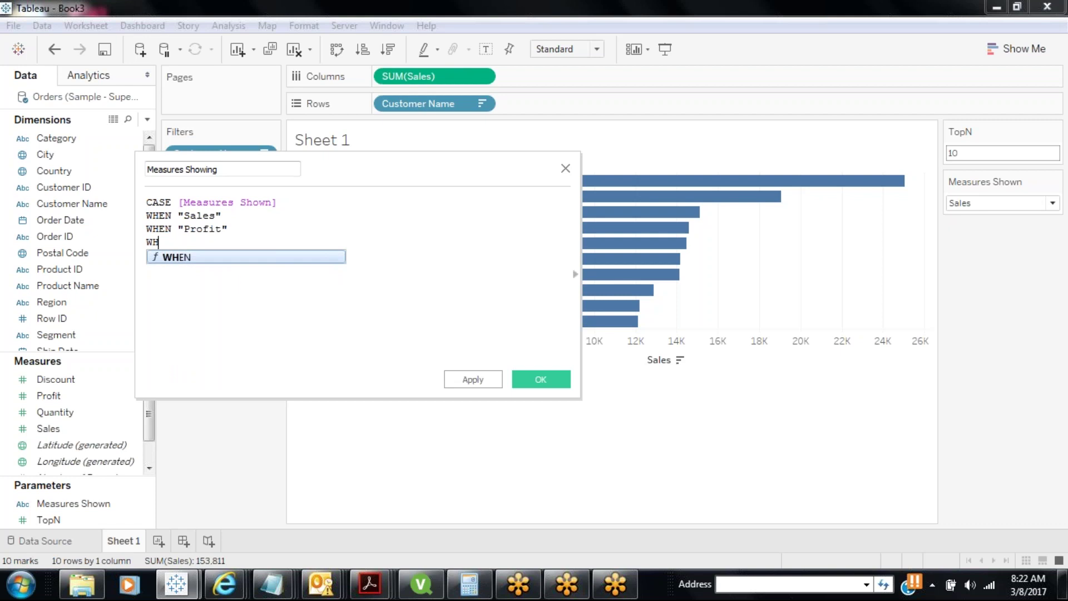
{"action": "key", "text": "Return"}
{"action": "type", "text": "\"Un"}
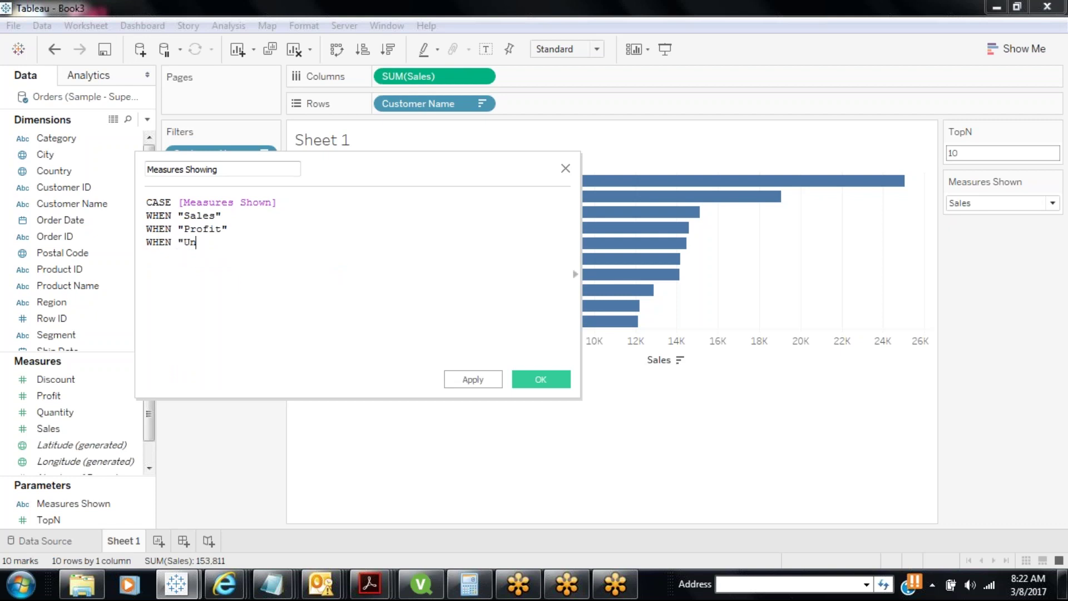
{"action": "type", "text": "its Sold\""}
{"action": "key", "text": "Return"}
{"action": "type", "text": "END"}
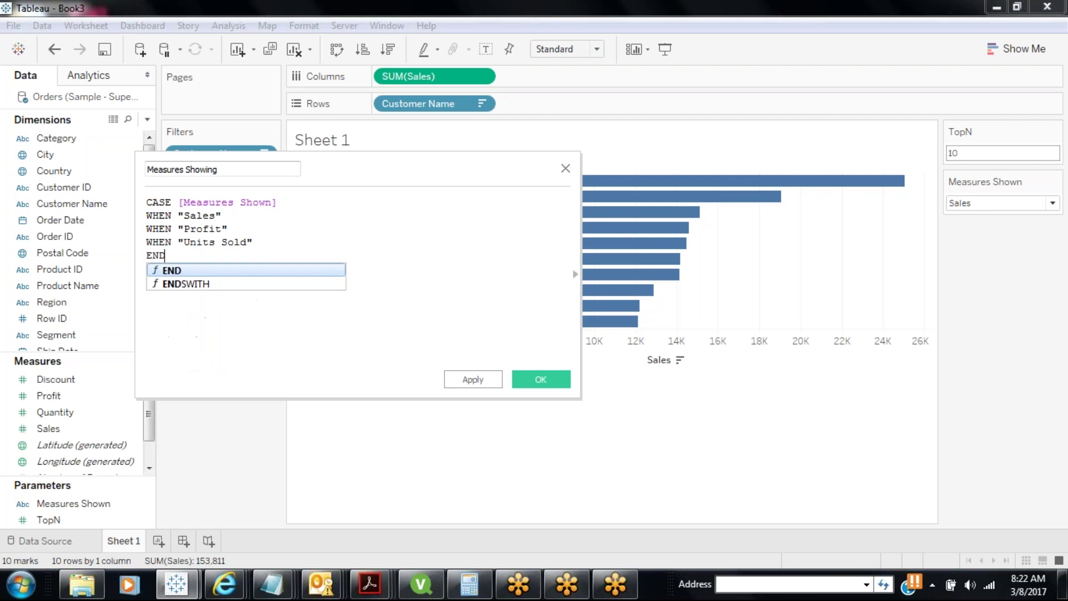
{"action": "key", "text": "Return"}
Complete the WHEN lines with THEN [Sales] for "Sales", THEN [Profit] for "Profit" and THEN [Quantity] for "Units Sold".
{"action": "left_click", "coordinate": [225, 216]}
{"action": "type", "text": "THEN"}
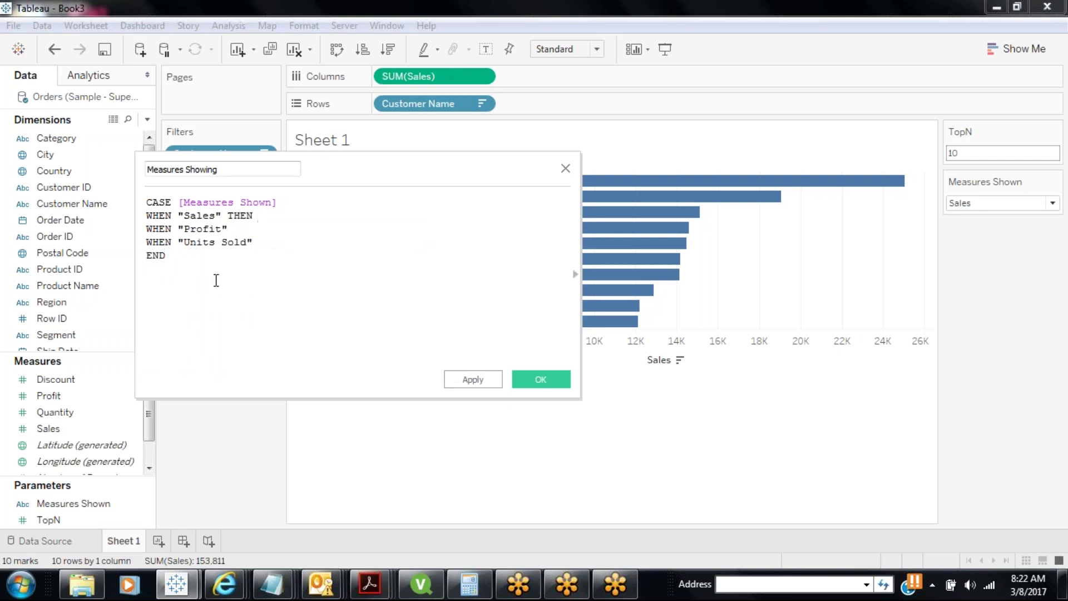
{"action": "left_click_drag", "start_coordinate": [55, 428], "coordinate": [302, 216]}
{"action": "left_click", "coordinate": [281, 227]}
{"action": "type", "text": "THEN"}
{"action": "left_click", "coordinate": [75, 411]}
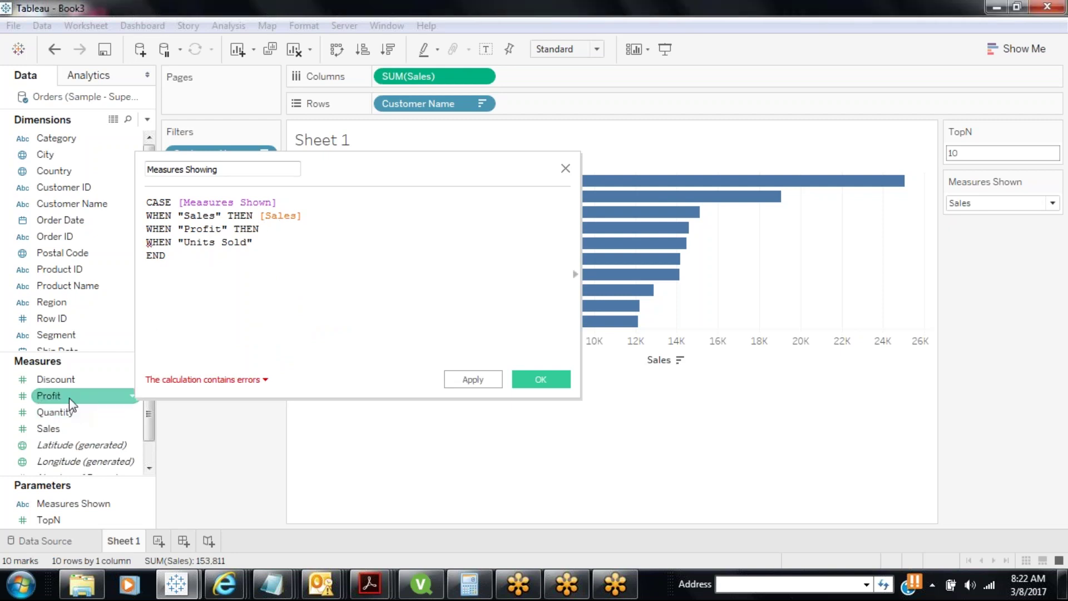
{"action": "left_click_drag", "start_coordinate": [75, 395], "coordinate": [325, 245]}
{"action": "left_click", "coordinate": [260, 243]}
{"action": "type", "text": "THEN"}
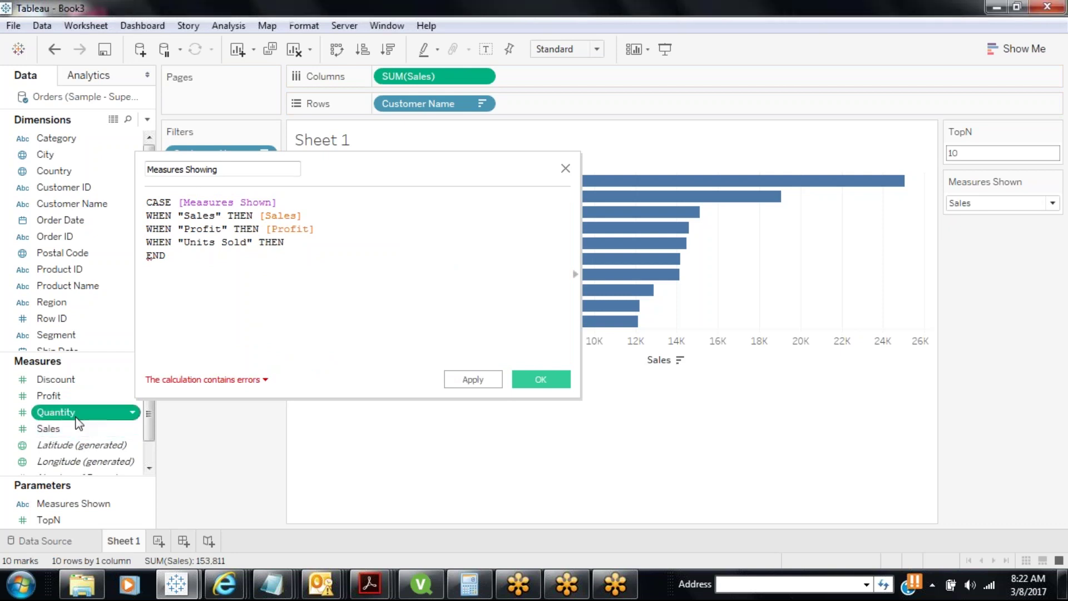
{"action": "left_click_drag", "start_coordinate": [75, 412], "coordinate": [335, 261]}
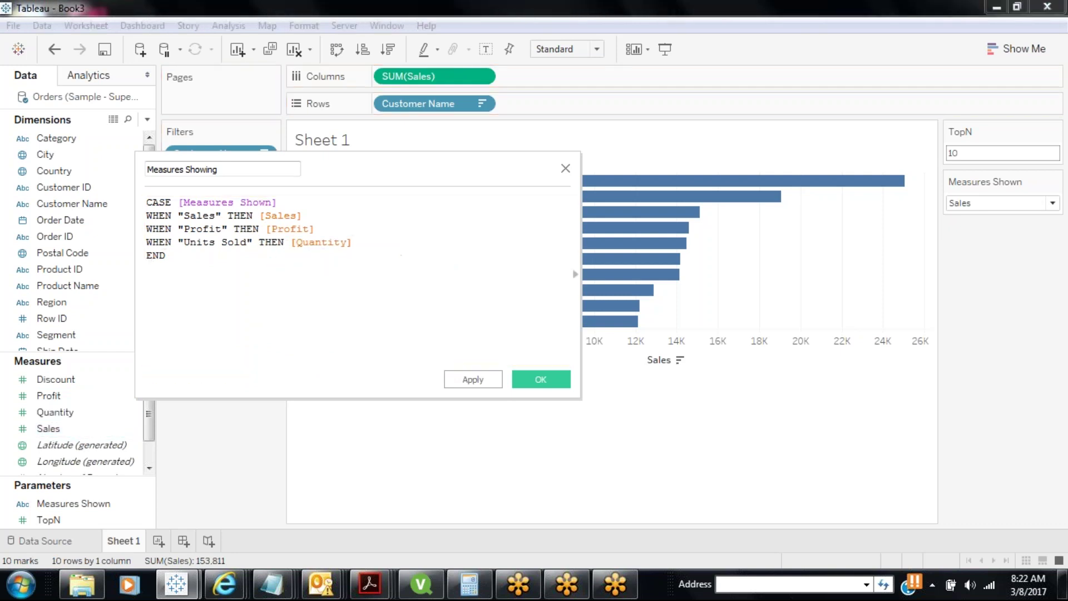
Check the quoted values in the formula, then apply and save the Measures Showing calculated field.
{"action": "left_click", "coordinate": [185, 216]}
{"action": "left_click_drag", "start_coordinate": [202, 241], "coordinate": [219, 243]}
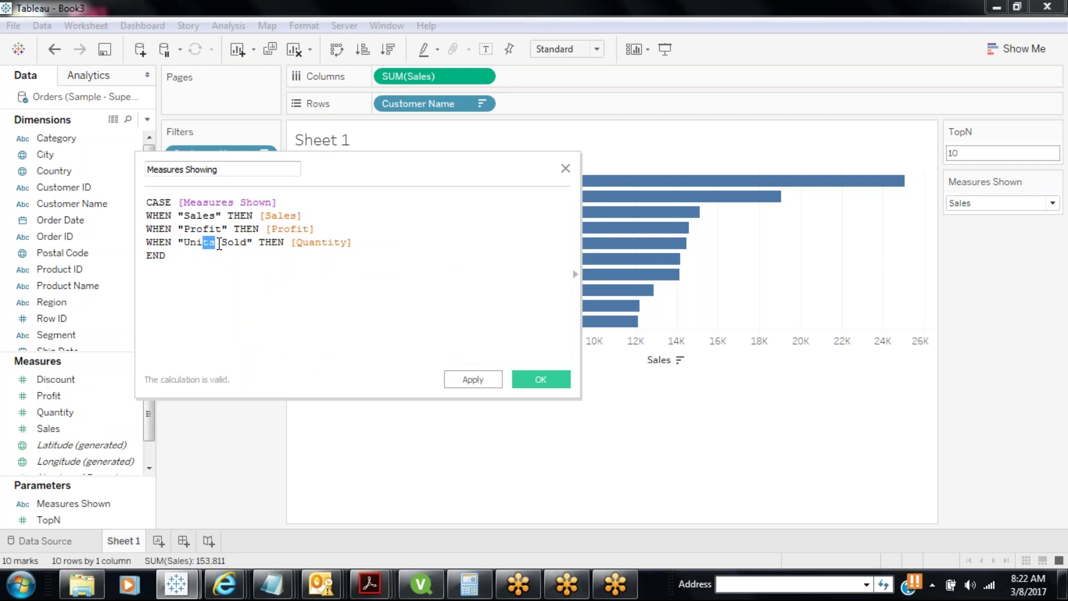
{"action": "left_click", "coordinate": [479, 379]}
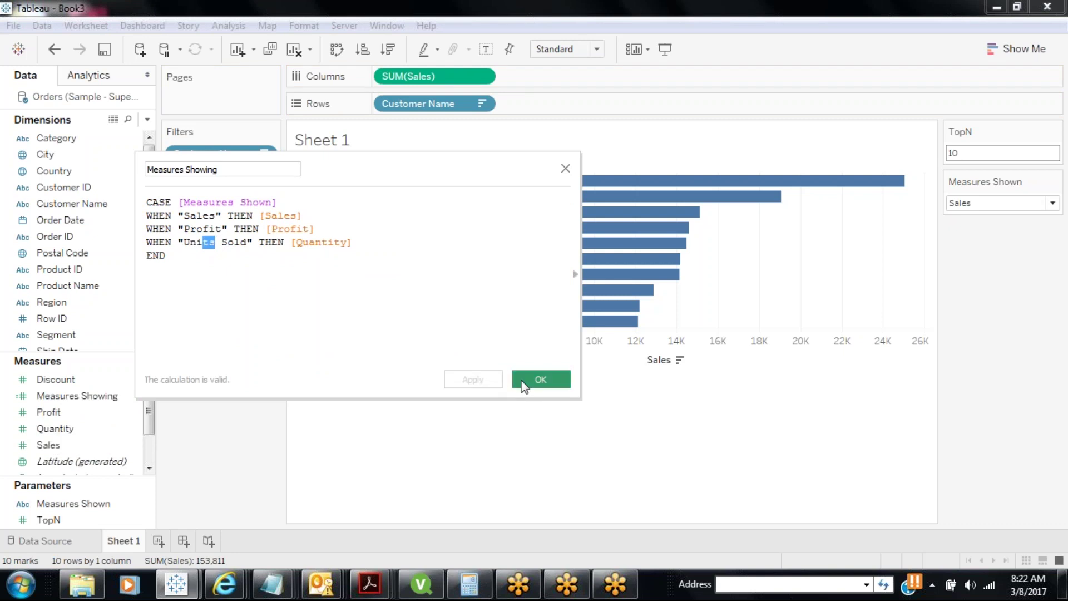
{"action": "left_click", "coordinate": [523, 383]}
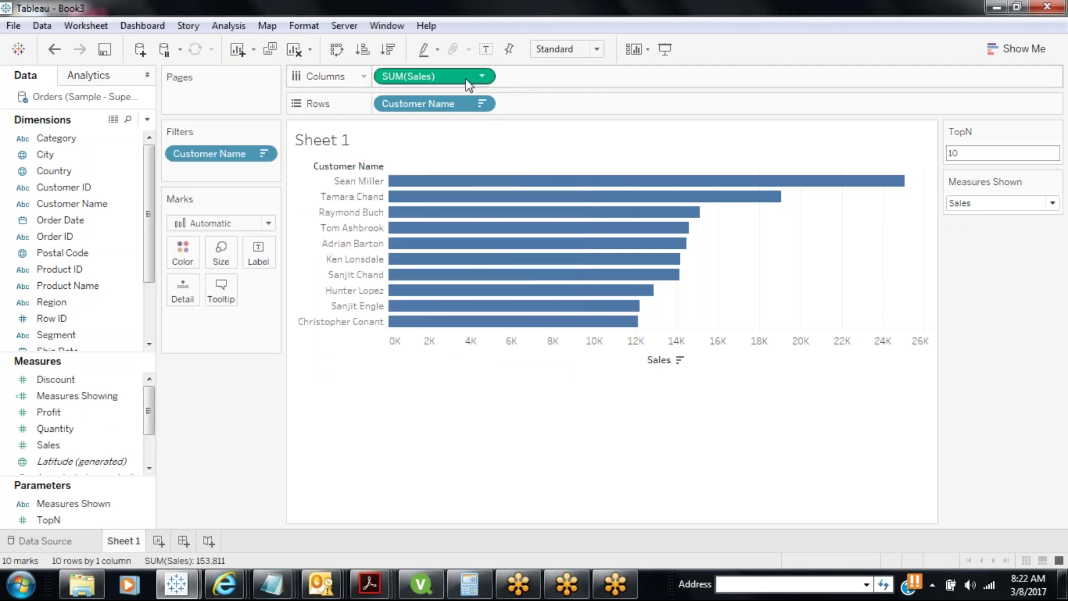
Replace SUM(Sales) on Columns with the Measures Showing calculated field.
{"action": "left_click_drag", "start_coordinate": [475, 78], "coordinate": [270, 401]}
{"action": "left_click_drag", "start_coordinate": [78, 396], "coordinate": [468, 78]}
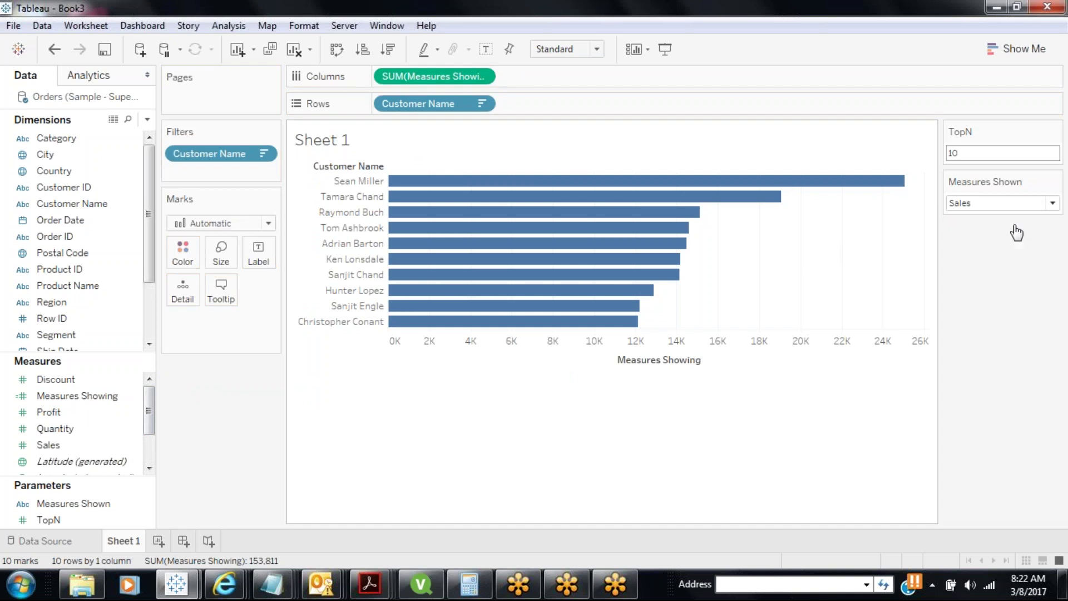
Test the Measures Shown parameter by switching it to Profit and then to Units Sold.
{"action": "left_click", "coordinate": [1019, 207]}
{"action": "left_click", "coordinate": [999, 234]}
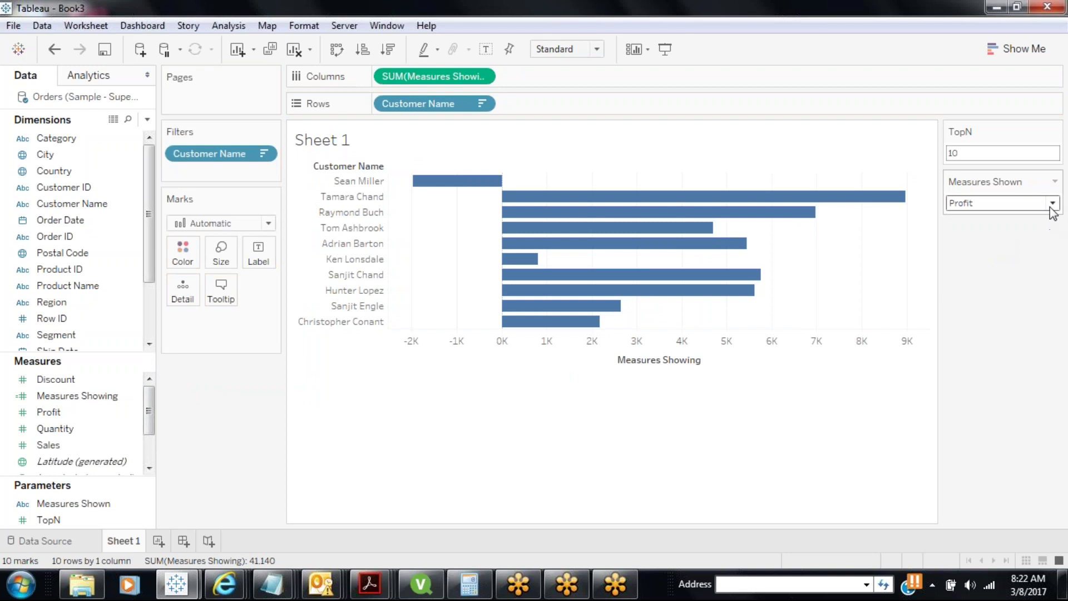
{"action": "left_click", "coordinate": [1052, 204]}
{"action": "left_click", "coordinate": [979, 251]}
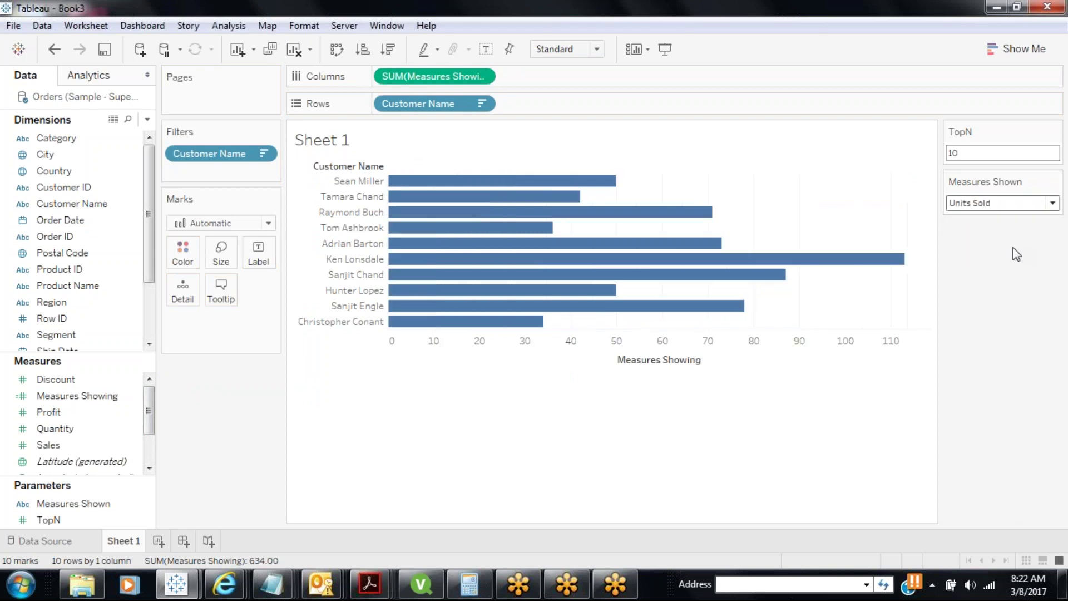
Edit the Customer Name filter so its TopN limit ranks by the sum of Measures Showing.
{"action": "left_click", "coordinate": [263, 153]}
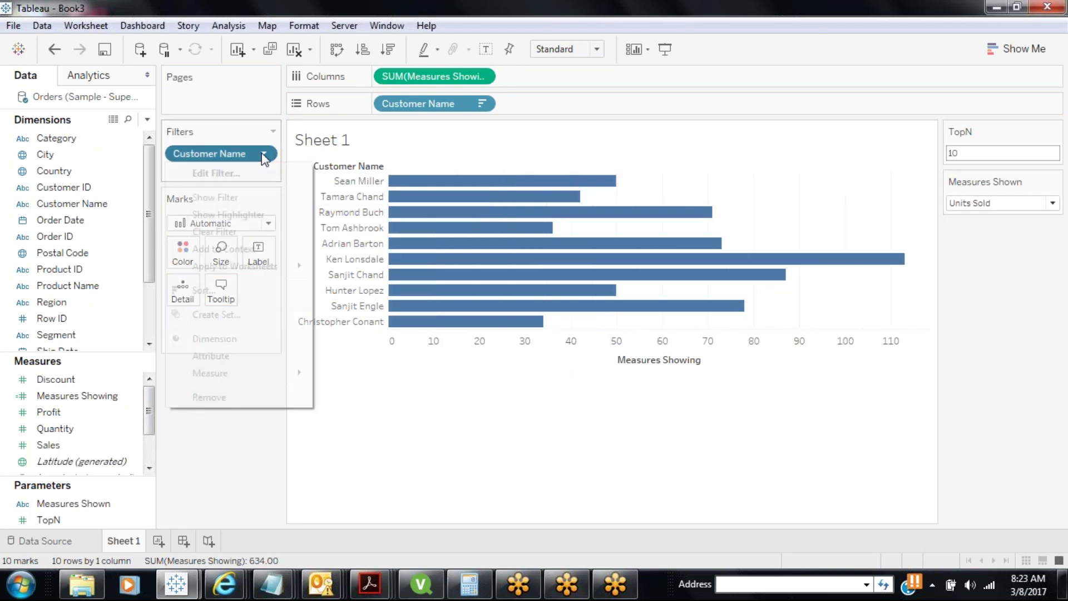
{"action": "left_click", "coordinate": [227, 174]}
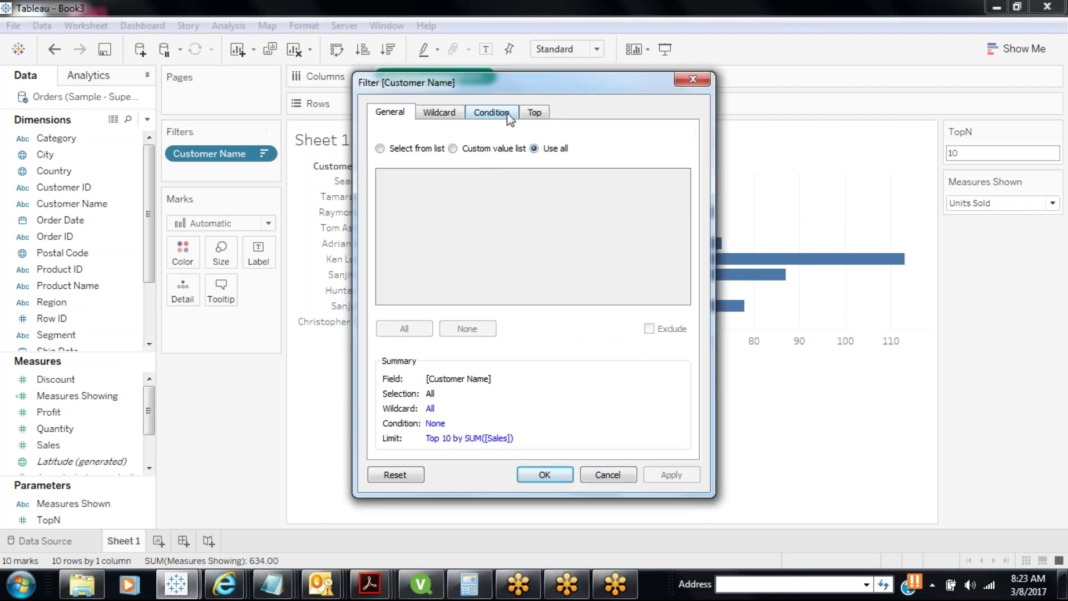
{"action": "left_click", "coordinate": [531, 112]}
{"action": "left_click", "coordinate": [531, 193]}
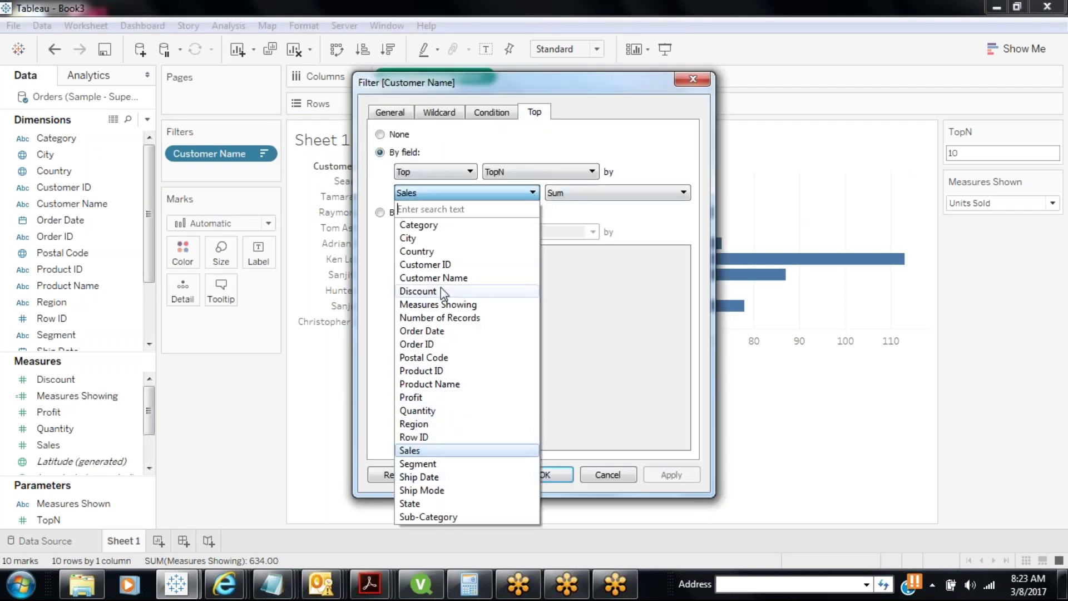
{"action": "left_click", "coordinate": [439, 304]}
{"action": "left_click", "coordinate": [668, 477]}
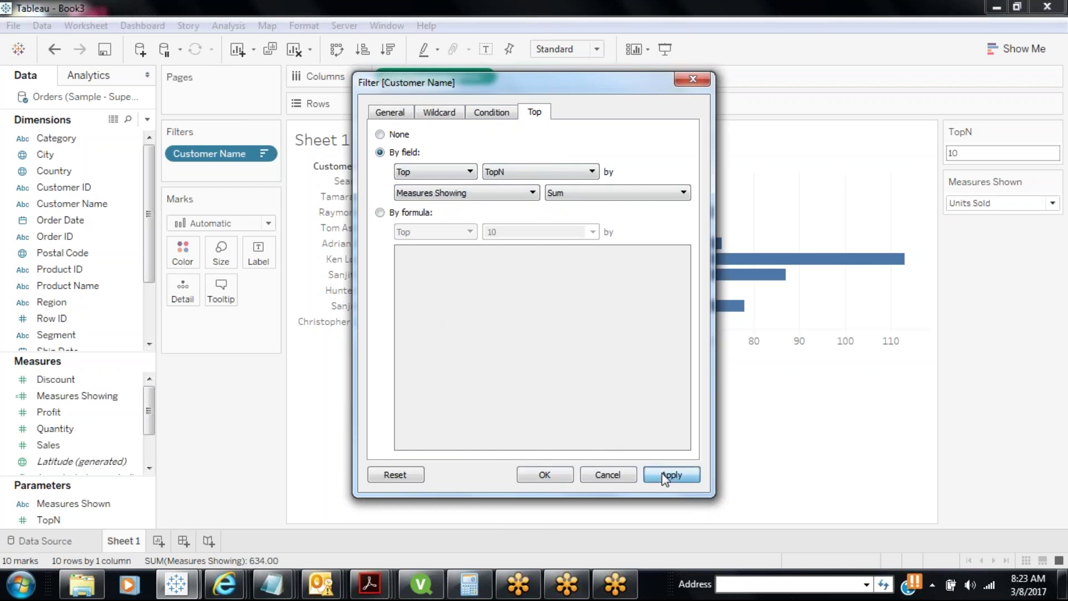
{"action": "left_click", "coordinate": [566, 477]}
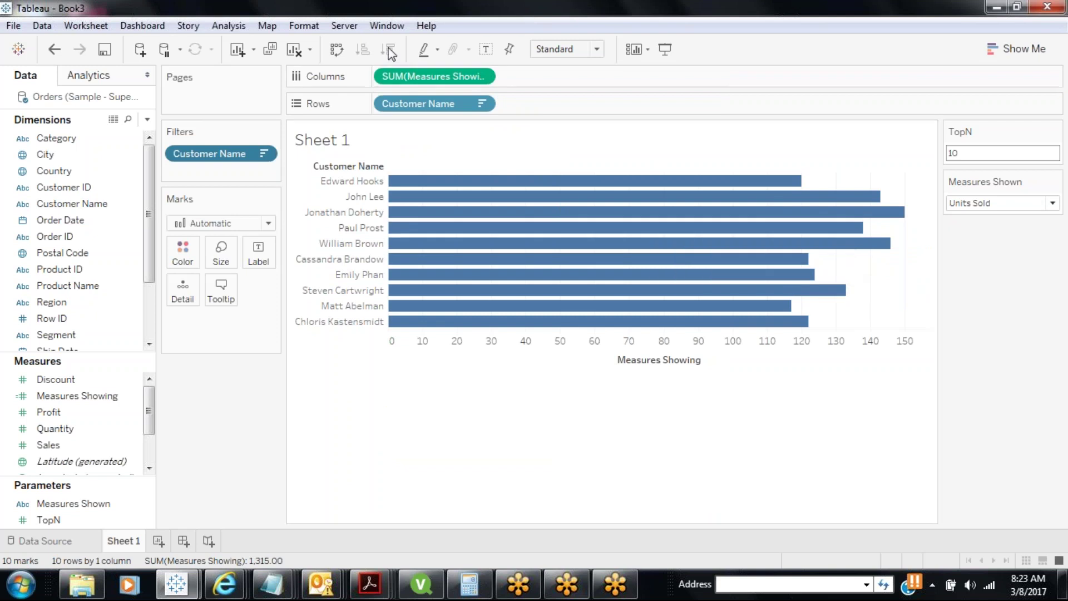
Review the Top settings of the Customer Name filter.
{"action": "left_click", "coordinate": [264, 154]}
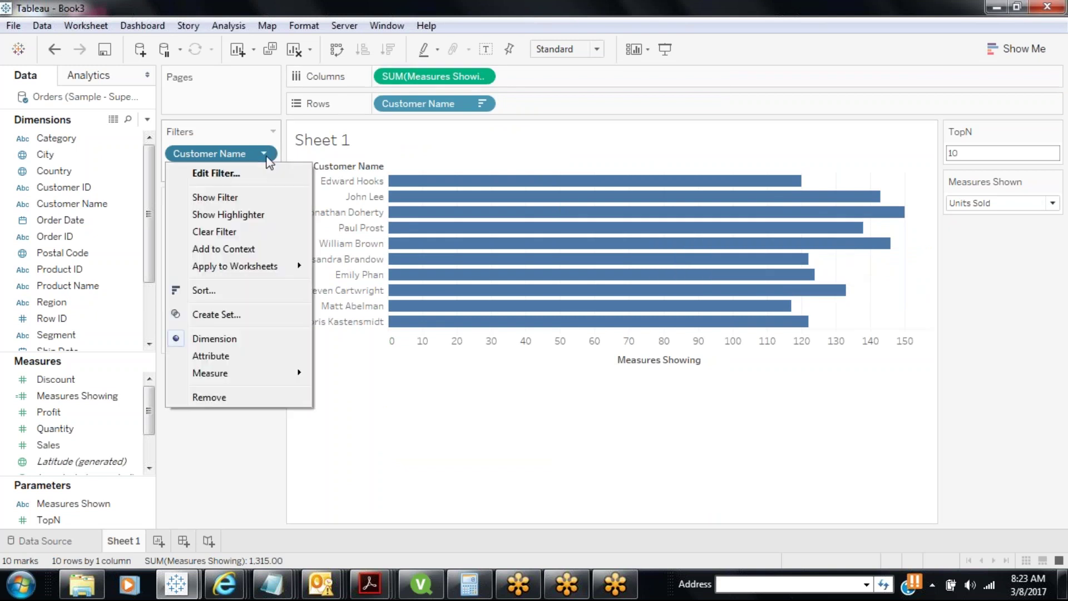
{"action": "left_click", "coordinate": [238, 174]}
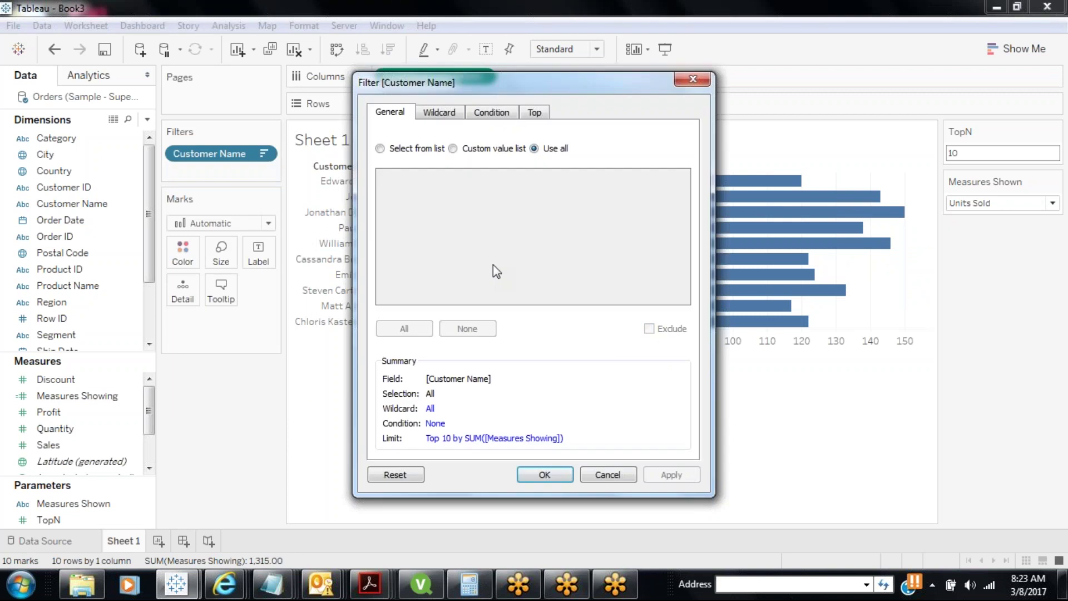
{"action": "left_click", "coordinate": [534, 113]}
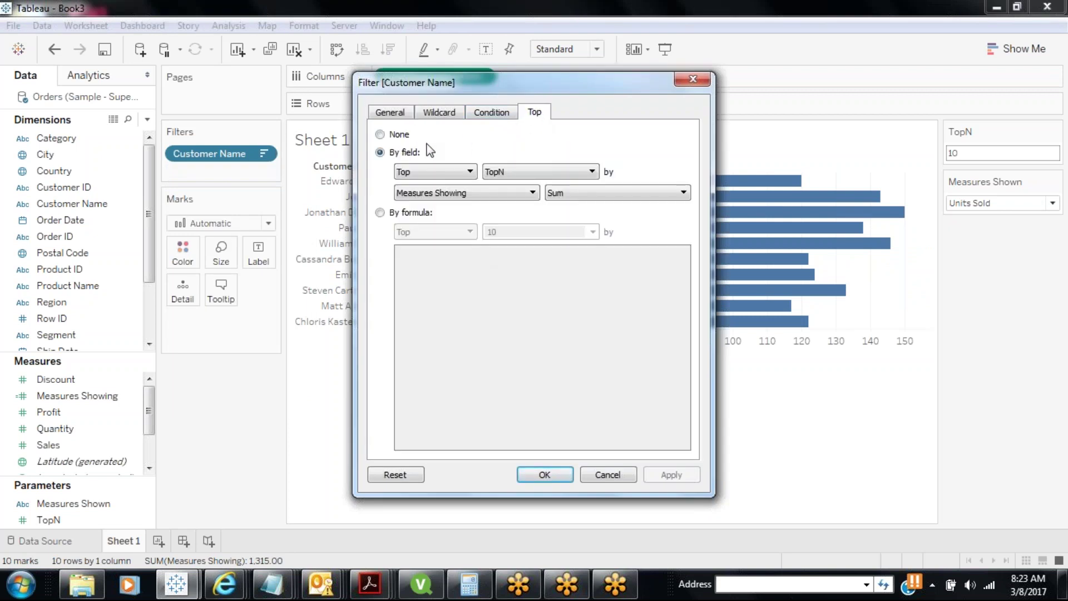
{"action": "left_click", "coordinate": [547, 475]}
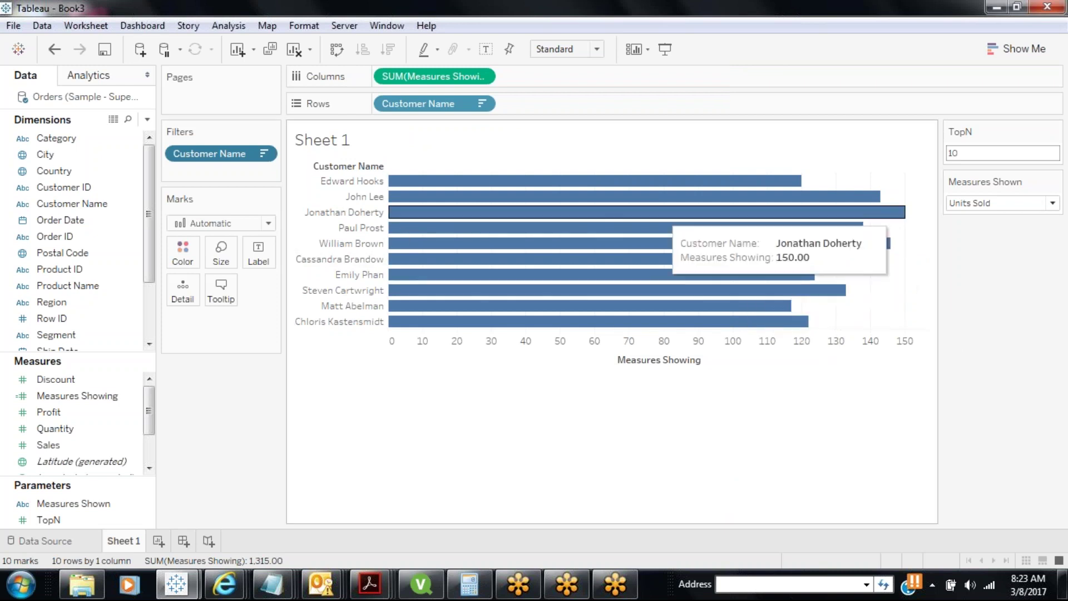
Set the TopN parameter to 15 and switch the Measures Shown parameter to Sales.
{"action": "left_click", "coordinate": [998, 154]}
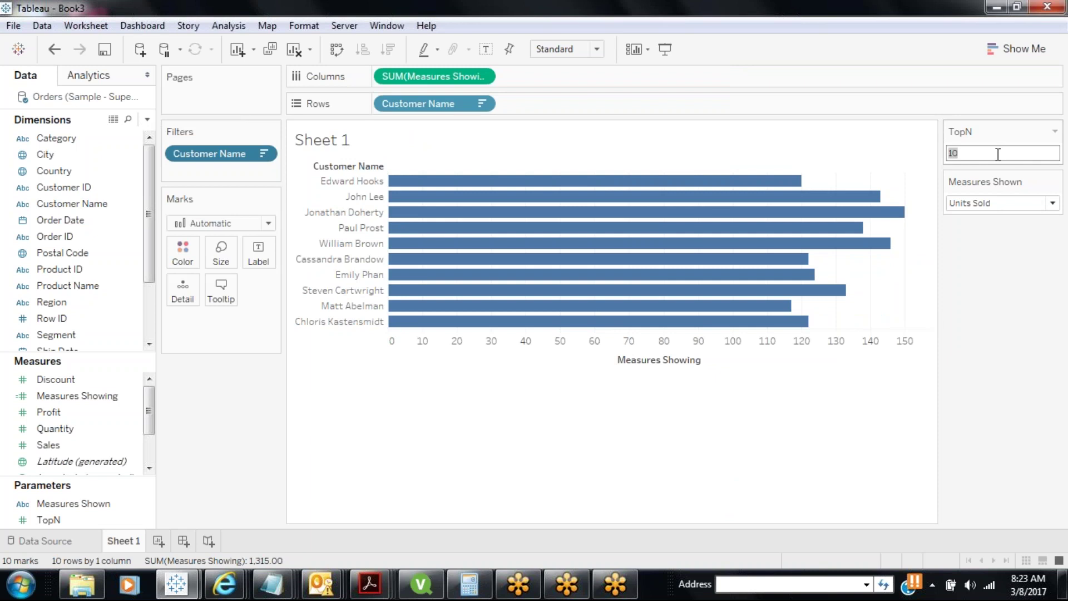
{"action": "type", "text": "15"}
{"action": "key", "text": "Return"}
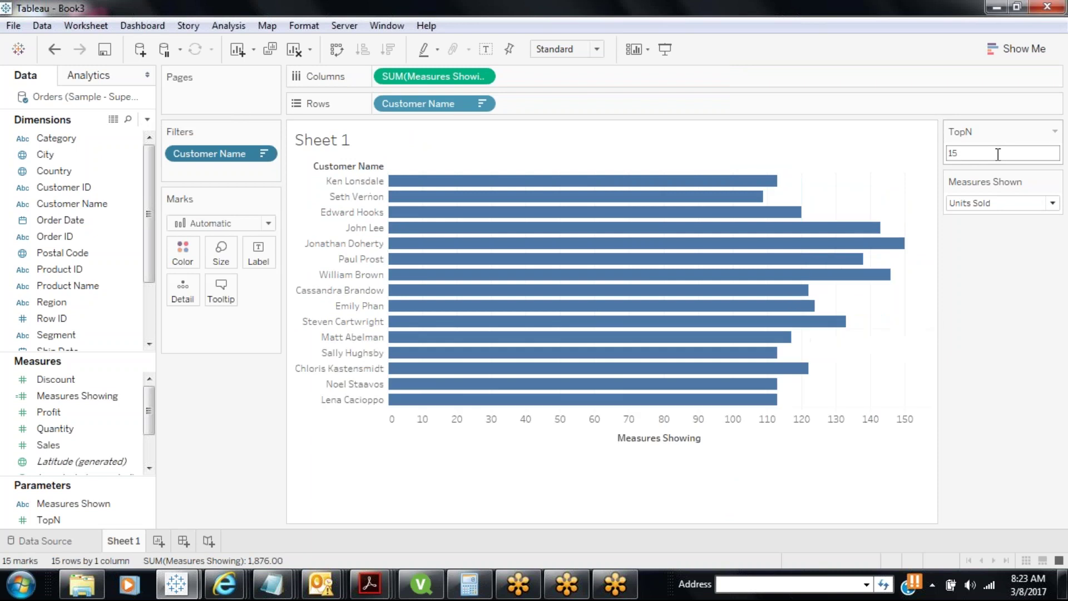
{"action": "left_click", "coordinate": [996, 205]}
{"action": "left_click", "coordinate": [989, 220]}
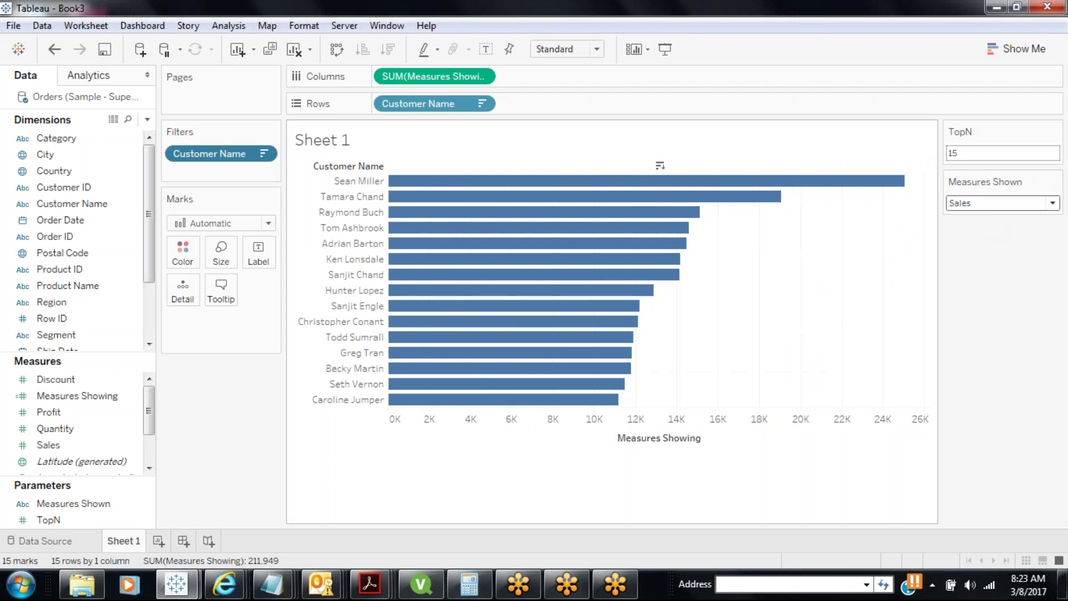
Show mark labels on the bars and switch the Measures Shown parameter to Profit.
{"action": "left_click", "coordinate": [486, 49]}
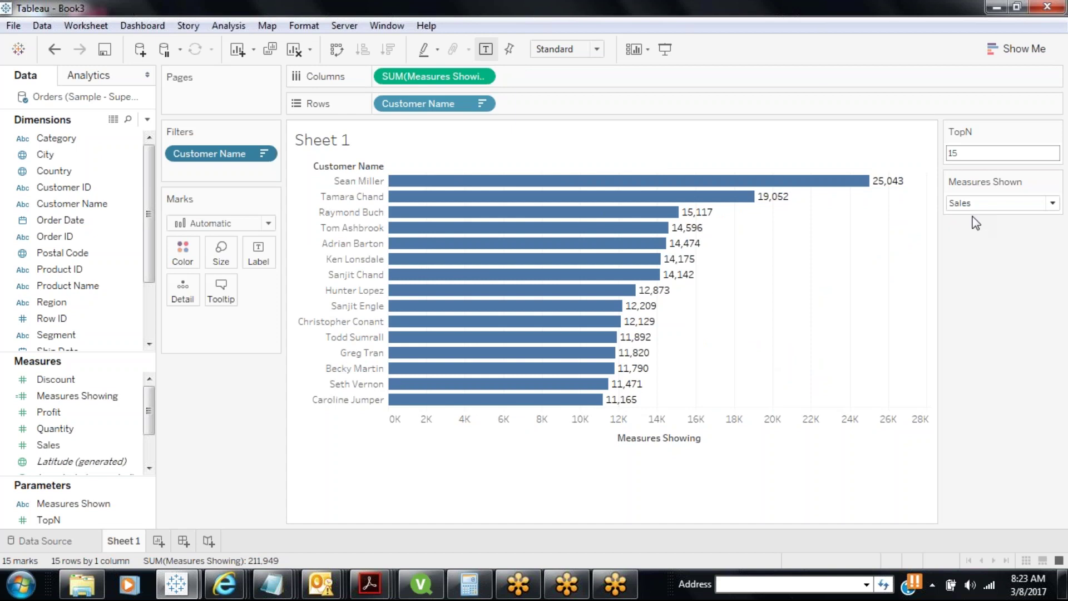
{"action": "left_click", "coordinate": [979, 204]}
{"action": "left_click", "coordinate": [971, 234]}
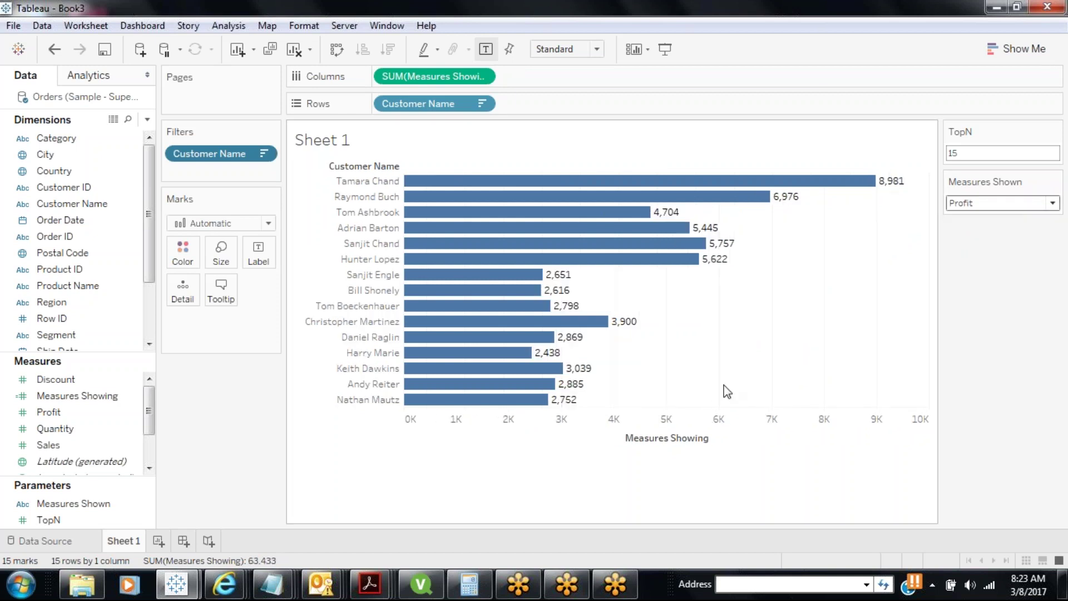
{"action": "mouse_move", "coordinate": [530, 341]}
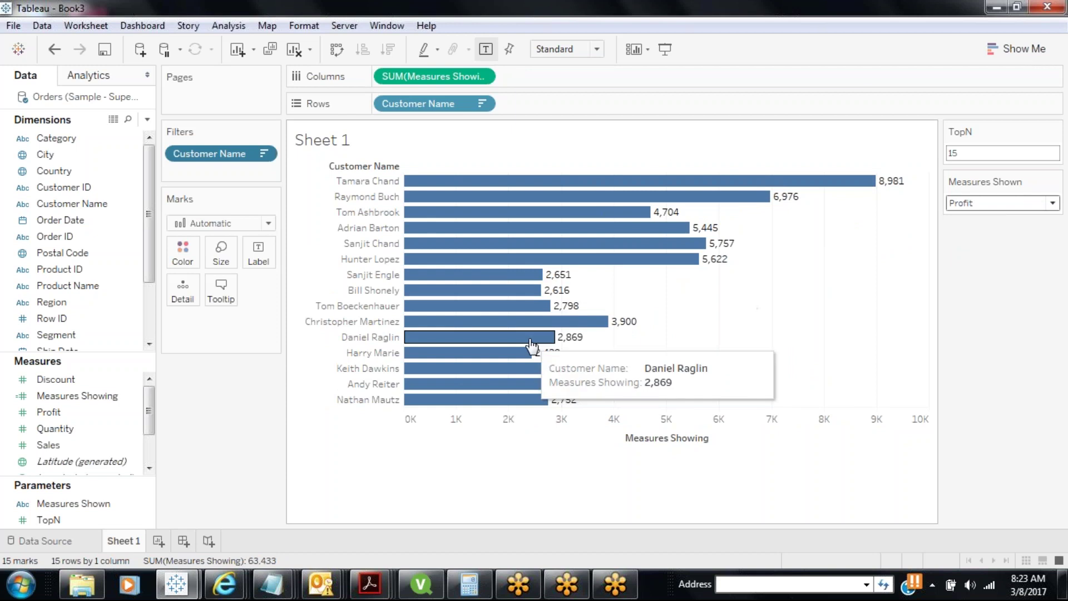
Switch the Measures Shown parameter to Units Sold and sort Customer Name in descending order by the sum of Measures Showing.
{"action": "left_click", "coordinate": [1022, 203]}
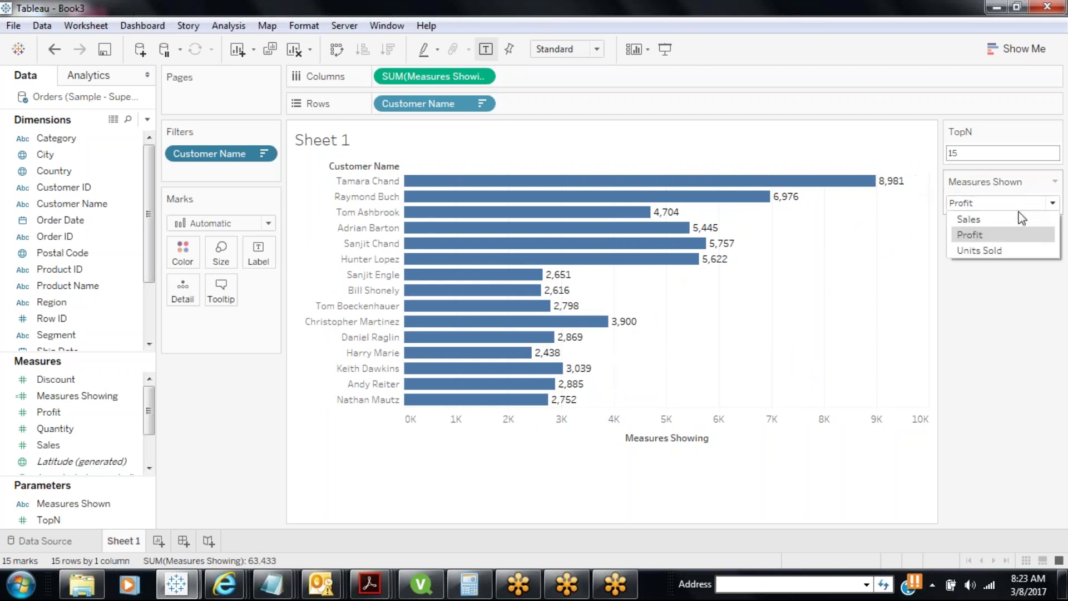
{"action": "left_click", "coordinate": [998, 251]}
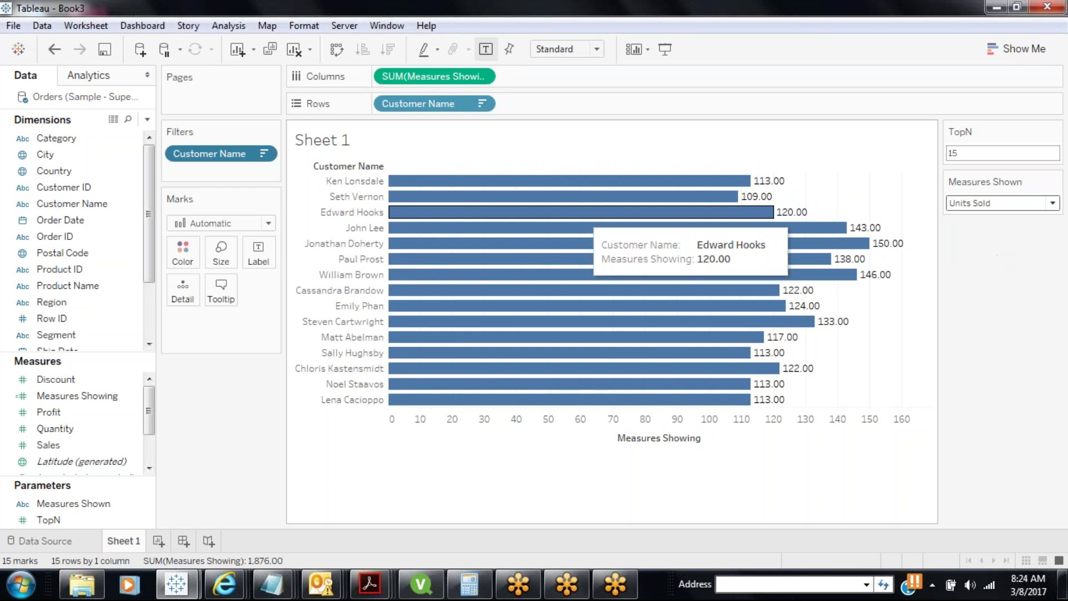
{"action": "left_click", "coordinate": [481, 104]}
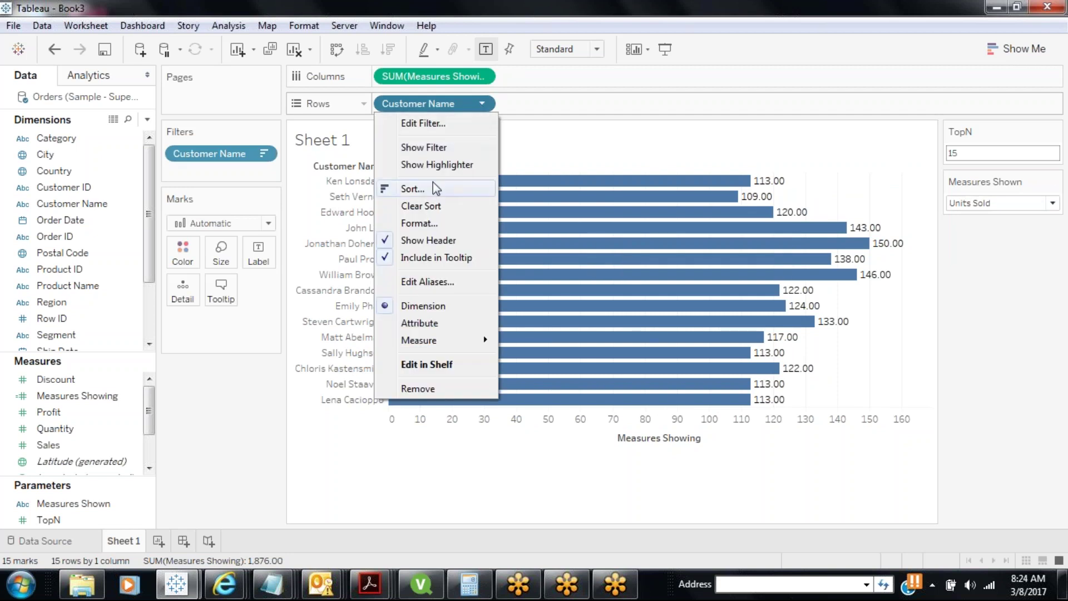
{"action": "left_click", "coordinate": [421, 190]}
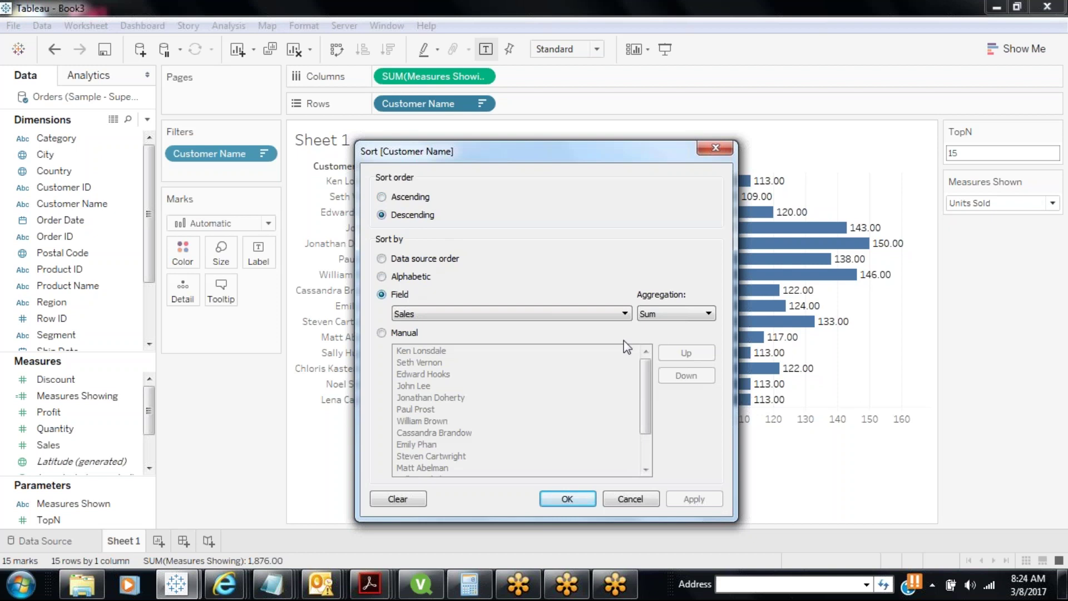
{"action": "left_click", "coordinate": [625, 313]}
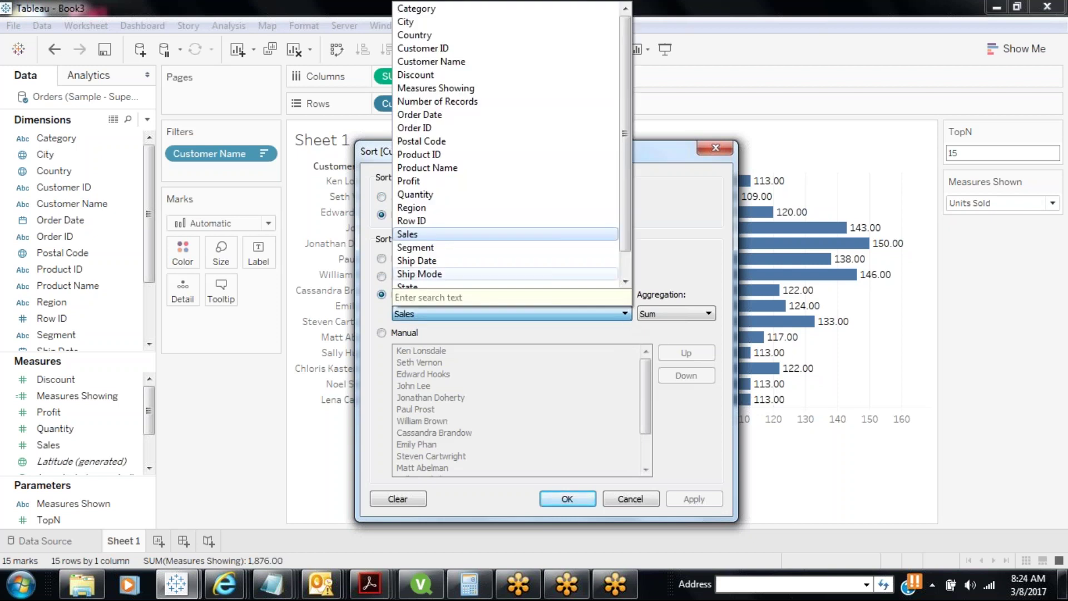
{"action": "left_click", "coordinate": [556, 89]}
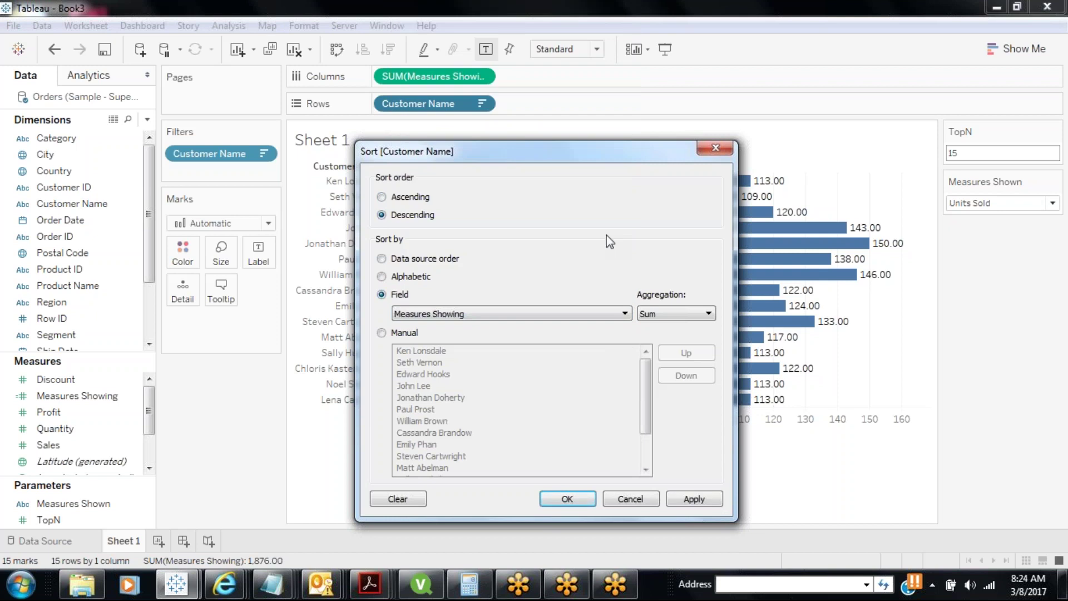
{"action": "left_click", "coordinate": [705, 499]}
{"action": "left_click", "coordinate": [567, 498]}
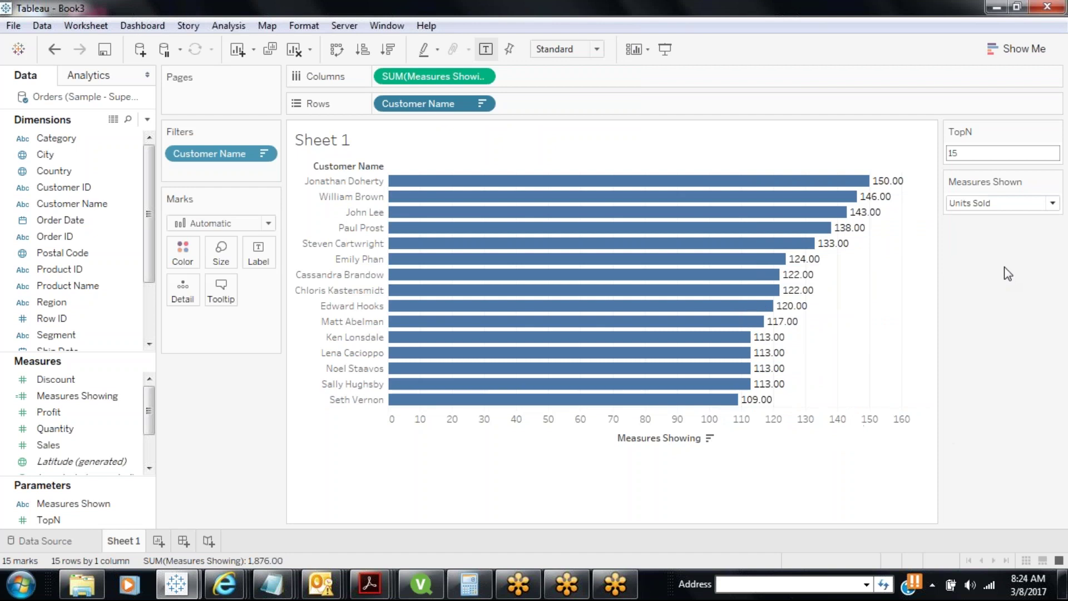
Switch the Measures Shown parameter to Sales and then to Profit to test the customer sort.
{"action": "left_click", "coordinate": [997, 211]}
{"action": "left_click", "coordinate": [982, 218]}
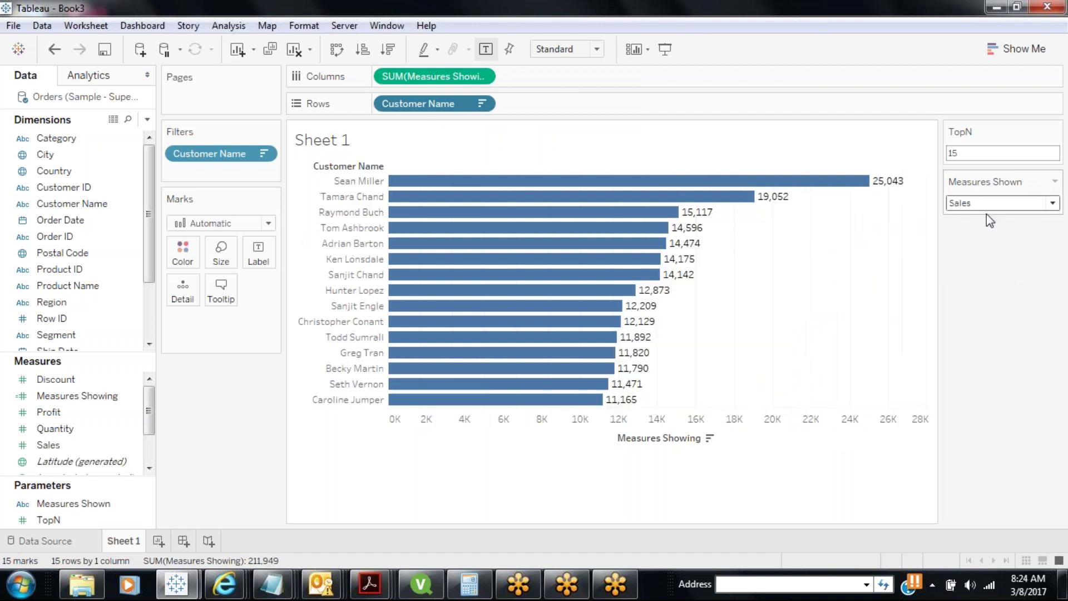
{"action": "left_click", "coordinate": [1018, 203]}
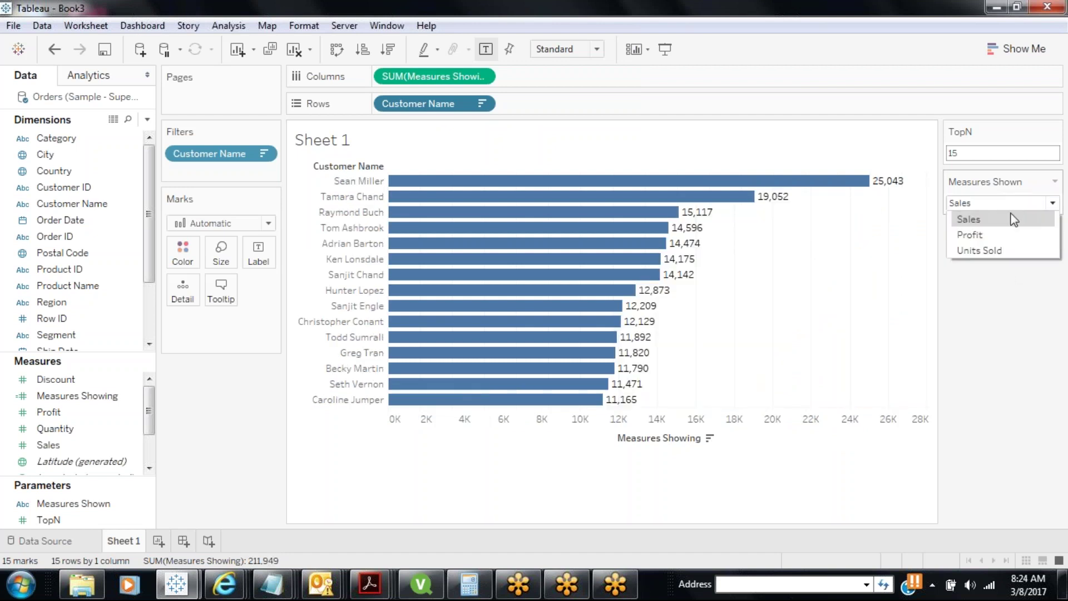
{"action": "left_click", "coordinate": [1002, 236]}
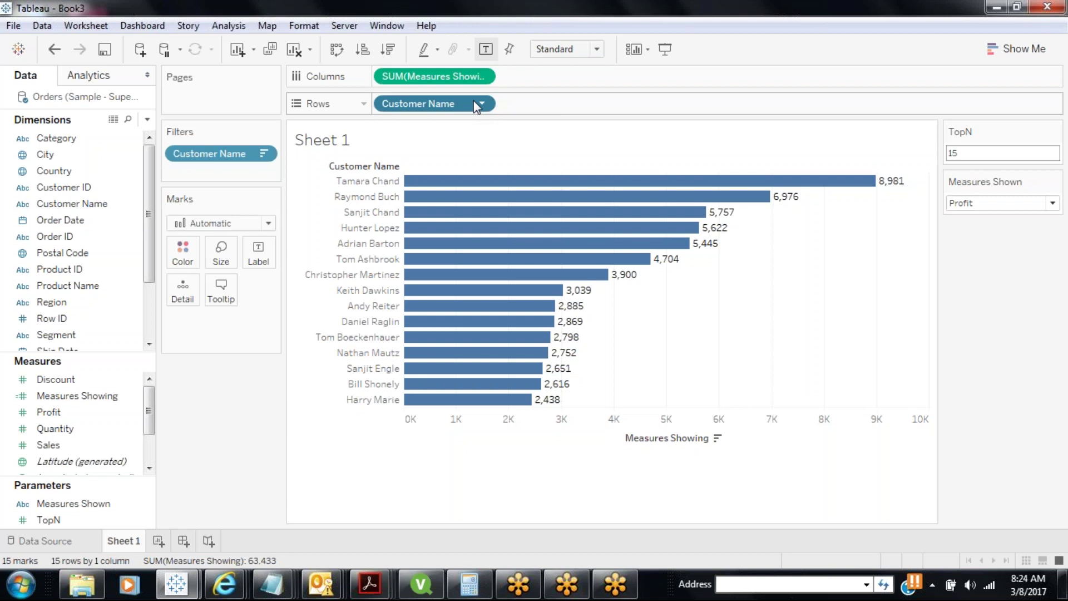
Create a float parameter named PercentChange that allows all values.
{"action": "left_click", "coordinate": [147, 119]}
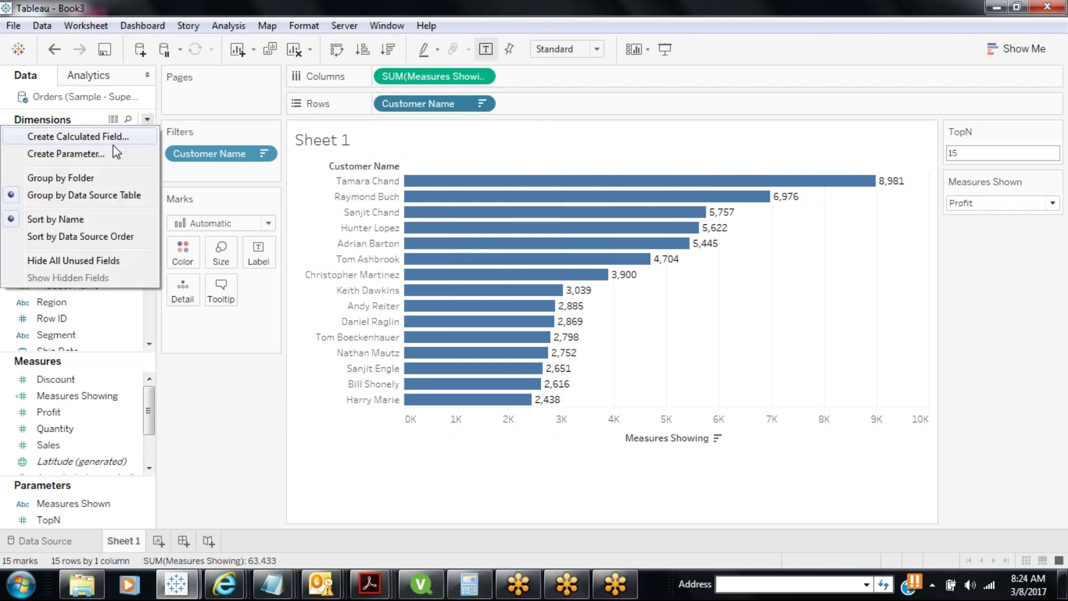
{"action": "left_click", "coordinate": [110, 150]}
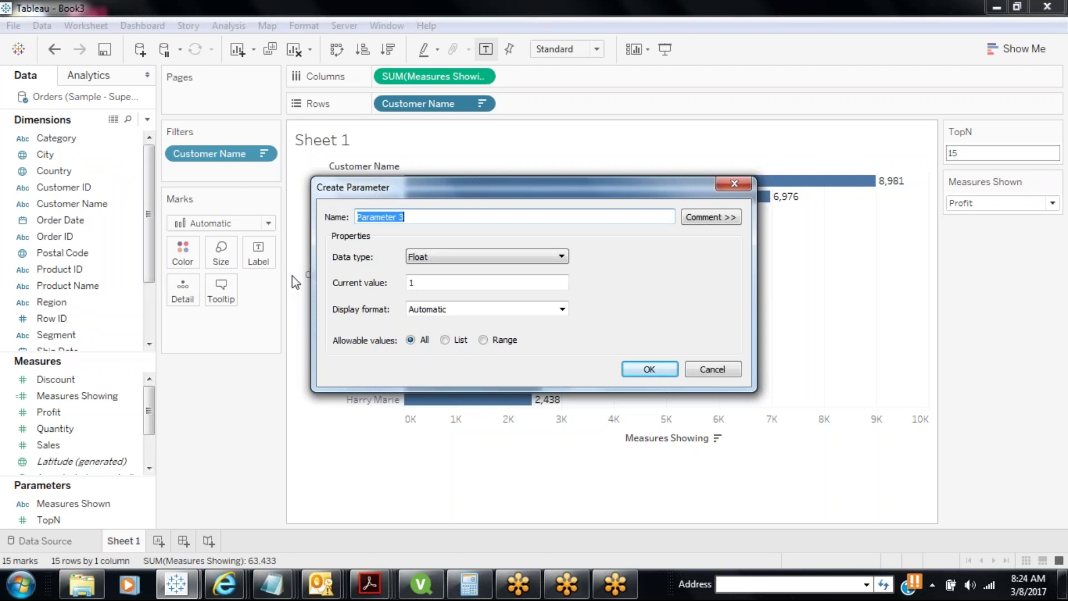
{"action": "type", "text": "PercentChange"}
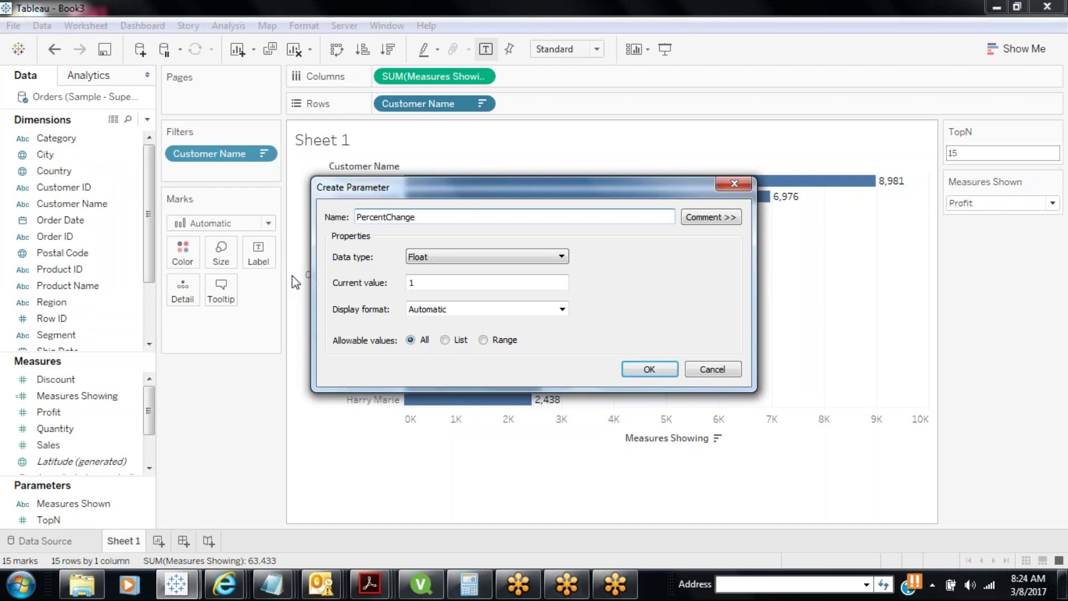
{"action": "left_click", "coordinate": [634, 370]}
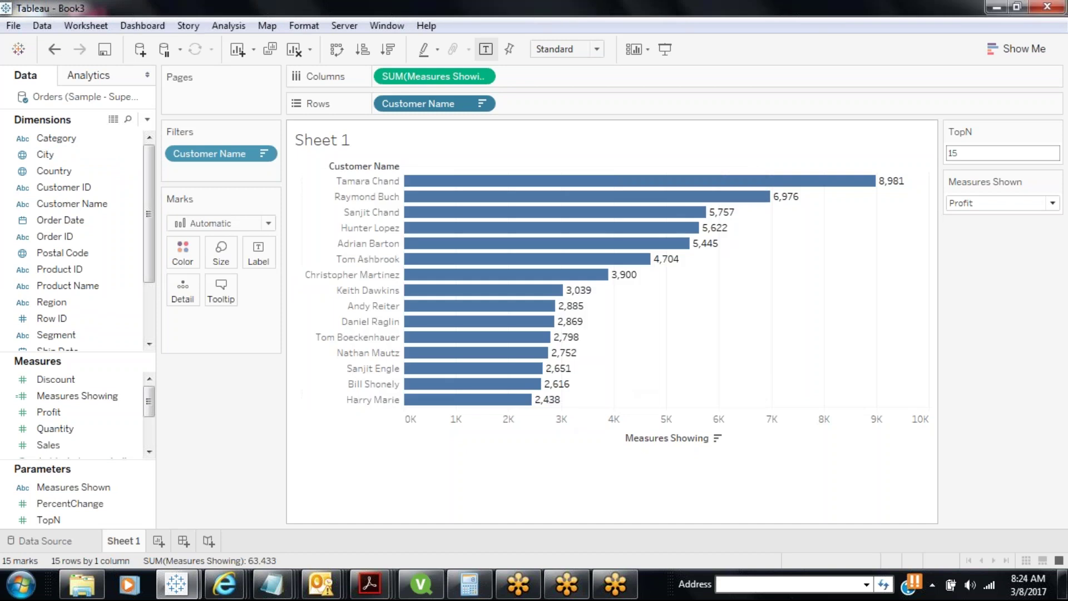
Show the PercentChange parameter control on the sheet and set its value to 10.
{"action": "right_click", "coordinate": [83, 504]}
{"action": "left_click", "coordinate": [139, 247]}
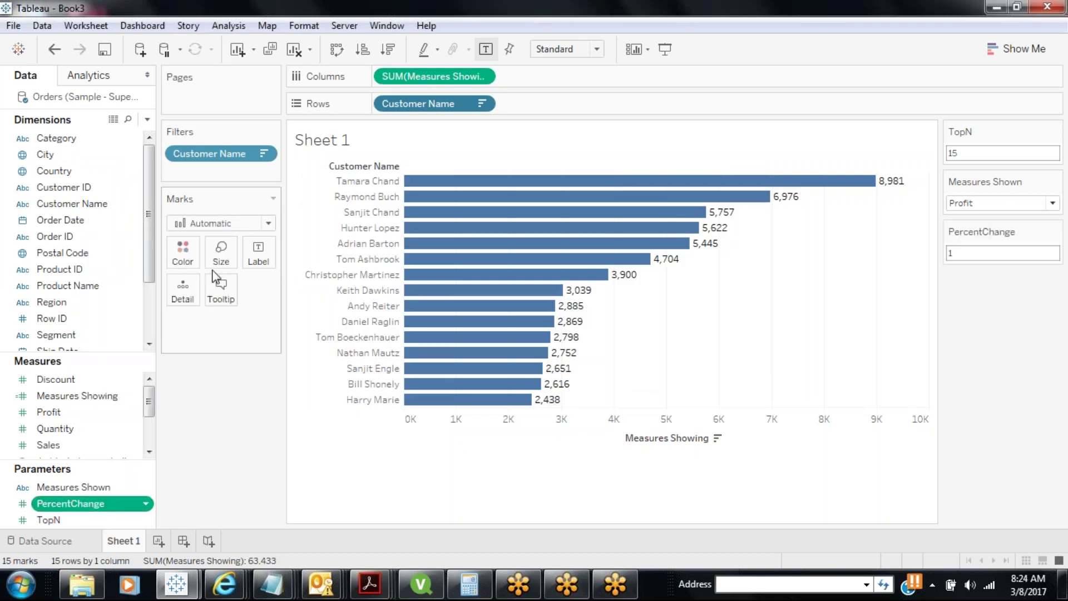
{"action": "left_click", "coordinate": [983, 251]}
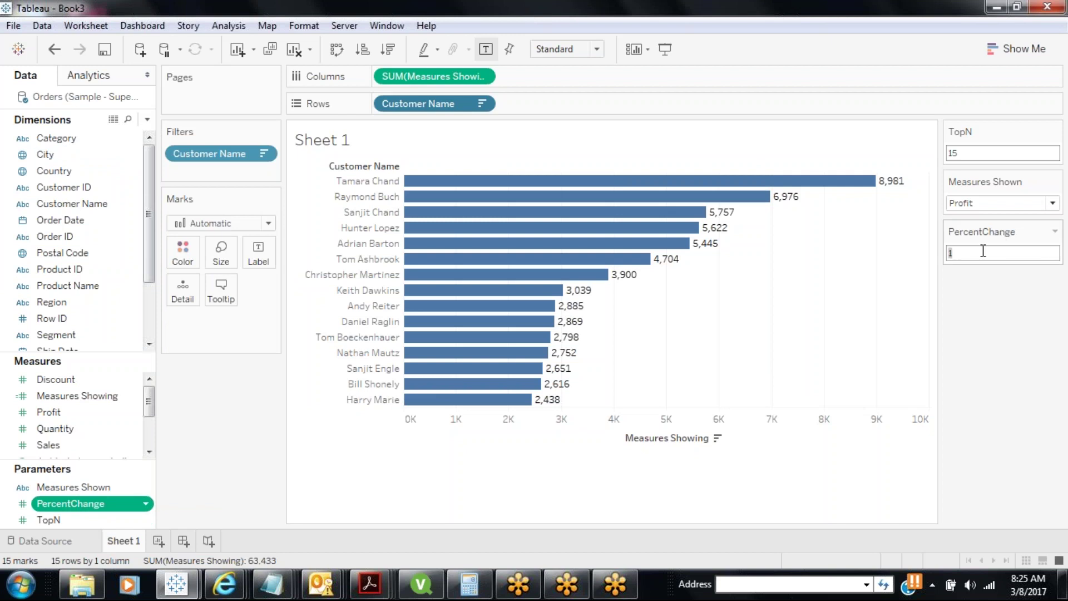
{"action": "type", "text": "10"}
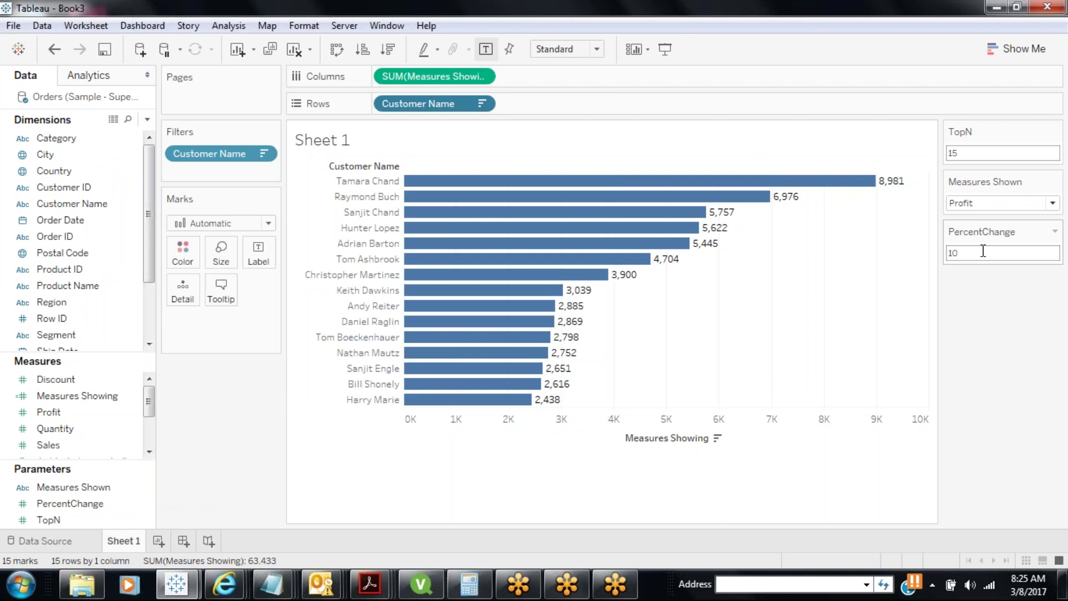
{"action": "key", "text": "Return"}
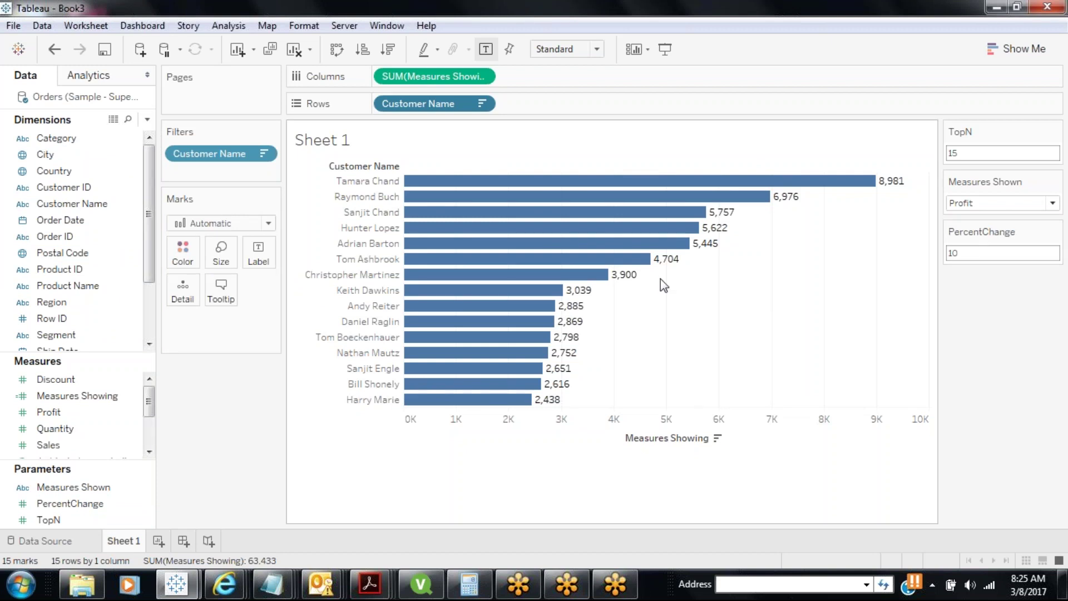
Start a new calculated field and name it Projected Value.
{"action": "left_click", "coordinate": [146, 120]}
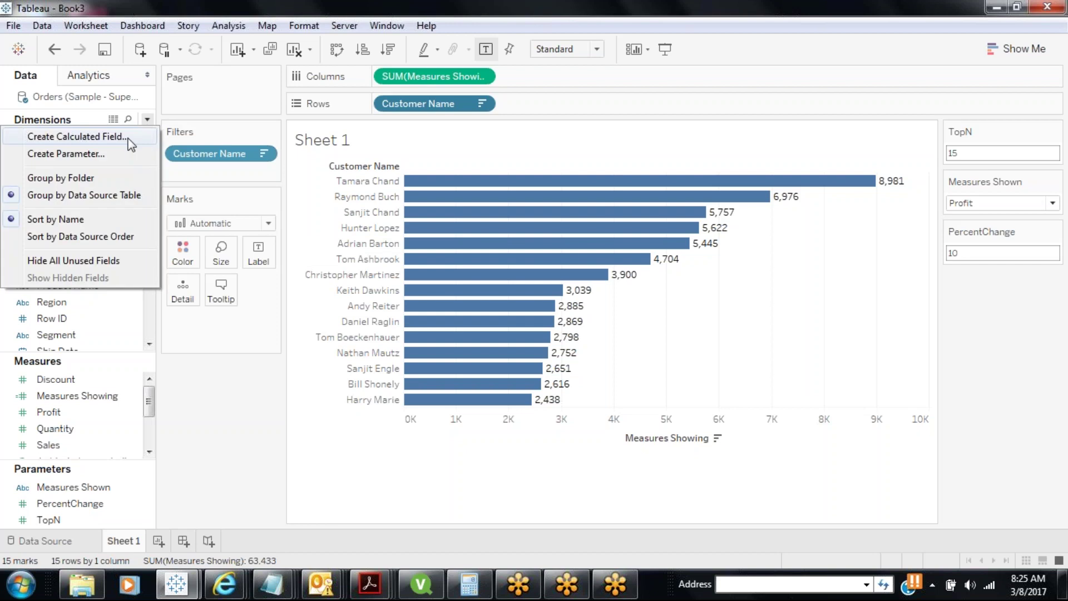
{"action": "left_click", "coordinate": [91, 141]}
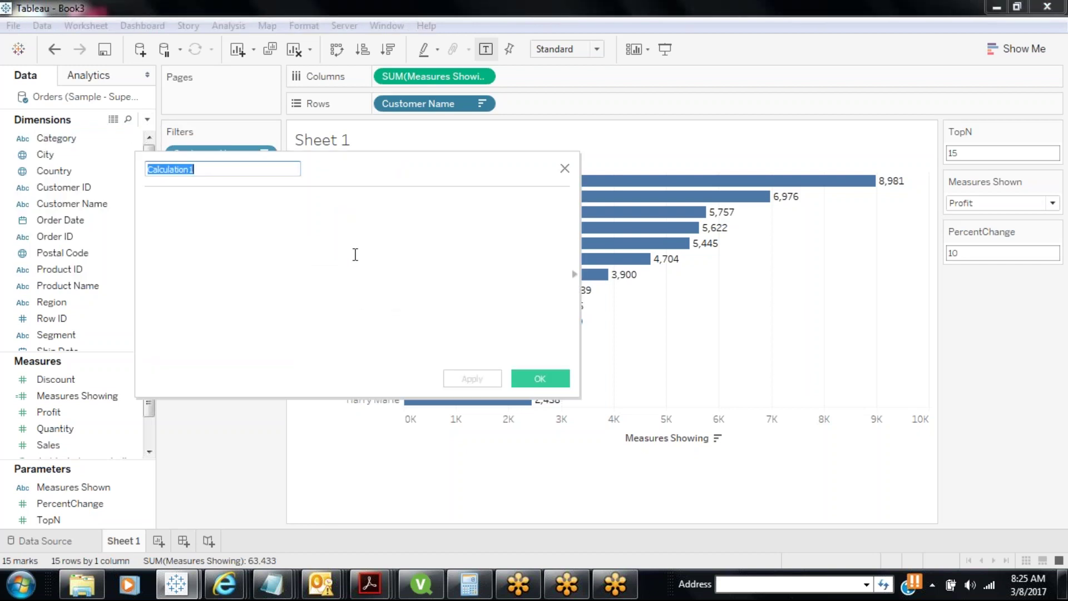
{"action": "type", "text": "Project"}
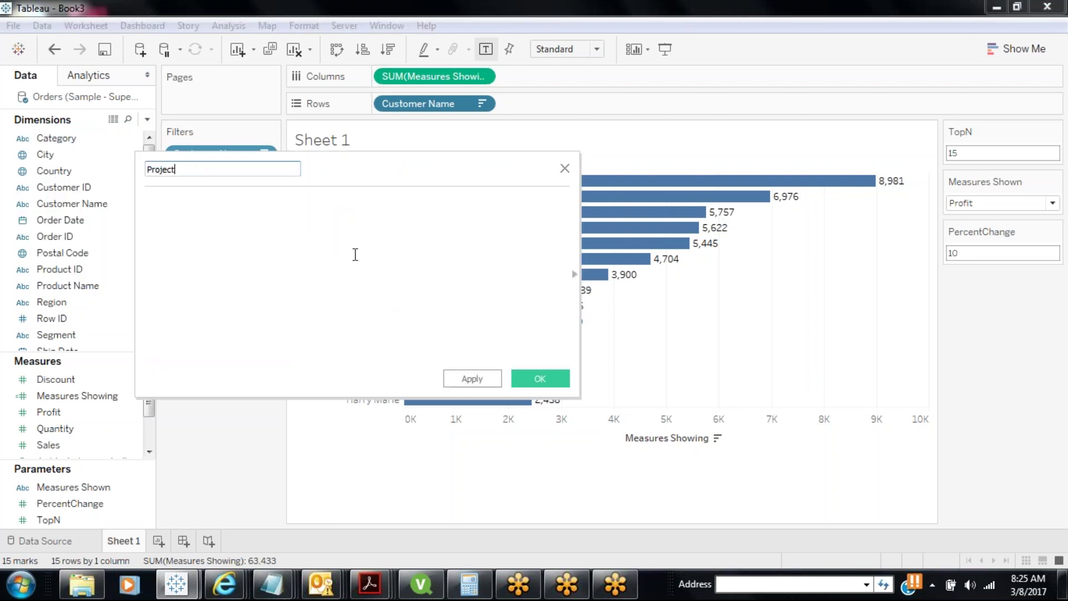
{"action": "type", "text": "ed Value"}
{"action": "left_click", "coordinate": [354, 255]}
Enter the formula [Measures Shown]*(1+ [PercentChange]/100) for the Projected Value field.
{"action": "left_click_drag", "start_coordinate": [72, 487], "coordinate": [214, 225]}
{"action": "type", "text": "("}
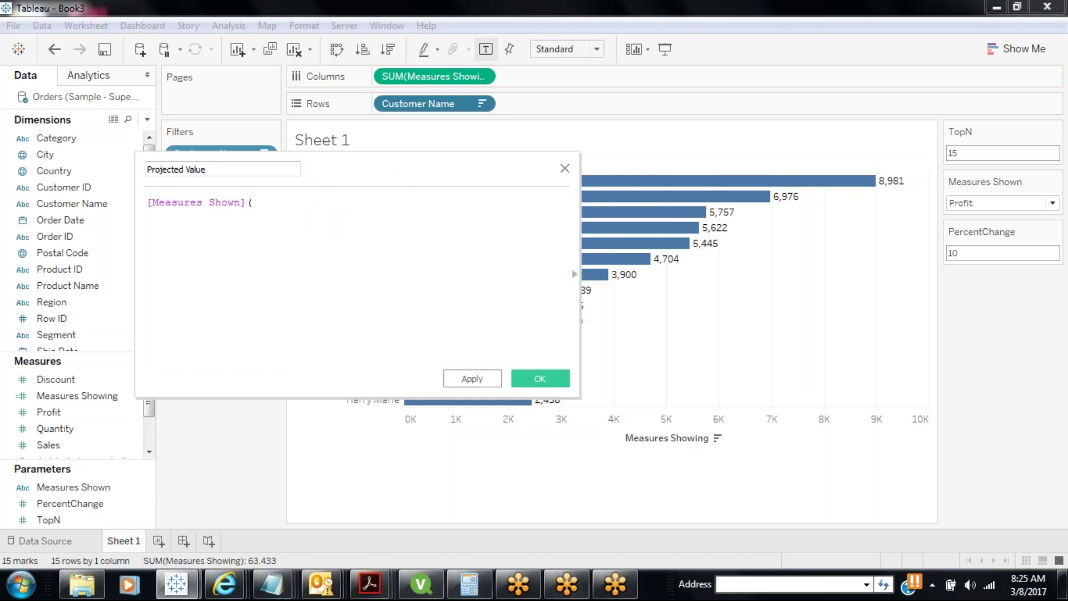
{"action": "type", "text": "1+"}
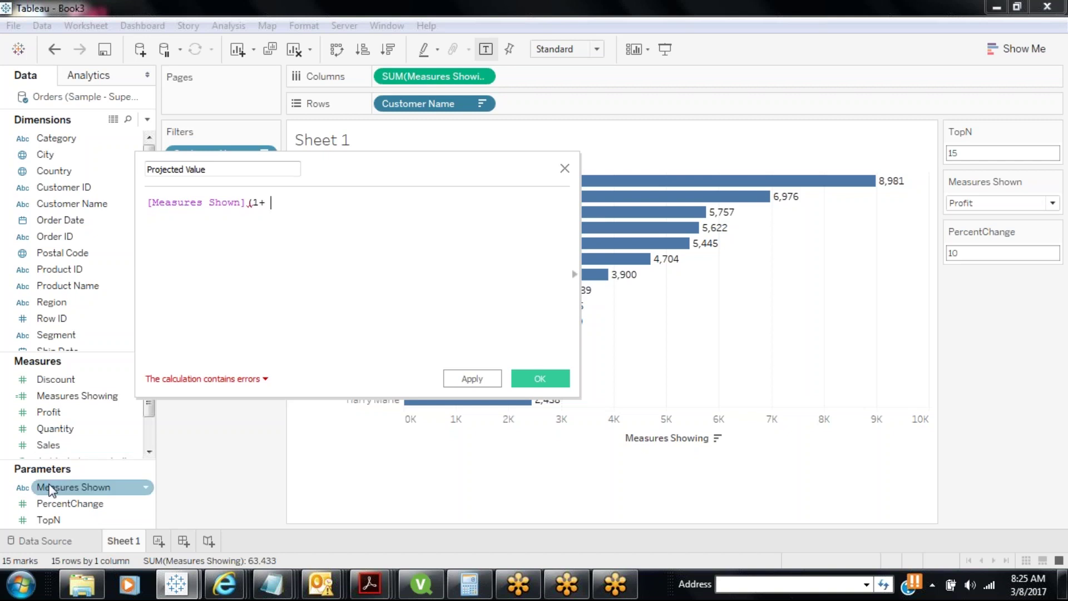
{"action": "left_click_drag", "start_coordinate": [67, 503], "coordinate": [304, 206]}
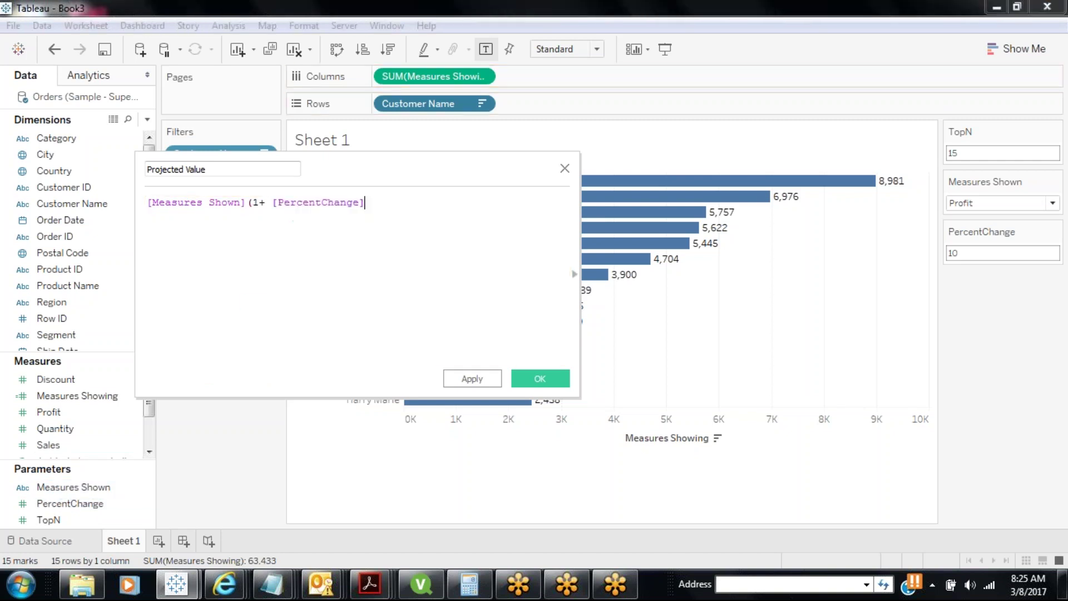
{"action": "type", "text": "/100)"}
{"action": "left_click_drag", "start_coordinate": [249, 203], "coordinate": [147, 204]}
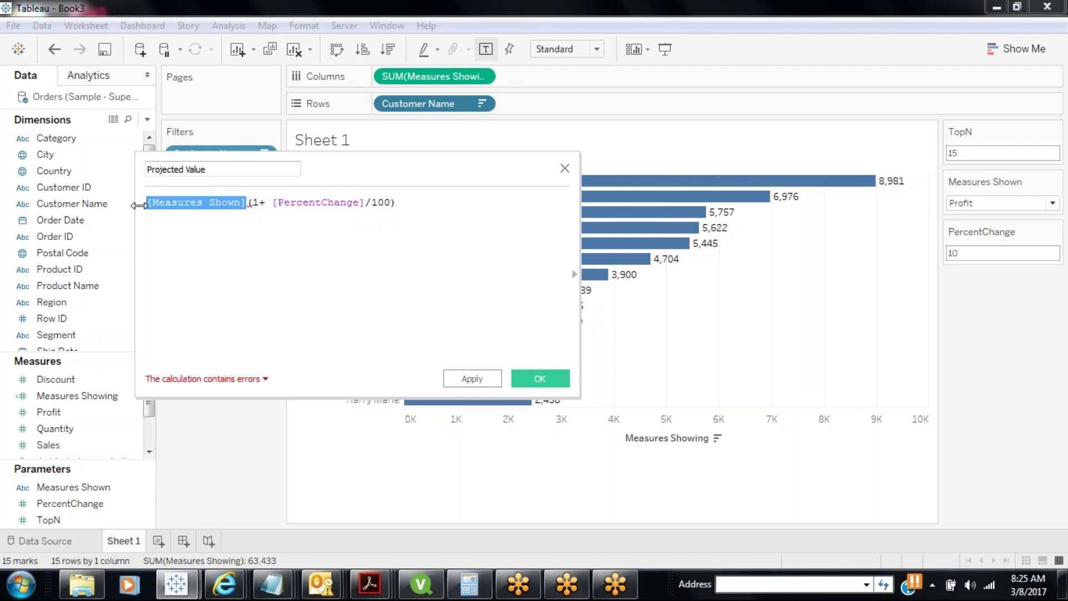
{"action": "key", "text": "Right"}
{"action": "type", "text": "*"}
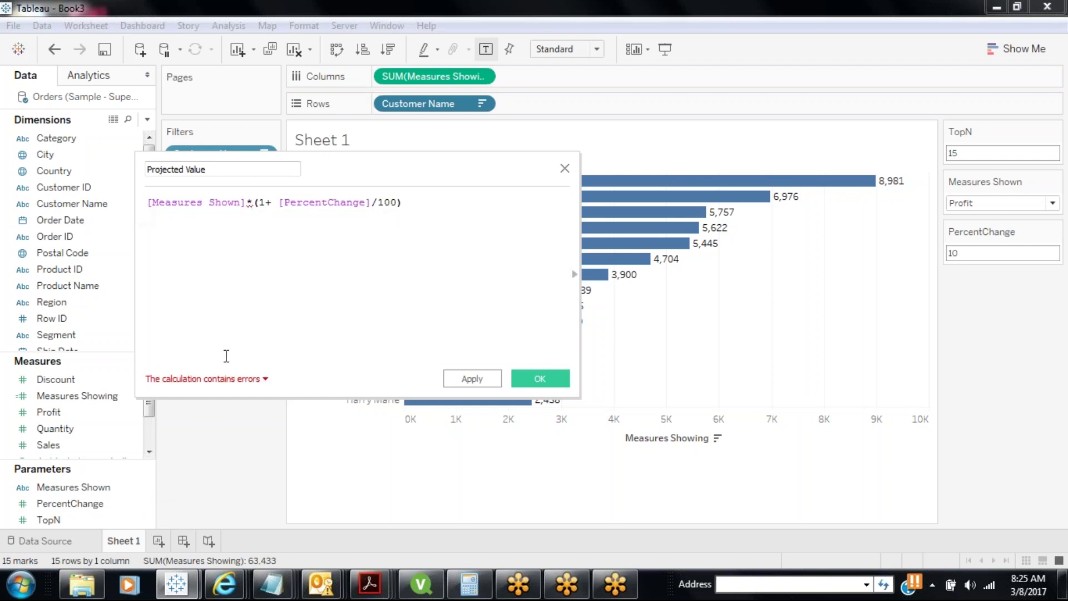
Check the calculation error, replace Measures Shown with the Measures Showing field in the Projected Value formula, and save the calculation.
{"action": "left_click", "coordinate": [228, 378]}
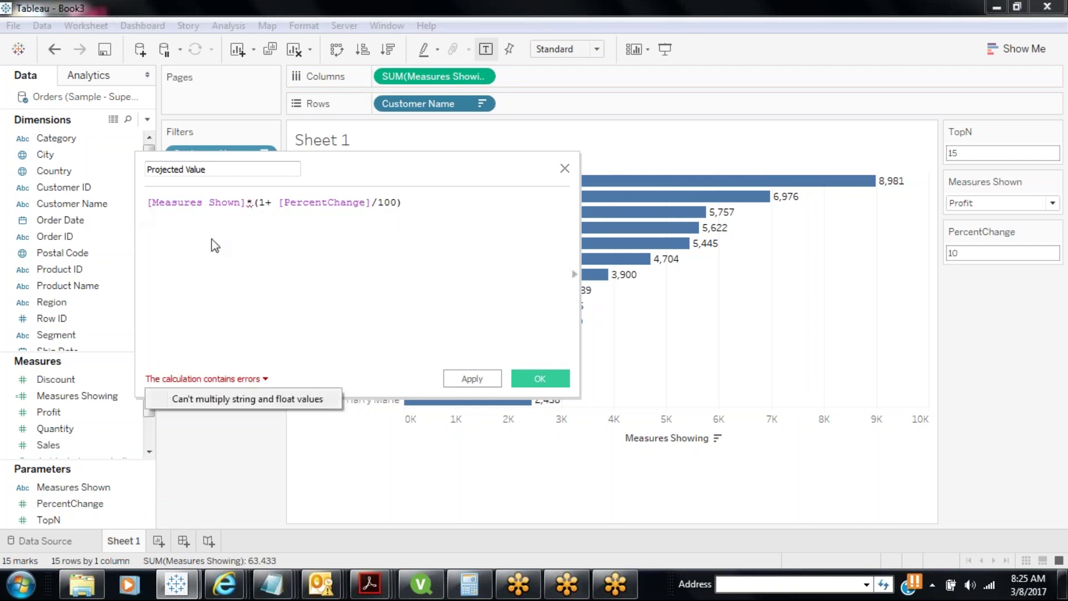
{"action": "left_click", "coordinate": [250, 203]}
{"action": "left_click_drag", "start_coordinate": [248, 203], "coordinate": [143, 201]}
{"action": "key", "text": "Delete"}
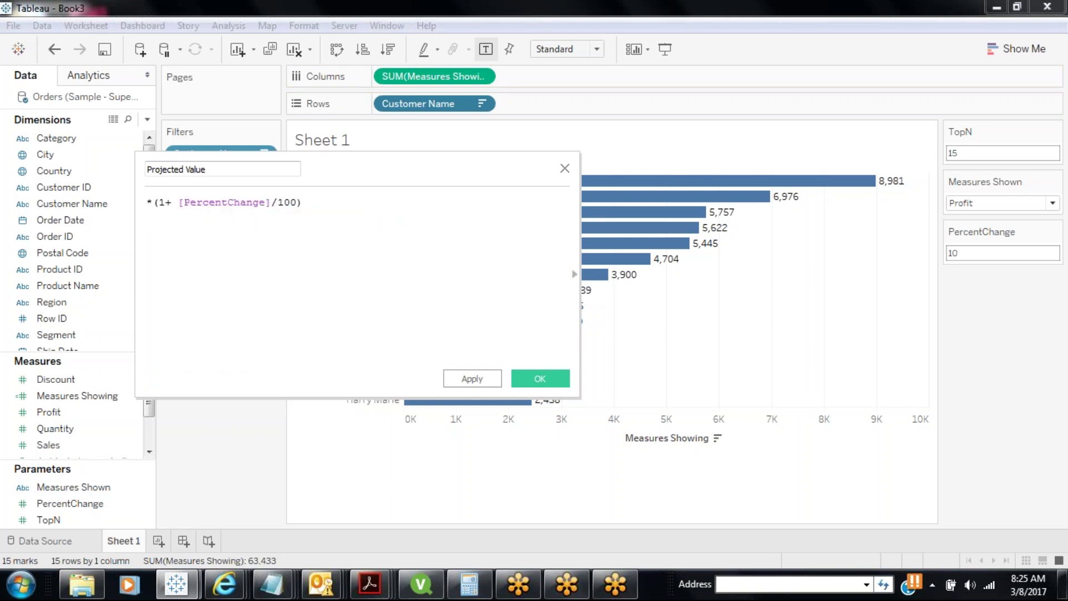
{"action": "left_click_drag", "start_coordinate": [91, 405], "coordinate": [149, 226]}
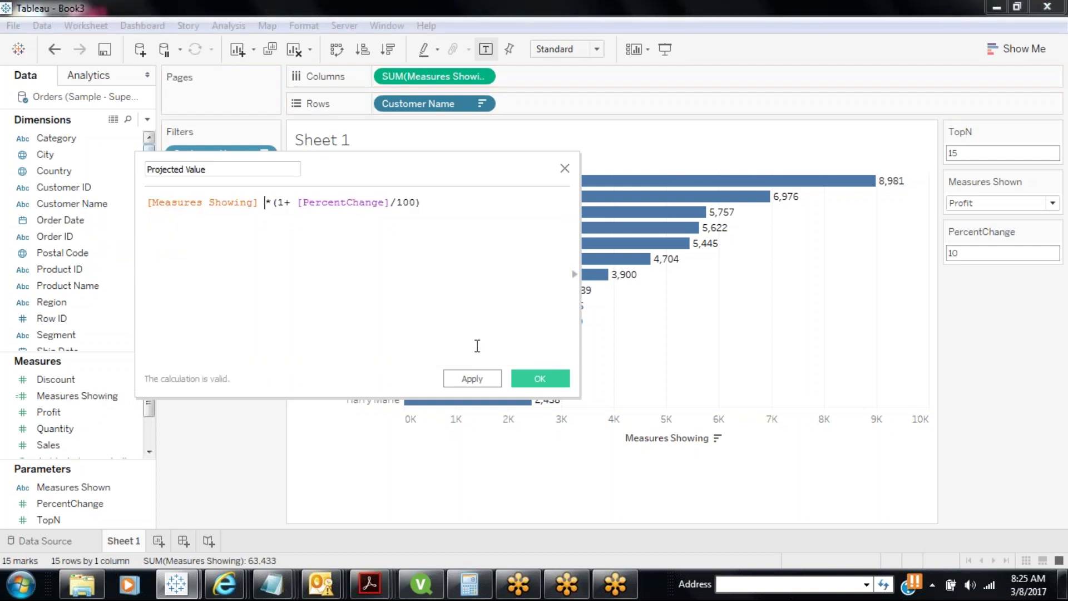
{"action": "left_click", "coordinate": [473, 378]}
{"action": "left_click", "coordinate": [537, 378]}
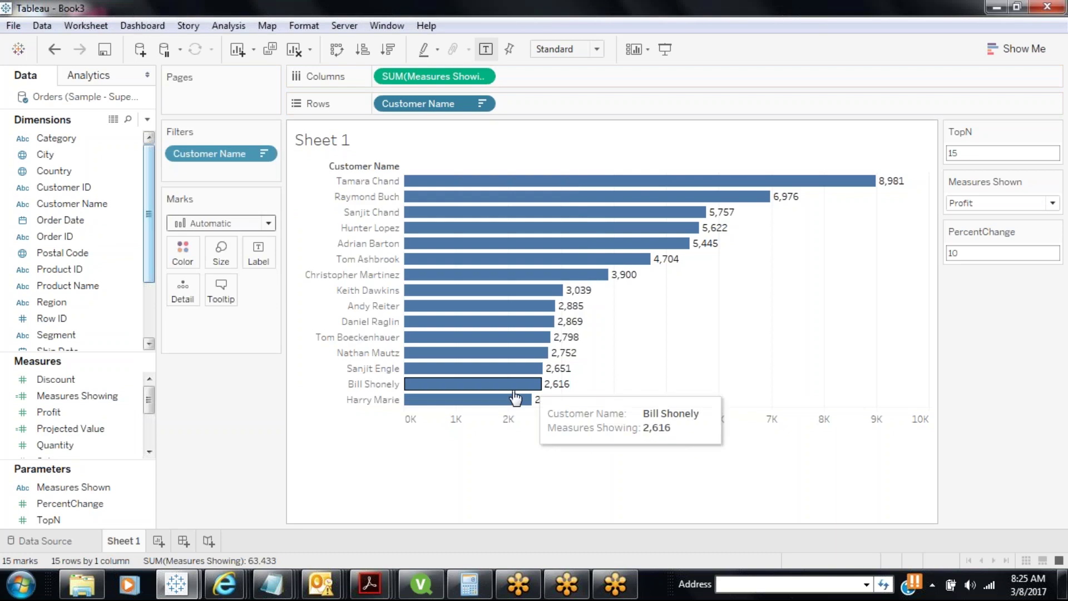
Add Projected Value to Columns after Measures Showing and set the PercentChange parameter to 0.
{"action": "left_click", "coordinate": [89, 429]}
{"action": "mouse_move", "coordinate": [91, 434]}
{"action": "left_mouse_down"}
{"action": "mouse_move", "coordinate": [582, 99]}
{"action": "mouse_move", "coordinate": [585, 73]}
{"action": "mouse_move", "coordinate": [500, 75]}
{"action": "left_mouse_up"}
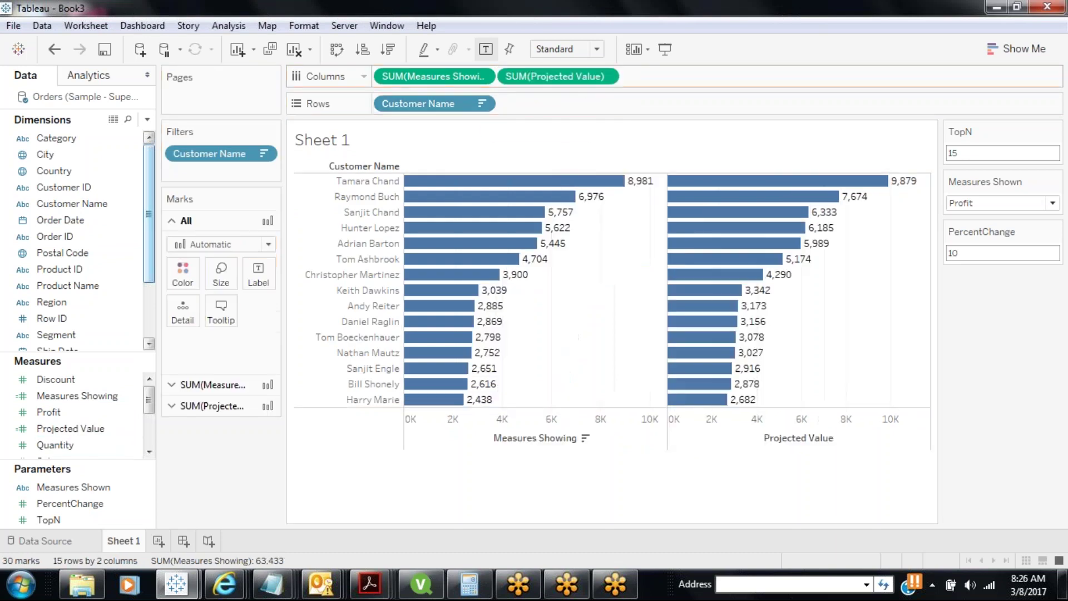
{"action": "double_click", "coordinate": [974, 255]}
{"action": "type", "text": "0"}
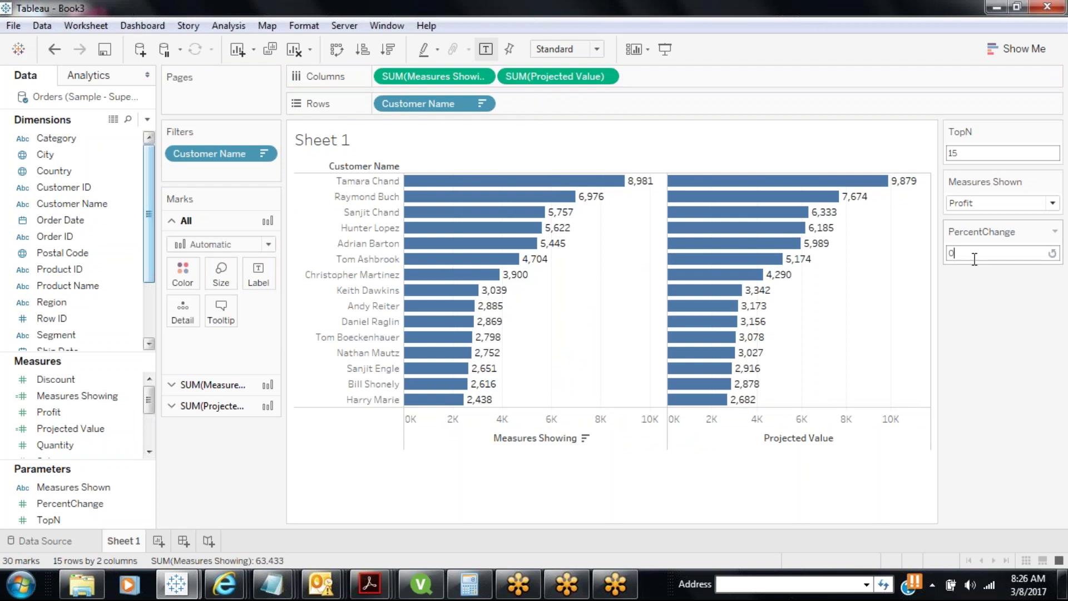
{"action": "key", "text": "Return"}
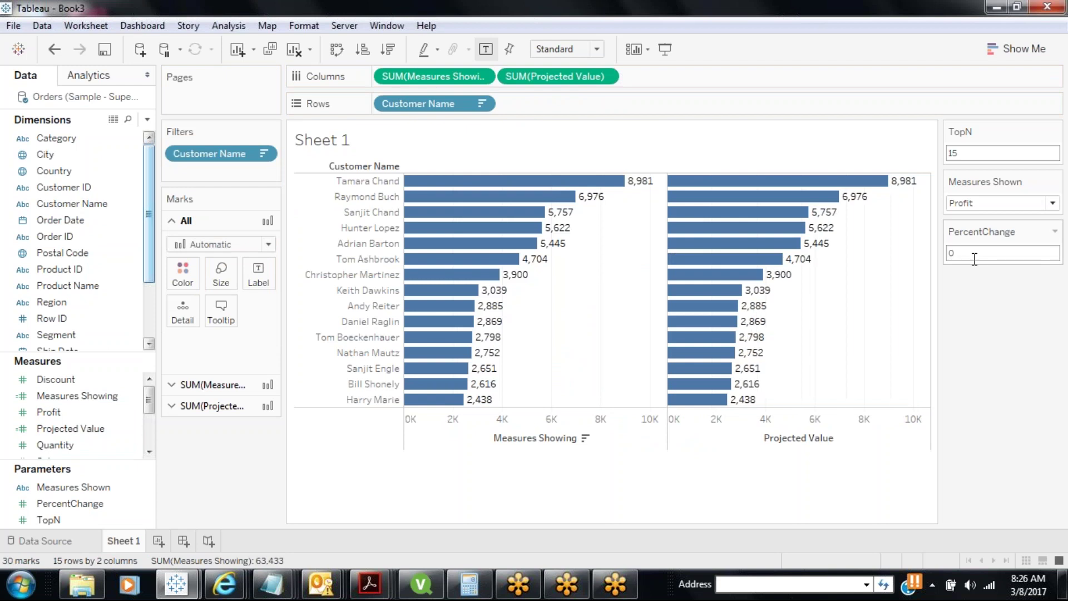
Set the PercentChange parameter to 5 and switch the Measures Shown parameter to Sales.
{"action": "double_click", "coordinate": [975, 255]}
{"action": "type", "text": "5"}
{"action": "key", "text": "Return"}
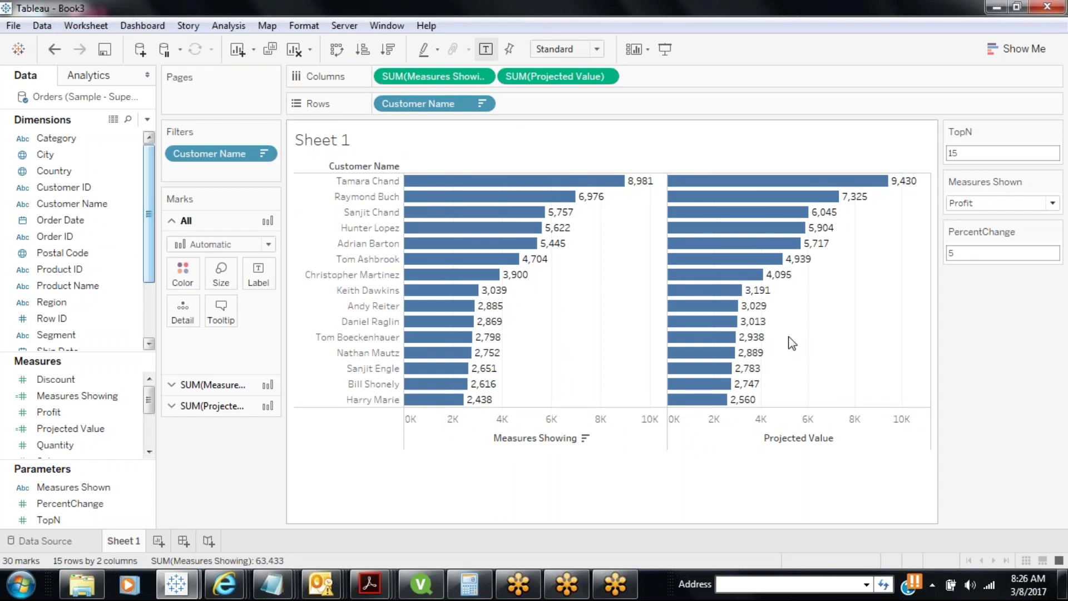
{"action": "left_click", "coordinate": [973, 202]}
{"action": "left_click", "coordinate": [971, 218]}
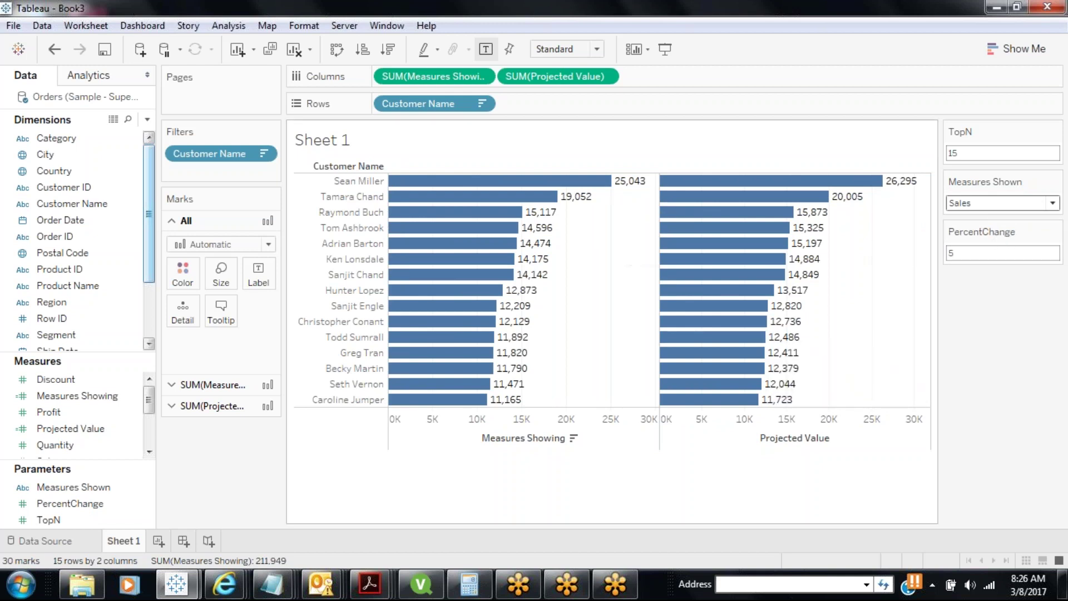
Try PercentChange parameter values of 0, 5 and -5, and finish with -10.
{"action": "left_click", "coordinate": [990, 253]}
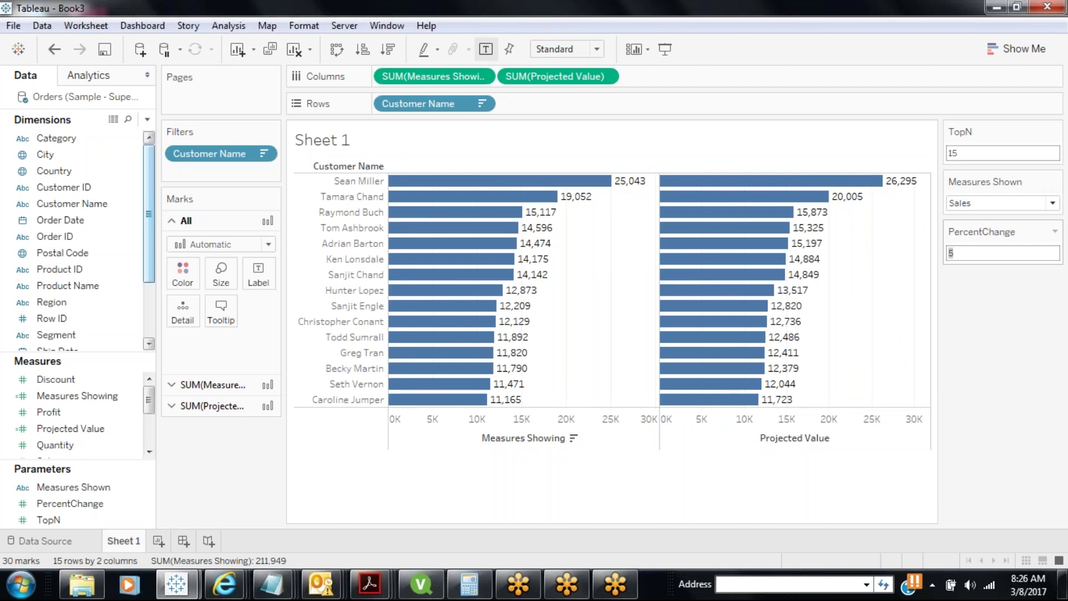
{"action": "type", "text": "0"}
{"action": "key", "text": "Return"}
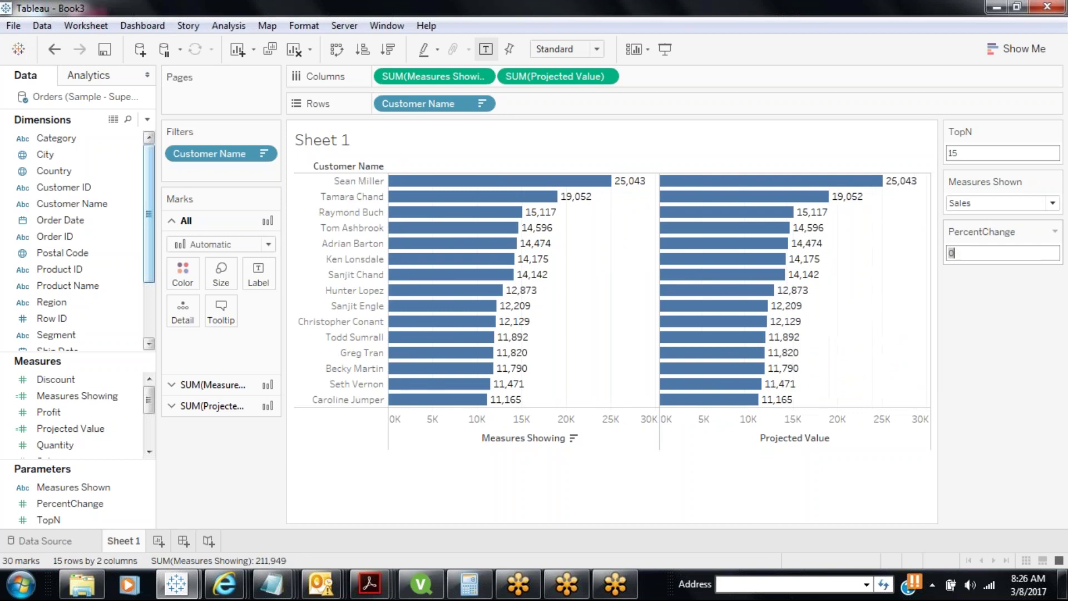
{"action": "type", "text": "5"}
{"action": "key", "text": "Return"}
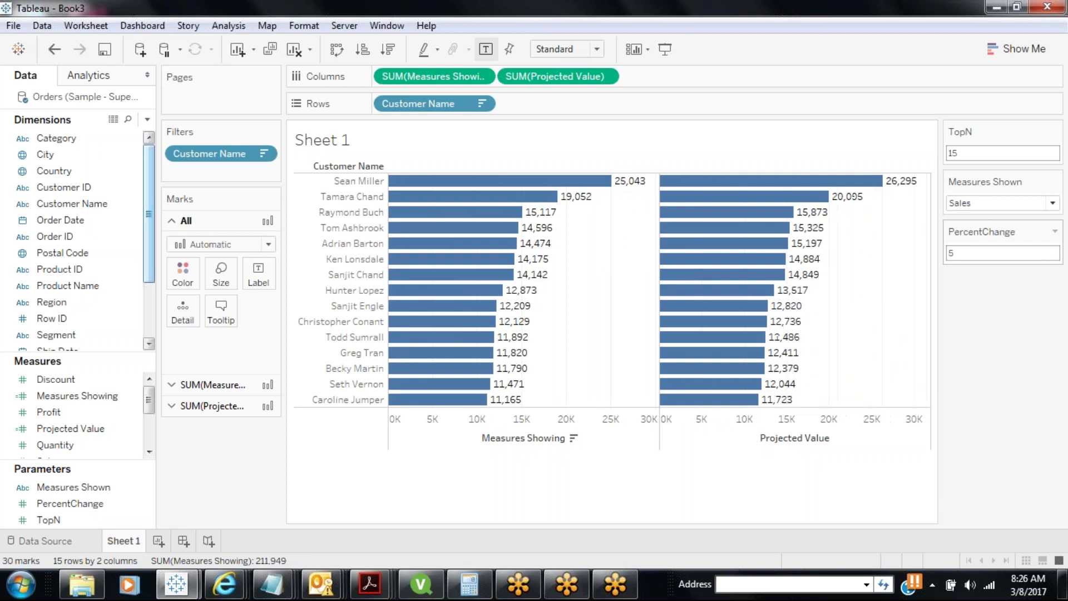
{"action": "type", "text": "-5"}
{"action": "key", "text": "Return"}
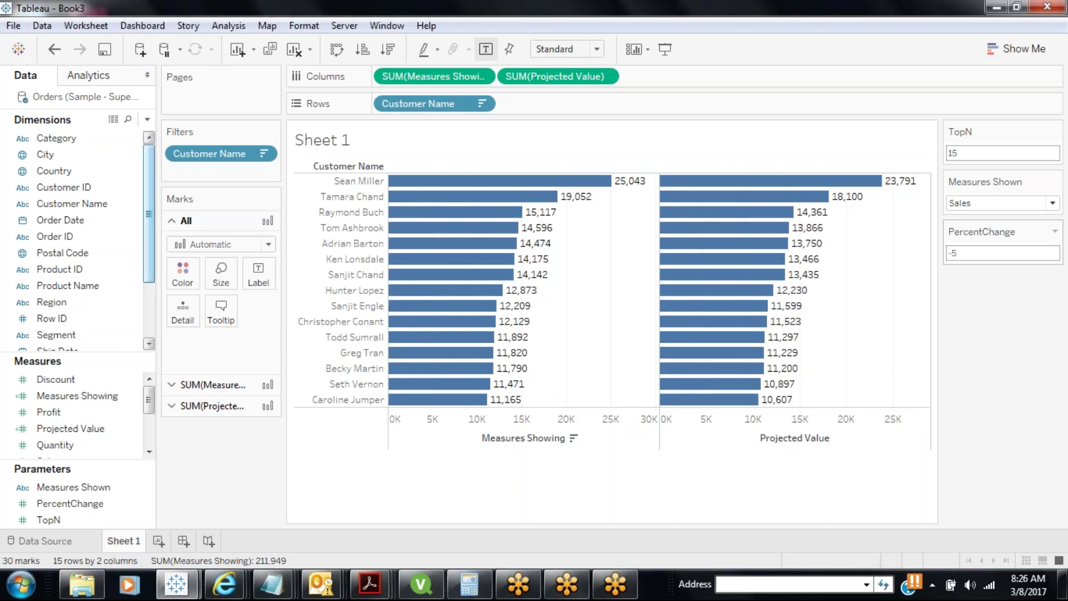
{"action": "key", "text": "BackSpace"}
{"action": "type", "text": "10"}
{"action": "key", "text": "Return"}
Switch the Measures Shown parameter to Profit and set the TopN parameter to 10.
{"action": "left_click", "coordinate": [995, 203]}
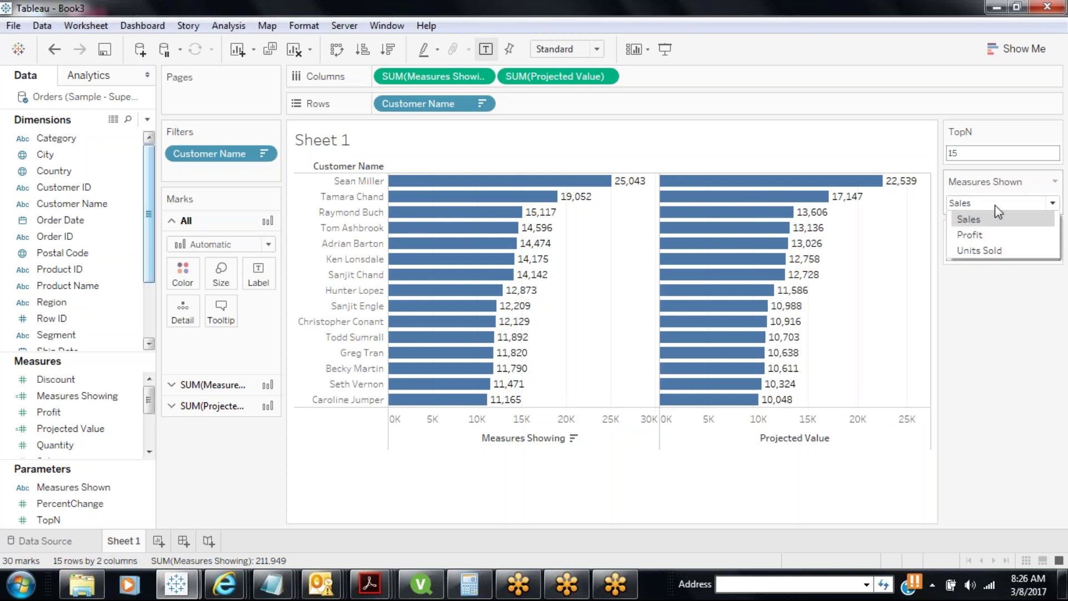
{"action": "left_click", "coordinate": [978, 238]}
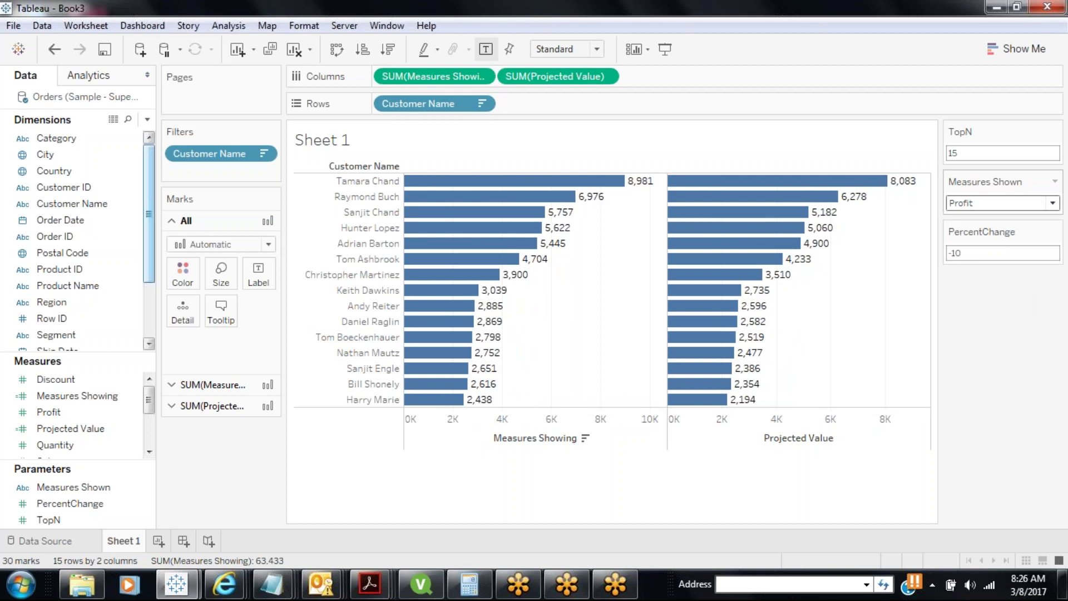
{"action": "left_click", "coordinate": [978, 153]}
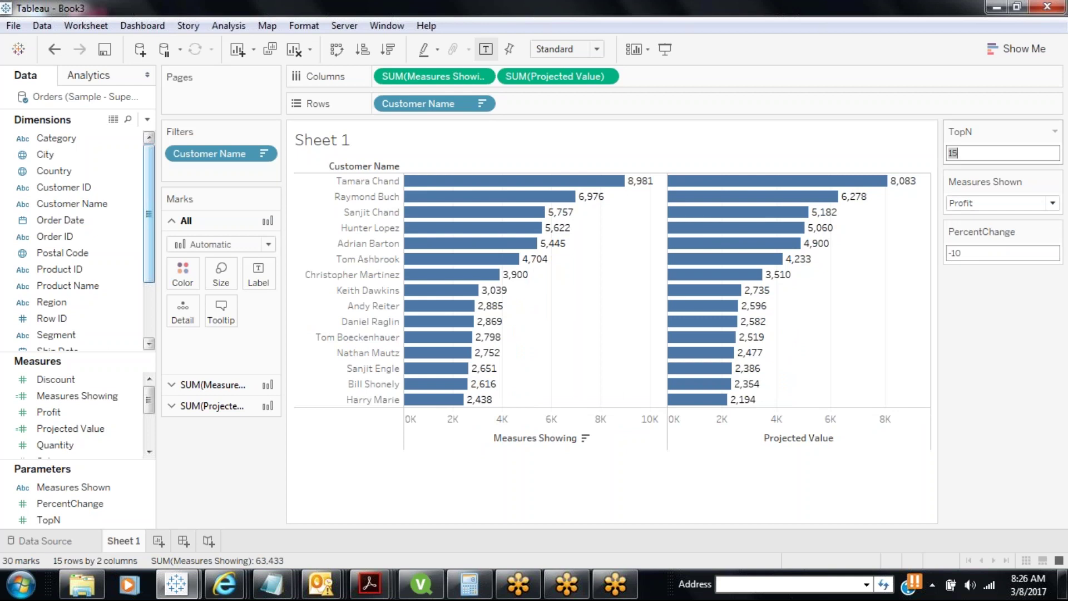
{"action": "type", "text": "10"}
{"action": "key", "text": "Return"}
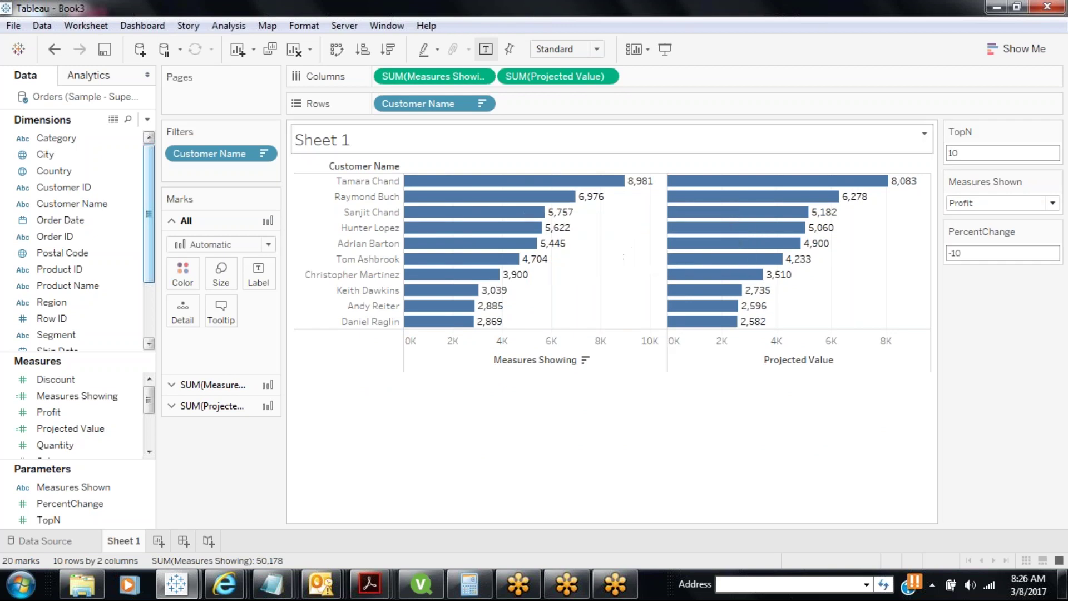
Change the mark type of all measures in the chart to Line.
{"action": "left_click", "coordinate": [995, 55]}
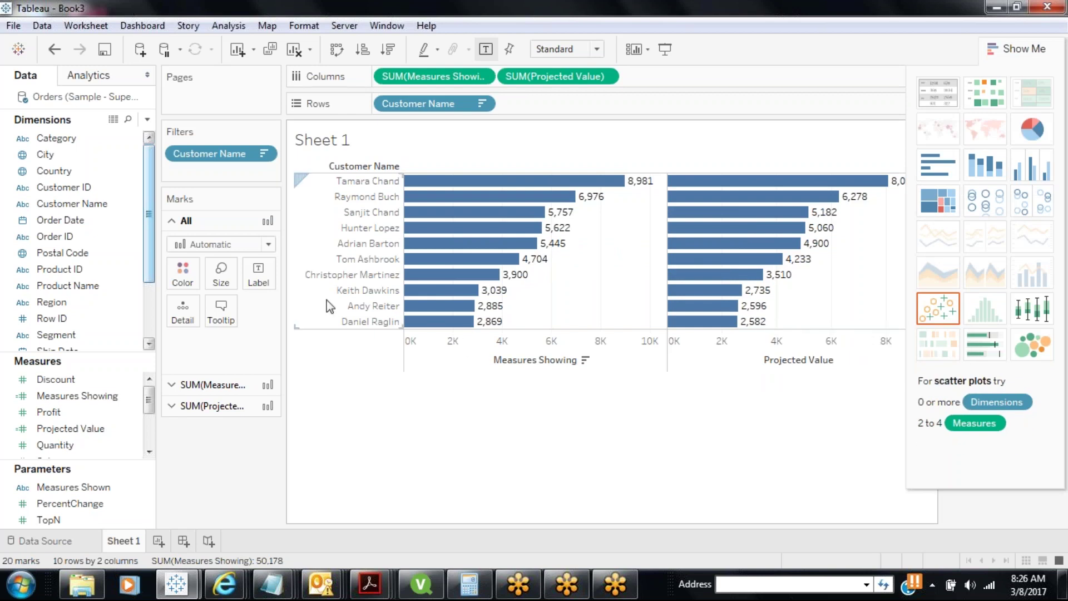
{"action": "left_click", "coordinate": [248, 250]}
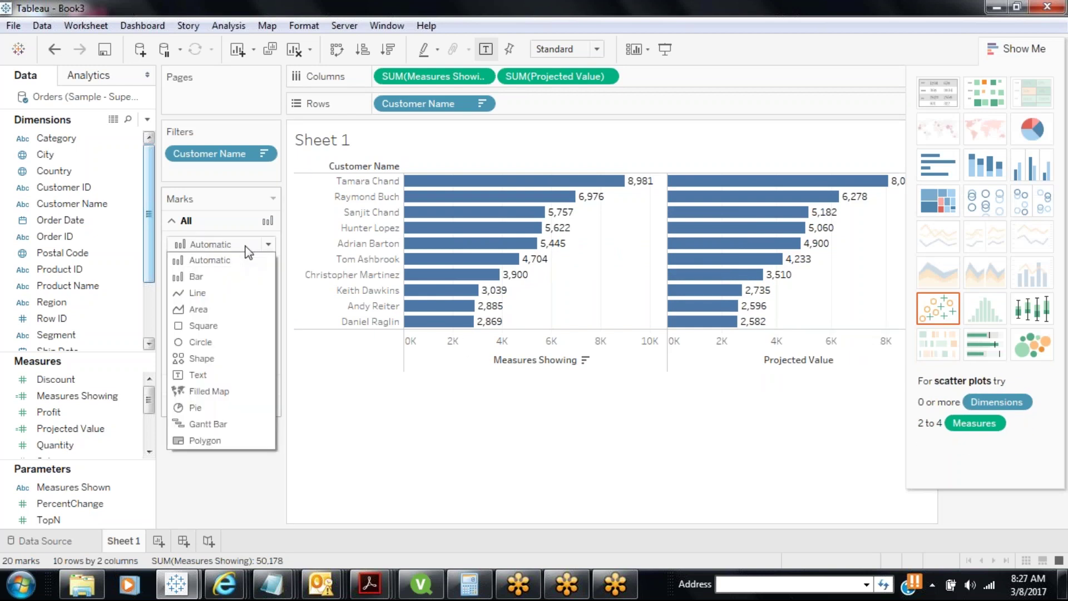
{"action": "left_click", "coordinate": [220, 293]}
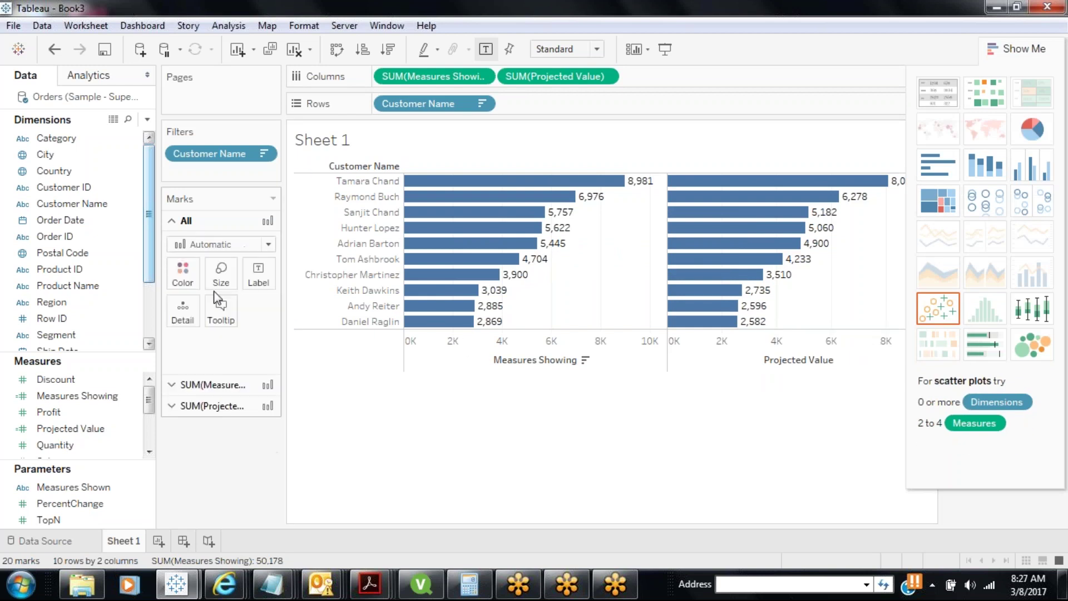
{"action": "left_click", "coordinate": [1015, 53]}
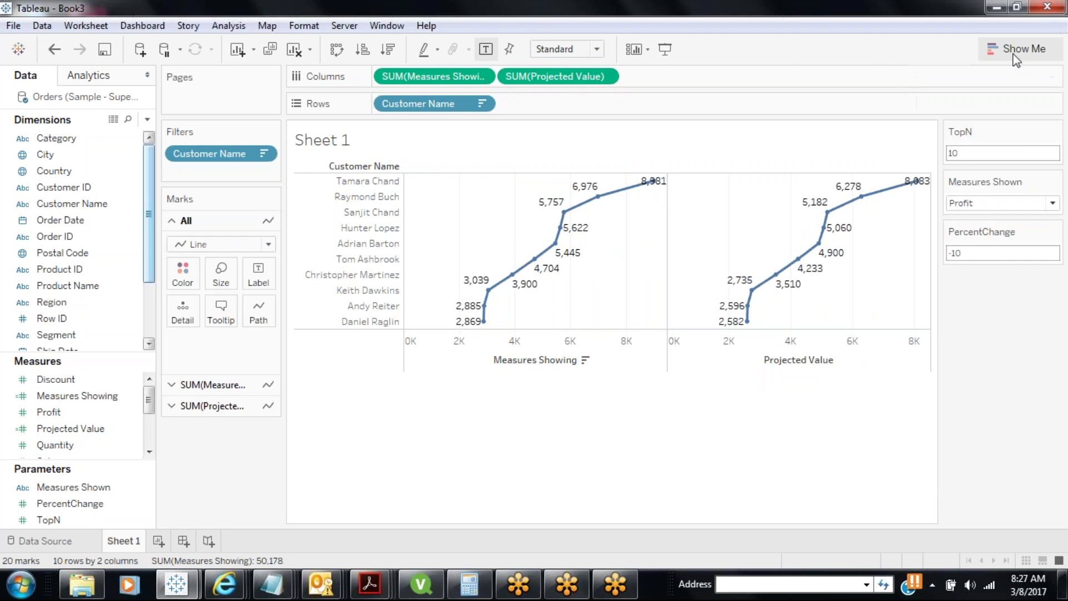
Make Projected Value a dual axis with Measures Showing so both lines share one chart.
{"action": "right_click", "coordinate": [743, 360]}
{"action": "left_click", "coordinate": [786, 436]}
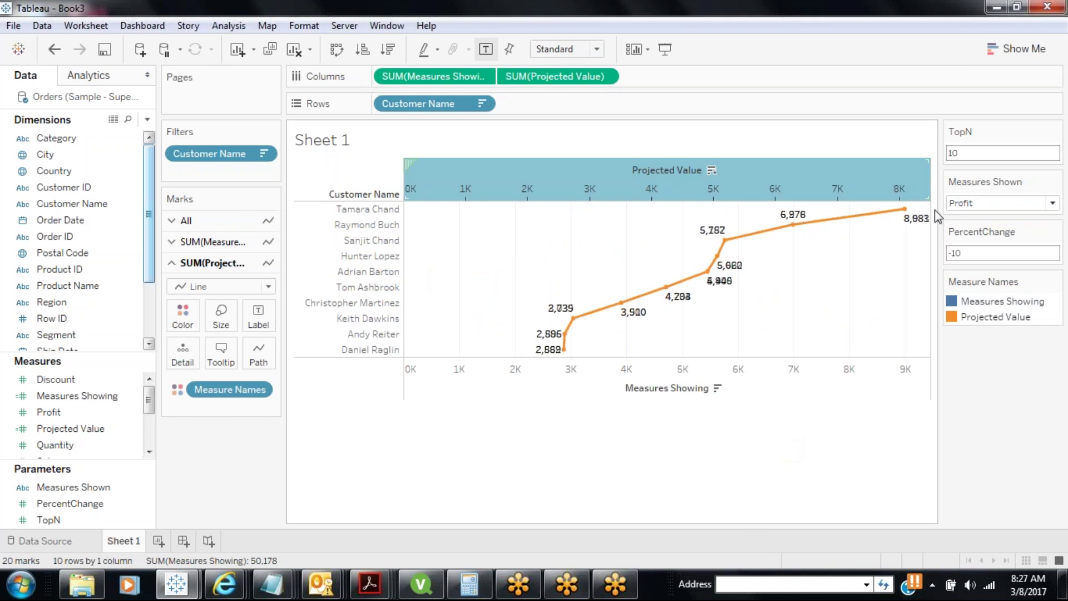
{"action": "mouse_move", "coordinate": [792, 224]}
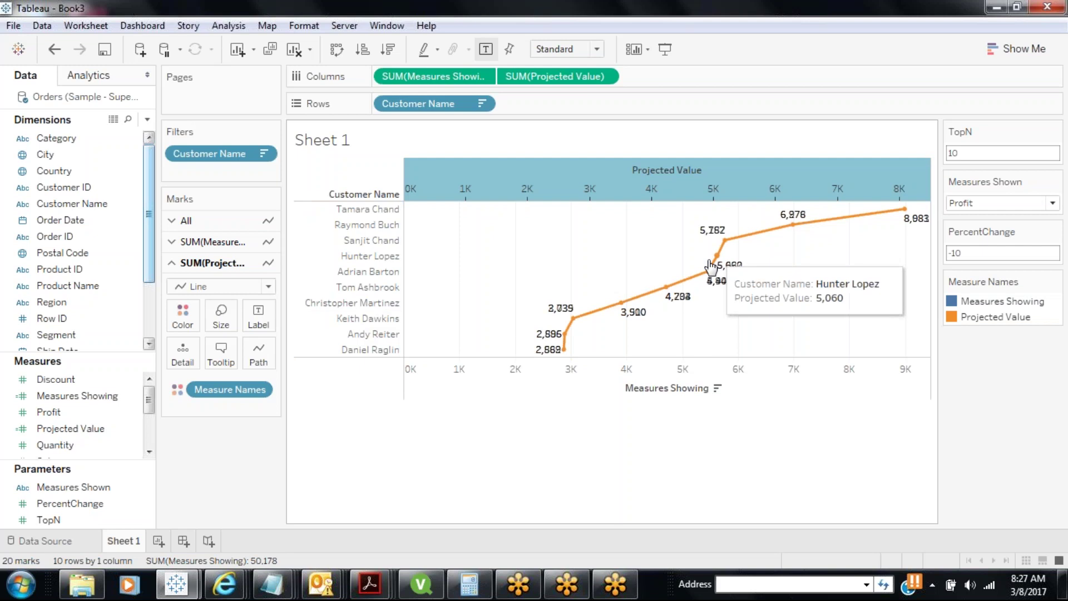
Synchronize the Projected Value axis with Measures Showing and swap the rows and columns.
{"action": "right_click", "coordinate": [592, 175]}
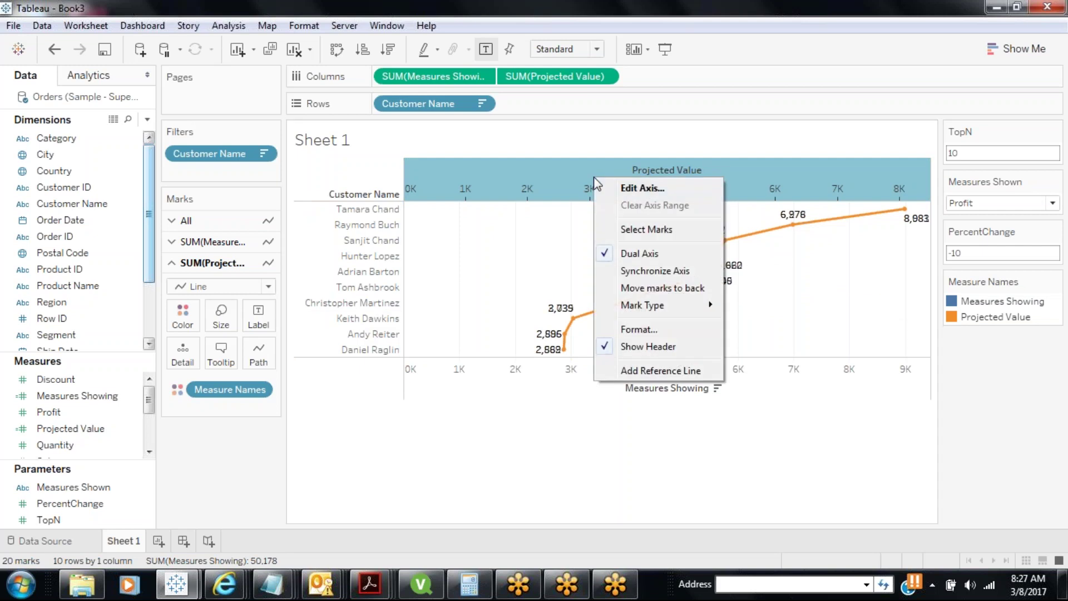
{"action": "left_click", "coordinate": [628, 267]}
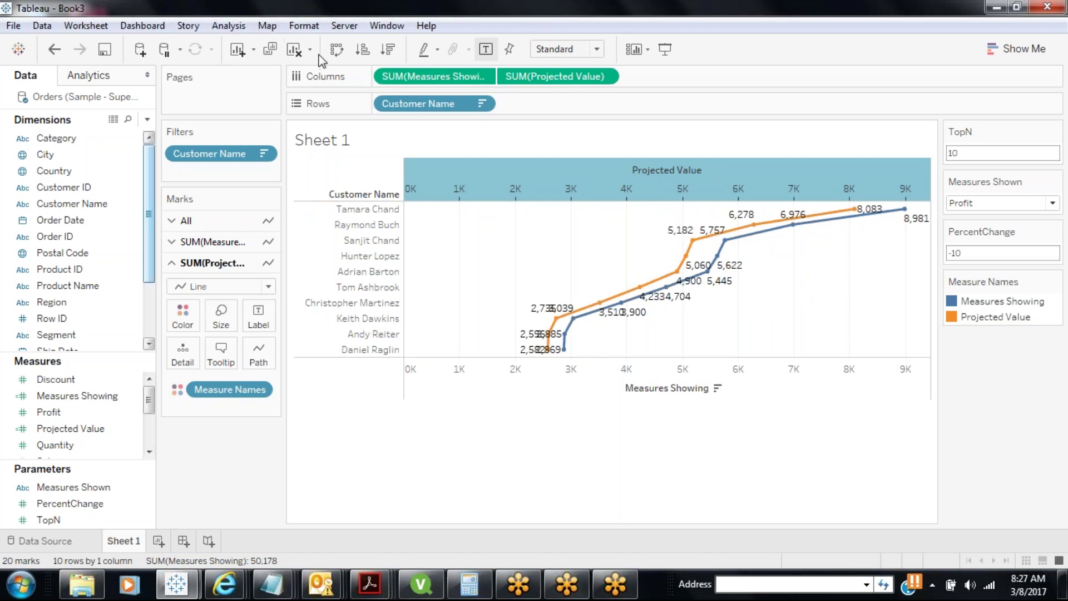
{"action": "left_click", "coordinate": [336, 49]}
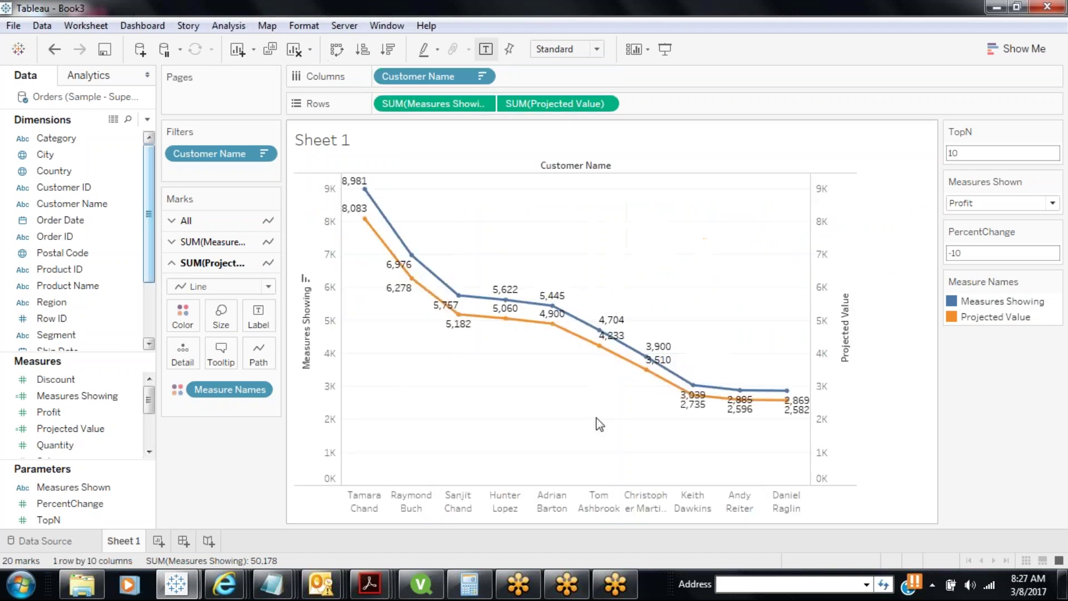
Try rotating the customer name labels along the horizontal axis and undo the rotation.
{"action": "right_click", "coordinate": [370, 507]}
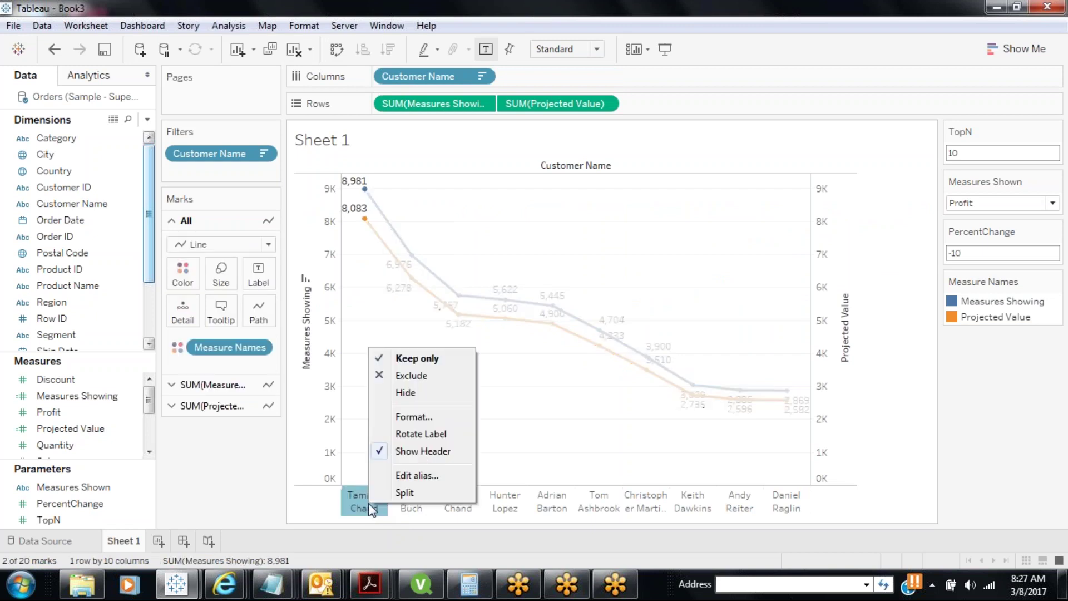
{"action": "left_click", "coordinate": [438, 435]}
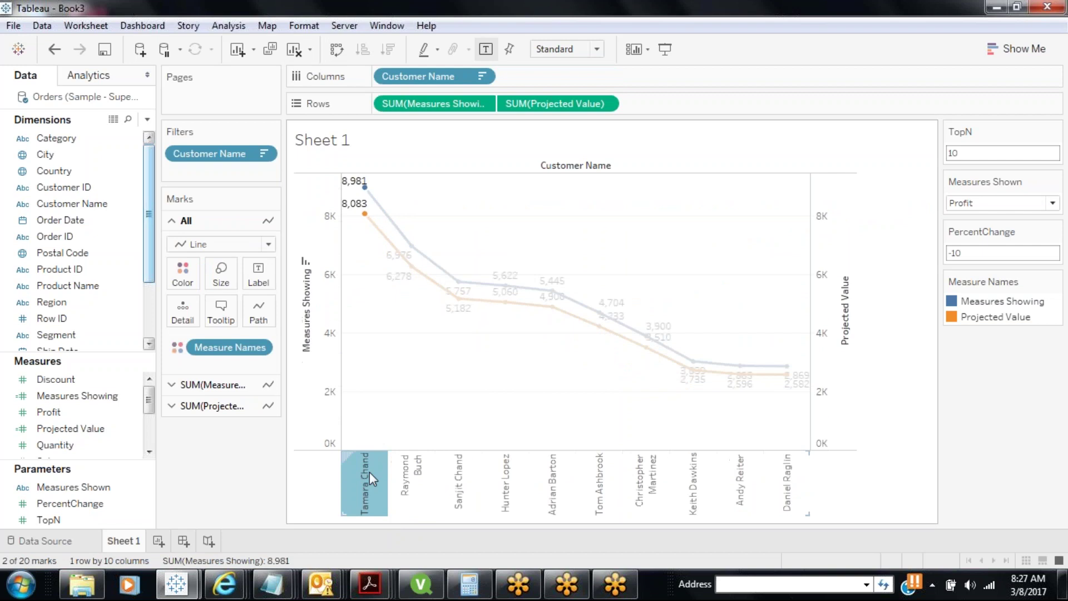
{"action": "mouse_move", "coordinate": [369, 471]}
{"action": "key", "text": "ctrl+z"}
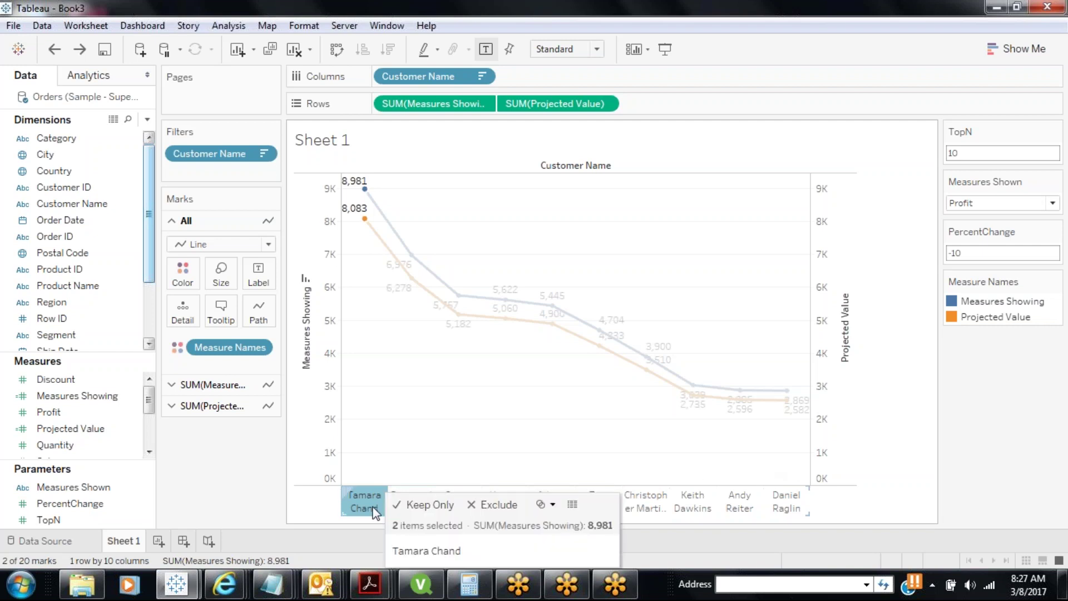
Rotate the customer name labels along the horizontal axis to vertical and clear the selection.
{"action": "right_click", "coordinate": [372, 506]}
{"action": "left_click", "coordinate": [412, 437]}
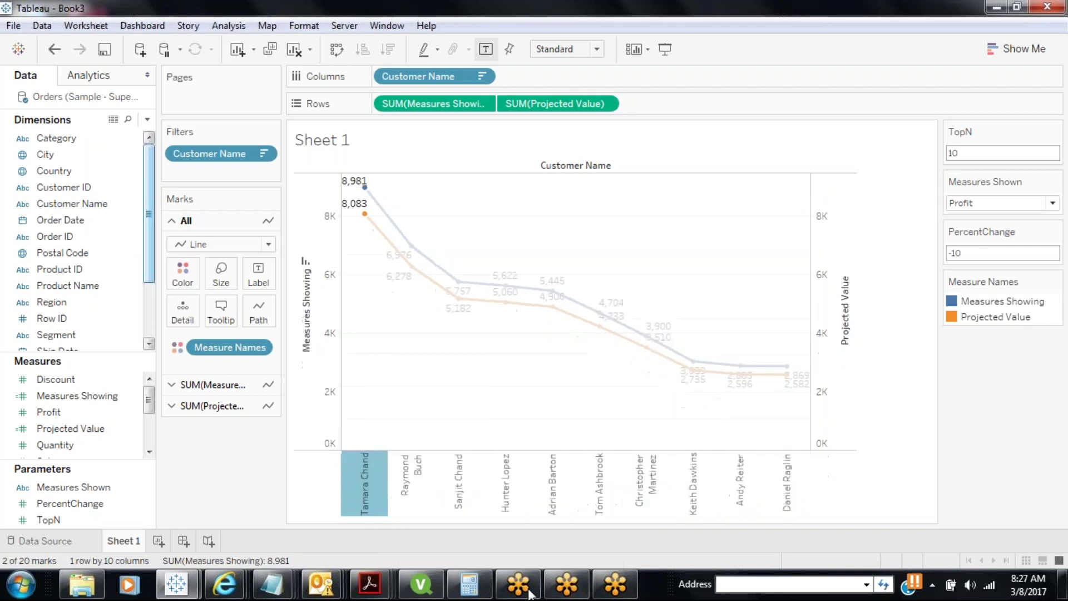
{"action": "key", "text": "Escape"}
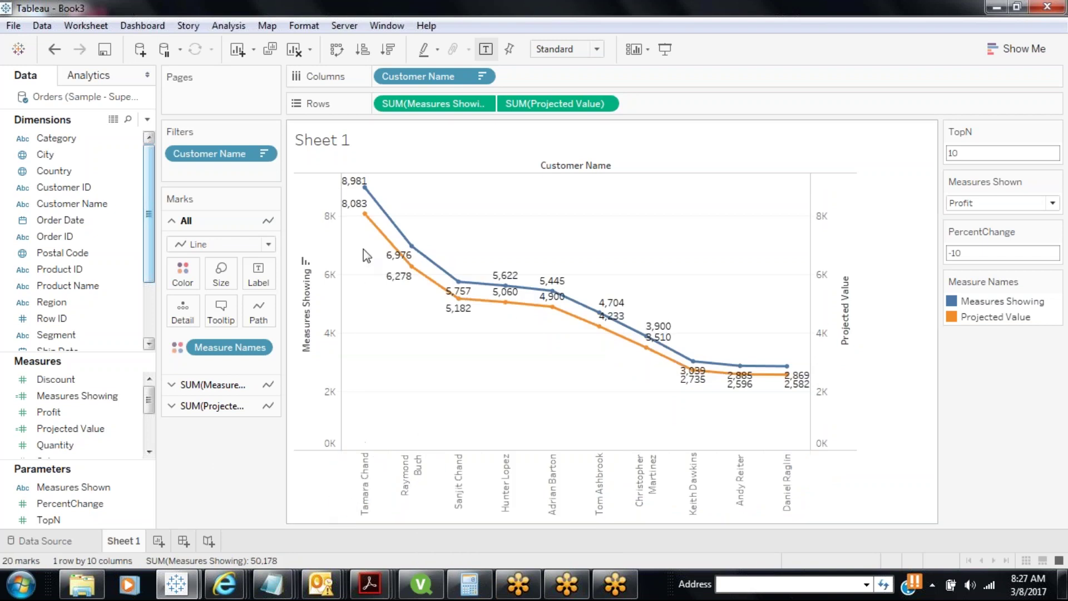
{"action": "mouse_move", "coordinate": [366, 220]}
{"action": "mouse_move", "coordinate": [367, 188]}
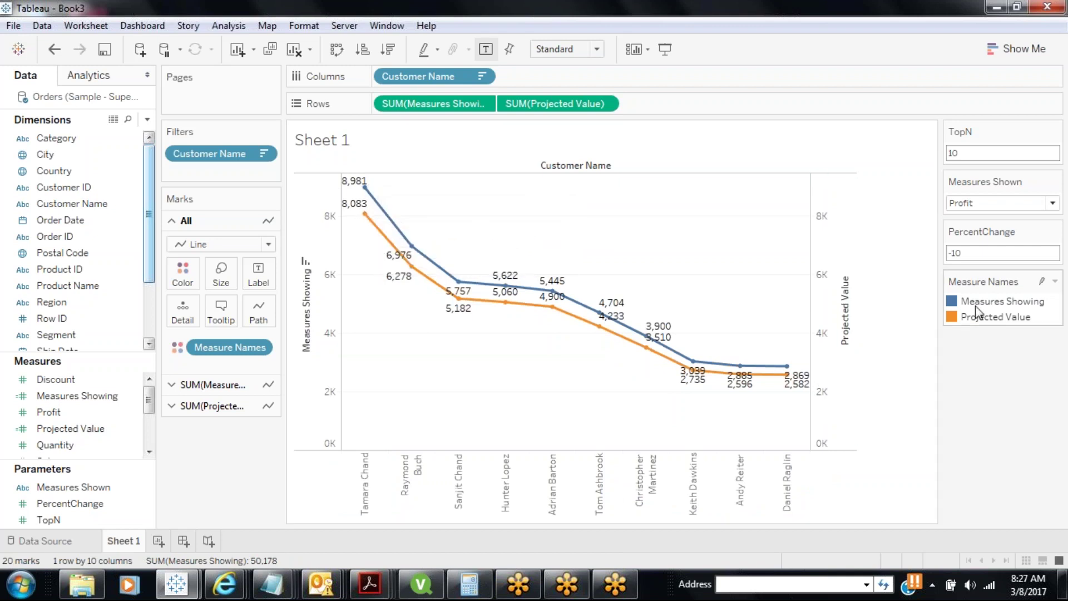
Set the PercentChange parameter to 0, 5 and finally 10 to compare the projected and actual lines.
{"action": "double_click", "coordinate": [974, 255]}
{"action": "type", "text": "0"}
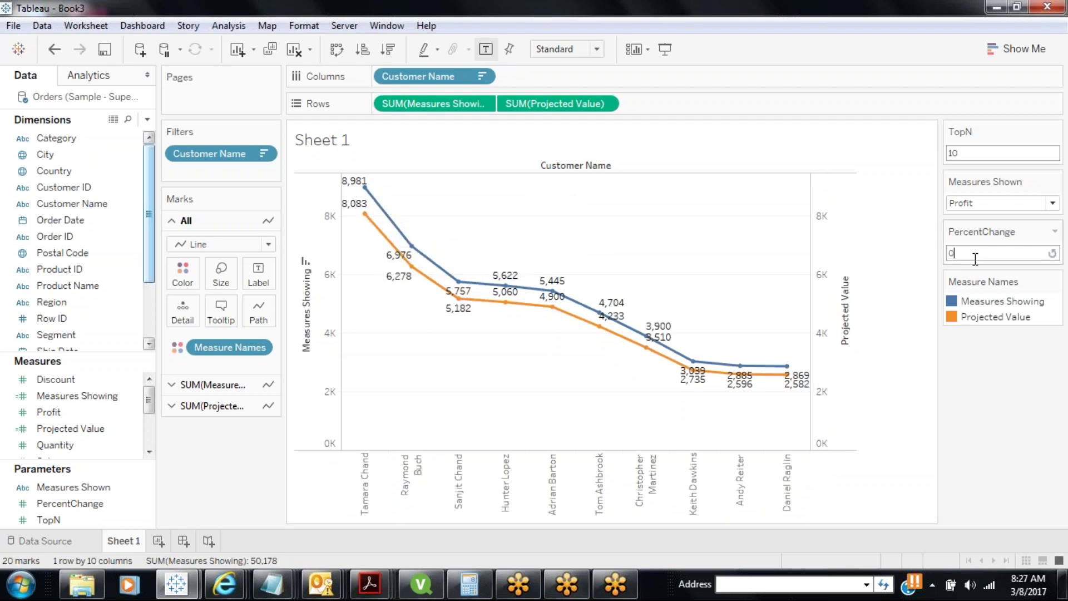
{"action": "key", "text": "Return"}
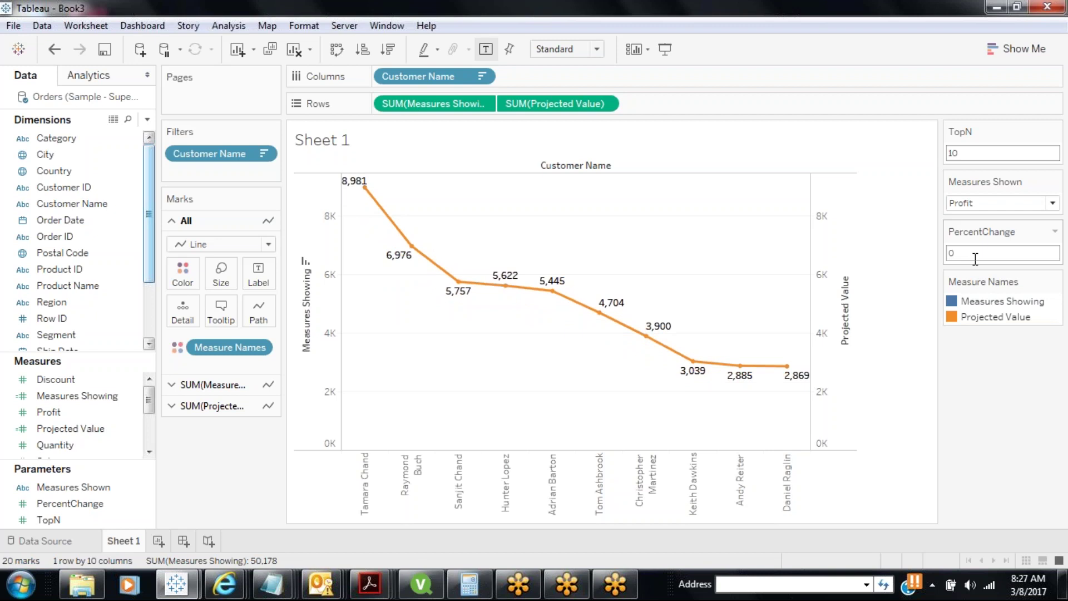
{"action": "double_click", "coordinate": [974, 254]}
{"action": "type", "text": "5"}
{"action": "key", "text": "Return"}
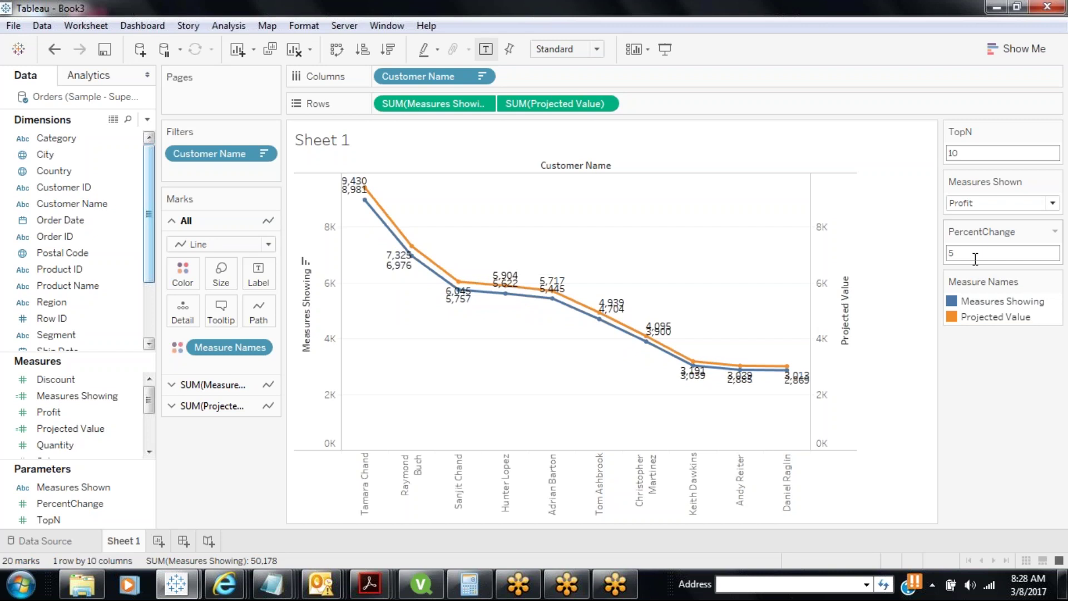
{"action": "double_click", "coordinate": [974, 258]}
{"action": "type", "text": "10"}
{"action": "key", "text": "Return"}
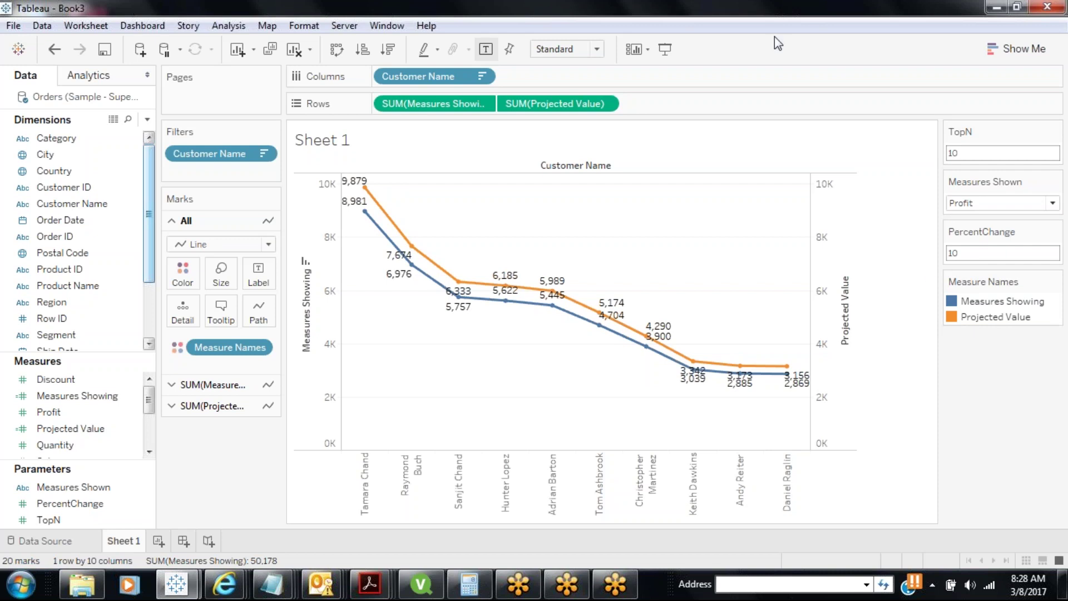
Clear Sheet 1 and delete the Measures Shown parameter, accepting the effect on dependent fields.
{"action": "left_click", "coordinate": [710, 25]}
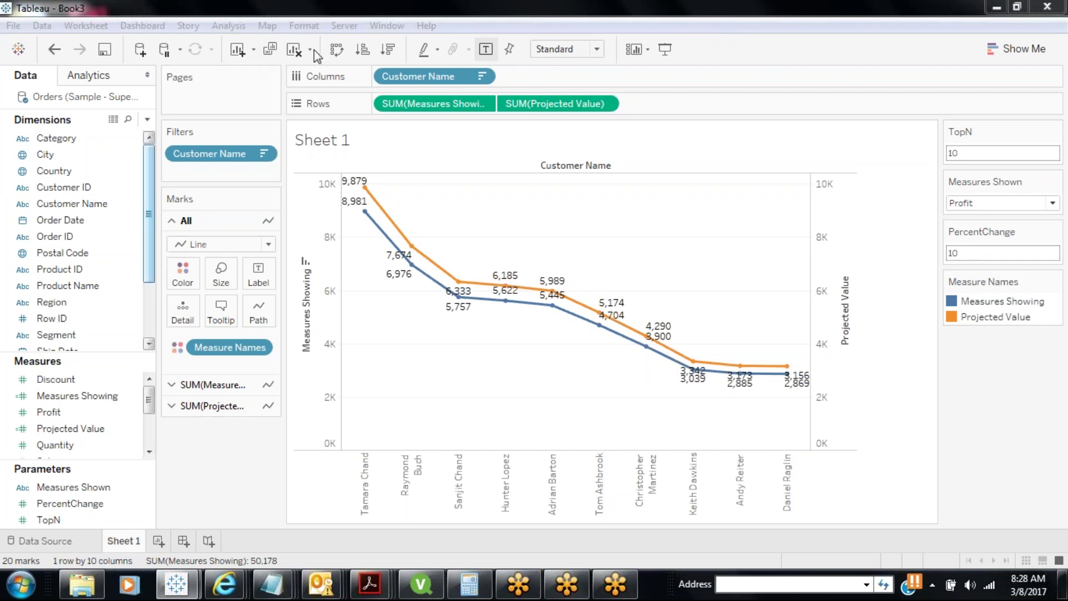
{"action": "left_click", "coordinate": [294, 50]}
{"action": "right_click", "coordinate": [84, 487]}
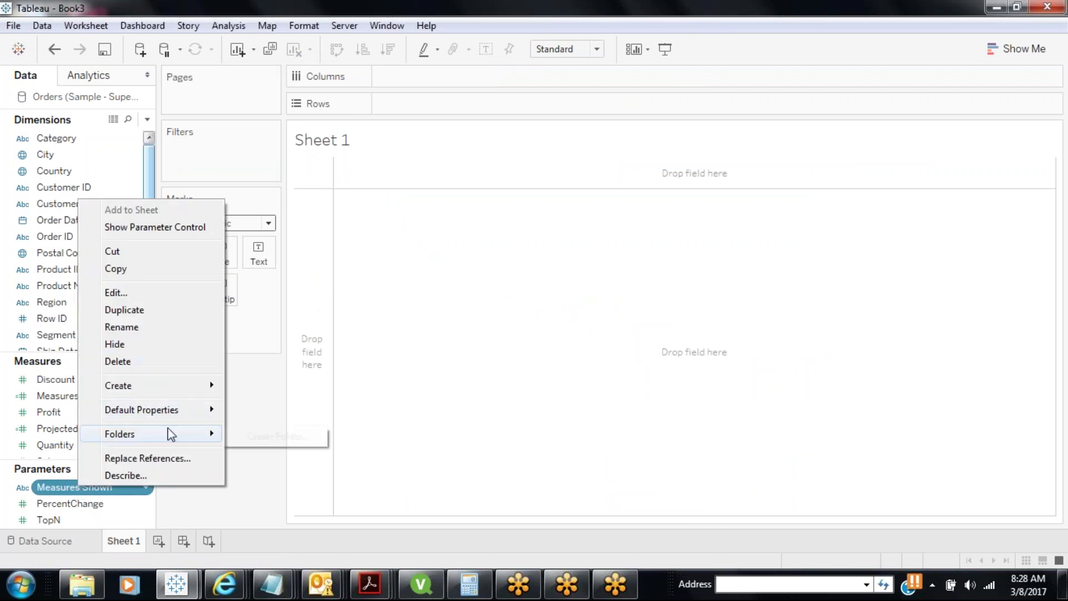
{"action": "left_click", "coordinate": [133, 362]}
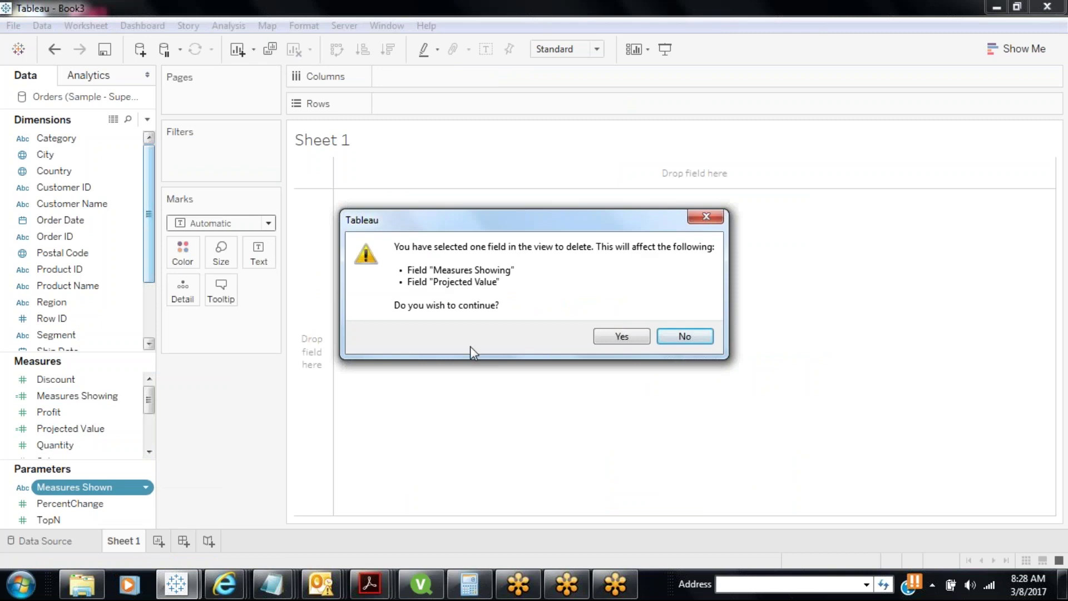
{"action": "left_click", "coordinate": [604, 339]}
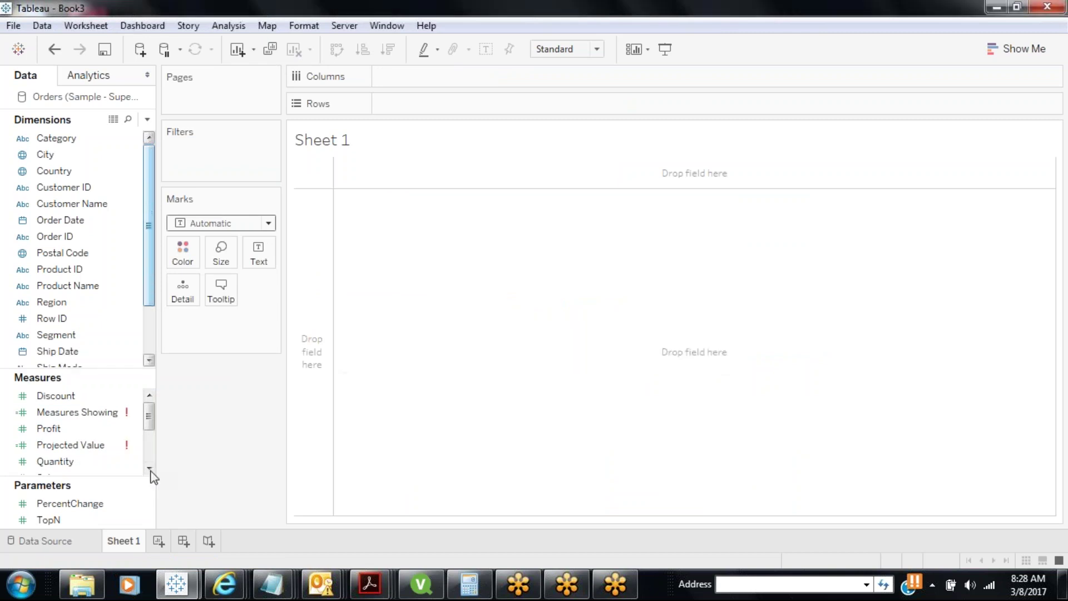
Delete the PercentChange parameter and confirm the deletion.
{"action": "right_click", "coordinate": [102, 505]}
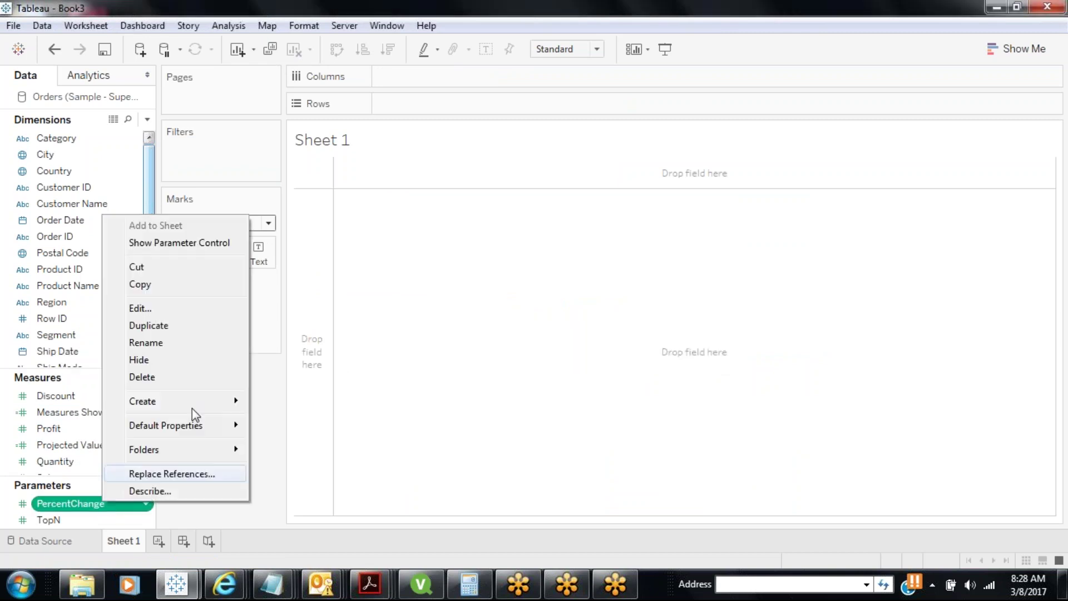
{"action": "left_click", "coordinate": [179, 376]}
{"action": "left_click", "coordinate": [639, 332]}
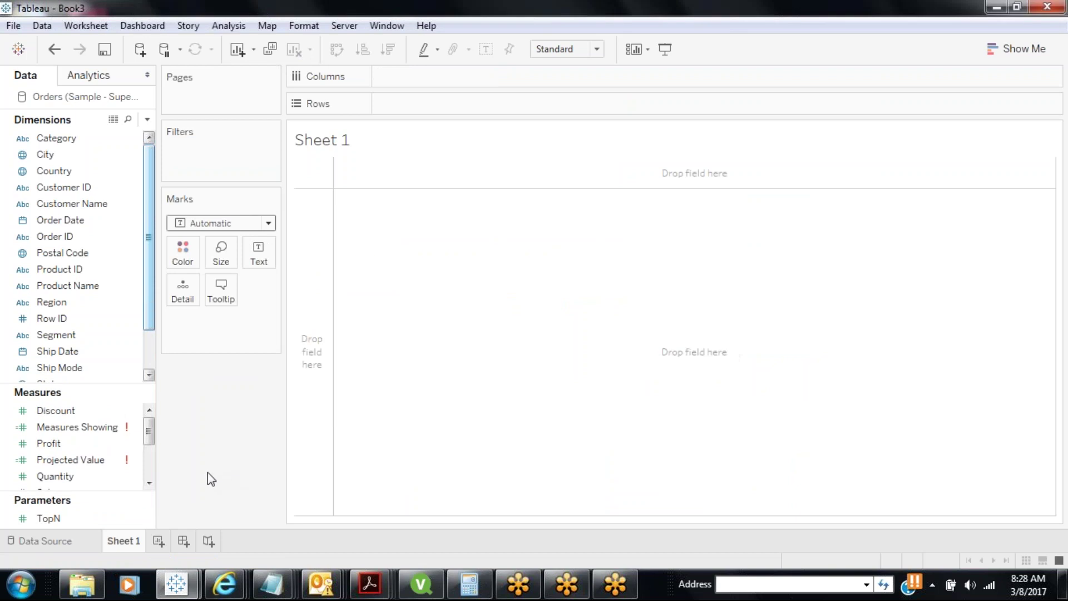
Delete the Measures Showing calculated field, accepting the effect on the dependent field.
{"action": "left_click", "coordinate": [108, 519]}
{"action": "right_click", "coordinate": [107, 519]}
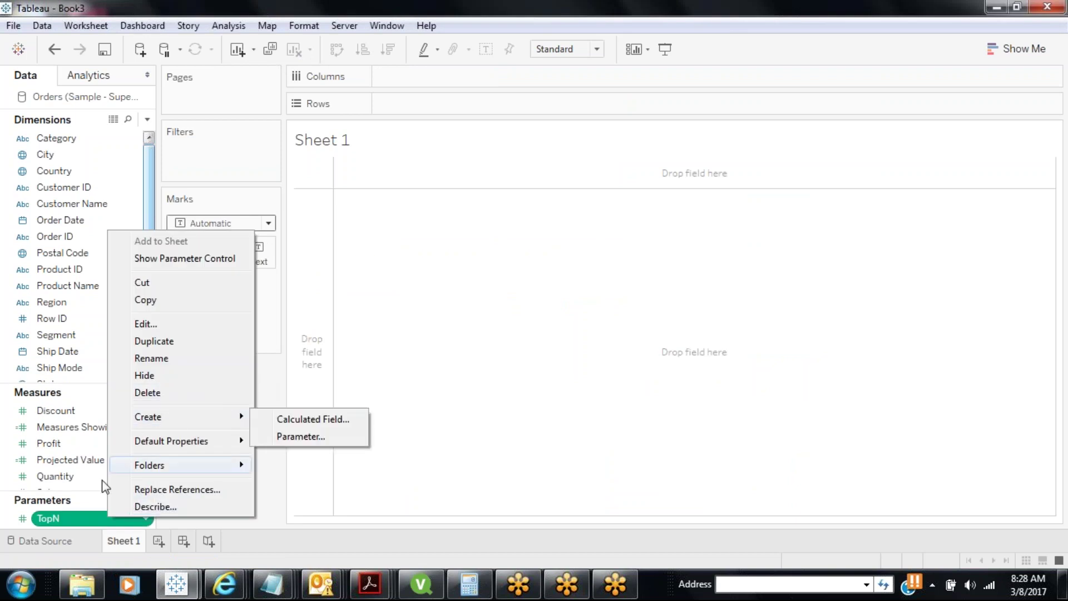
{"action": "left_click", "coordinate": [71, 429]}
{"action": "left_click", "coordinate": [71, 429]}
{"action": "right_click", "coordinate": [71, 429]}
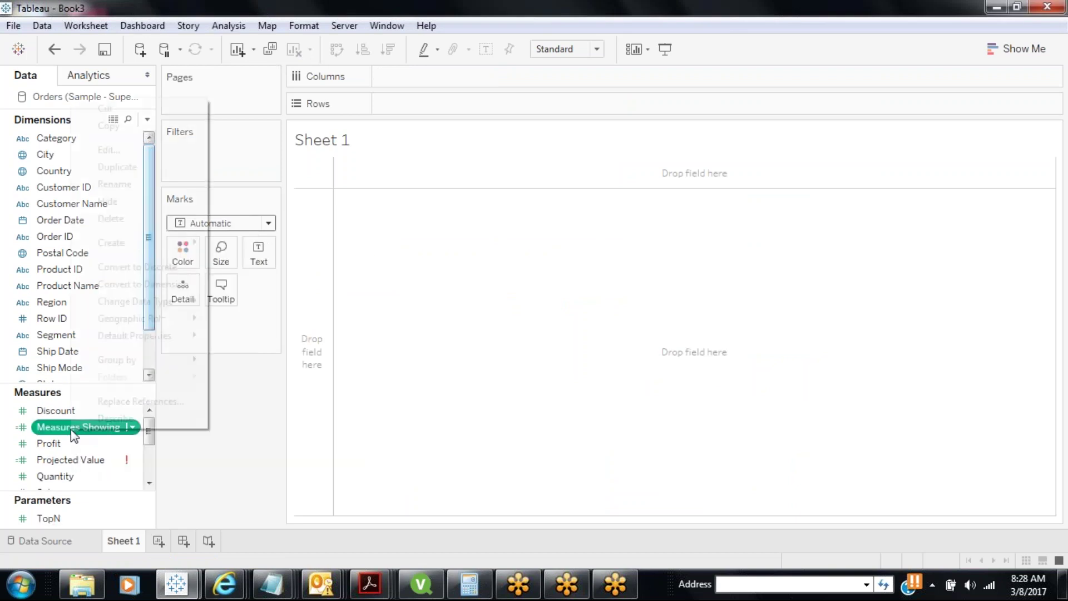
{"action": "left_click", "coordinate": [116, 220]}
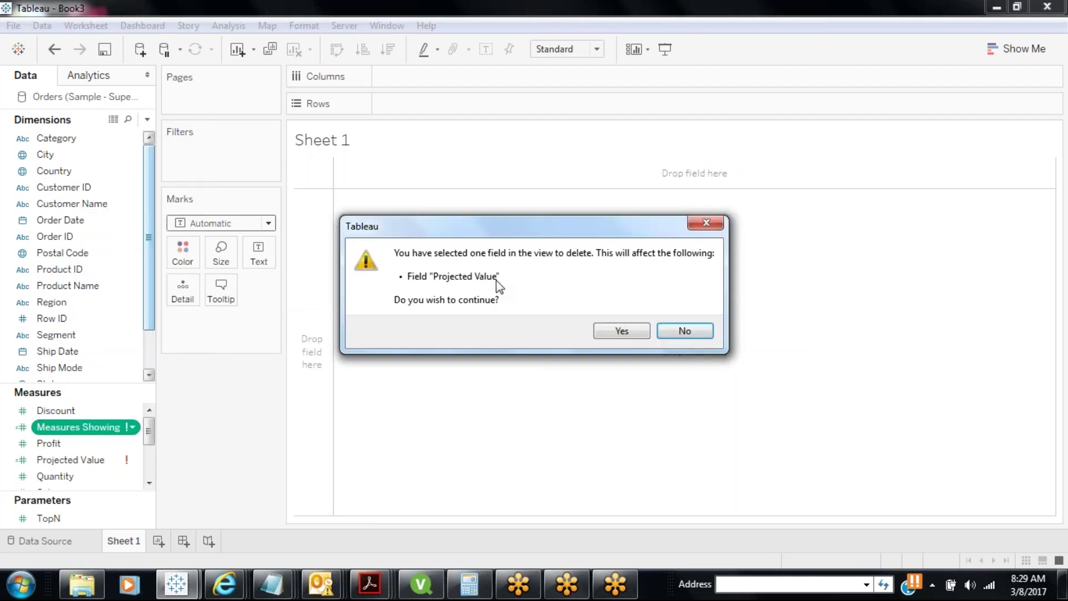
{"action": "left_click", "coordinate": [639, 331]}
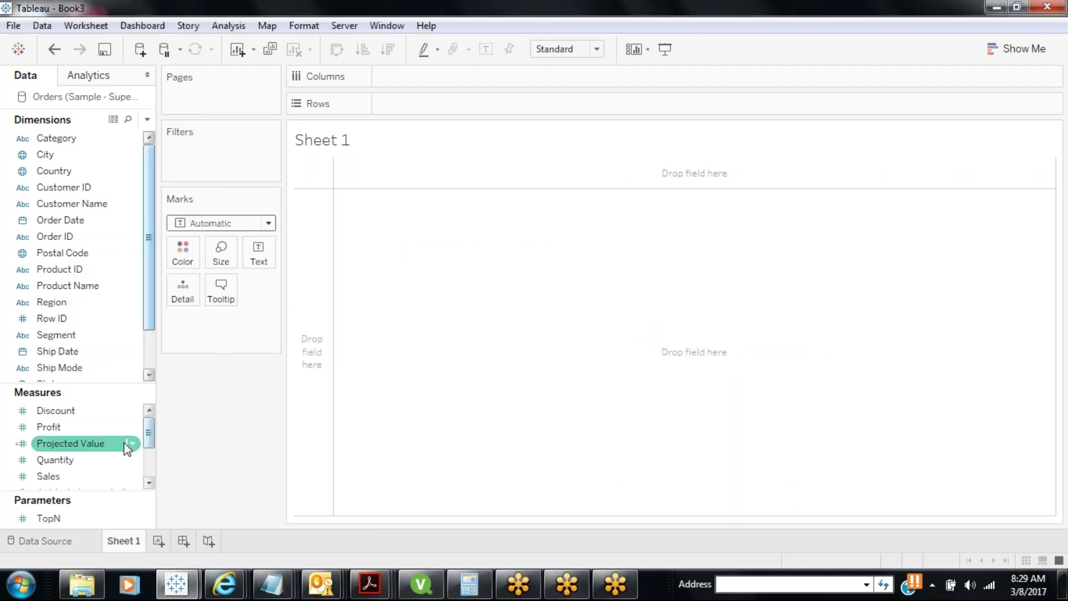
Delete the Projected Value calculated field and the TopN parameter.
{"action": "right_click", "coordinate": [124, 445]}
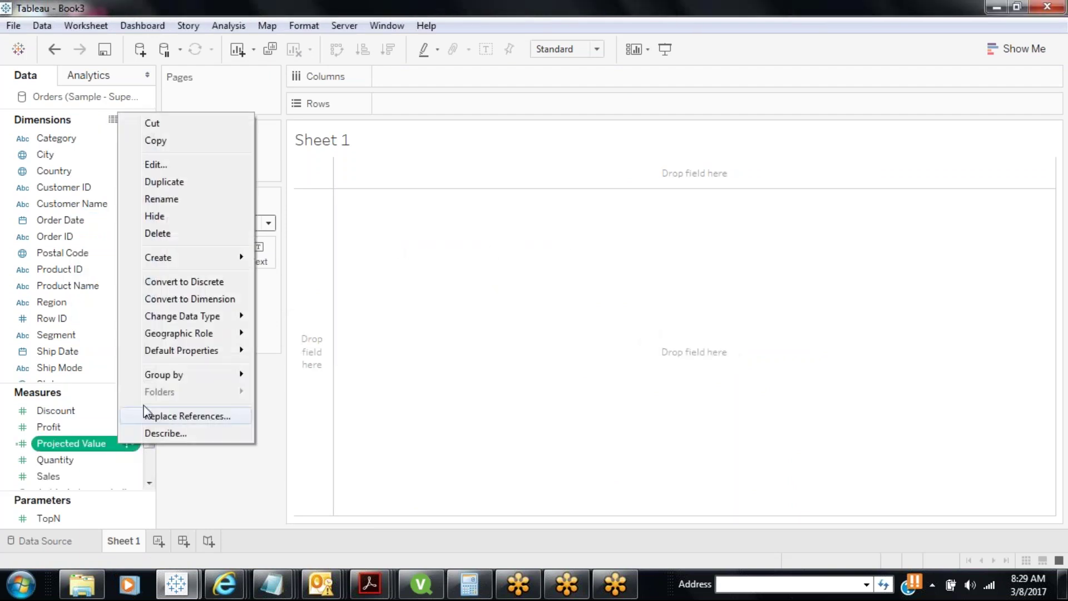
{"action": "left_click", "coordinate": [182, 235]}
{"action": "scroll", "coordinate": [154, 442], "scroll_direction": "down", "scroll_amount": 3}
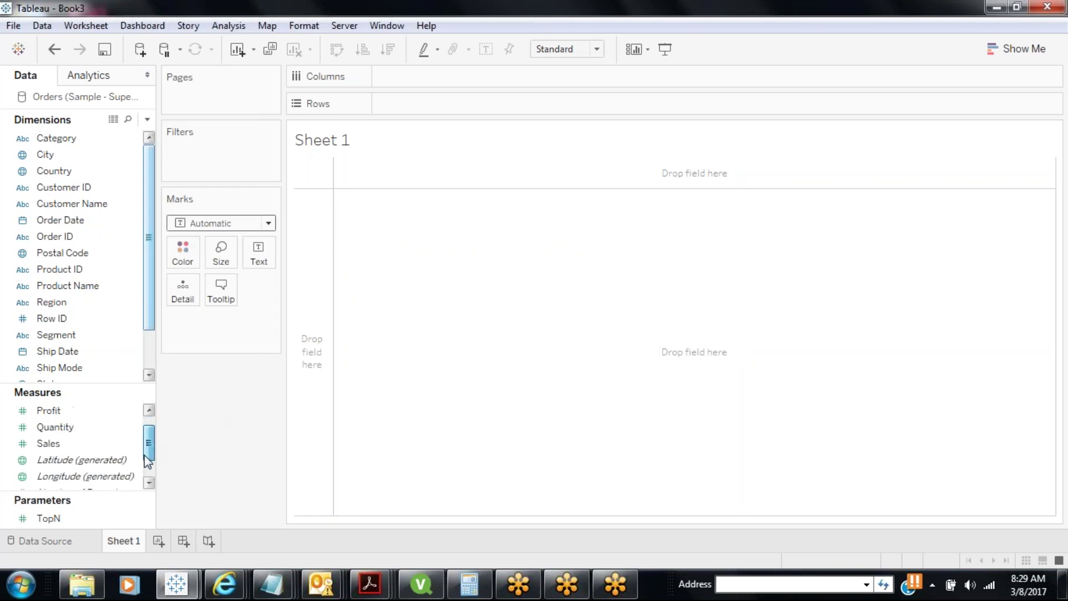
{"action": "scroll", "coordinate": [153, 334], "scroll_direction": "down", "scroll_amount": 2}
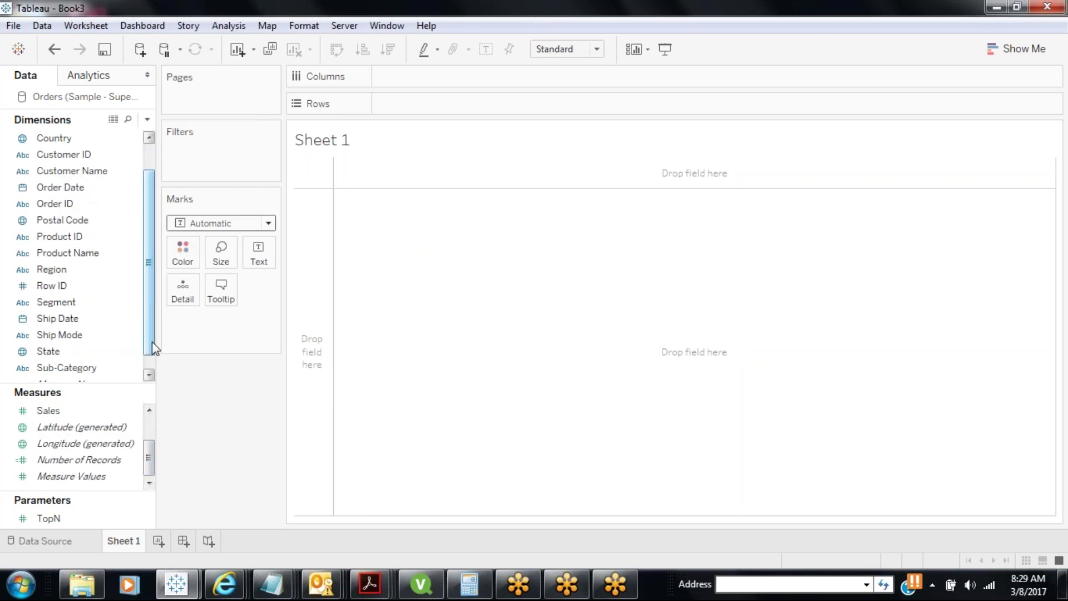
{"action": "right_click", "coordinate": [90, 518]}
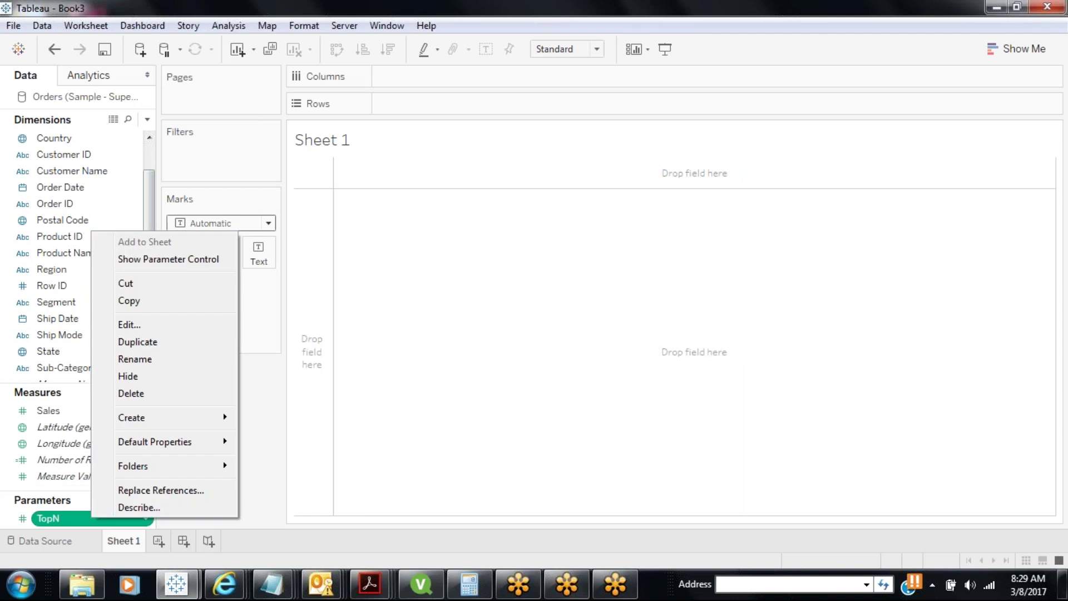
{"action": "left_click", "coordinate": [143, 393]}
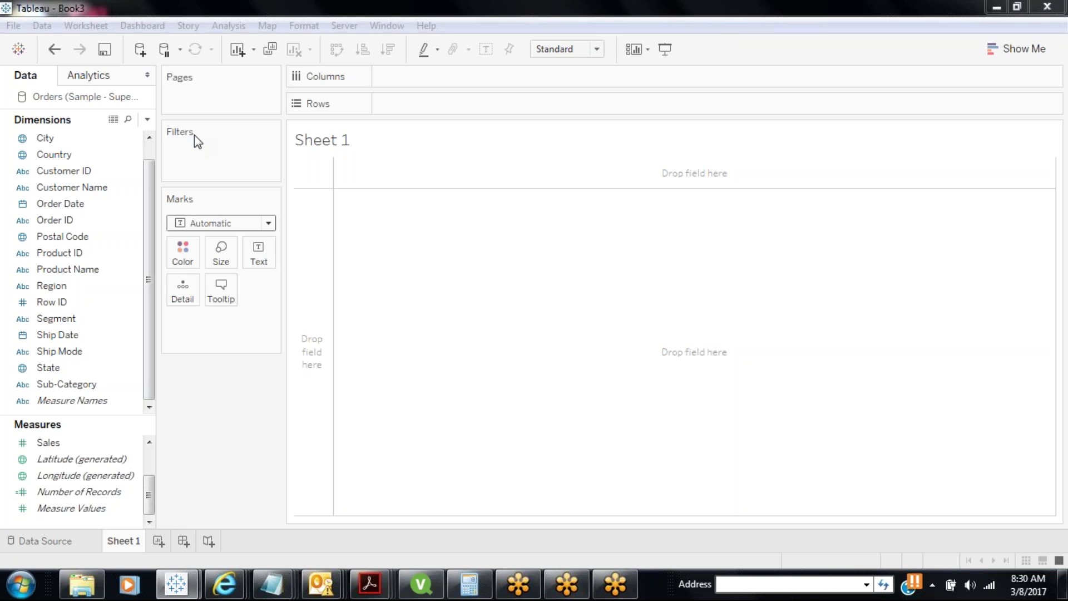
Build a horizontal bar chart of summed Sales per Customer Name and sort it in descending order.
{"action": "left_click_drag", "start_coordinate": [109, 186], "coordinate": [476, 110]}
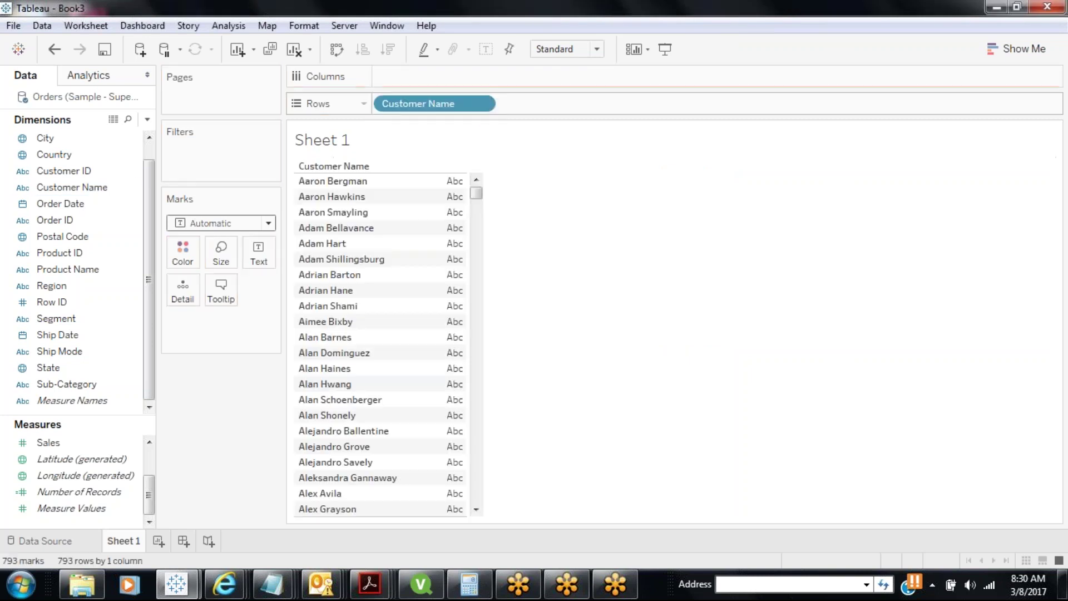
{"action": "left_click_drag", "start_coordinate": [84, 442], "coordinate": [425, 77]}
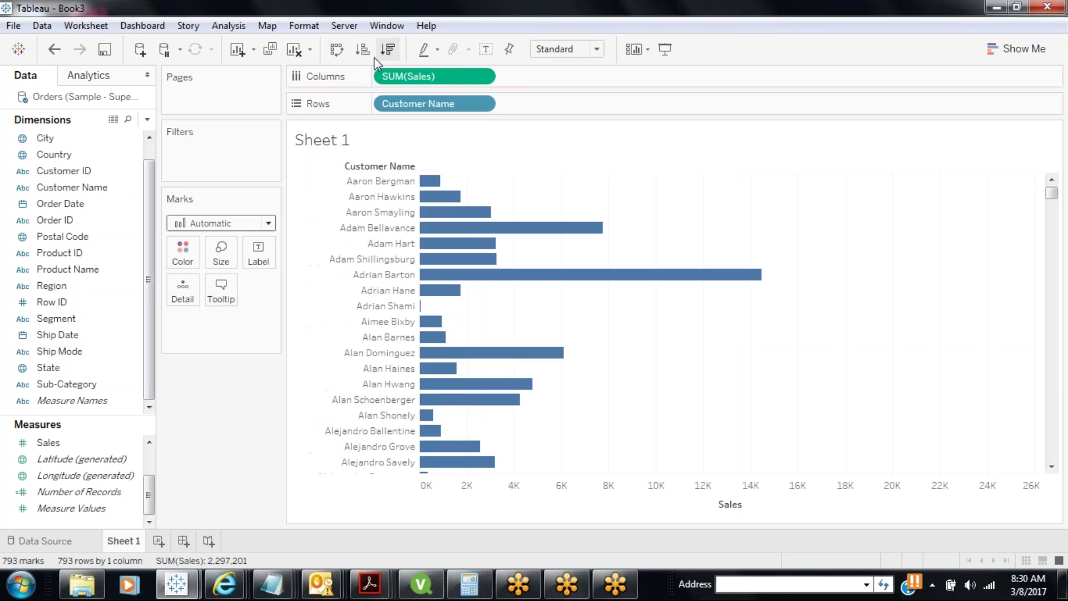
{"action": "left_click", "coordinate": [389, 51]}
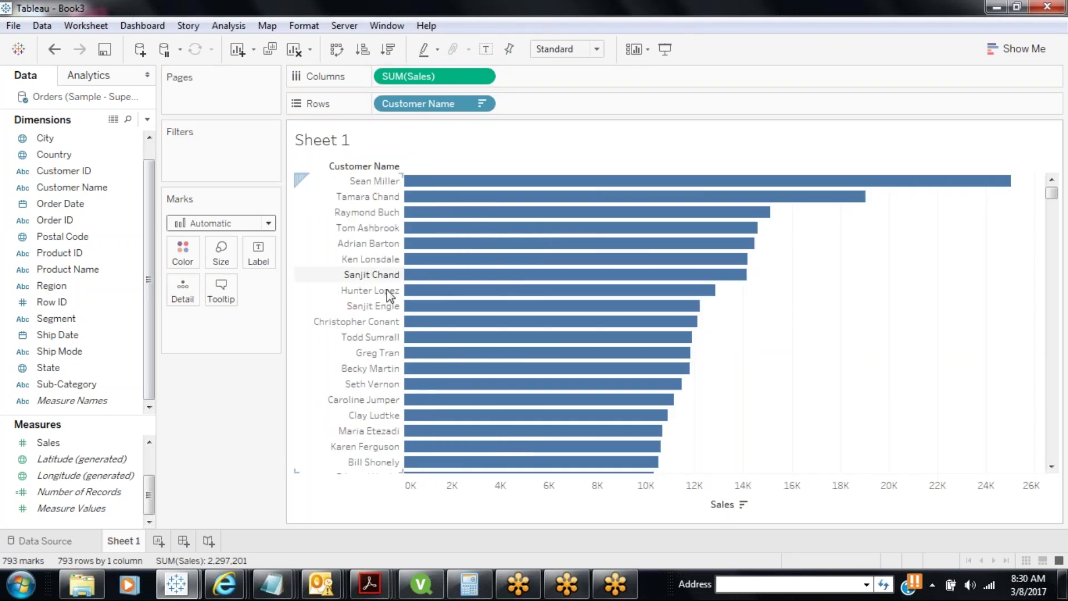
Start a new parameter named TopN with the Integer data type.
{"action": "left_click", "coordinate": [146, 121]}
{"action": "left_click", "coordinate": [122, 149]}
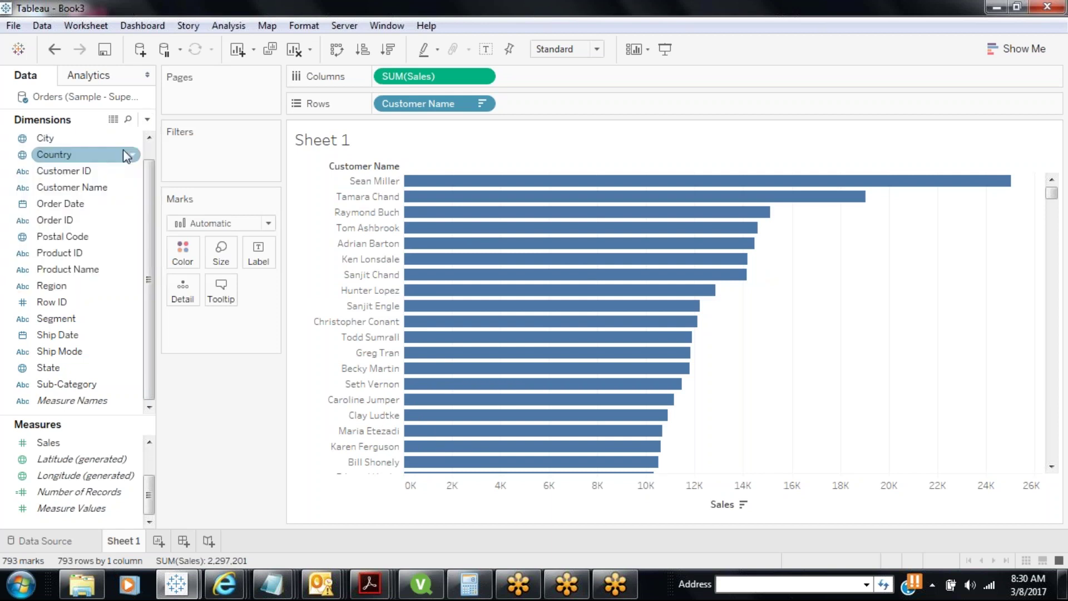
{"action": "type", "text": "T"}
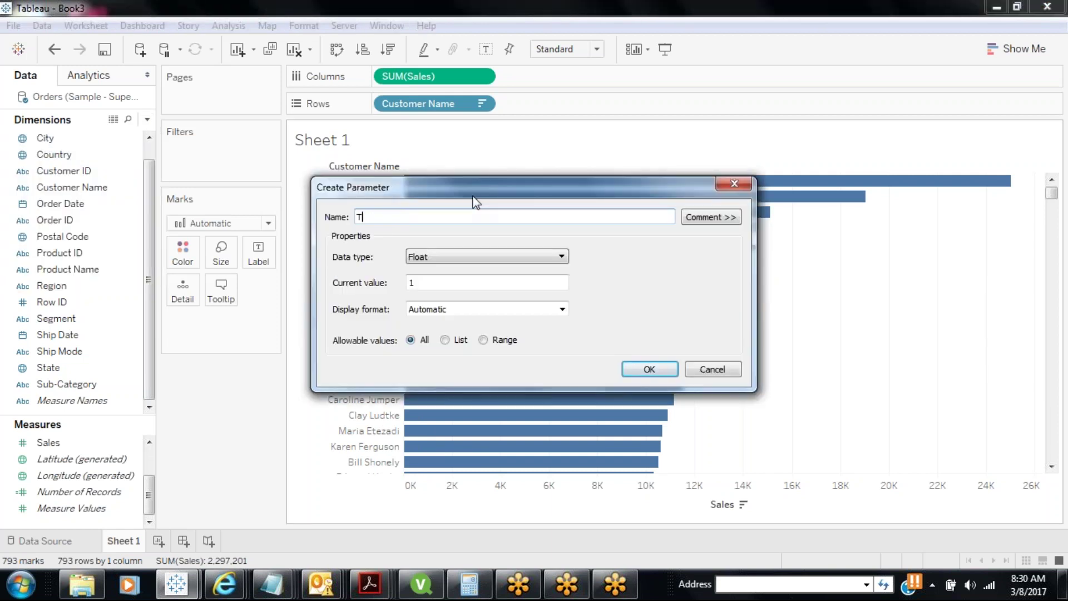
{"action": "type", "text": "opN"}
{"action": "left_click", "coordinate": [453, 259]}
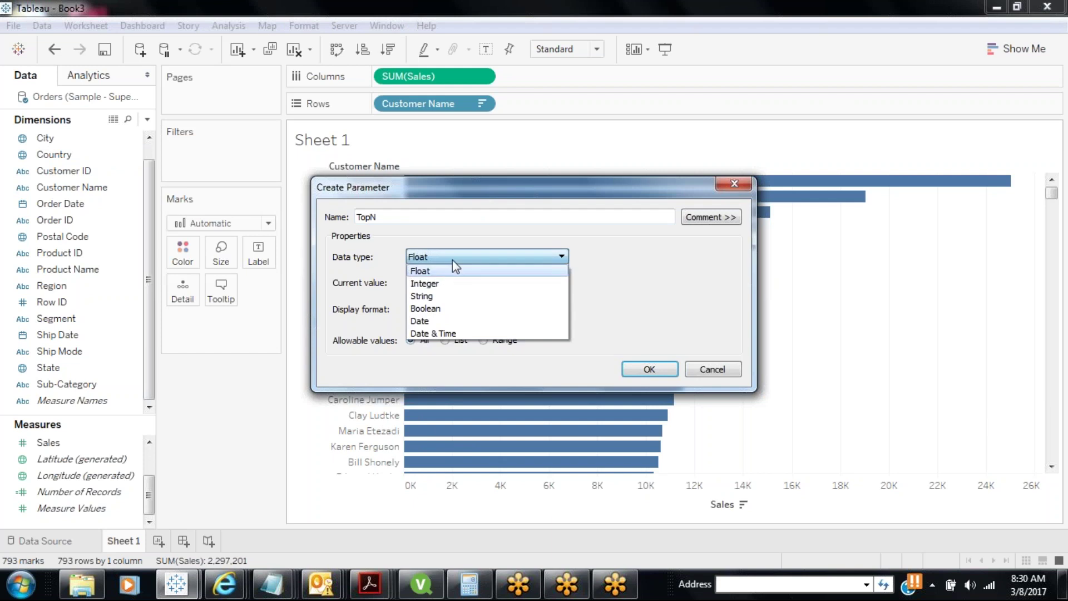
{"action": "left_click", "coordinate": [445, 280]}
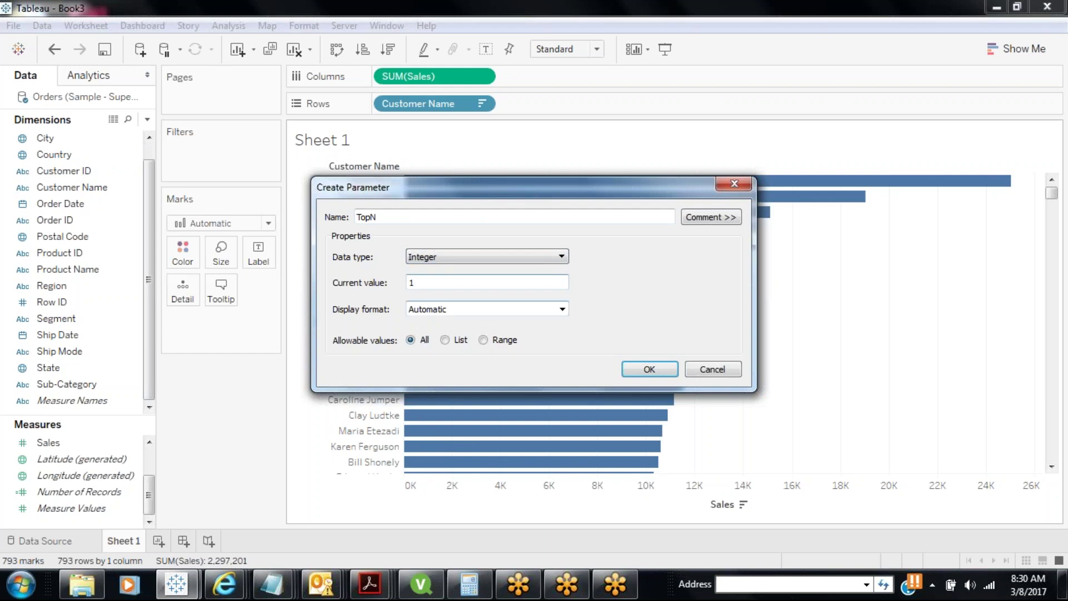
Restrict the parameter to a range with minimum 3, maximum 100 and step size 1, and create it.
{"action": "left_click", "coordinate": [484, 340]}
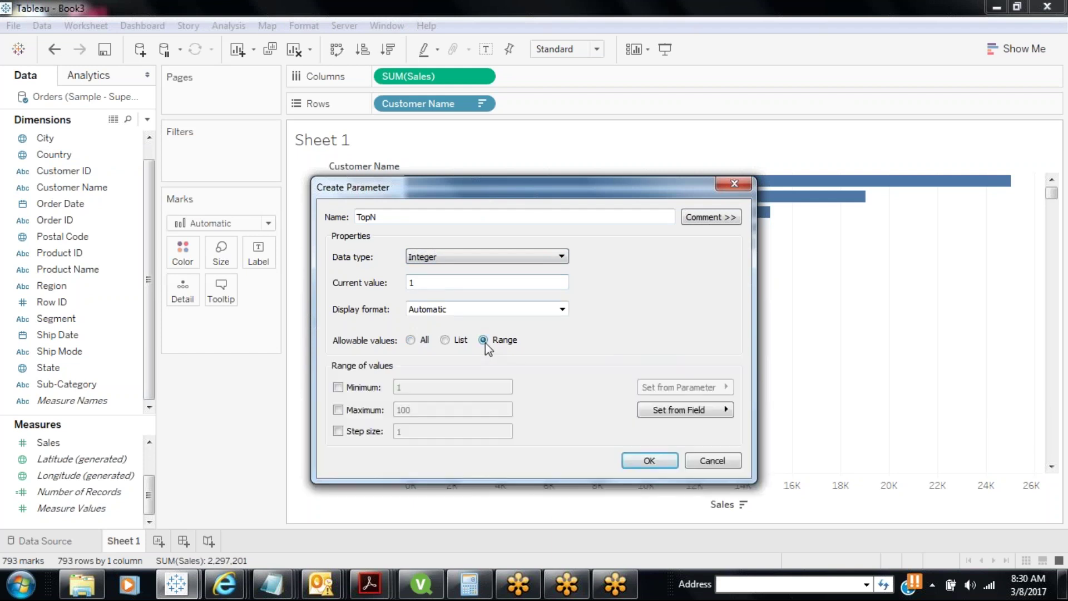
{"action": "left_click", "coordinate": [338, 387]}
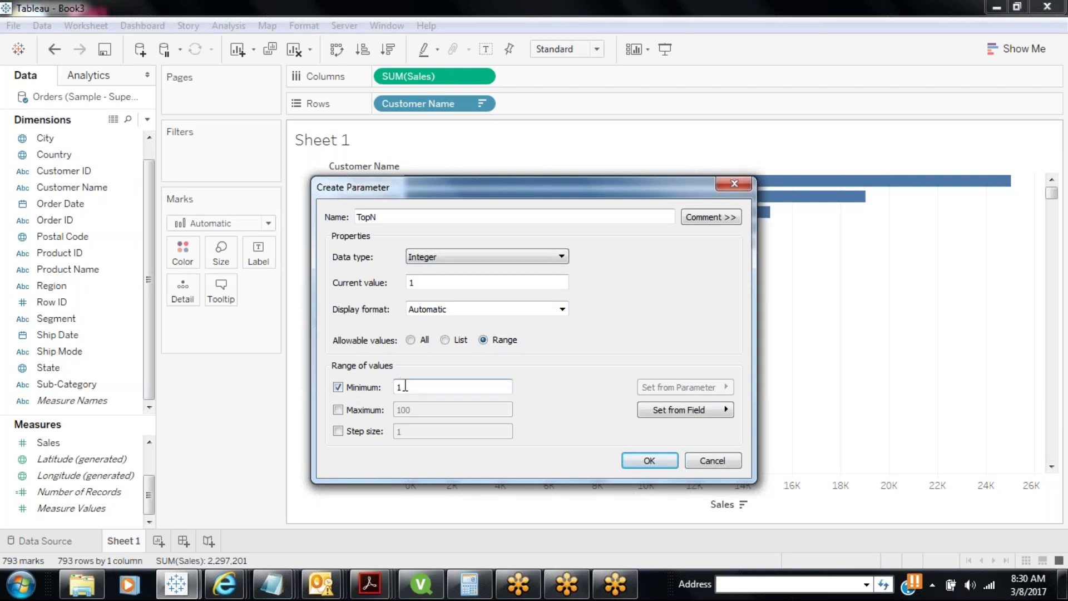
{"action": "double_click", "coordinate": [399, 386]}
{"action": "type", "text": "3"}
{"action": "left_click", "coordinate": [337, 410]}
{"action": "left_click", "coordinate": [337, 432]}
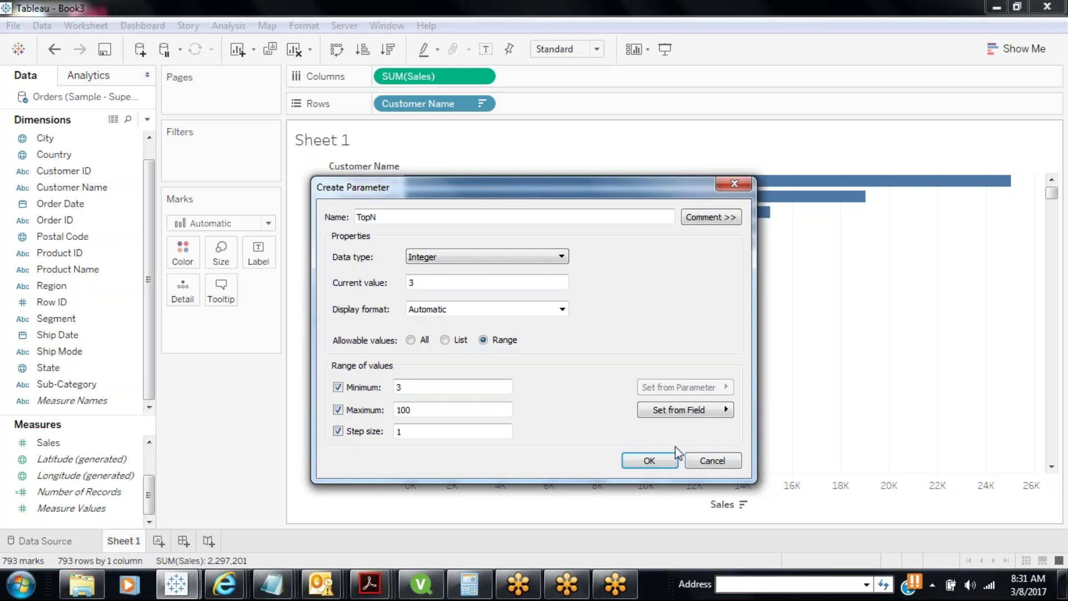
{"action": "left_click", "coordinate": [655, 466]}
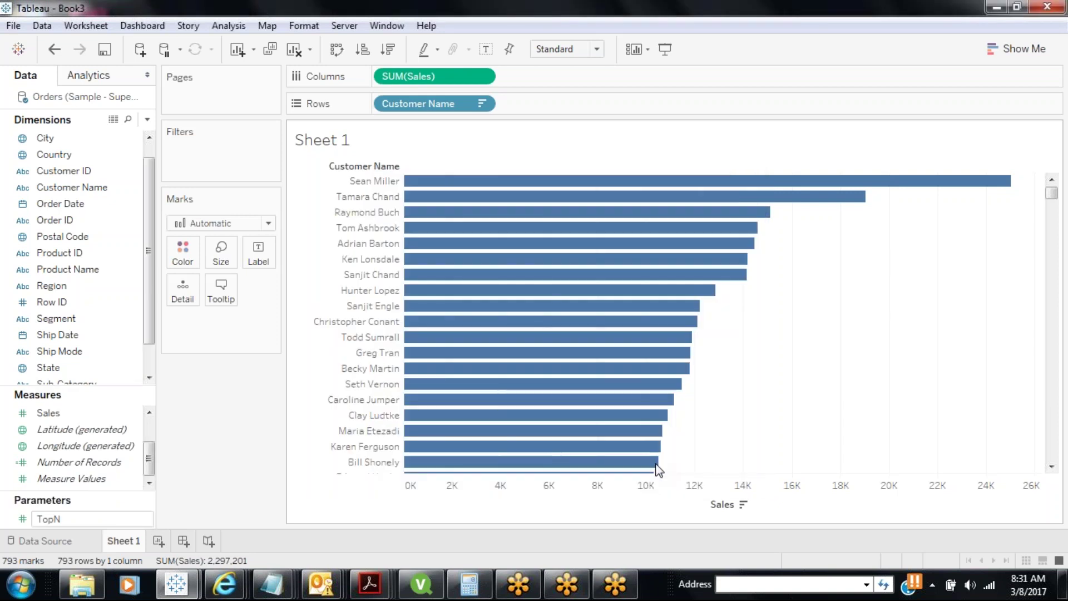
Show the TopN parameter control on the sheet and change it to a type-in field.
{"action": "left_click", "coordinate": [103, 519]}
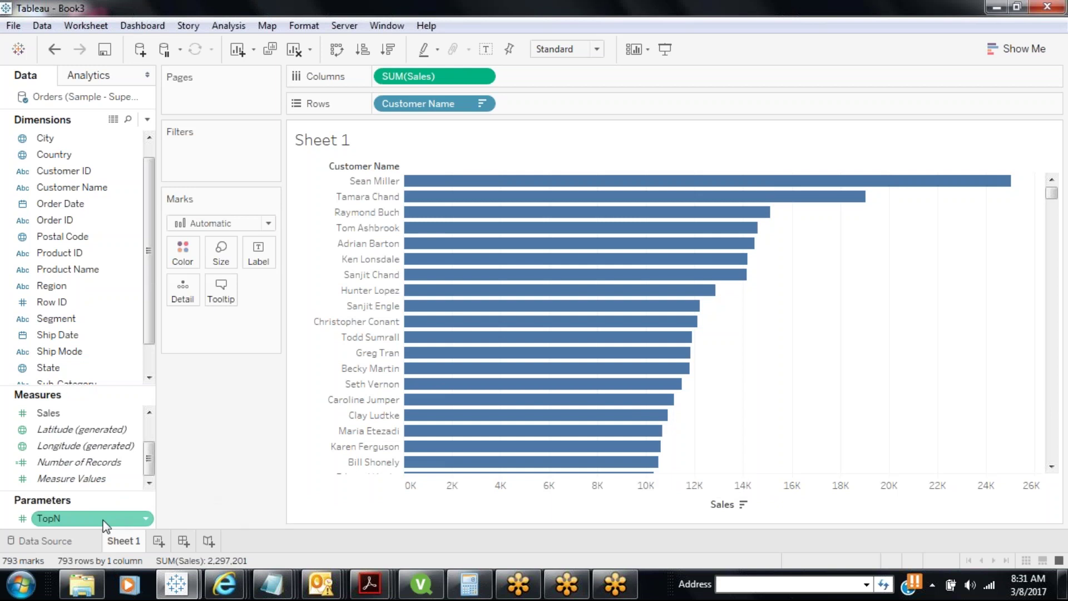
{"action": "right_click", "coordinate": [105, 523]}
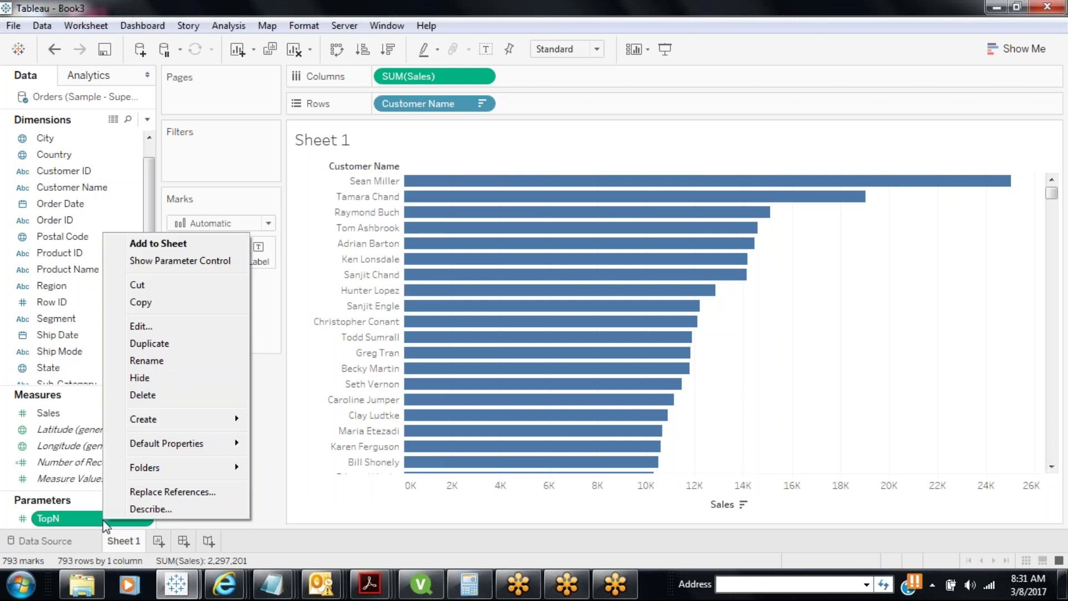
{"action": "left_click", "coordinate": [185, 262]}
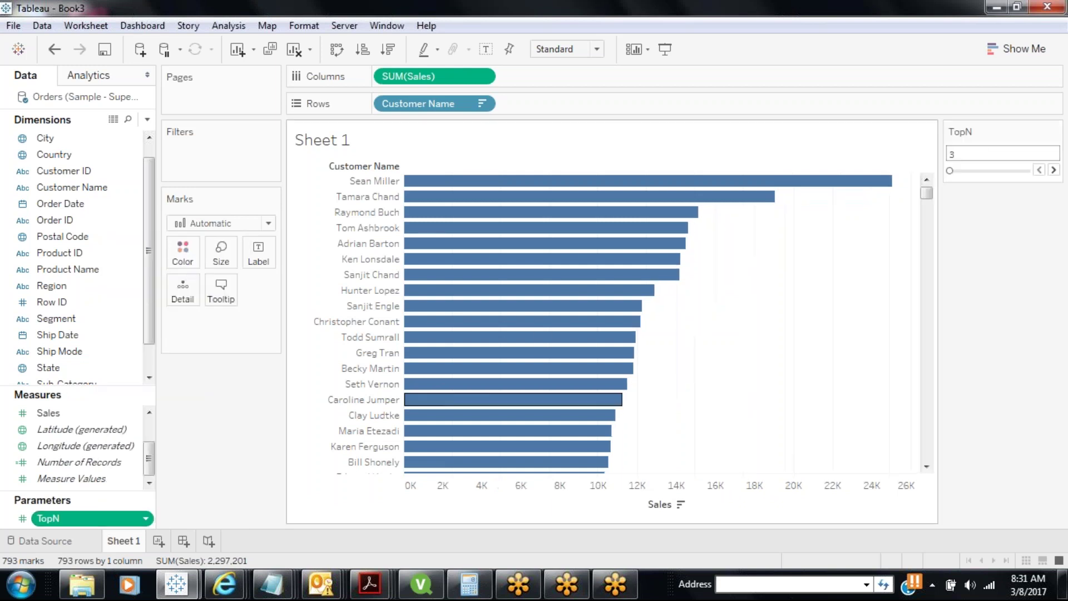
{"action": "left_click", "coordinate": [1056, 133]}
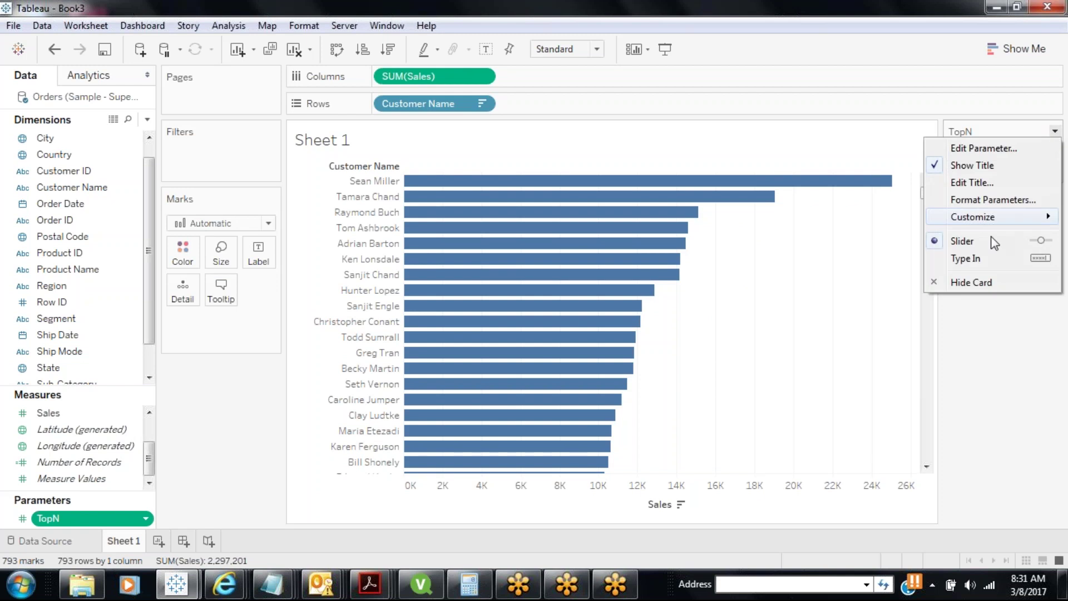
{"action": "left_click", "coordinate": [984, 264]}
Set the TopN parameter to 5.
{"action": "double_click", "coordinate": [955, 152]}
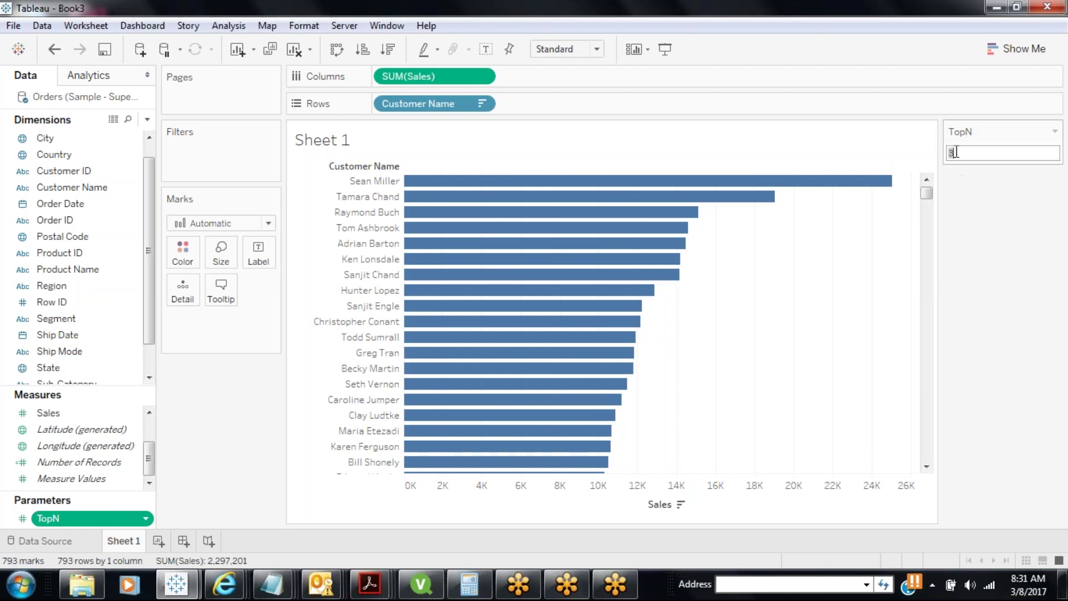
{"action": "type", "text": "5"}
{"action": "left_click", "coordinate": [969, 248]}
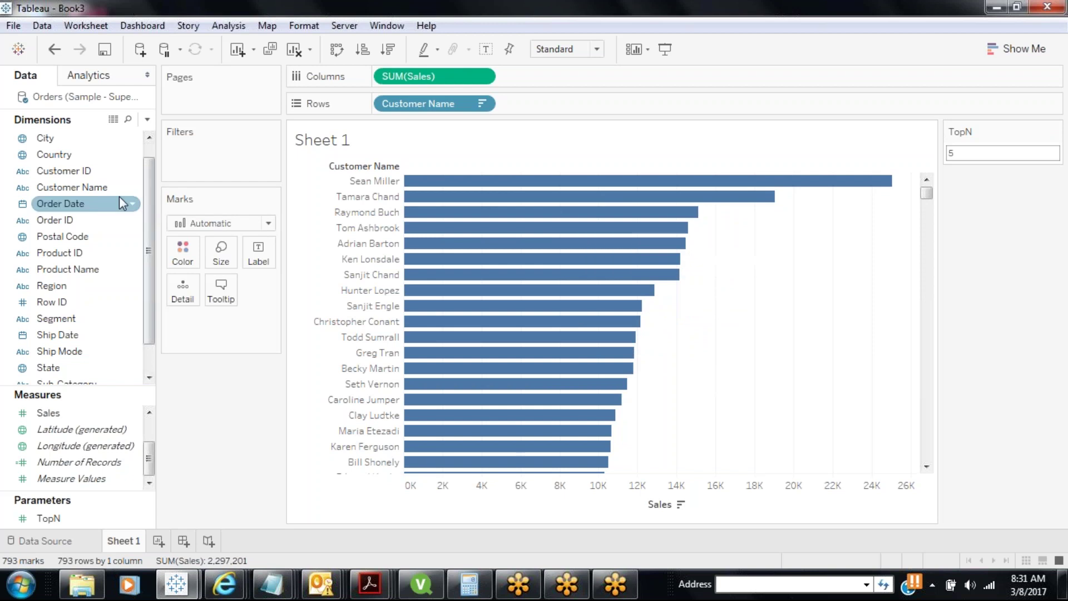
Filter Customer Name by field to the top TopN customers by sum of Sales.
{"action": "left_click_drag", "start_coordinate": [73, 187], "coordinate": [228, 159]}
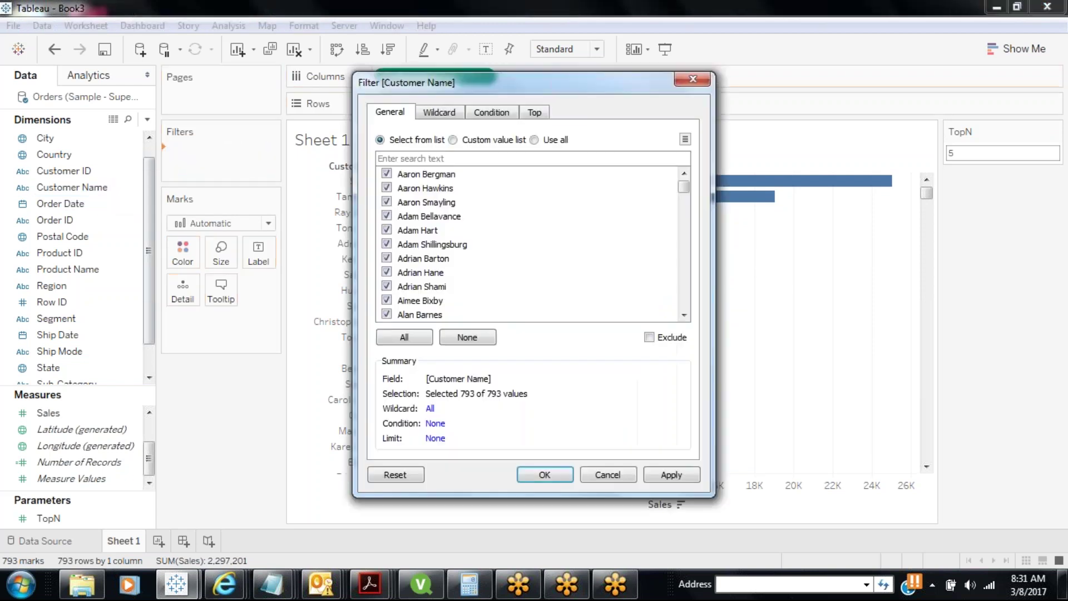
{"action": "left_click", "coordinate": [535, 112]}
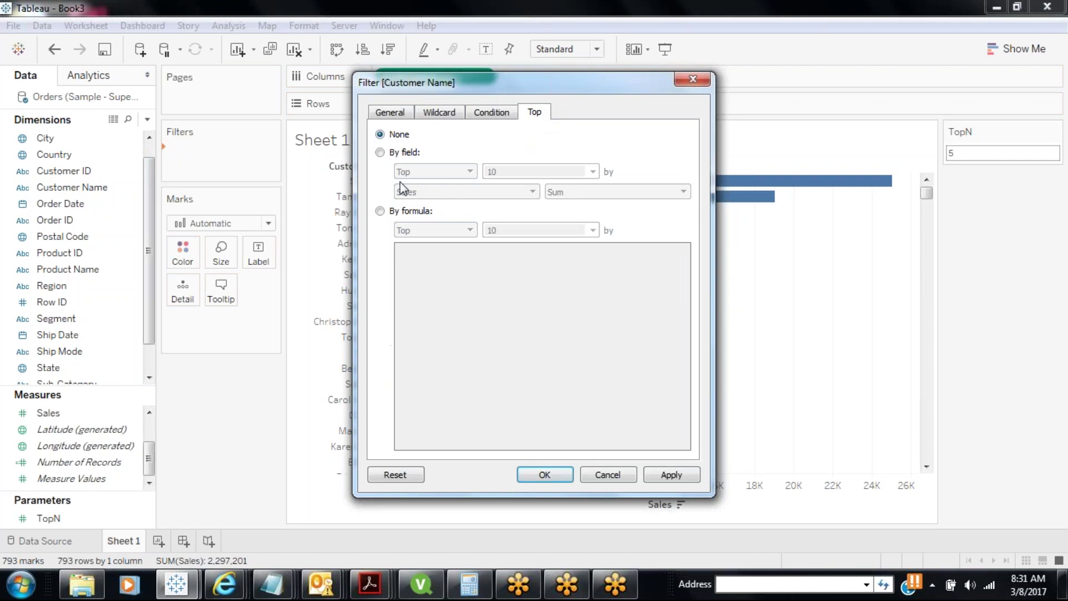
{"action": "left_click", "coordinate": [380, 153]}
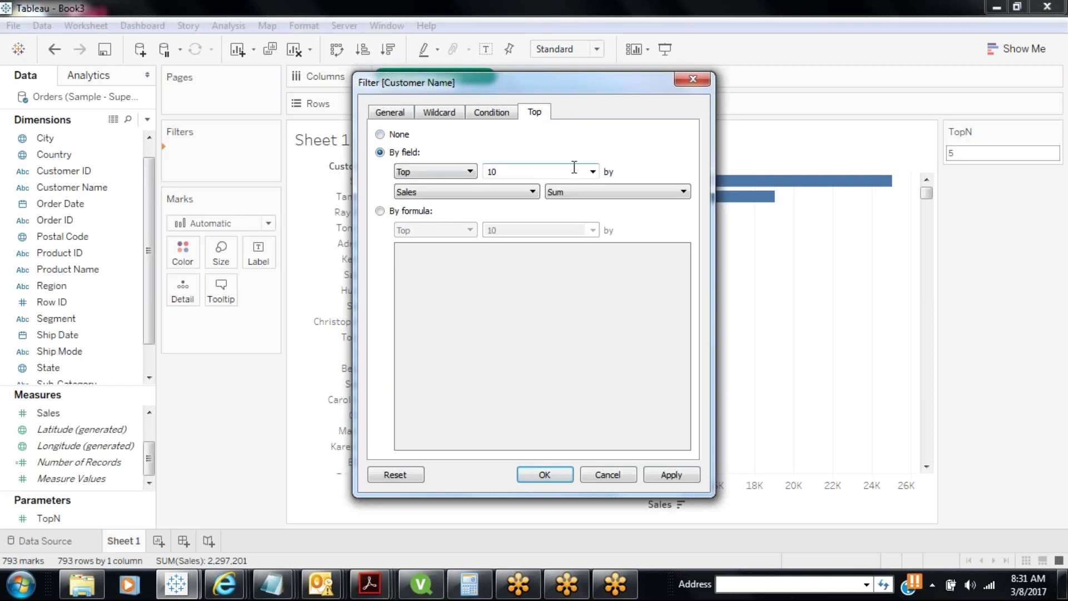
{"action": "left_click", "coordinate": [593, 173]}
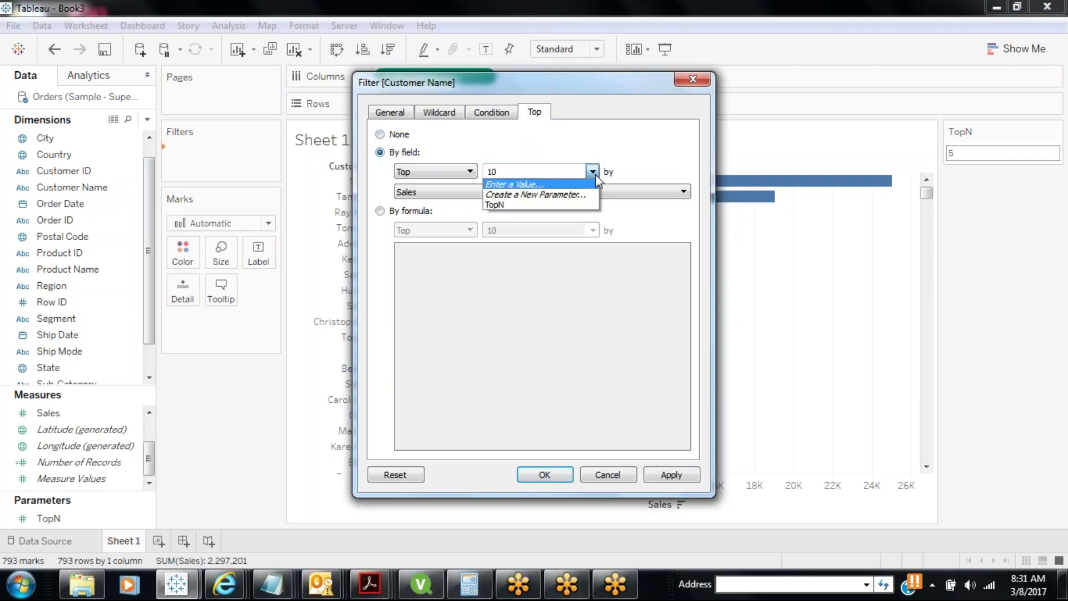
{"action": "left_click", "coordinate": [558, 205]}
{"action": "left_click", "coordinate": [662, 474]}
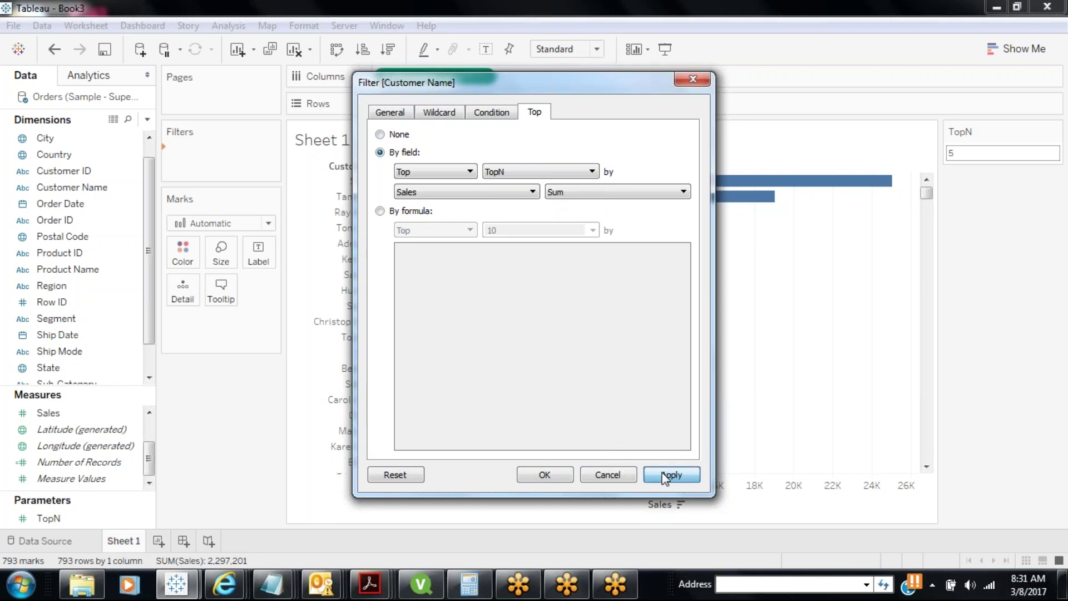
{"action": "left_click", "coordinate": [544, 475]}
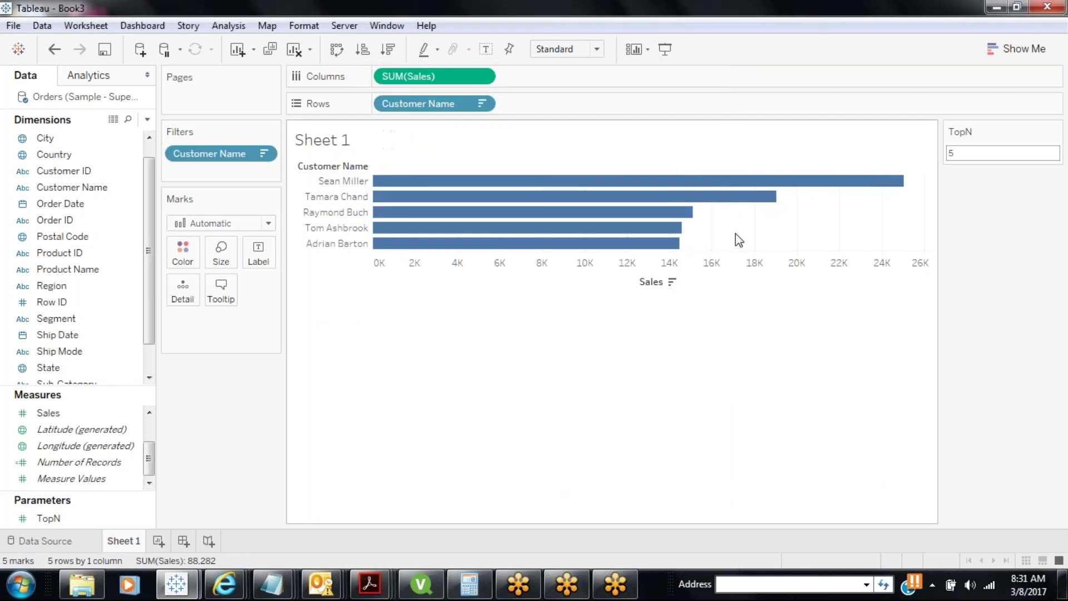
Set the TopN parameter to 10 and color the bars by Customer Name.
{"action": "double_click", "coordinate": [961, 154]}
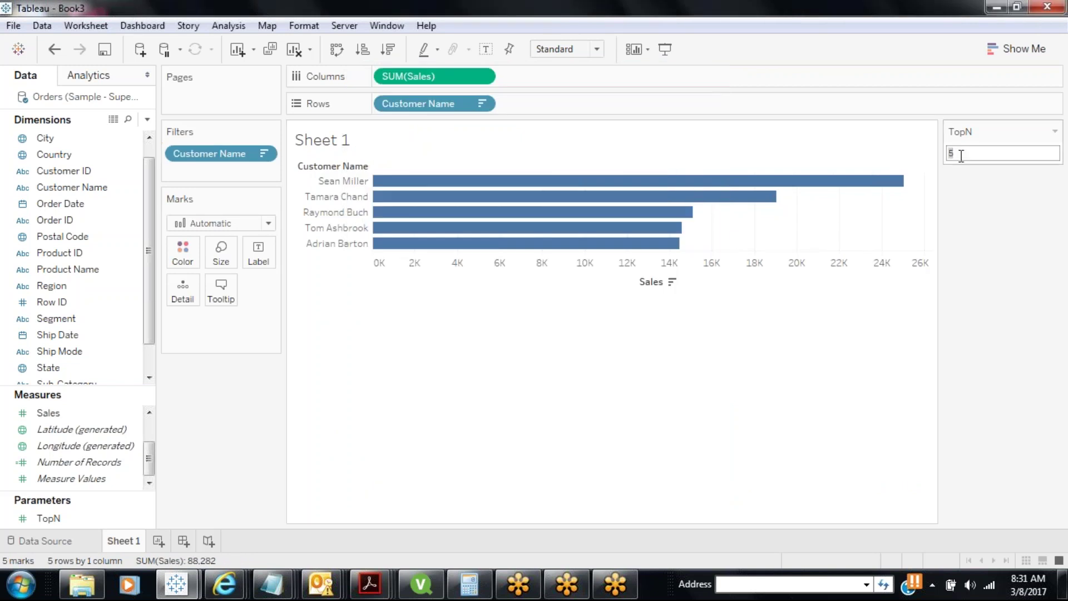
{"action": "type", "text": "10"}
{"action": "key", "text": "Return"}
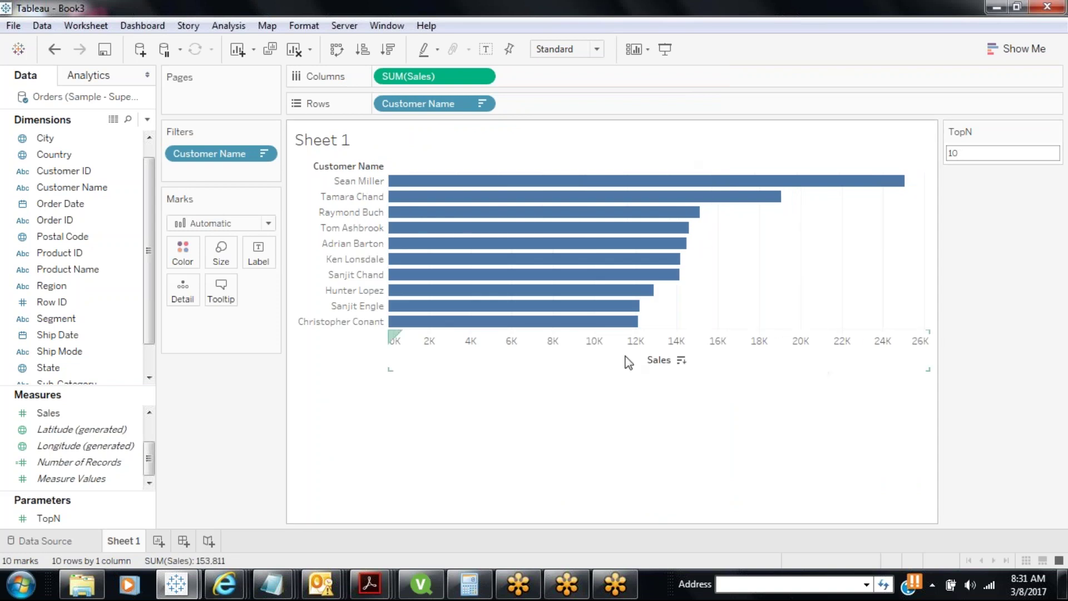
{"action": "left_click_drag", "start_coordinate": [100, 187], "coordinate": [183, 255]}
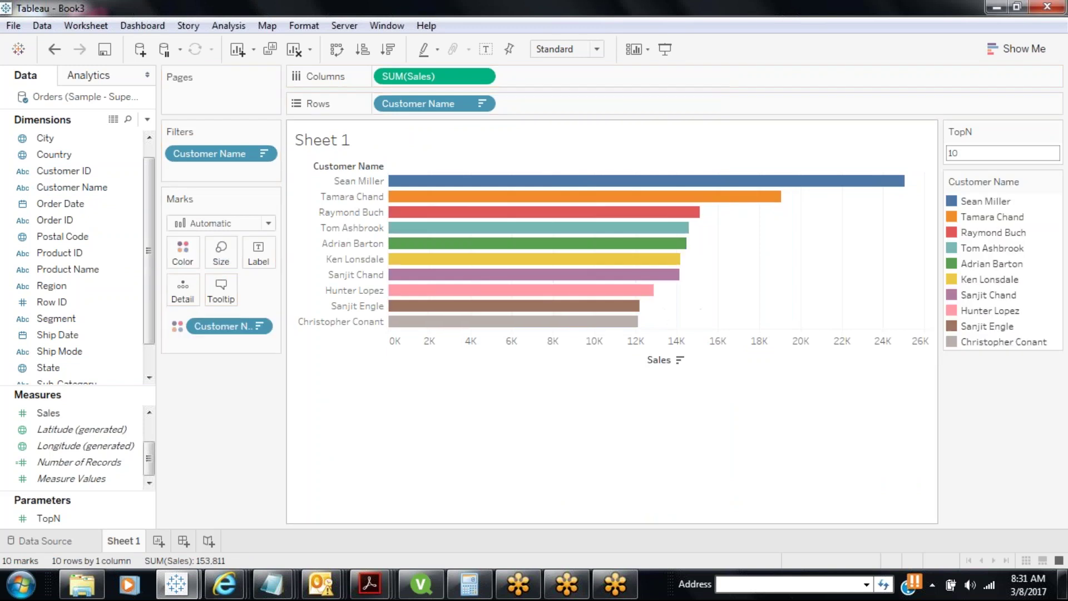
Hide the Customer Name color legend and duplicate Sheet 1.
{"action": "left_click", "coordinate": [1055, 182]}
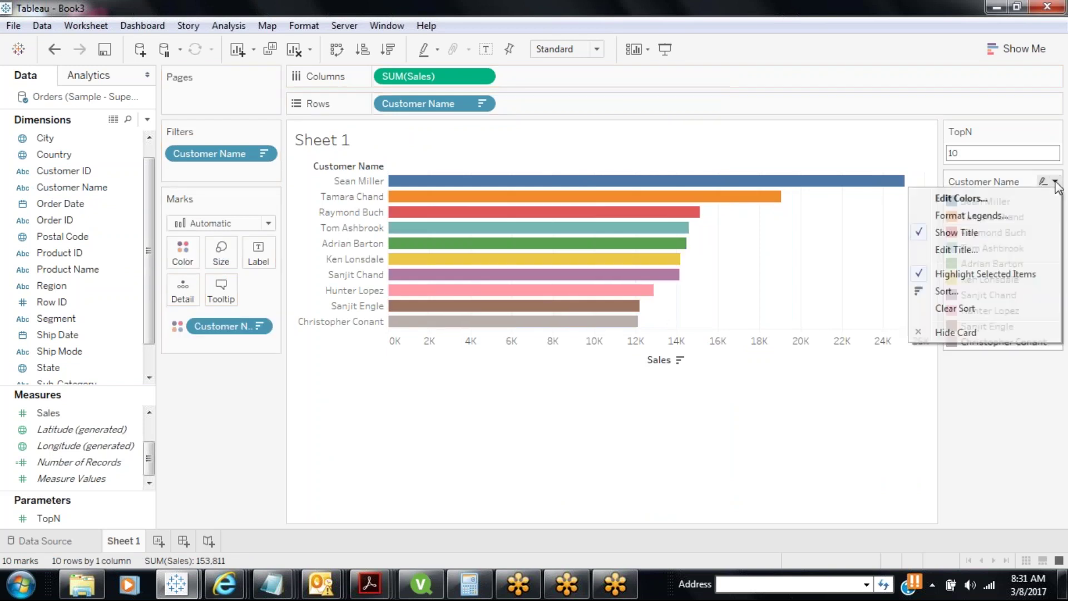
{"action": "left_click", "coordinate": [955, 332]}
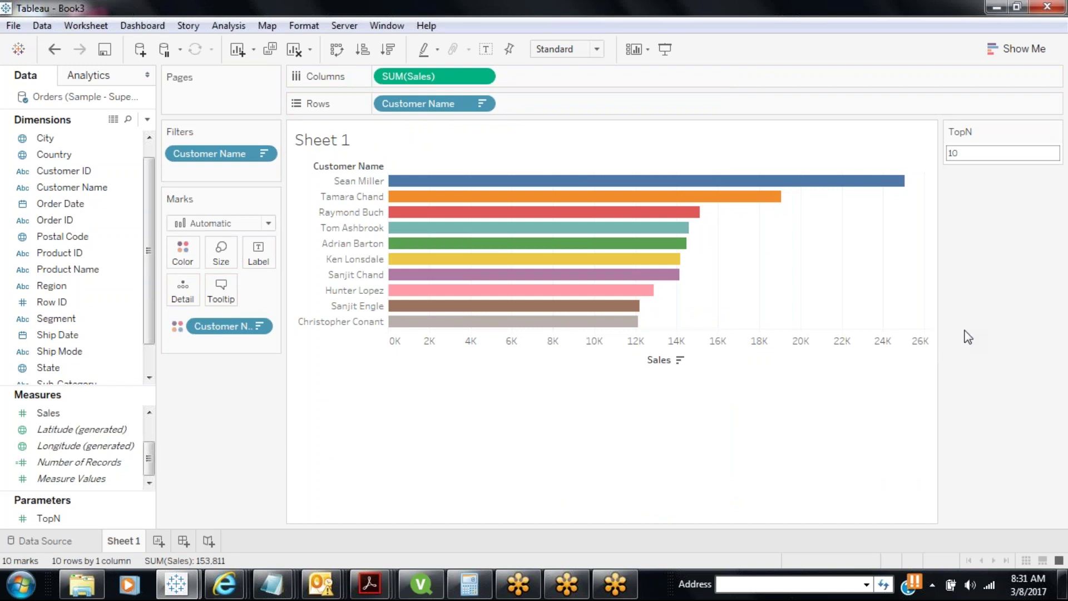
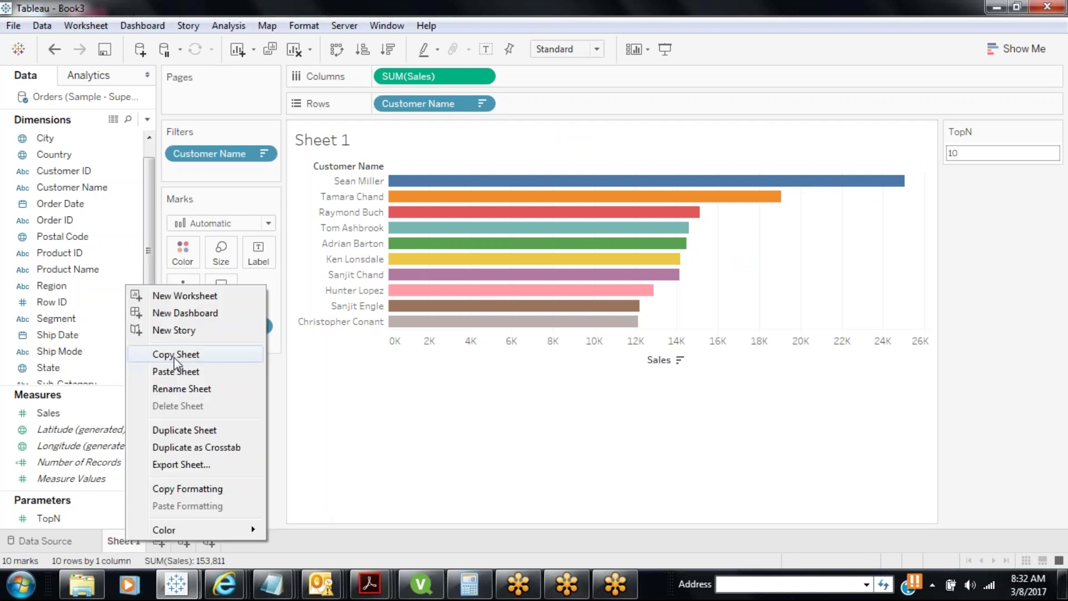
{"action": "left_click", "coordinate": [177, 430]}
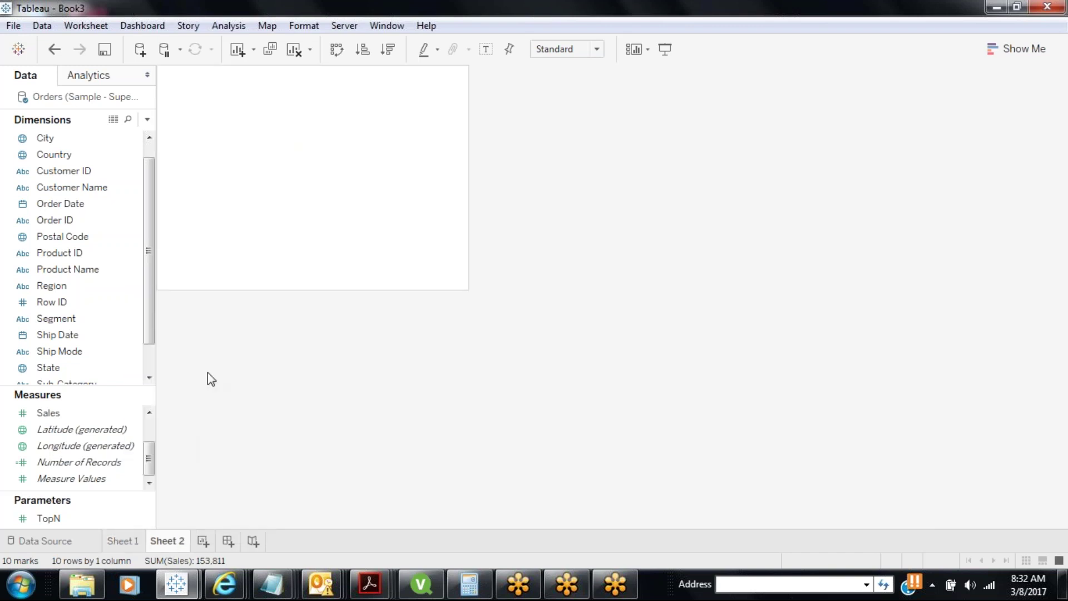
Replace Sales with Profit on Columns in the duplicated sheet and sort the customers in descending order by Profit.
{"action": "left_click_drag", "start_coordinate": [389, 76], "coordinate": [152, 485]}
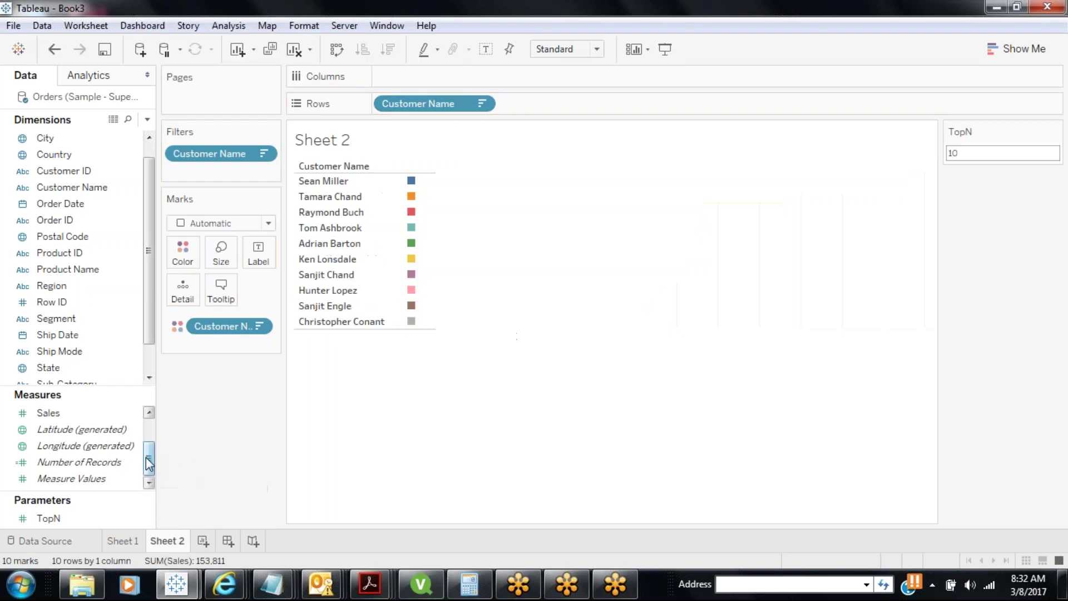
{"action": "scroll", "coordinate": [83, 445], "scroll_direction": "up", "scroll_amount": 2}
{"action": "left_click_drag", "start_coordinate": [82, 431], "coordinate": [472, 76]}
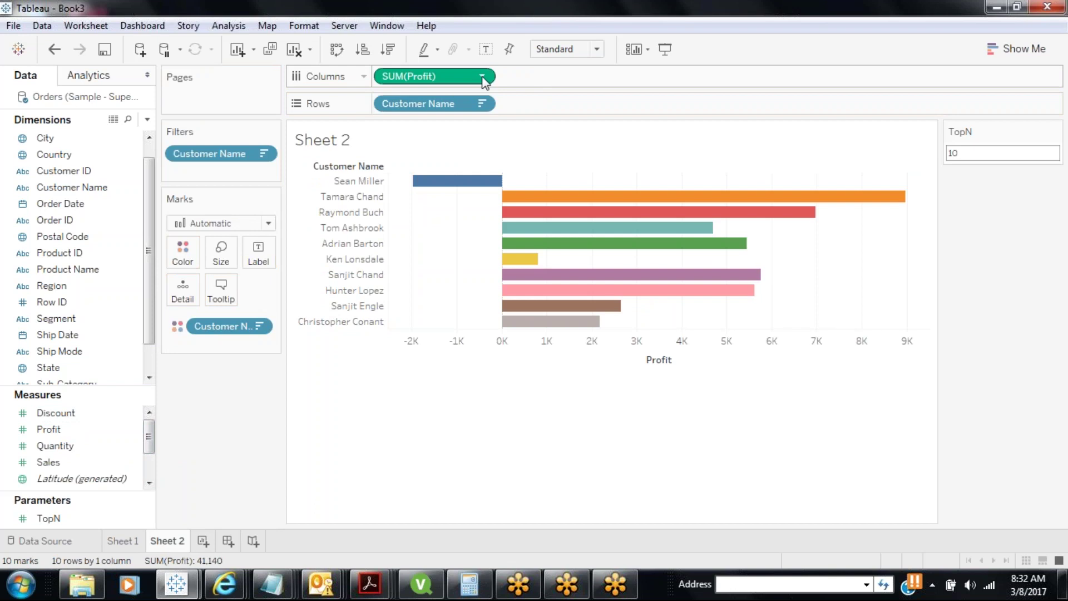
{"action": "left_click", "coordinate": [388, 53]}
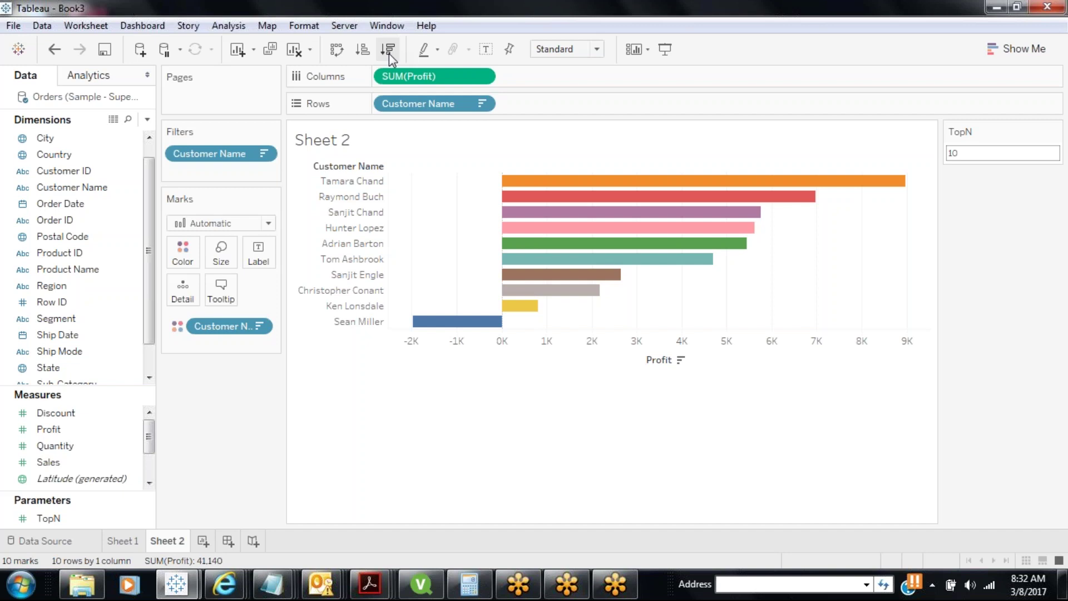
Clear everything from Sheet 2 and return to Sheet 1.
{"action": "left_click", "coordinate": [297, 50]}
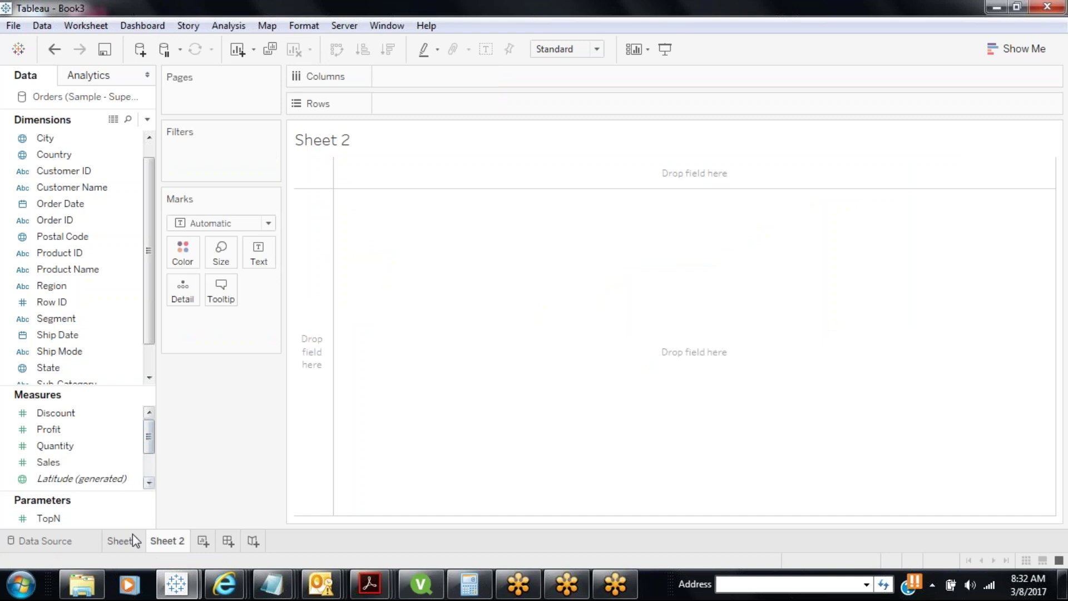
{"action": "left_click", "coordinate": [131, 538]}
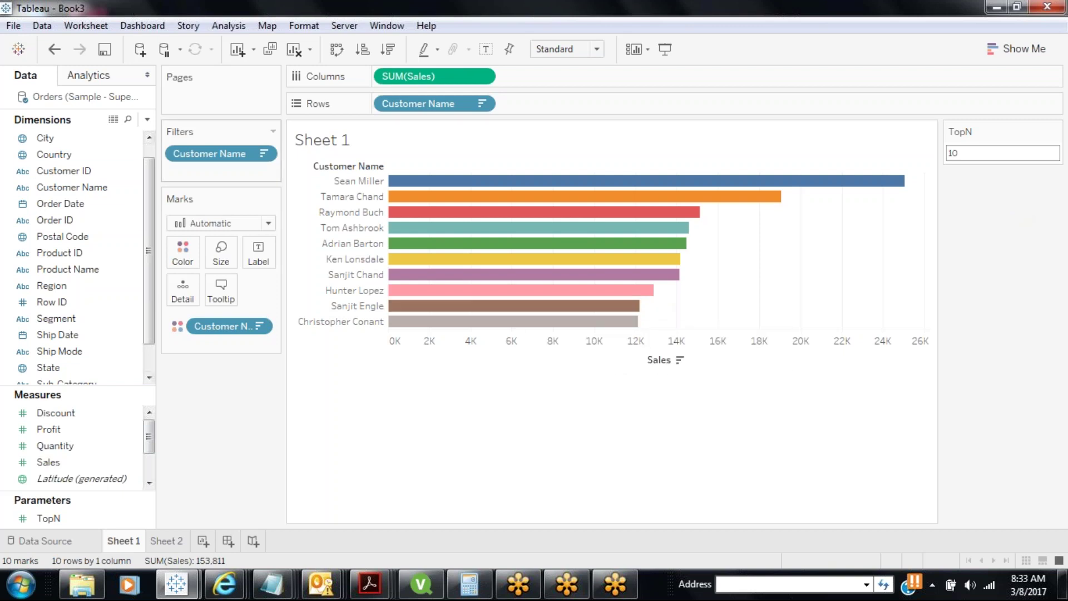
Begin a new parameter named Measures Shown with the String data type.
{"action": "left_click", "coordinate": [148, 120]}
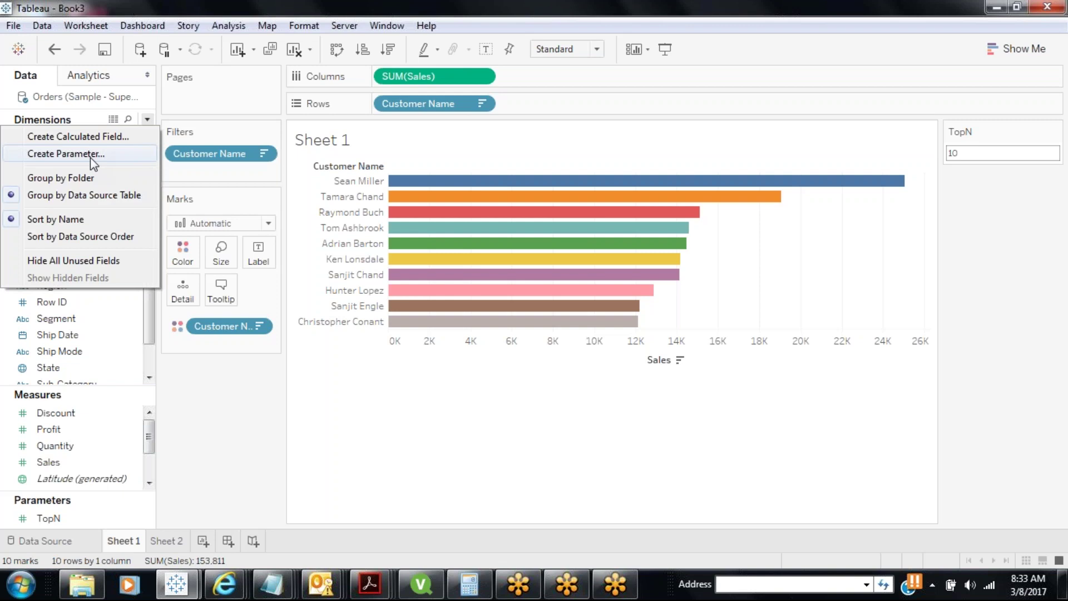
{"action": "left_click", "coordinate": [91, 158]}
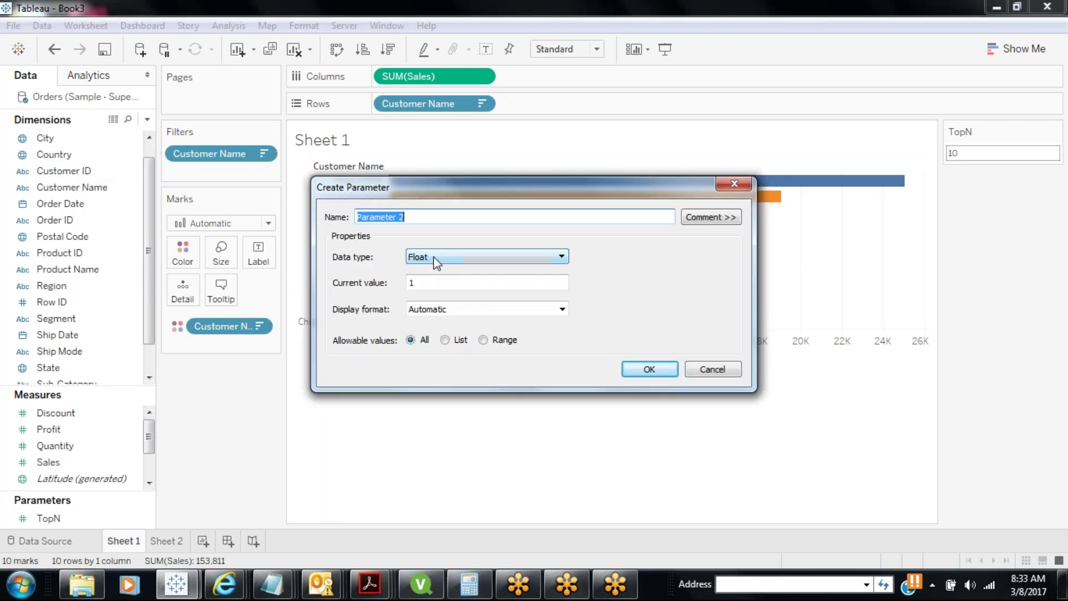
{"action": "type", "text": "Measuresh"}
{"action": "key", "text": "BackSpace"}
{"action": "key", "text": "BackSpace"}
{"action": "type", "text": "Shown"}
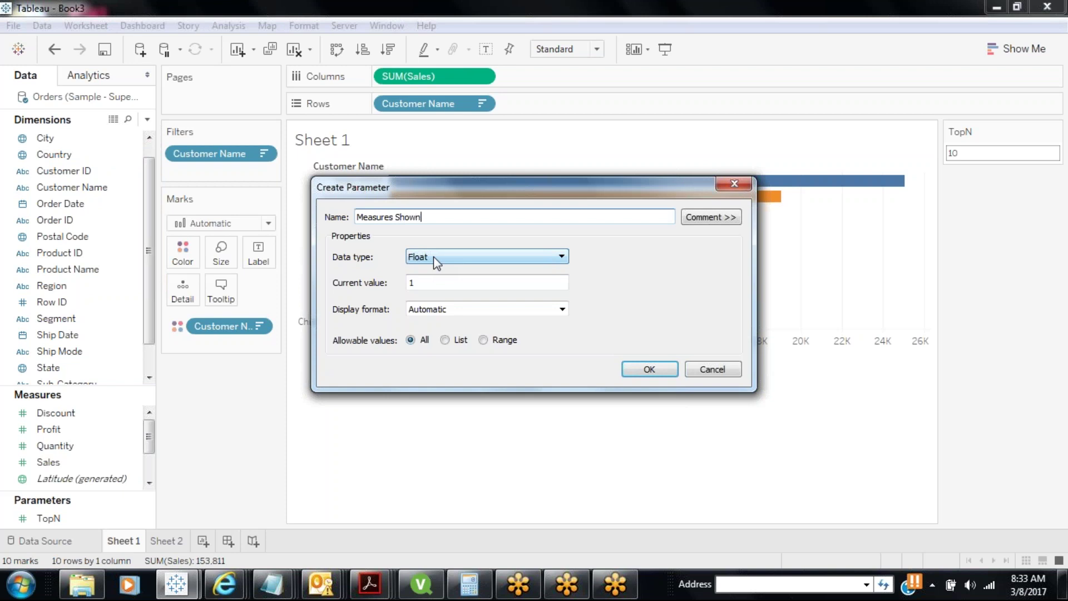
{"action": "left_click", "coordinate": [433, 256]}
{"action": "left_click", "coordinate": [433, 255]}
{"action": "left_click", "coordinate": [433, 256]}
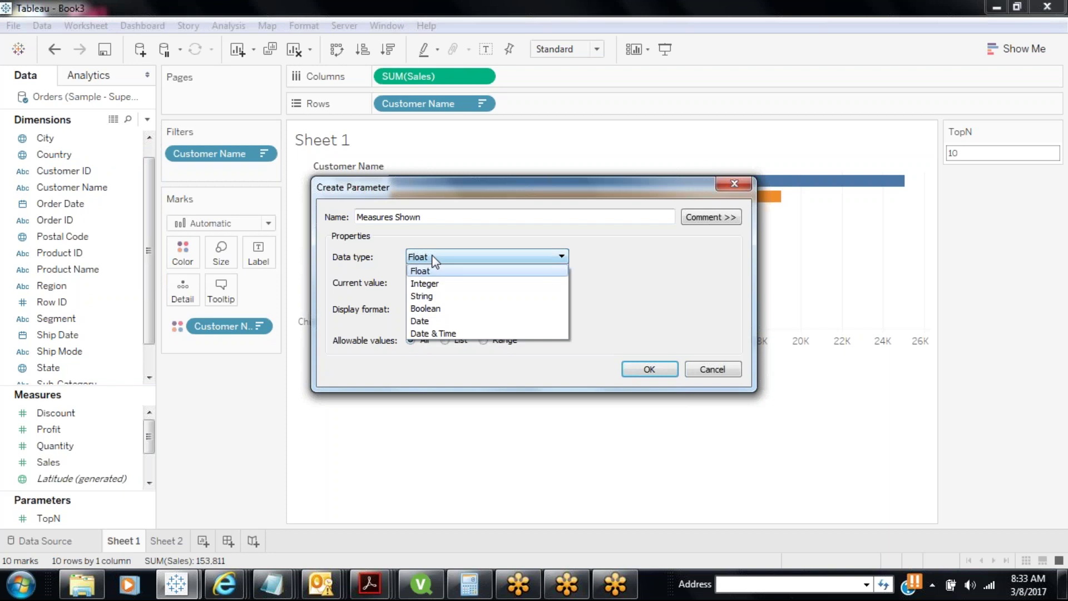
{"action": "left_click", "coordinate": [427, 297]}
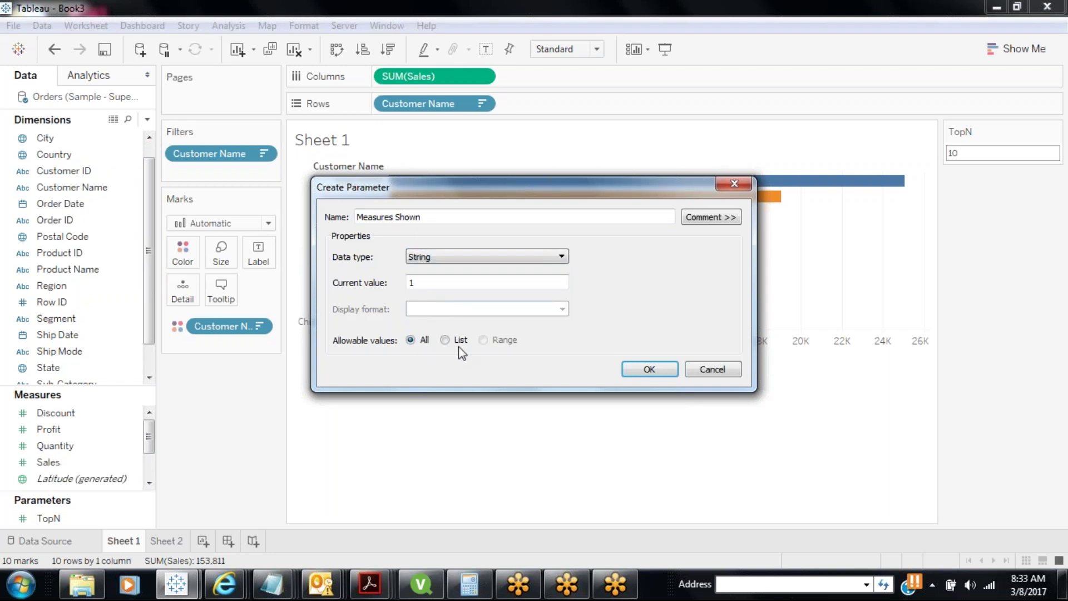
Restrict the Measures Shown parameter to a list of the values SALES, PROFIT and UNITS SOLD, and create it.
{"action": "left_click", "coordinate": [445, 340]}
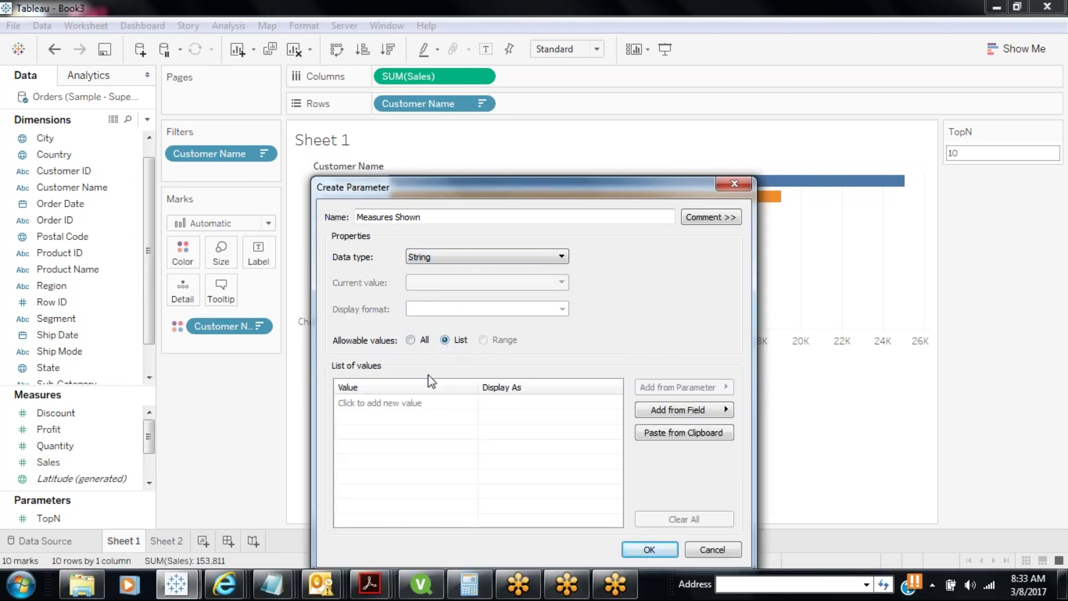
{"action": "left_click", "coordinate": [421, 403]}
{"action": "type", "text": "S"}
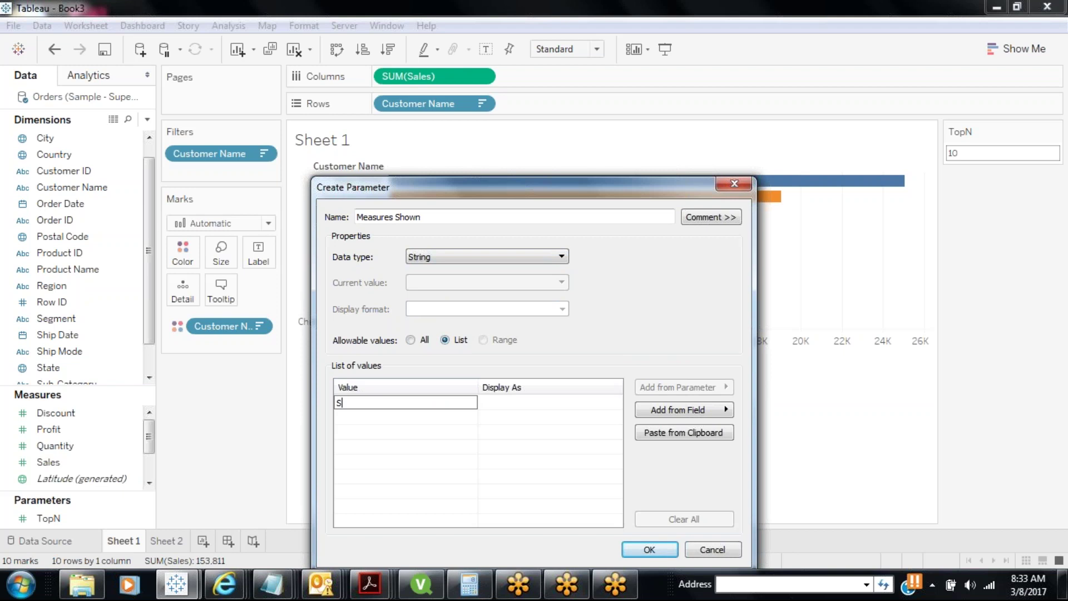
{"action": "type", "text": "ALES"}
{"action": "key", "text": "Tab"}
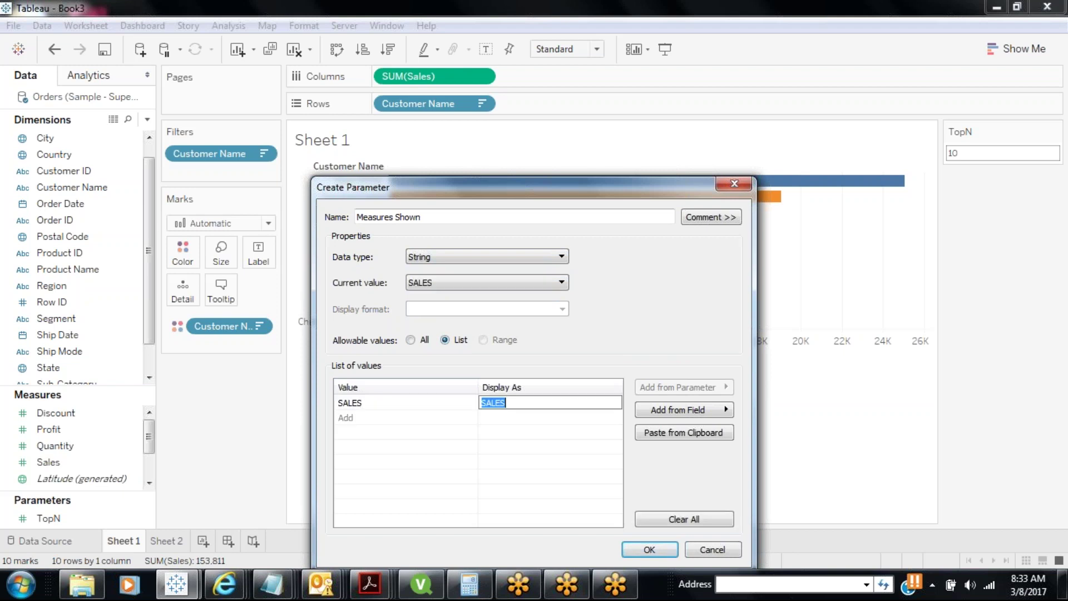
{"action": "left_click", "coordinate": [439, 420]}
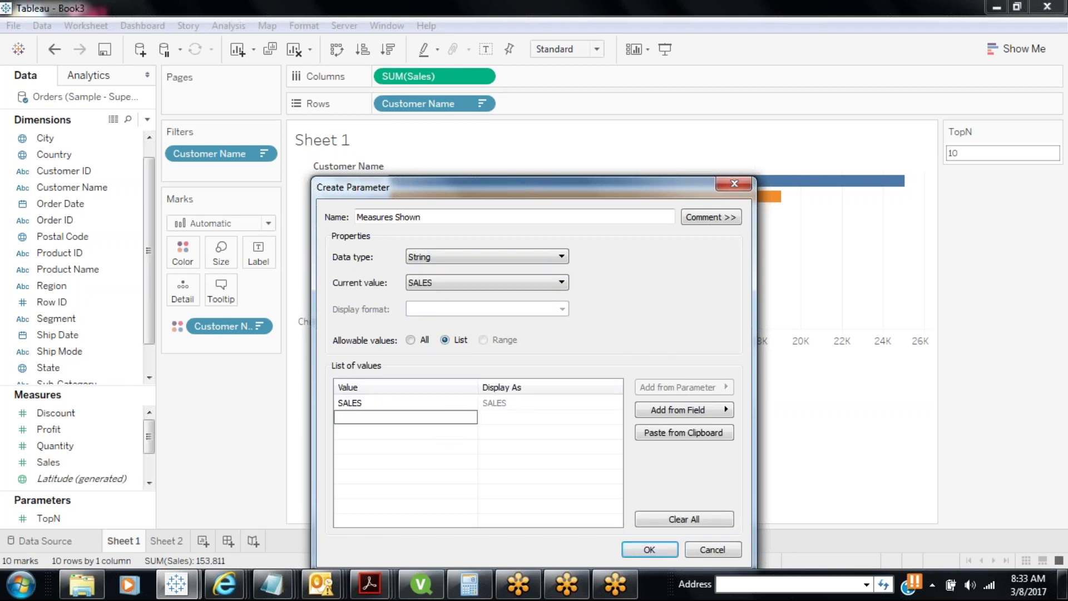
{"action": "type", "text": "PROFIT"}
{"action": "left_click", "coordinate": [419, 436]}
{"action": "type", "text": "UNITS"}
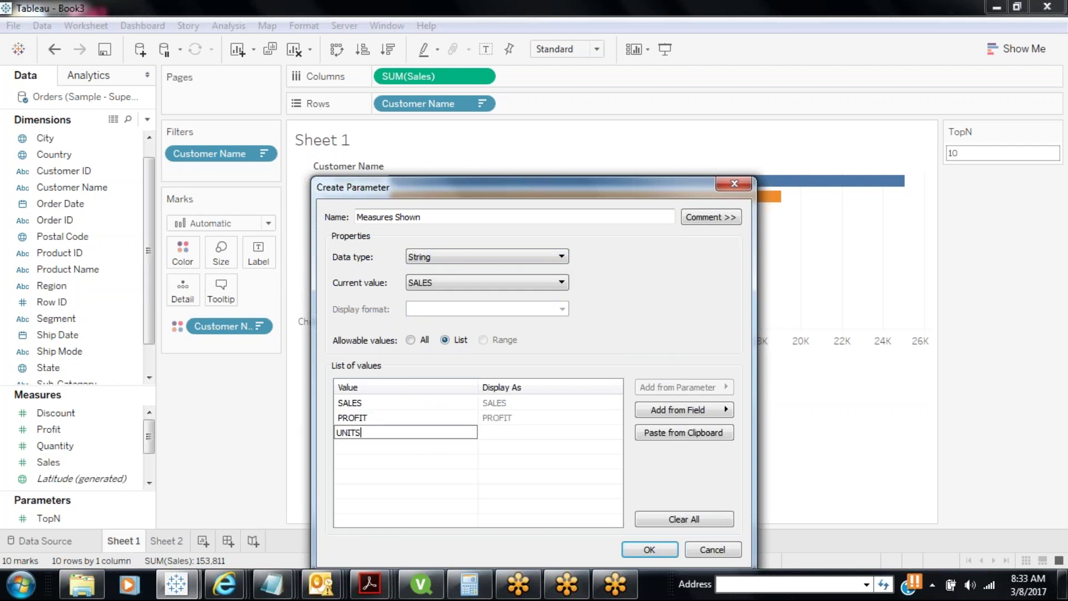
{"action": "type", "text": " SOLD"}
{"action": "key", "text": "Return"}
{"action": "left_click", "coordinate": [630, 552]}
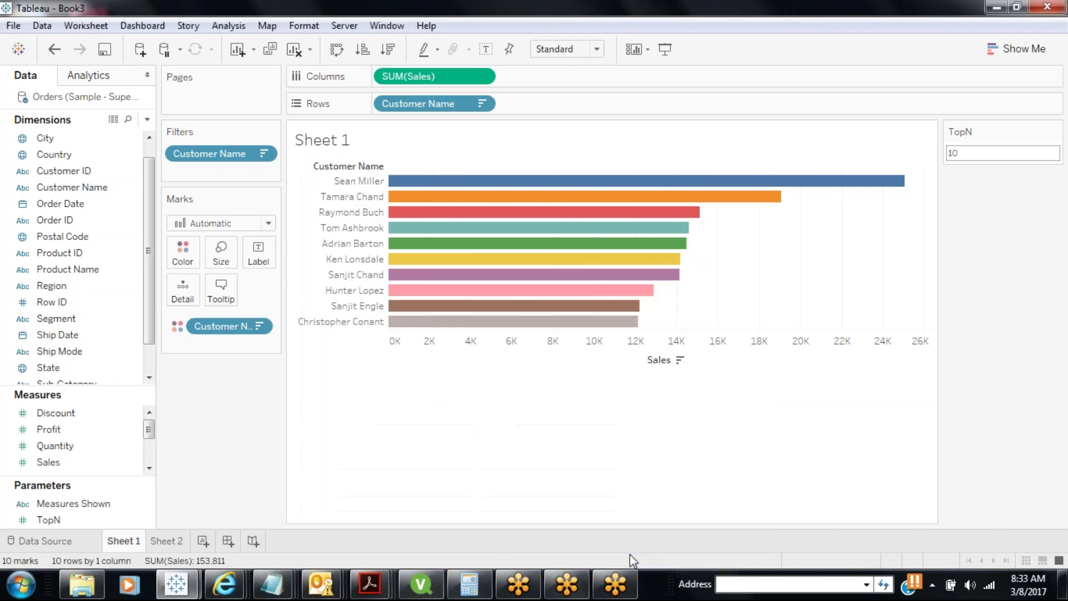
Show the Measures Shown parameter control on the sheet and choose SALES in it.
{"action": "right_click", "coordinate": [90, 509]}
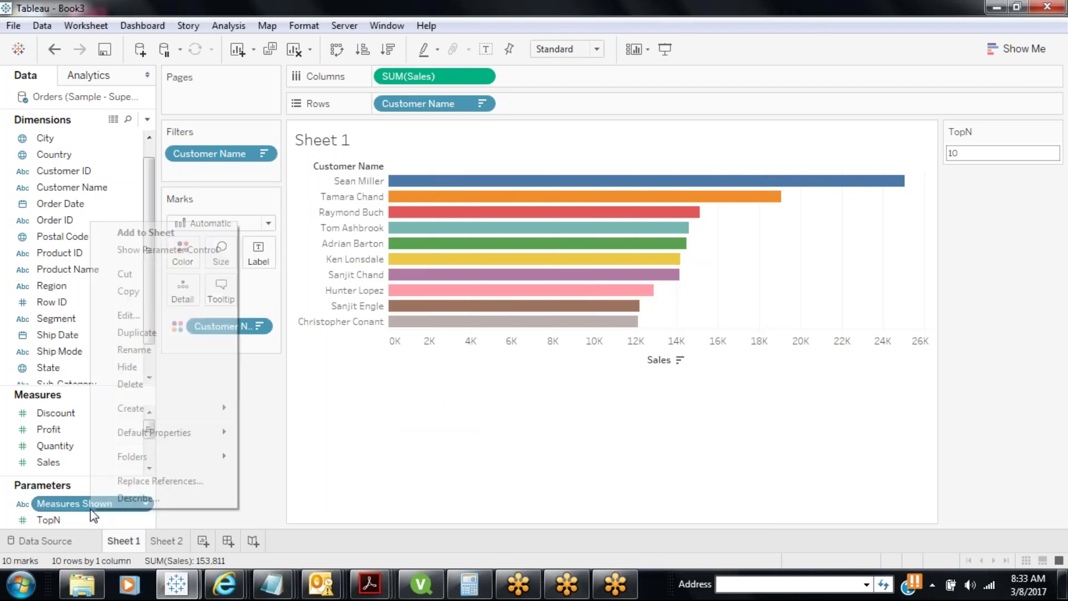
{"action": "left_click", "coordinate": [156, 182]}
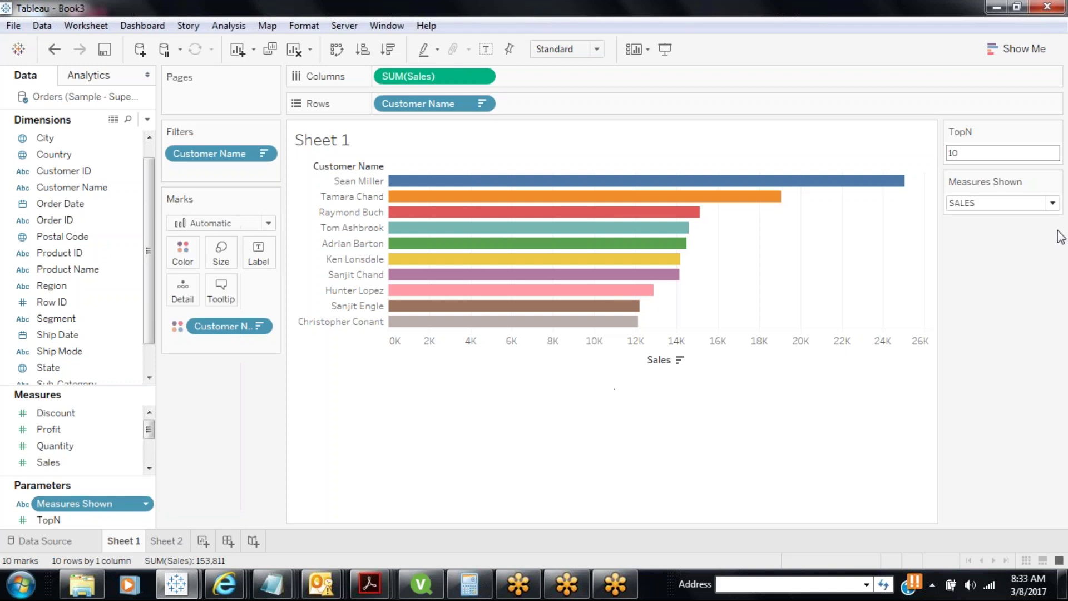
{"action": "left_click", "coordinate": [1053, 203]}
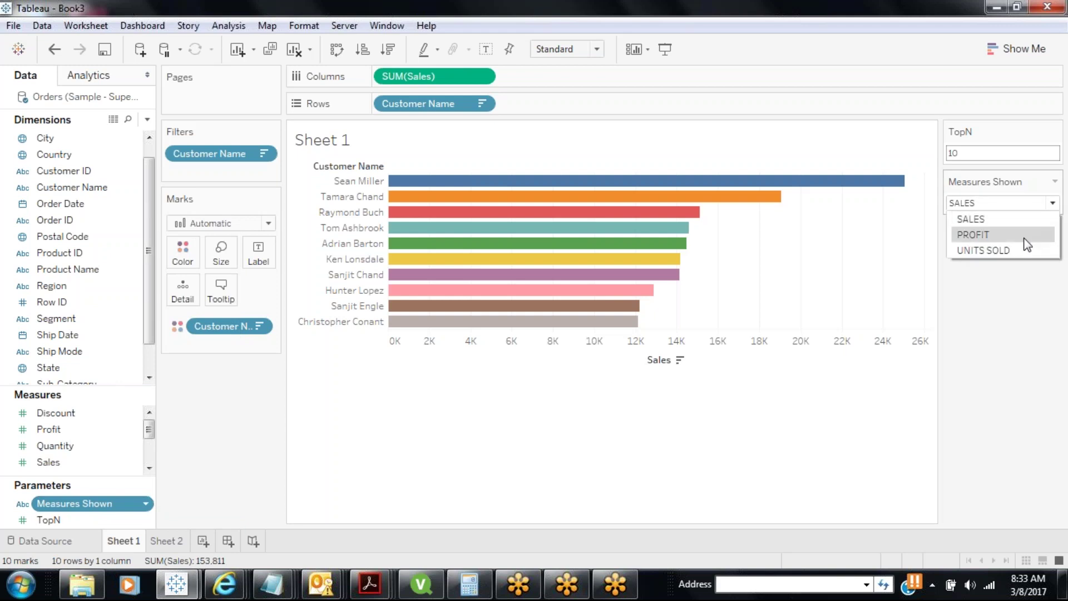
{"action": "left_click", "coordinate": [1025, 227]}
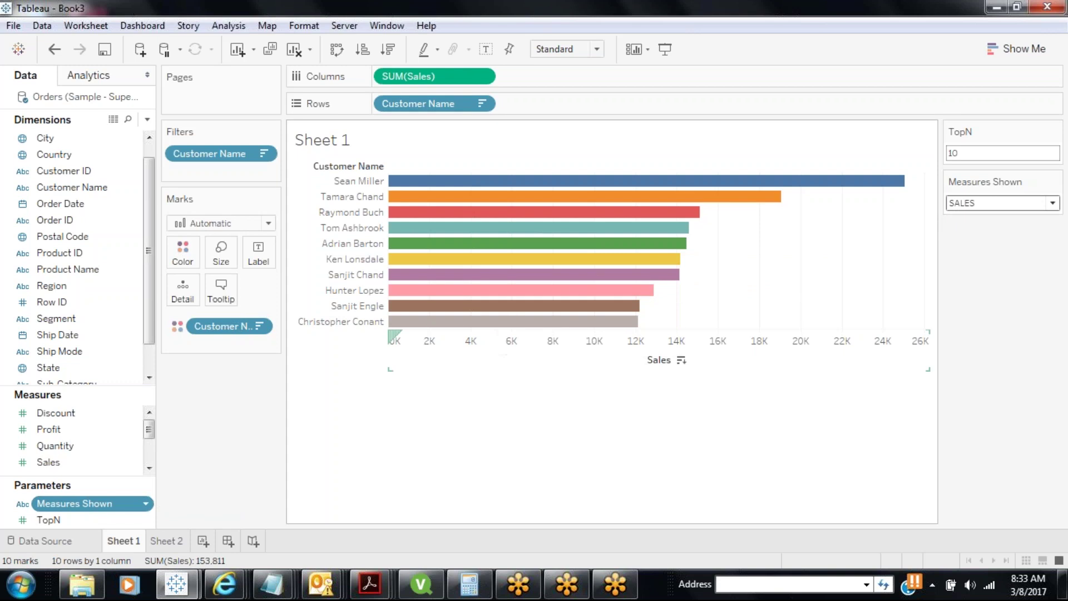
Set the Measures Shown parameter to PROFIT.
{"action": "left_click", "coordinate": [1018, 203]}
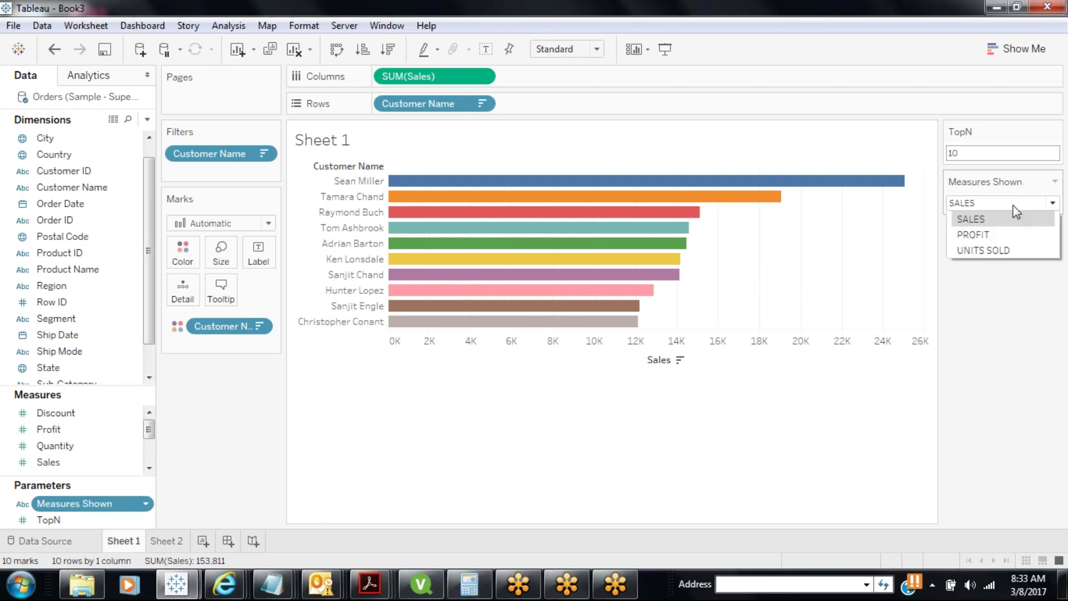
{"action": "left_click", "coordinate": [1001, 235]}
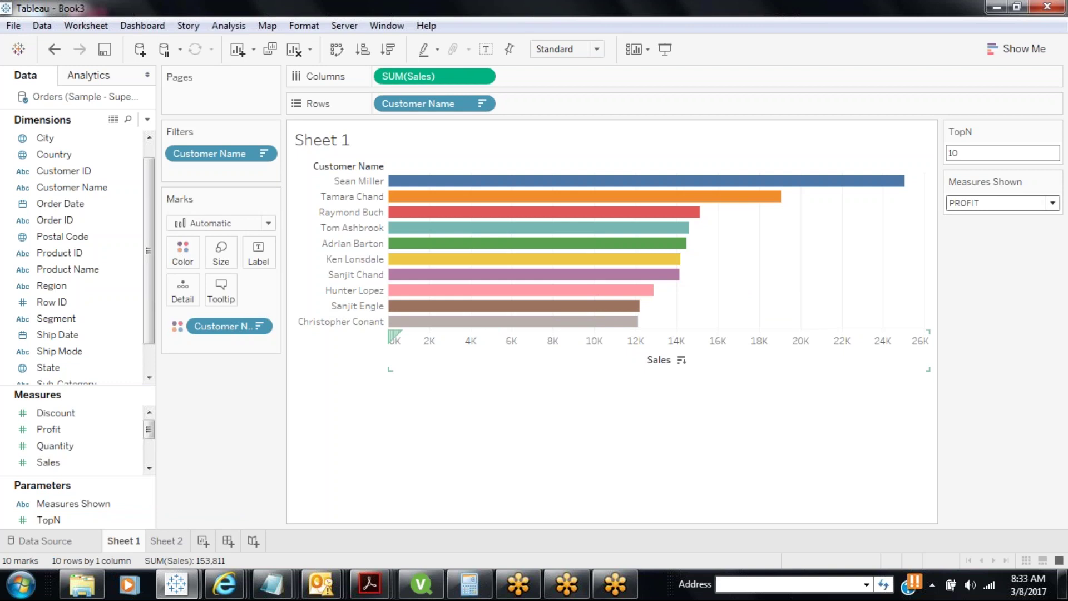
Start a new calculated field and name it Measures Showing.
{"action": "left_click", "coordinate": [147, 120]}
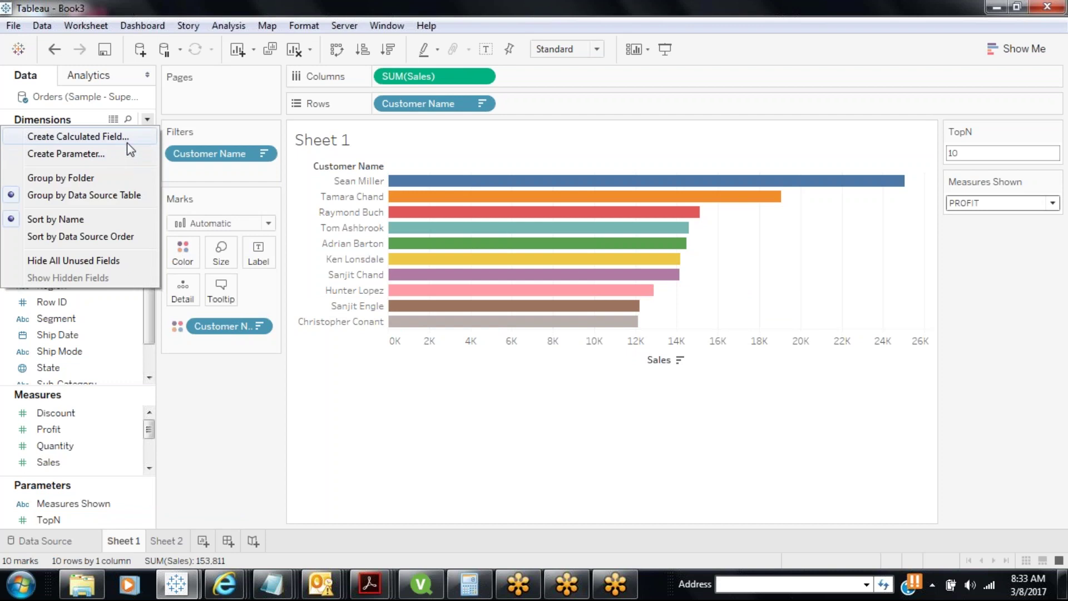
{"action": "left_click", "coordinate": [127, 142]}
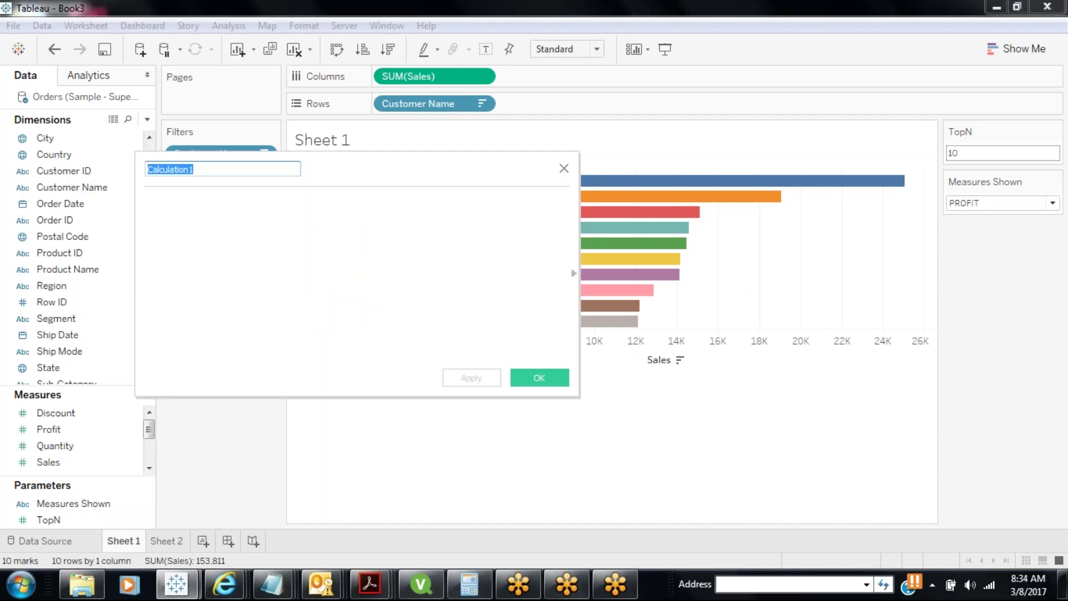
{"action": "type", "text": "Meas"}
{"action": "key", "text": "BackSpace"}
{"action": "key", "text": "BackSpace"}
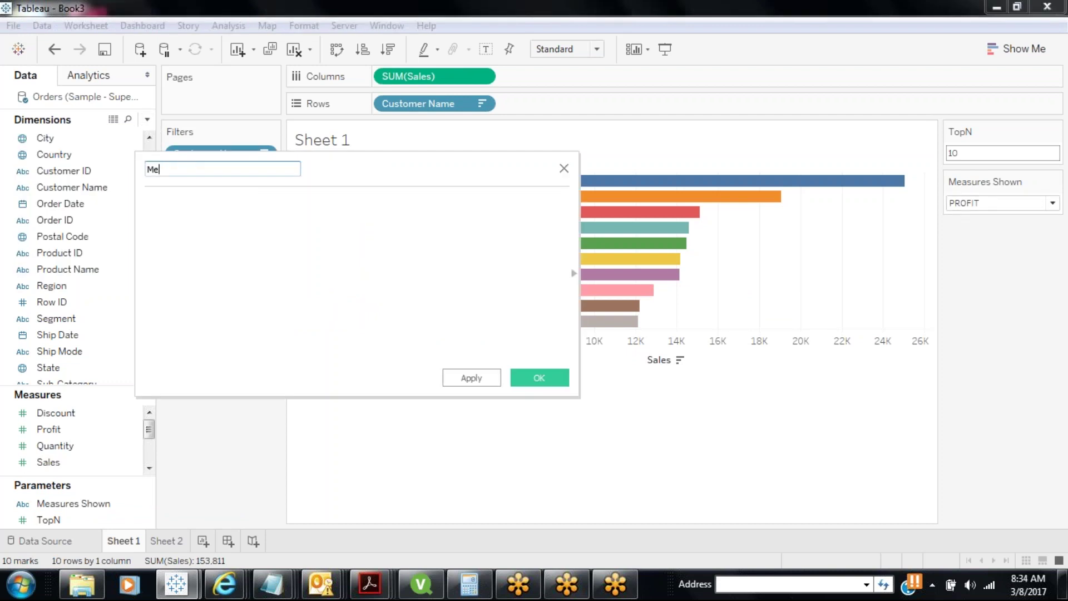
{"action": "type", "text": "asures Showing"}
Begin the formula with a CASE statement on the Measures Shown parameter and close it with END on the following line.
{"action": "left_click", "coordinate": [395, 255]}
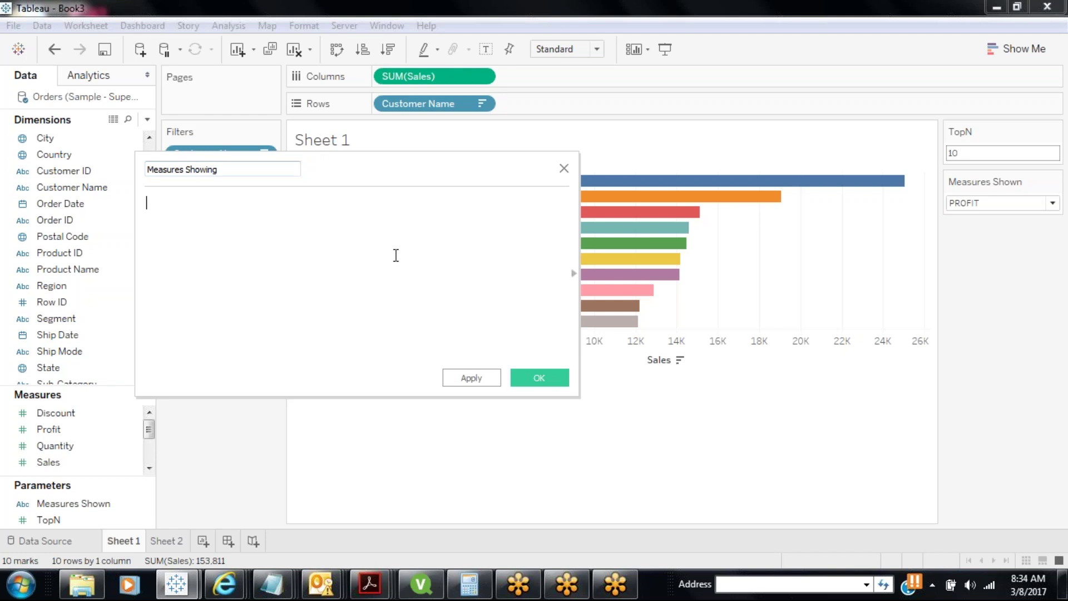
{"action": "type", "text": "case"}
{"action": "key", "text": "Return"}
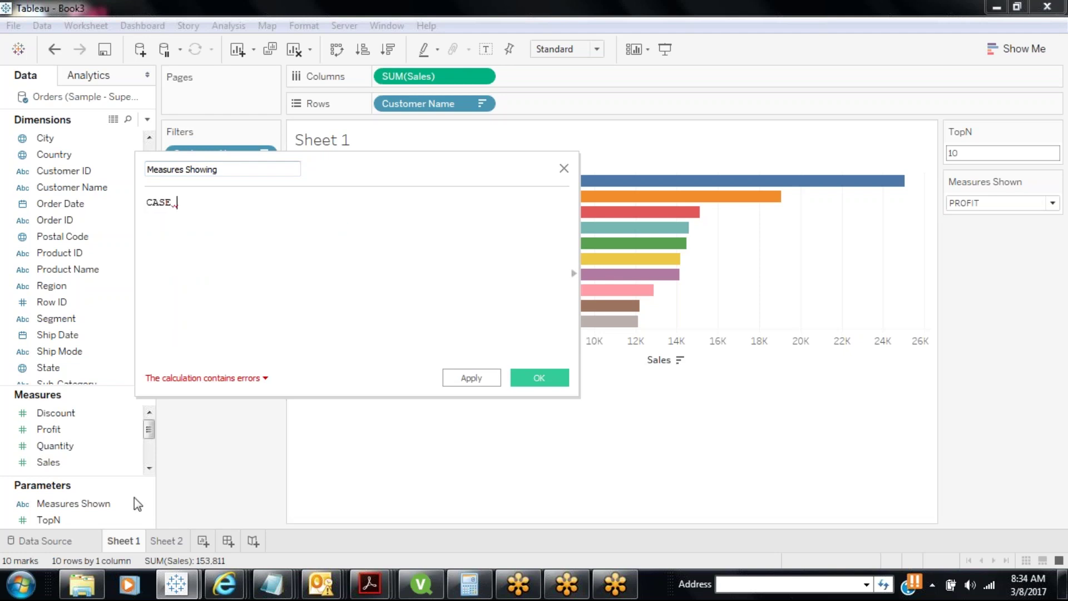
{"action": "left_click_drag", "start_coordinate": [134, 499], "coordinate": [264, 262]}
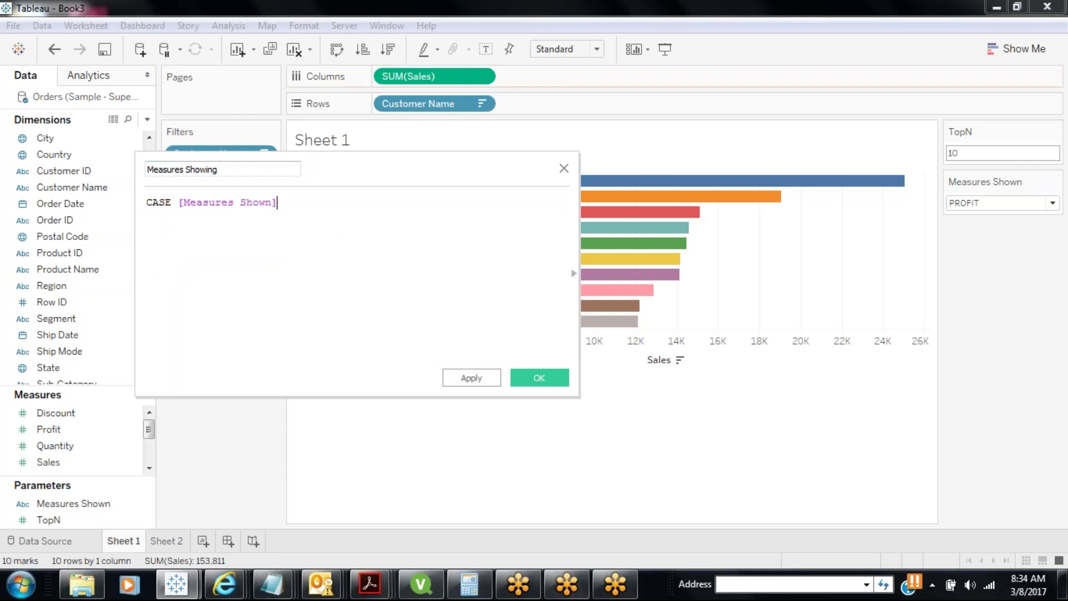
{"action": "type", "text": "END"}
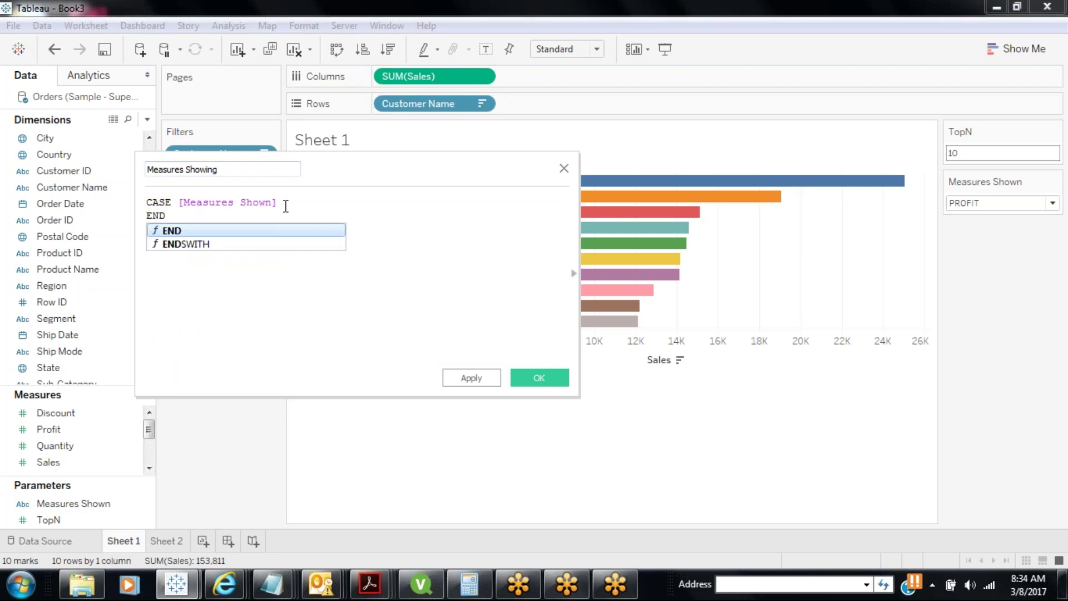
Add WHEN lines for "PROFIT", "SALES" and "UNITS SOLD" between the CASE and END lines.
{"action": "left_click", "coordinate": [285, 206]}
{"action": "key", "text": "Return"}
{"action": "type", "text": "WHE"}
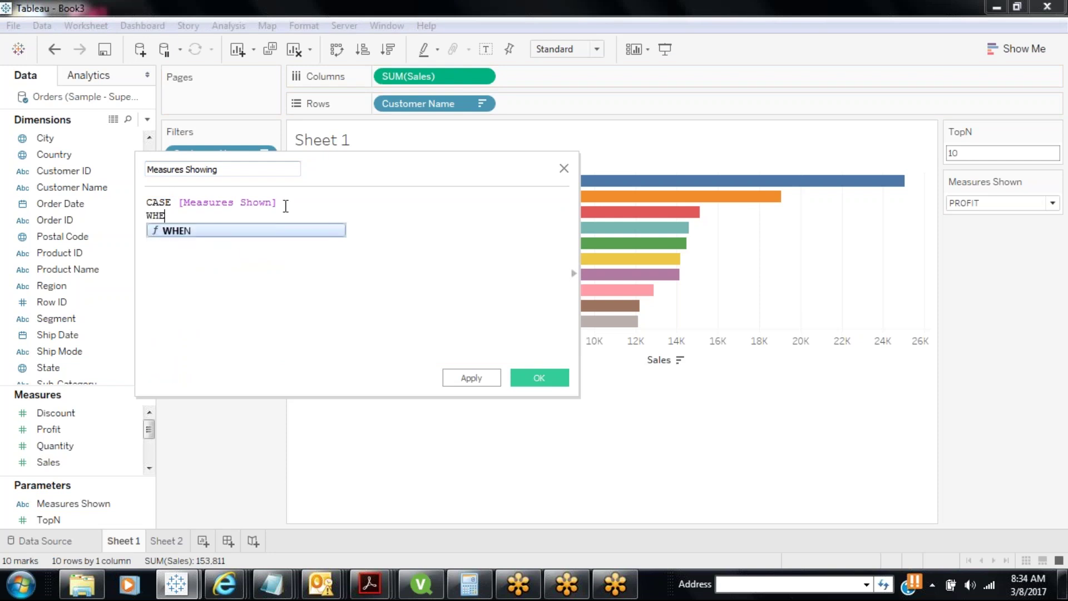
{"action": "type", "text": "N \"\""}
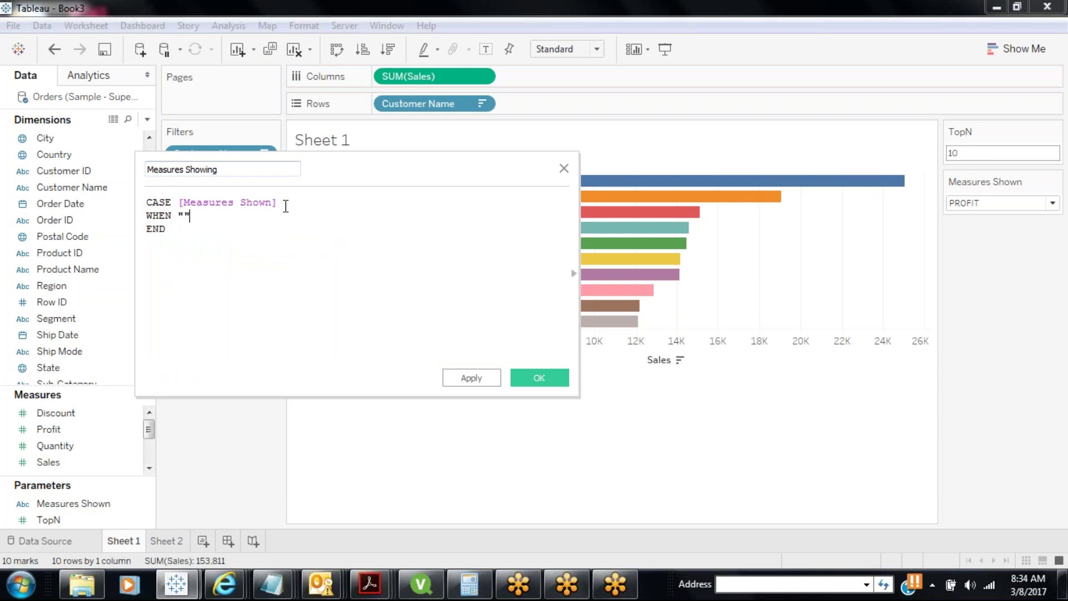
{"action": "type", "text": "PROFT"}
{"action": "type", "text": "T"}
{"action": "key", "text": "End"}
{"action": "key", "text": "Return"}
{"action": "type", "text": "WHEN \"SALES"}
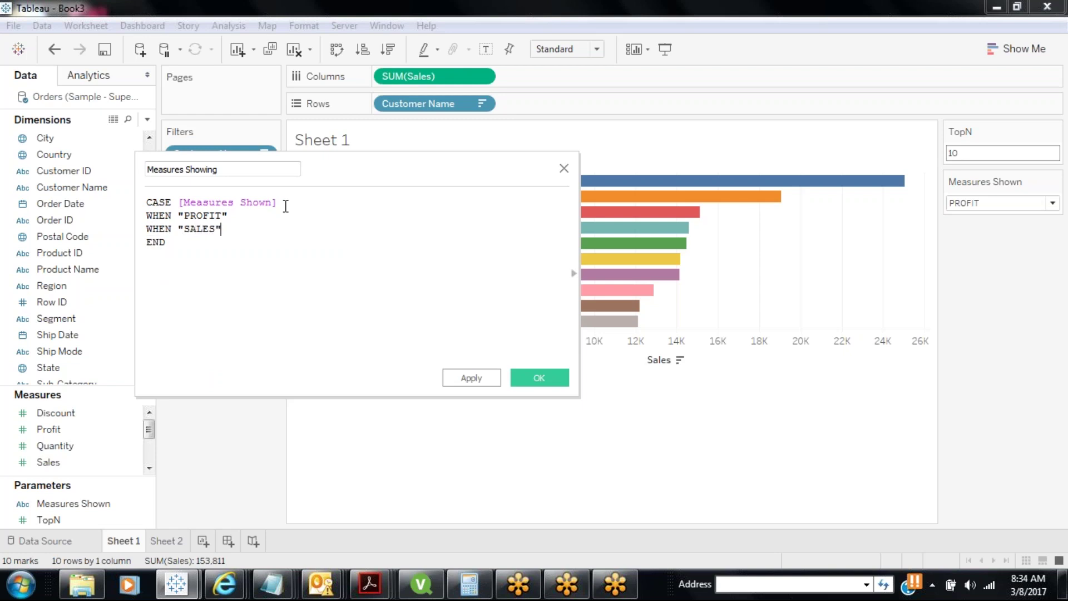
{"action": "key", "text": "Return"}
{"action": "type", "text": "WHEN \"UNITS SOLD\""}
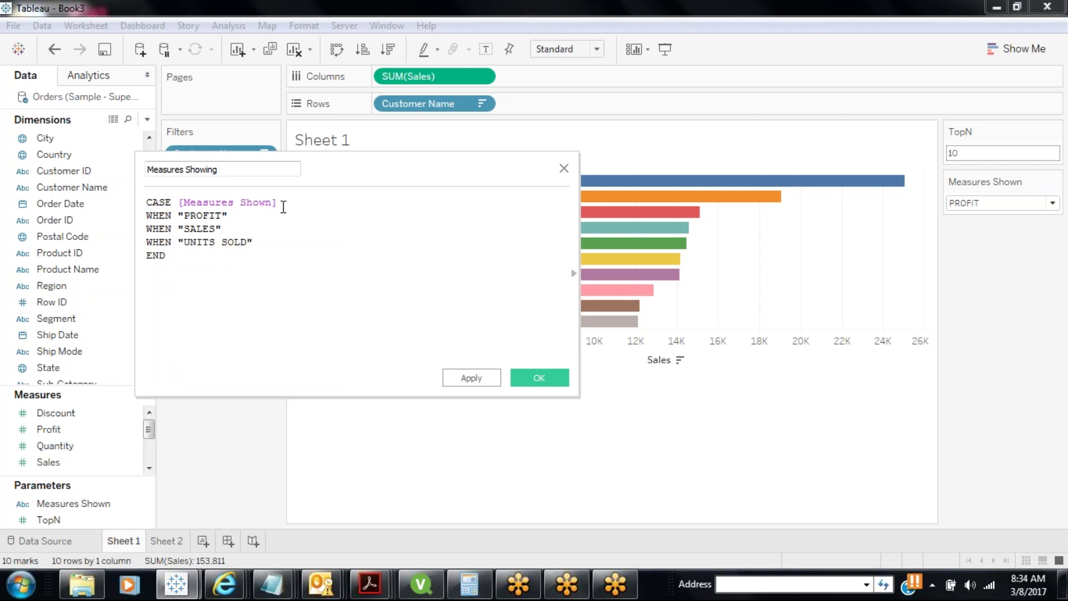
Complete the WHEN lines with THEN [Profit], THEN [Sales] and THEN [Quantity] respectively, and save the calculated field.
{"action": "left_click", "coordinate": [278, 213]}
{"action": "type", "text": "THEN"}
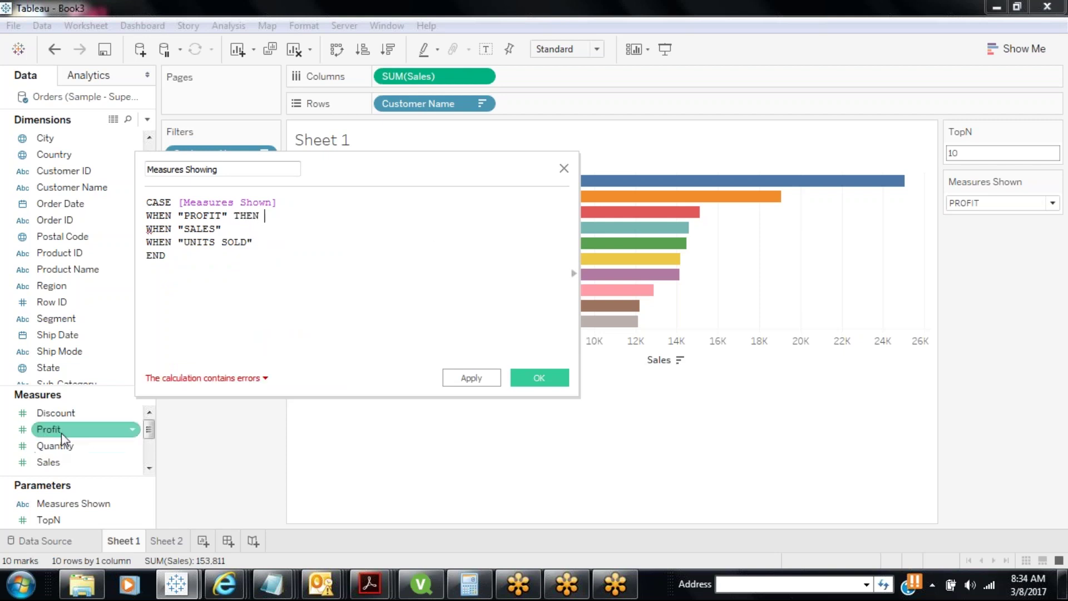
{"action": "left_click_drag", "start_coordinate": [61, 431], "coordinate": [305, 234]}
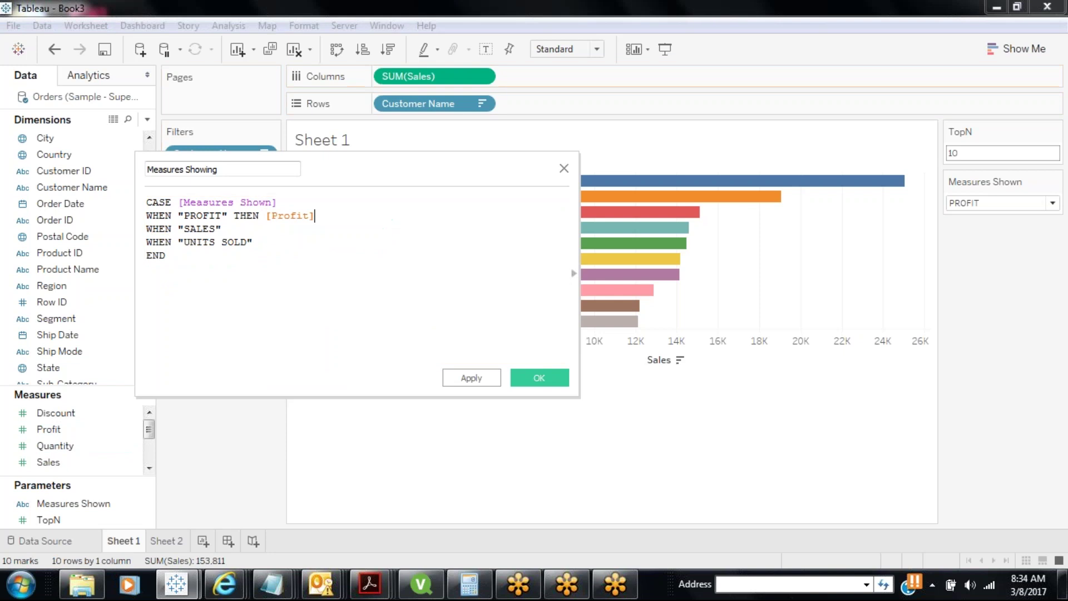
{"action": "type", "text": "THEN"}
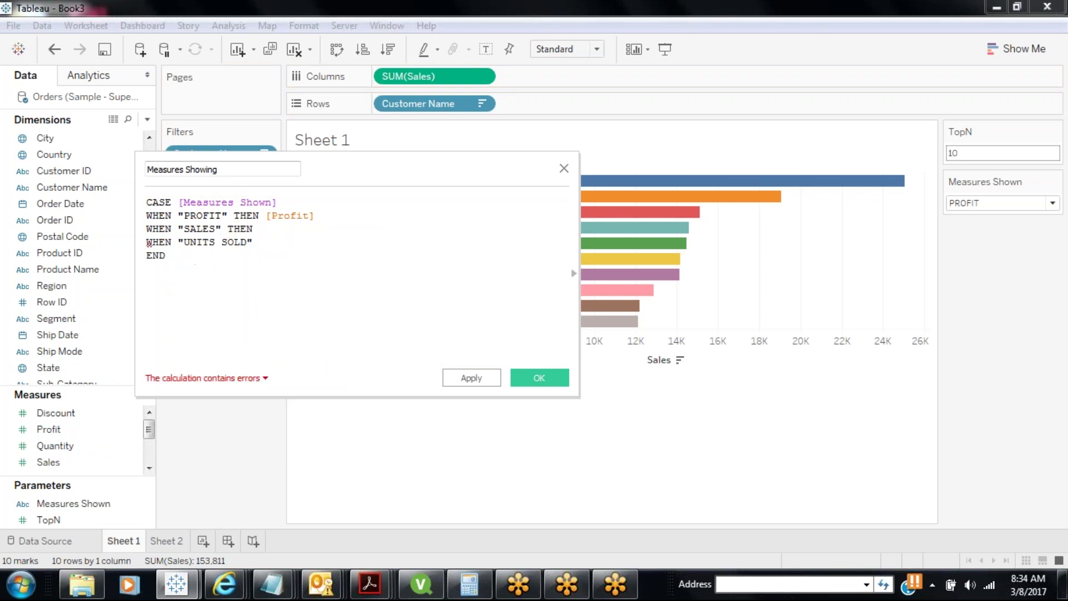
{"action": "left_click_drag", "start_coordinate": [83, 466], "coordinate": [308, 242]}
{"action": "left_click", "coordinate": [277, 246]}
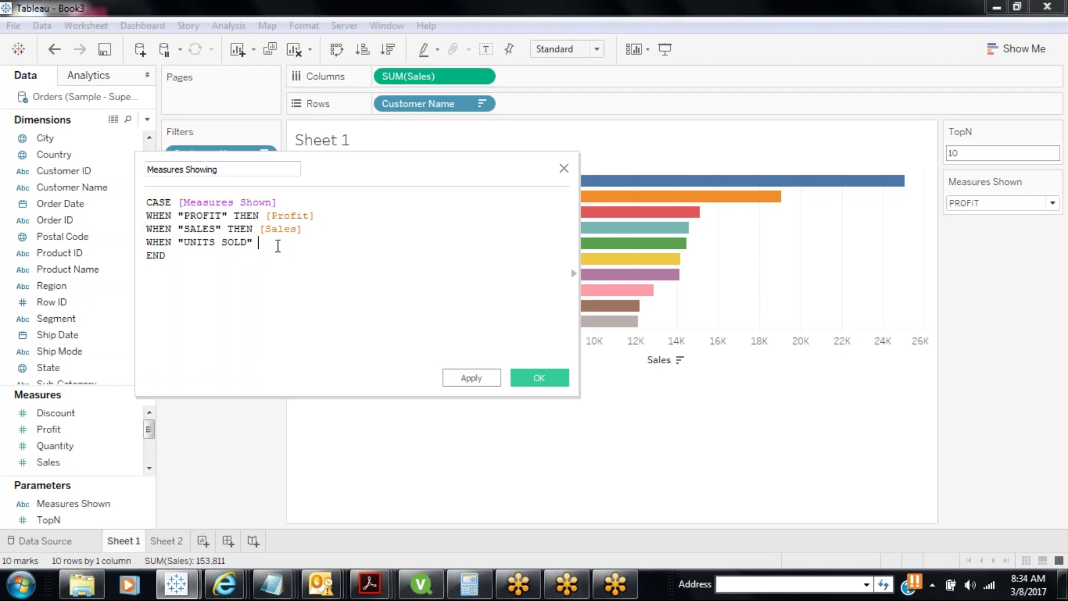
{"action": "type", "text": "THEN"}
{"action": "left_click_drag", "start_coordinate": [58, 450], "coordinate": [324, 283]}
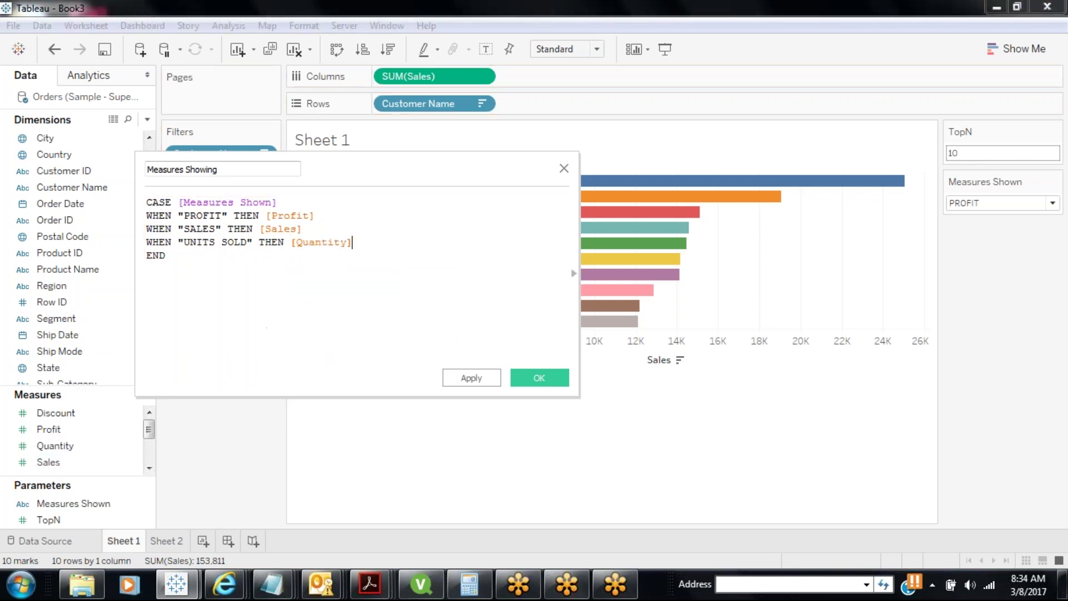
{"action": "left_click", "coordinate": [466, 372]}
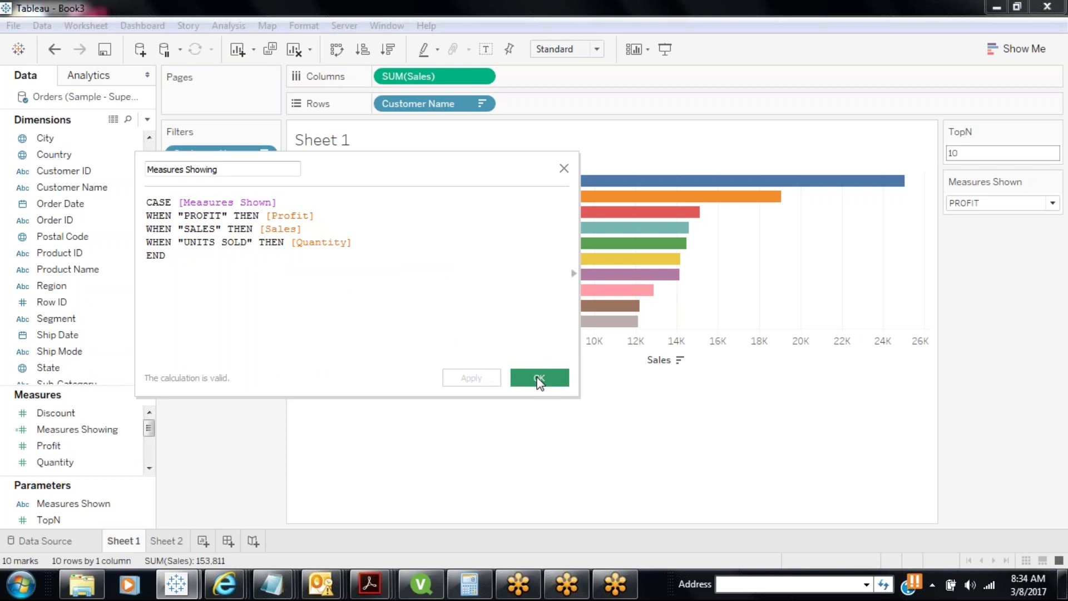
{"action": "left_click", "coordinate": [534, 377]}
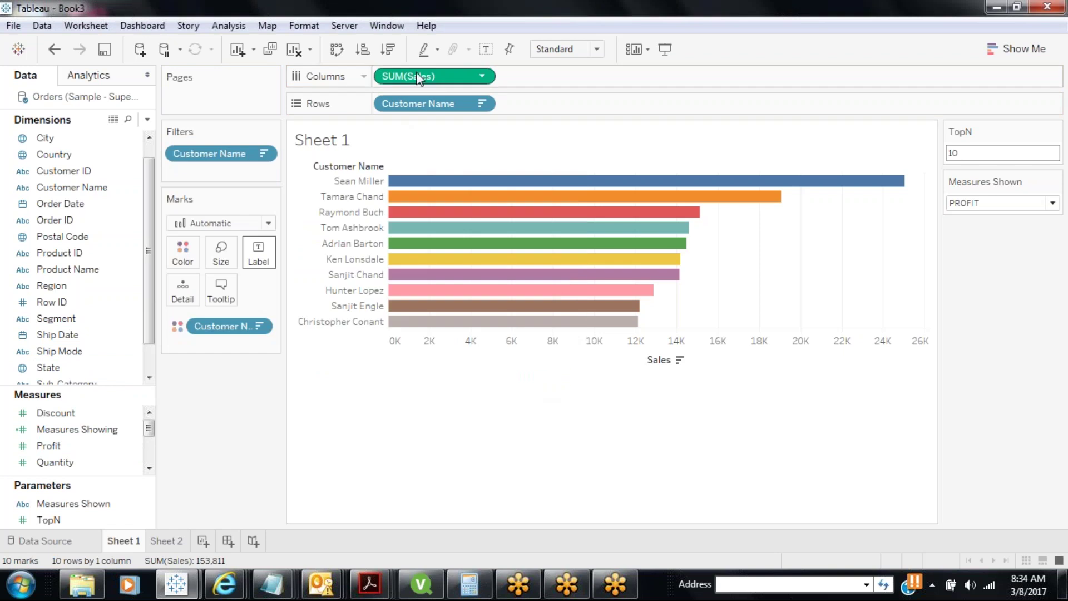
Replace SUM(Sales) on Columns with the Measures Showing field.
{"action": "left_click_drag", "start_coordinate": [416, 73], "coordinate": [200, 444]}
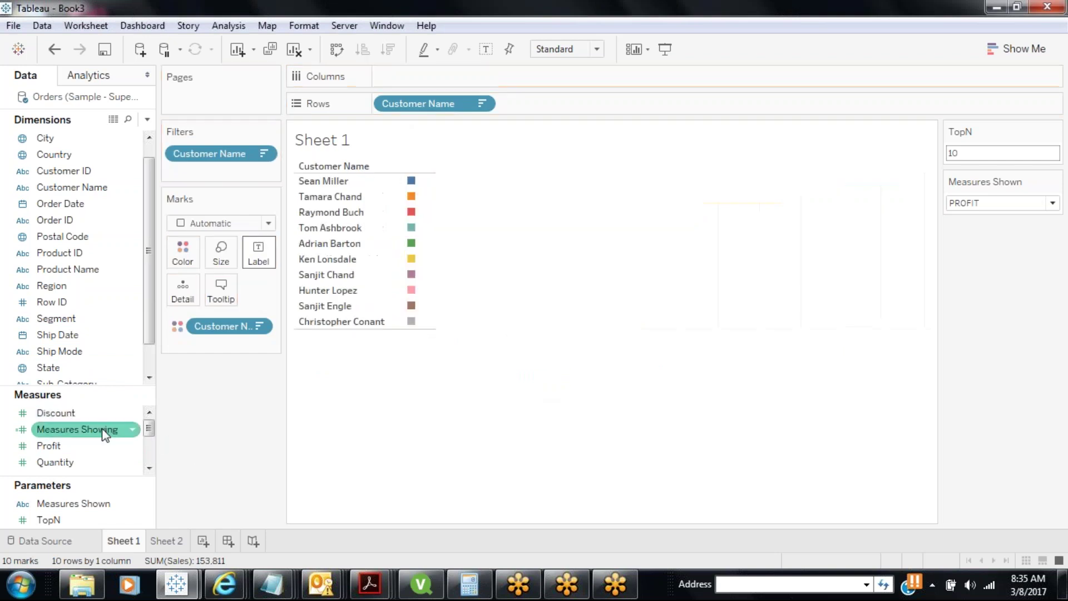
{"action": "left_click_drag", "start_coordinate": [105, 434], "coordinate": [460, 75]}
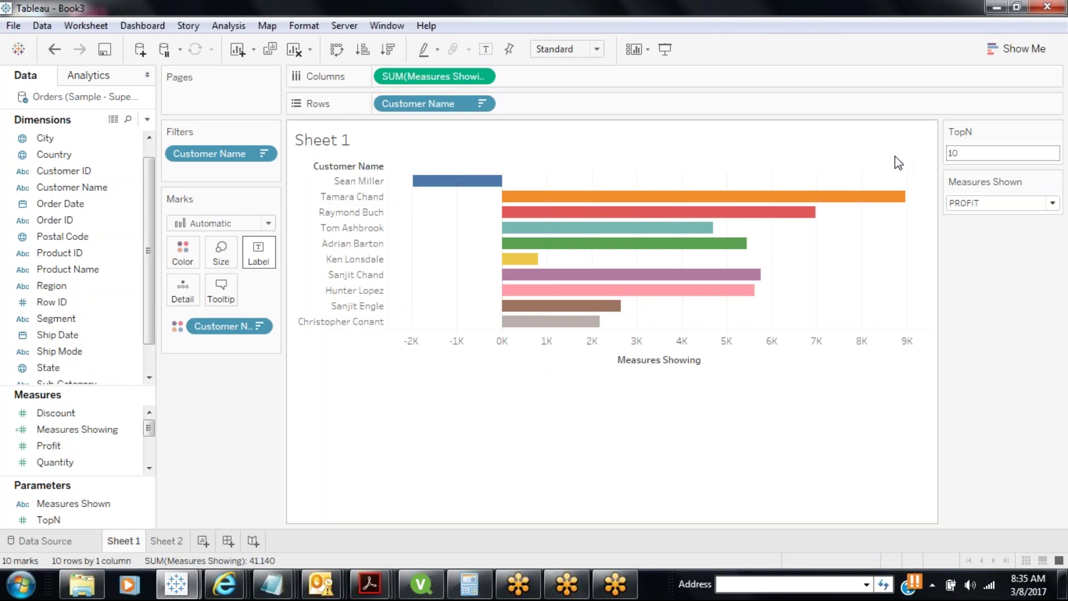
Test the chart by switching the Measures Shown parameter to SALES and on to UNITS SOLD.
{"action": "left_click", "coordinate": [968, 203]}
{"action": "left_click", "coordinate": [971, 217]}
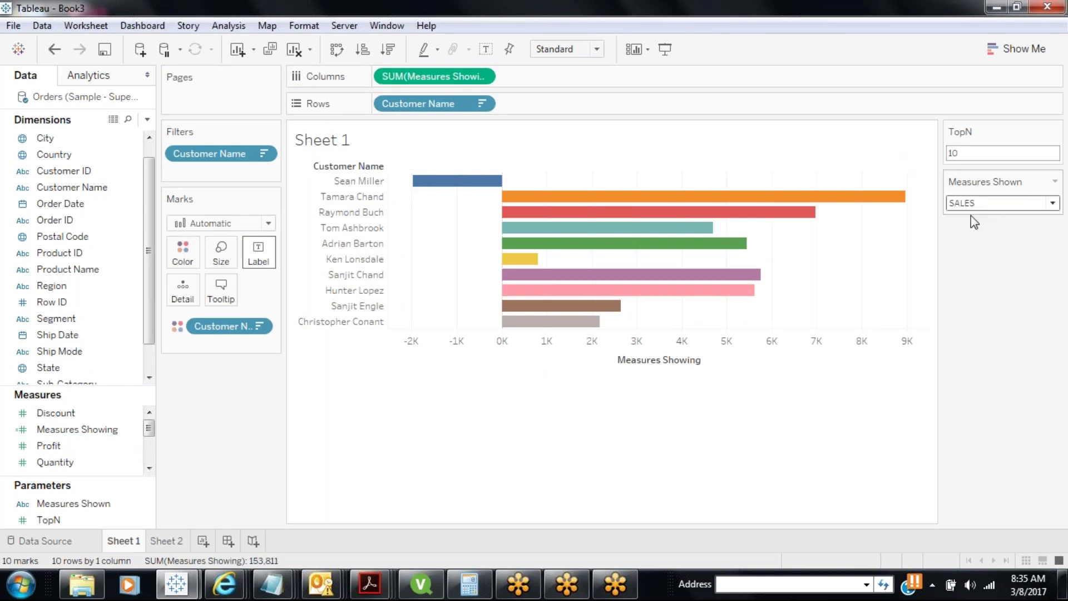
{"action": "left_click", "coordinate": [977, 201]}
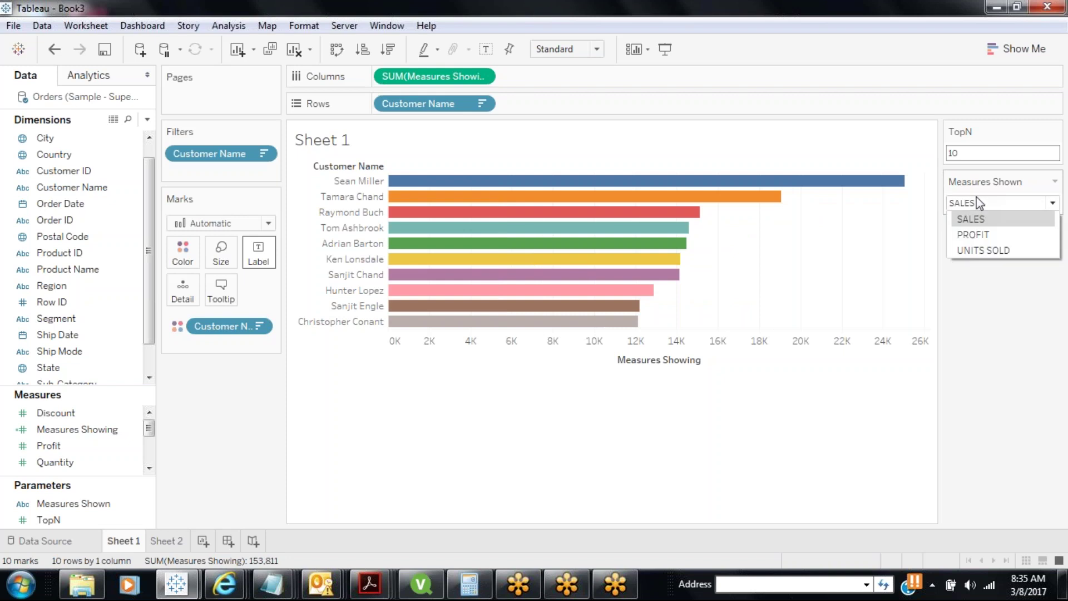
{"action": "left_click", "coordinate": [971, 248]}
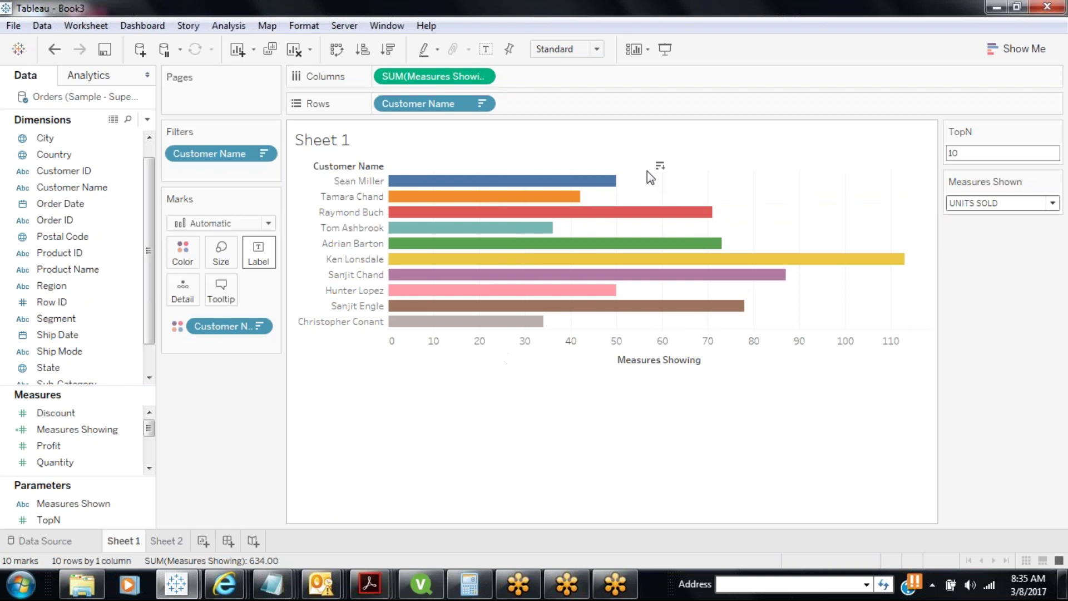
Sort the Customer Name rows in descending order by the sum of Measures Showing, and show mark labels on the bars.
{"action": "left_click", "coordinate": [483, 104]}
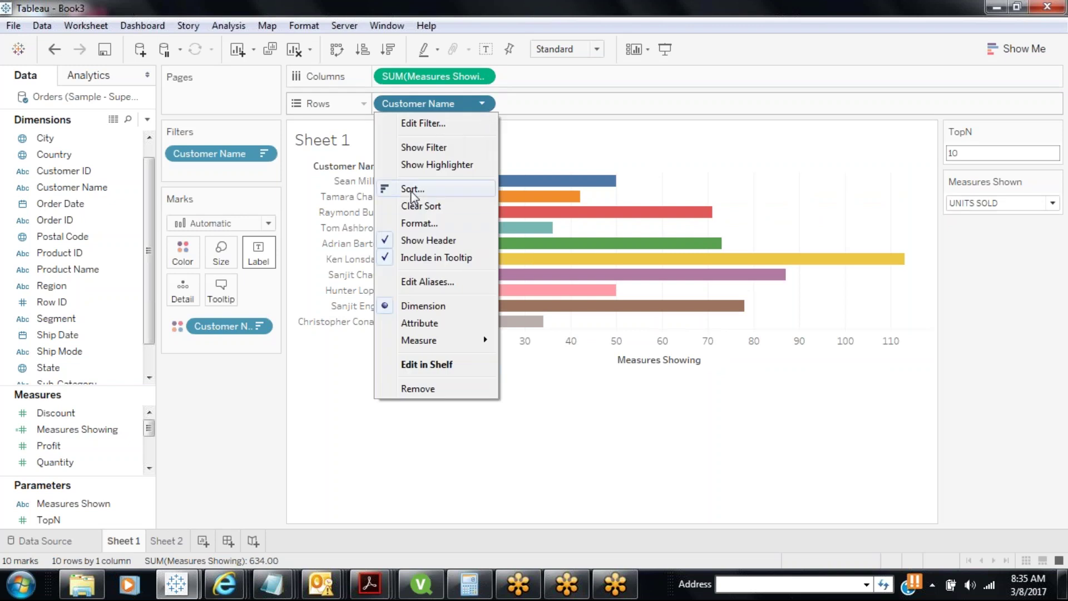
{"action": "left_click", "coordinate": [412, 191]}
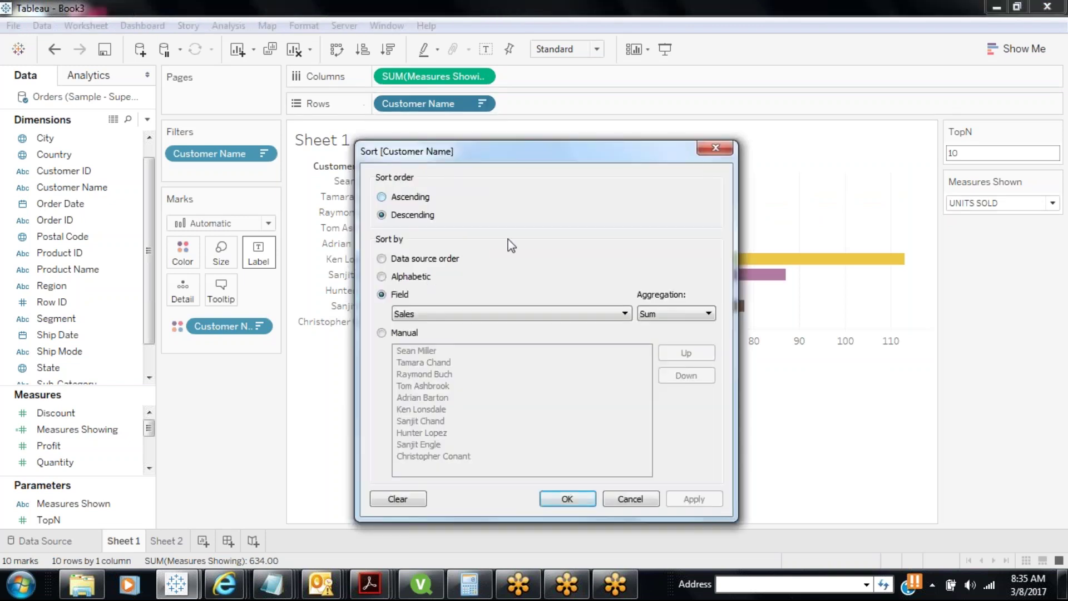
{"action": "left_click", "coordinate": [423, 312]}
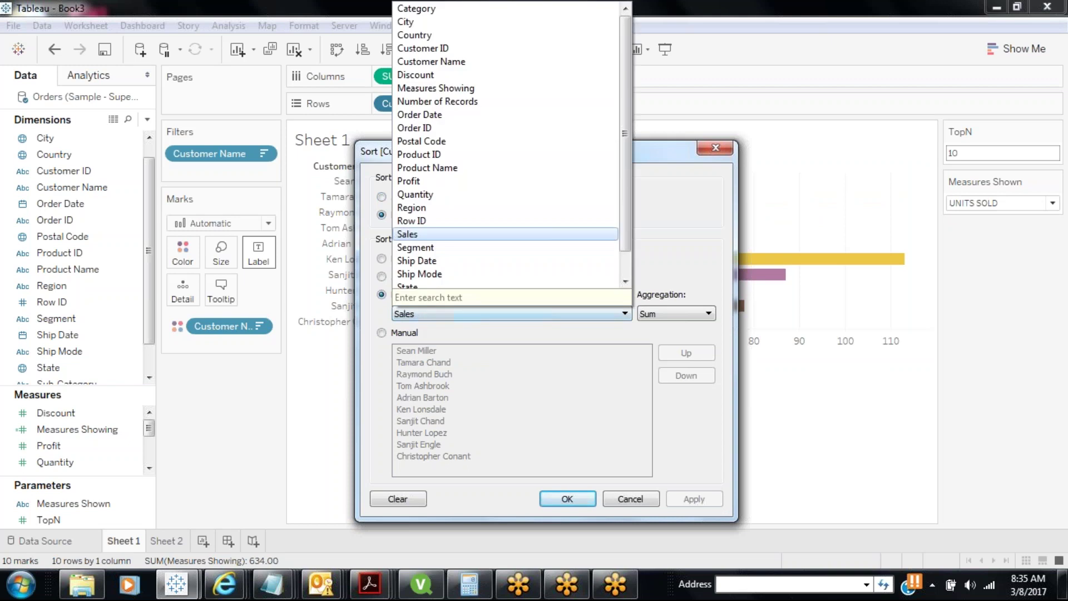
{"action": "left_click", "coordinate": [435, 88]}
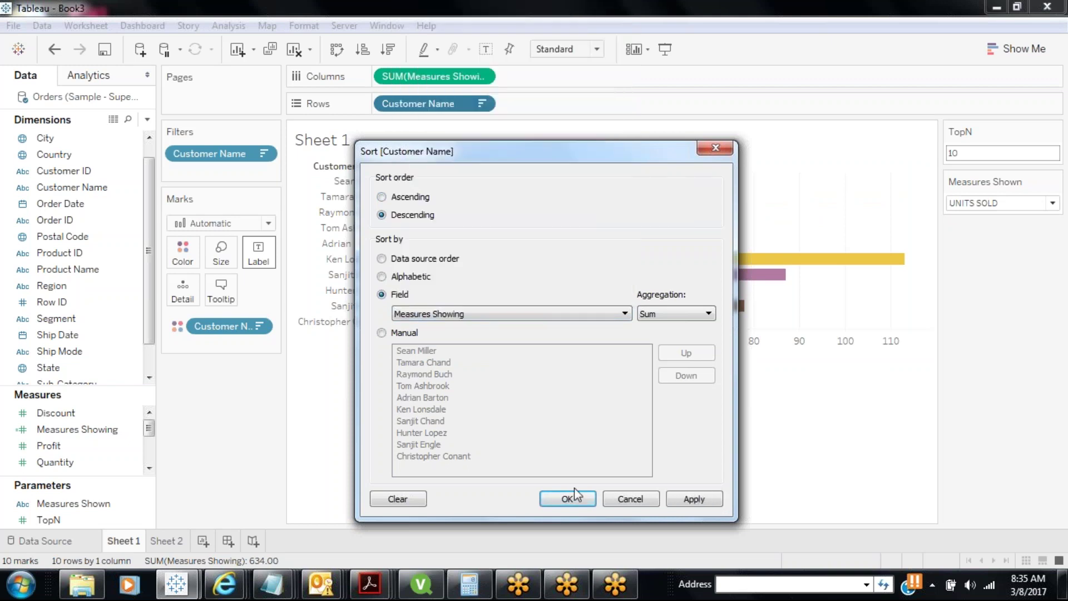
{"action": "left_click", "coordinate": [696, 500]}
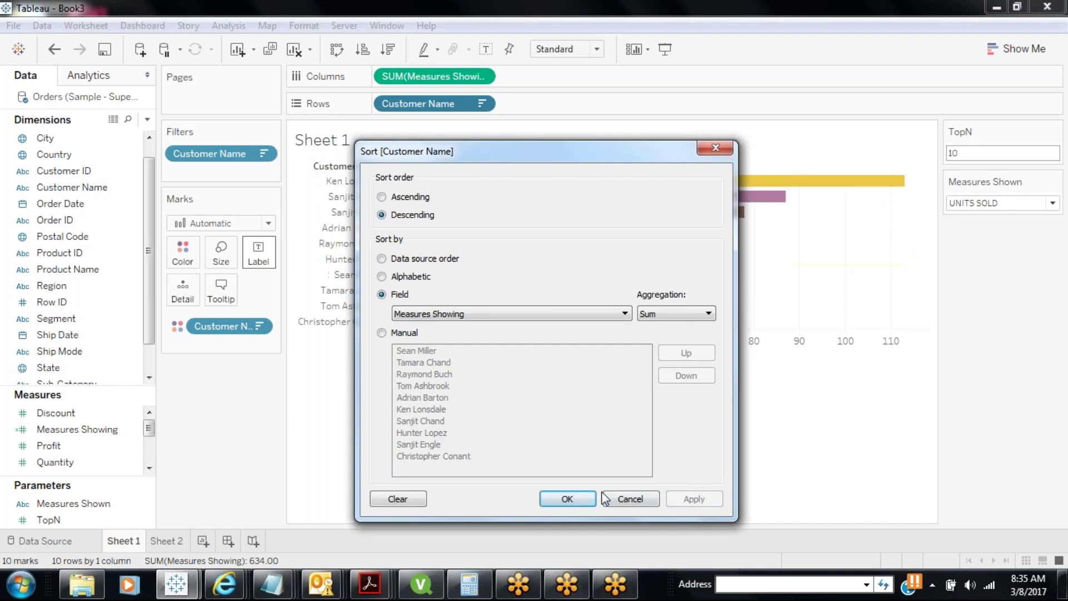
{"action": "left_click", "coordinate": [568, 498]}
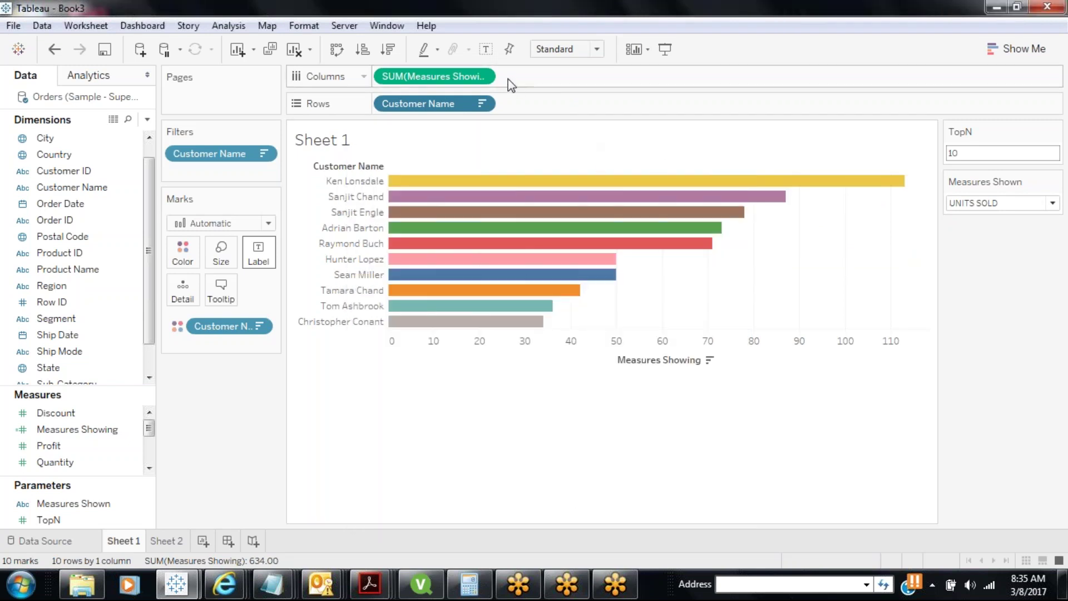
{"action": "left_click", "coordinate": [492, 58]}
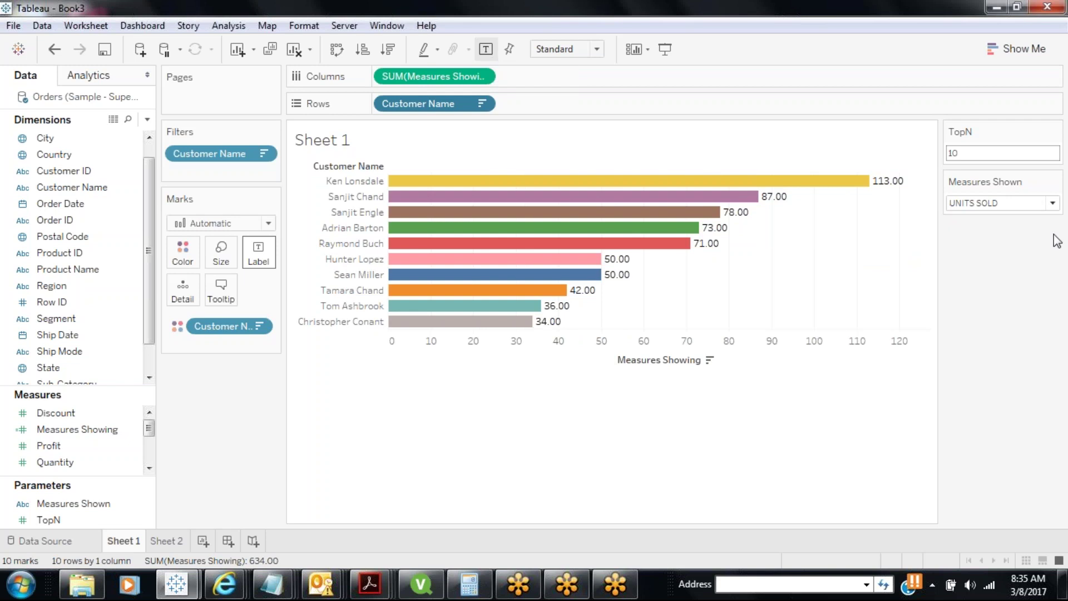
Check the sorted, labelled bars with the Measures Shown parameter at SALES, and leave it set to PROFIT.
{"action": "left_click", "coordinate": [1052, 204]}
{"action": "left_click", "coordinate": [1027, 219]}
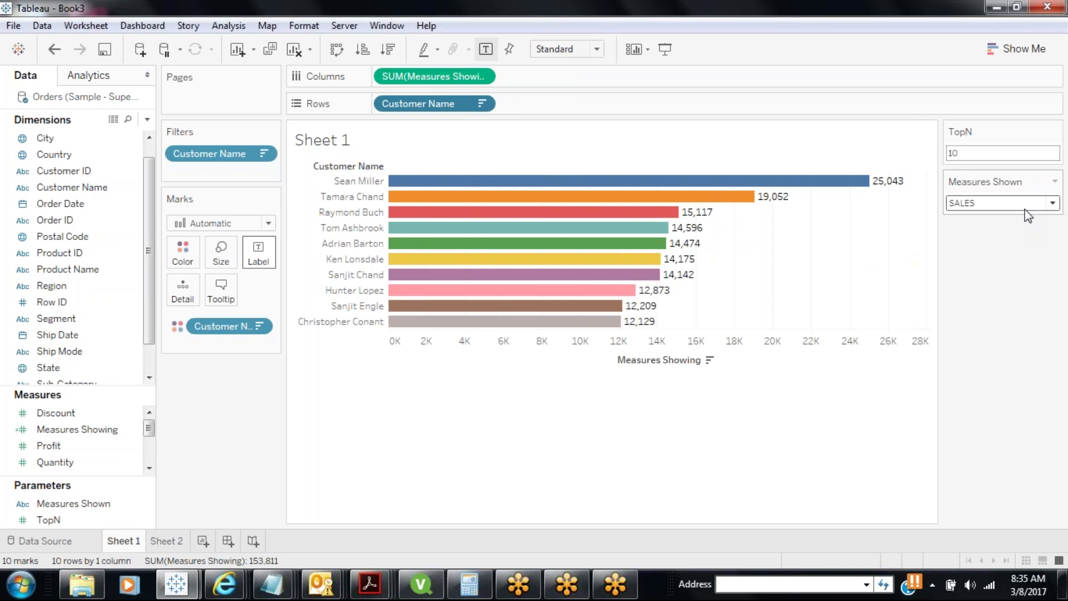
{"action": "left_click", "coordinate": [1026, 209]}
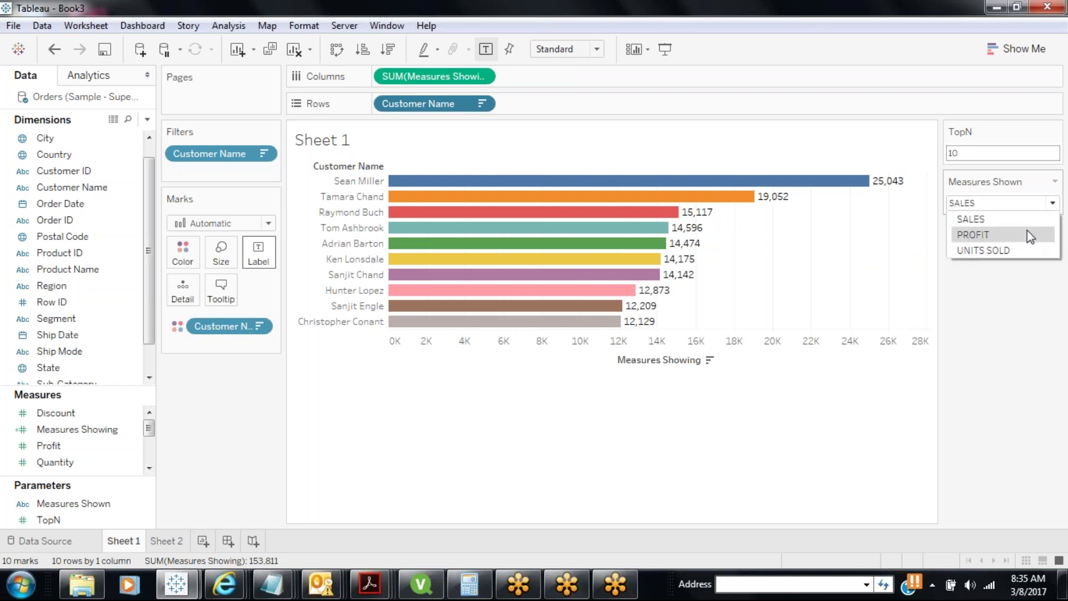
{"action": "left_click", "coordinate": [1027, 229]}
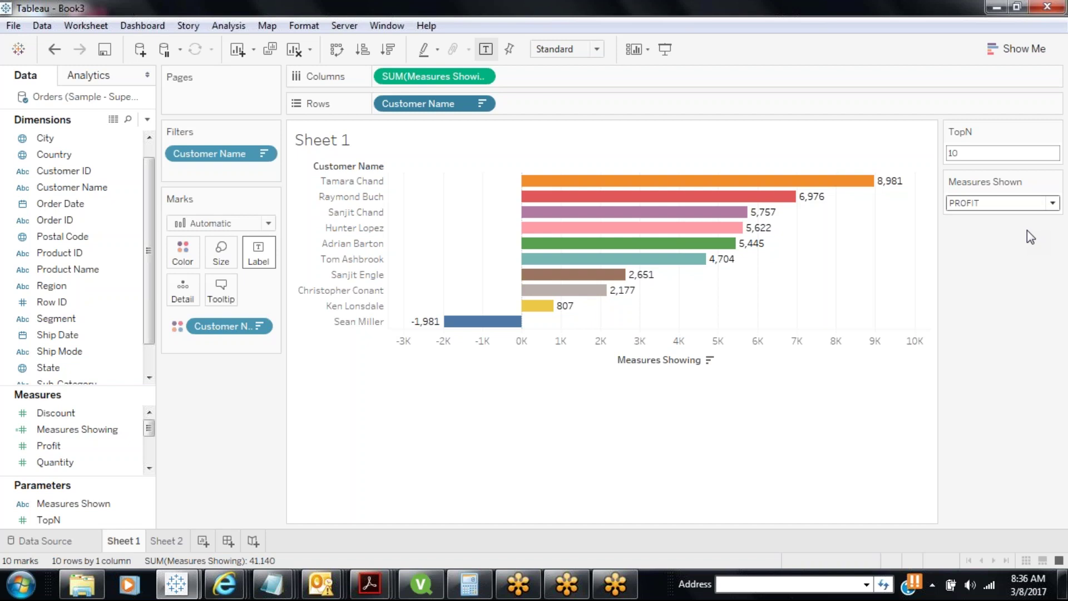
Create a float parameter named Percent Change that allows all values.
{"action": "left_click", "coordinate": [736, 16]}
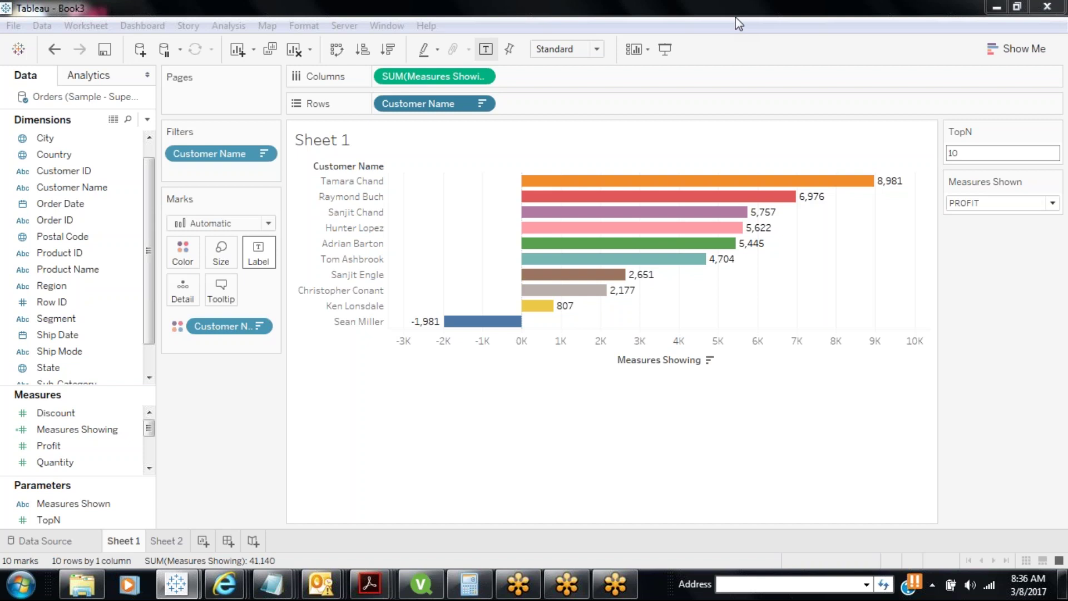
{"action": "left_click", "coordinate": [147, 119]}
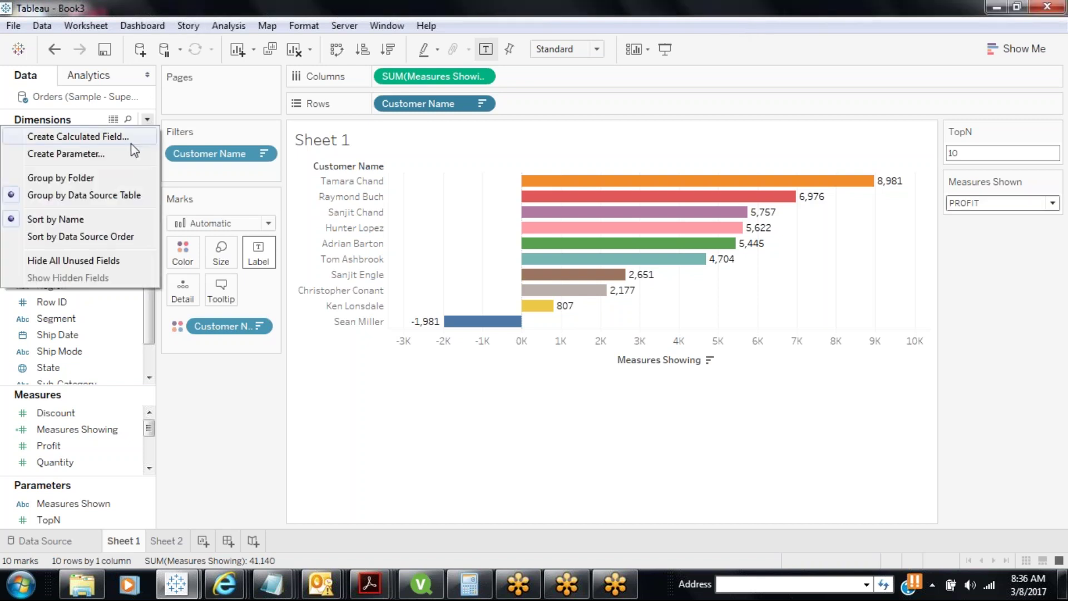
{"action": "left_click", "coordinate": [133, 152]}
{"action": "type", "text": "P"}
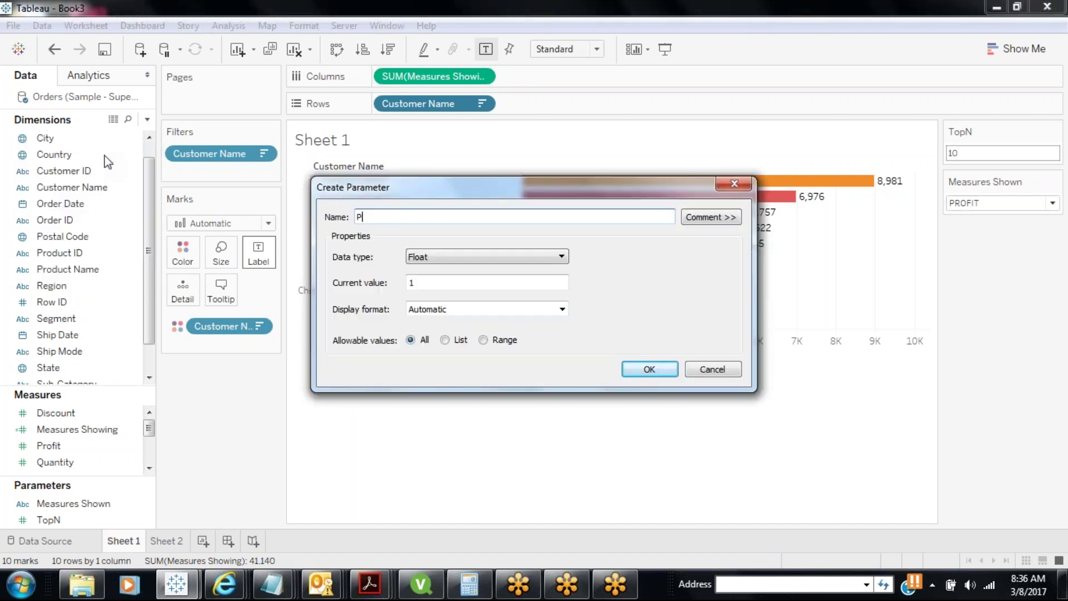
{"action": "type", "text": "ercent Change"}
{"action": "left_click", "coordinate": [649, 371]}
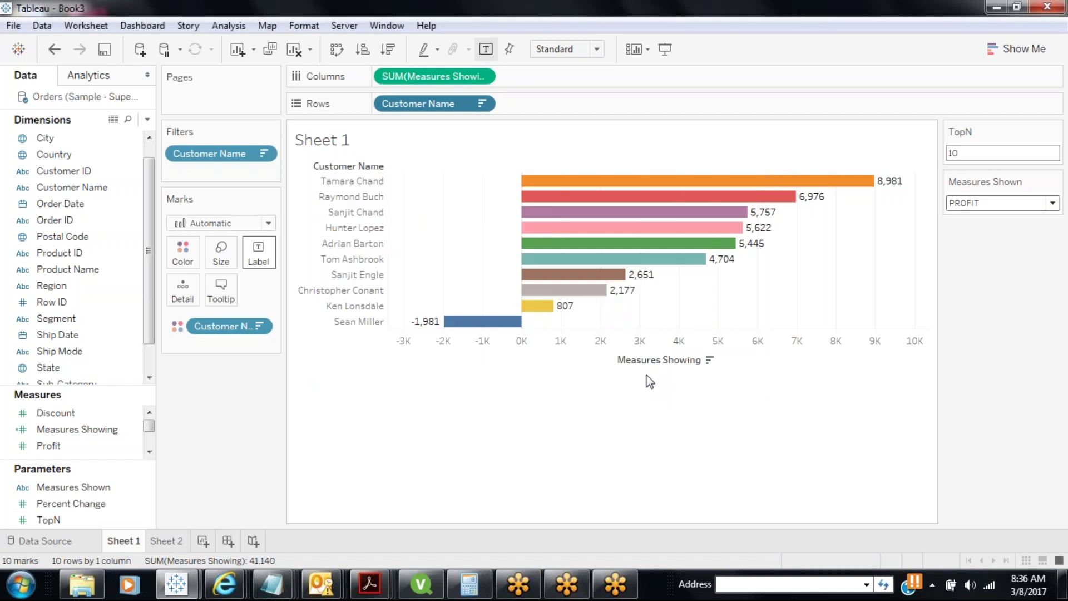
Show the control for the Percent Change parameter and set its value to 10.
{"action": "left_click", "coordinate": [90, 506]}
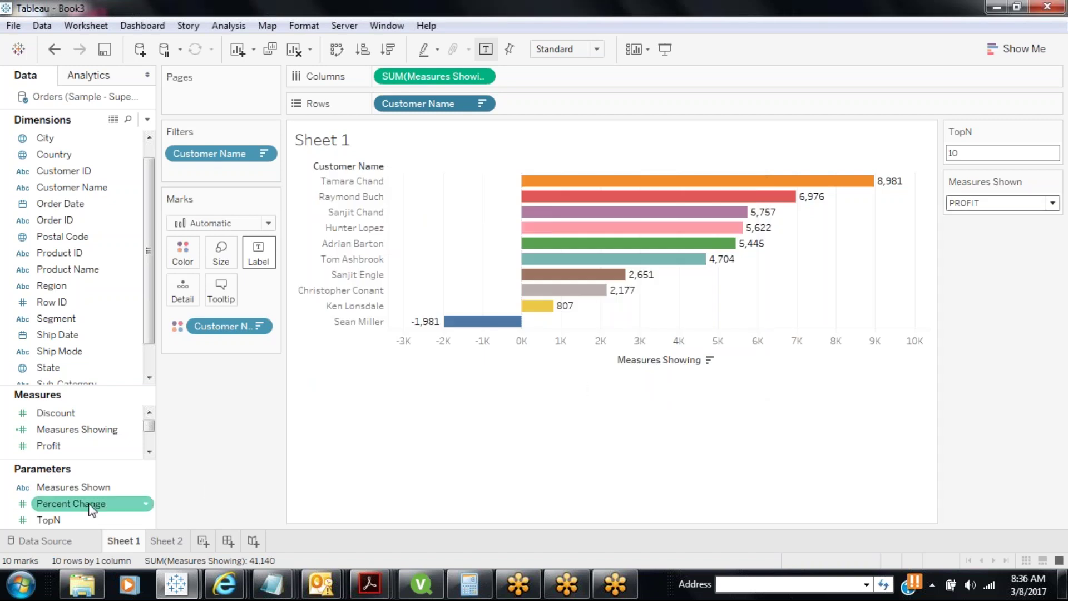
{"action": "right_click", "coordinate": [91, 507]}
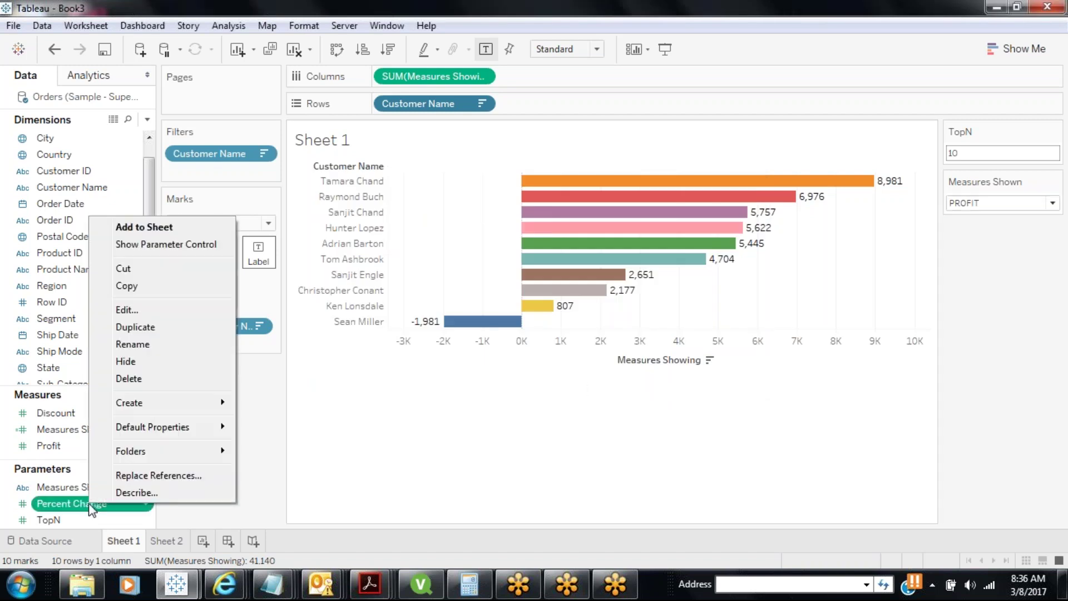
{"action": "left_click", "coordinate": [158, 243]}
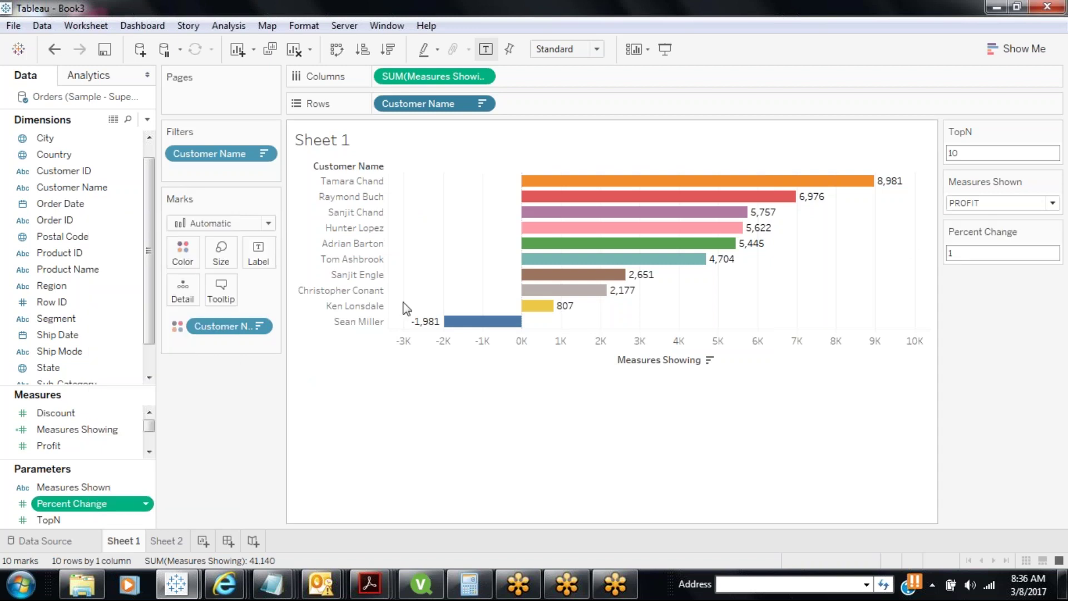
{"action": "left_click", "coordinate": [951, 253]}
{"action": "type", "text": "0"}
{"action": "left_click", "coordinate": [969, 322]}
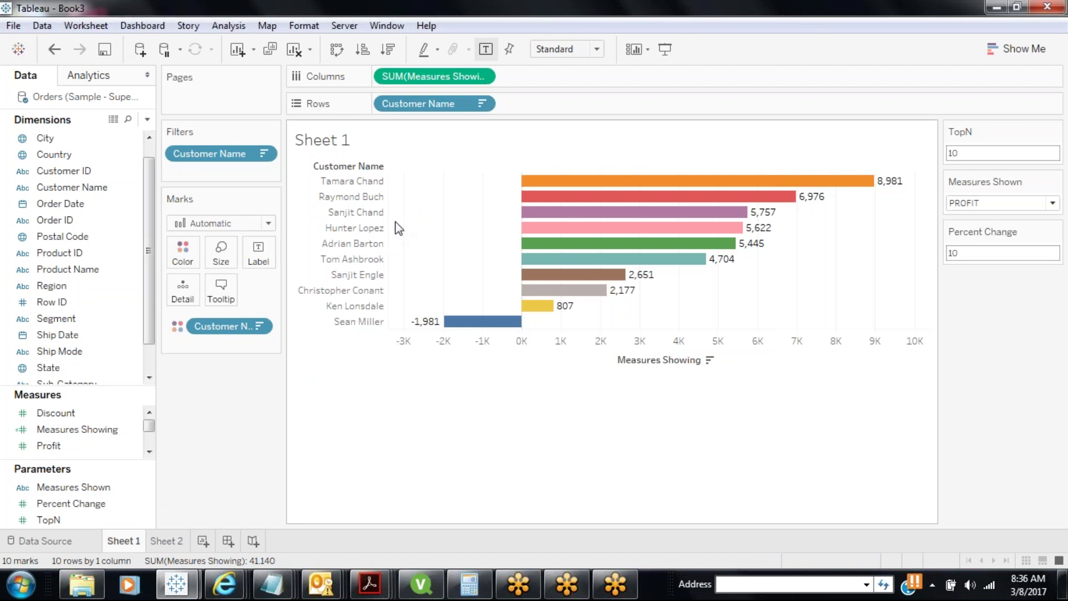
Start a new calculated field and name it Projected Value.
{"action": "left_click", "coordinate": [147, 118]}
{"action": "left_click", "coordinate": [139, 135]}
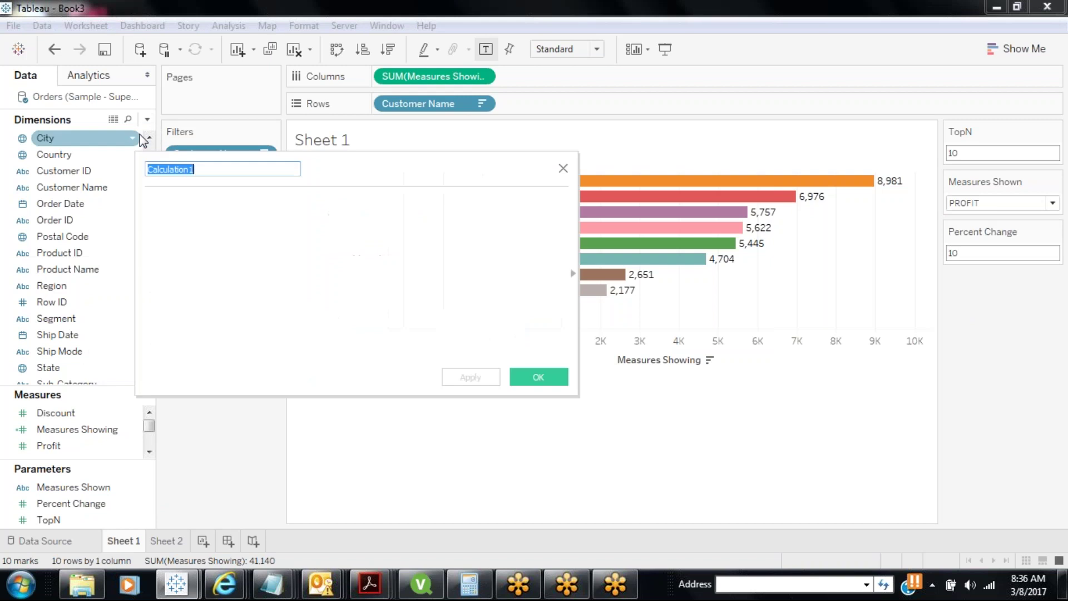
{"action": "type", "text": "Project"}
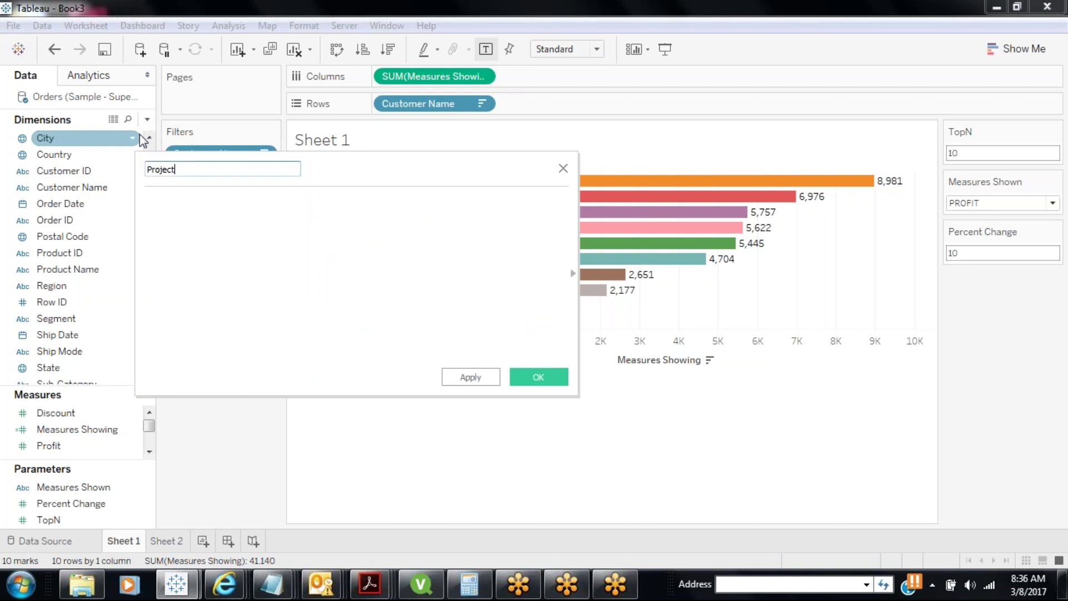
{"action": "type", "text": "ed Value"}
{"action": "left_click", "coordinate": [147, 202]}
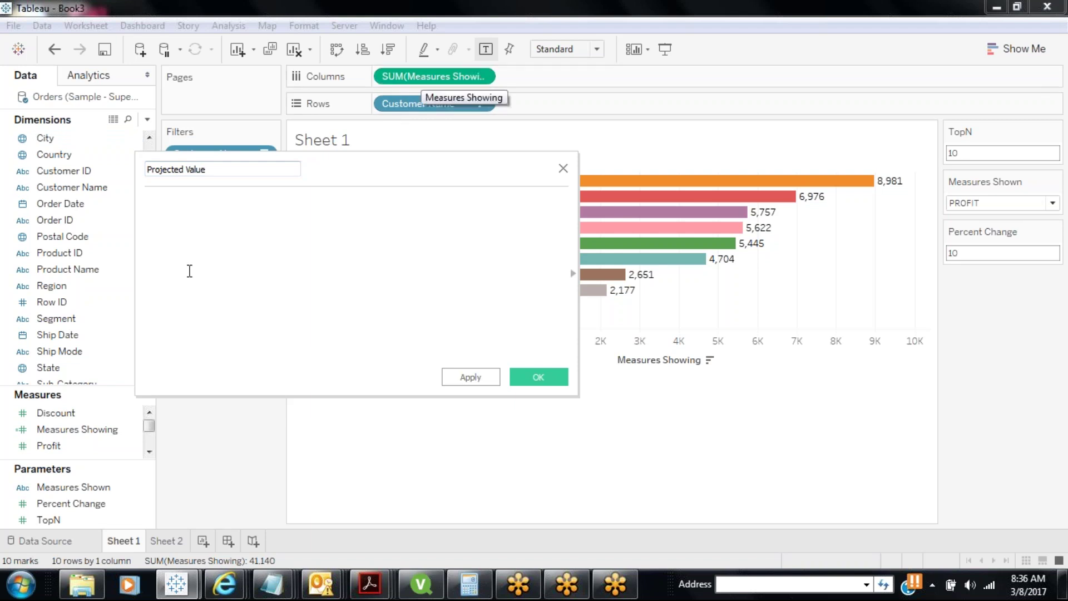
Define the Projected Value formula as [Measures Showing] *(1+[Percent Change]/100) and save the calculated field.
{"action": "left_click_drag", "start_coordinate": [64, 429], "coordinate": [190, 219]}
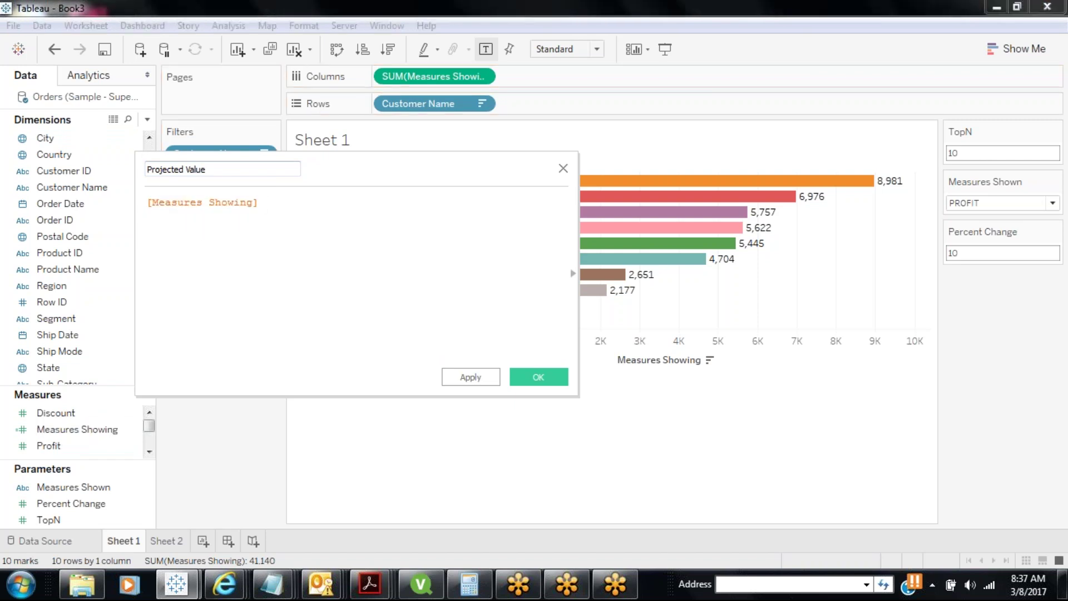
{"action": "type", "text": "*(1+"}
{"action": "left_click_drag", "start_coordinate": [72, 487], "coordinate": [292, 266]}
{"action": "left_click_drag", "start_coordinate": [199, 365], "coordinate": [291, 218]}
{"action": "type", "text": "/100"}
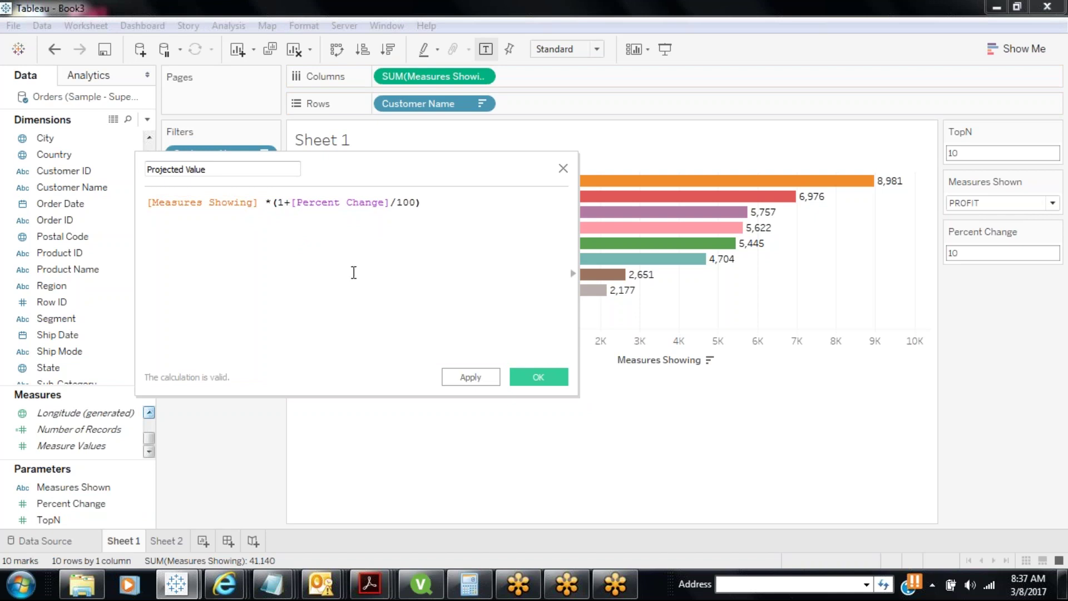
{"action": "left_click", "coordinate": [458, 380]}
{"action": "left_click", "coordinate": [523, 383]}
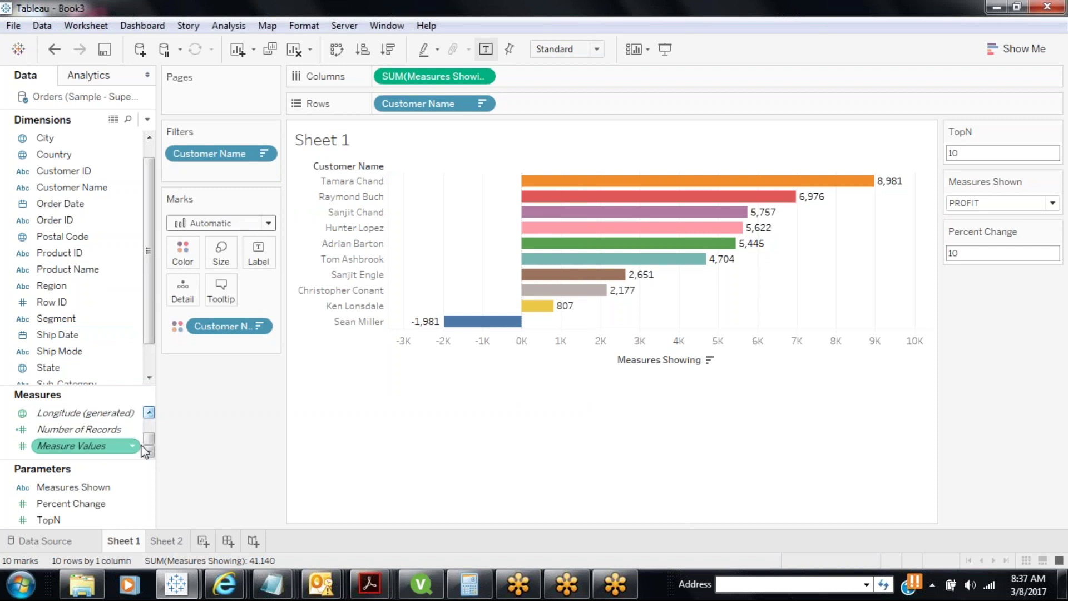
Add the Projected Value measure to Columns after SUM(Measures Showing).
{"action": "left_click", "coordinate": [149, 412]}
{"action": "left_click", "coordinate": [149, 412]}
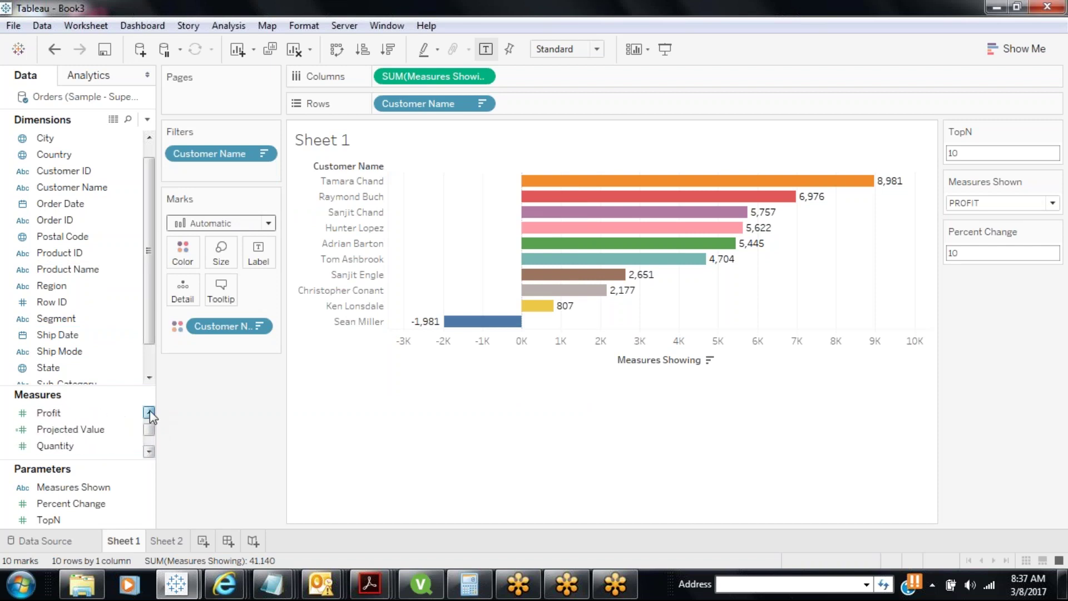
{"action": "left_click_drag", "start_coordinate": [71, 429], "coordinate": [586, 79]}
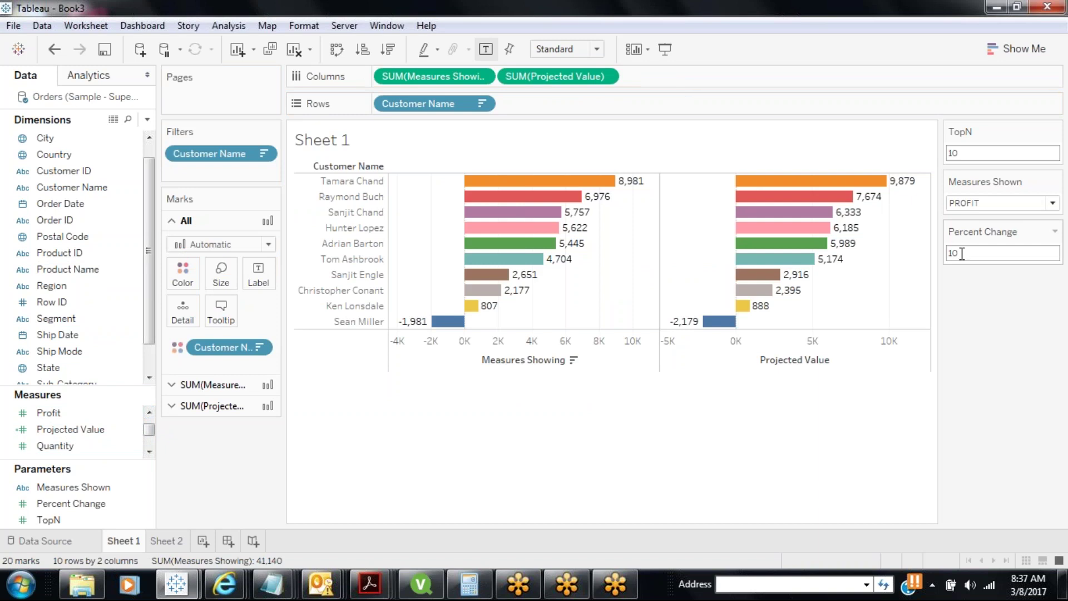
Test the projected bars by setting the Percent Change parameter to 0 and back to 10.
{"action": "double_click", "coordinate": [962, 254]}
{"action": "type", "text": "0"}
{"action": "key", "text": "Return"}
{"action": "double_click", "coordinate": [962, 253]}
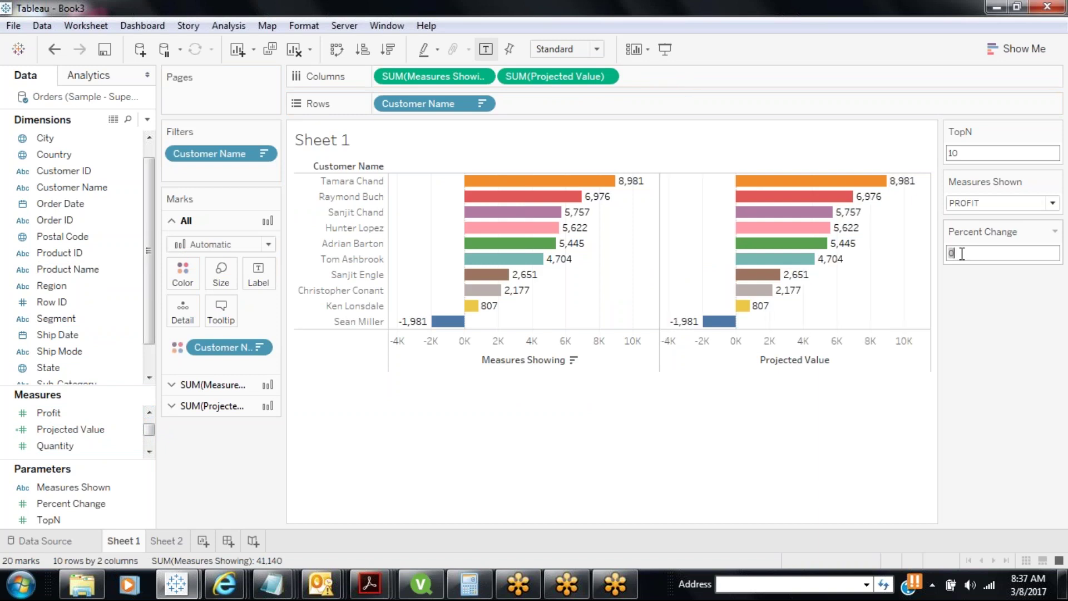
{"action": "type", "text": "10"}
{"action": "key", "text": "Return"}
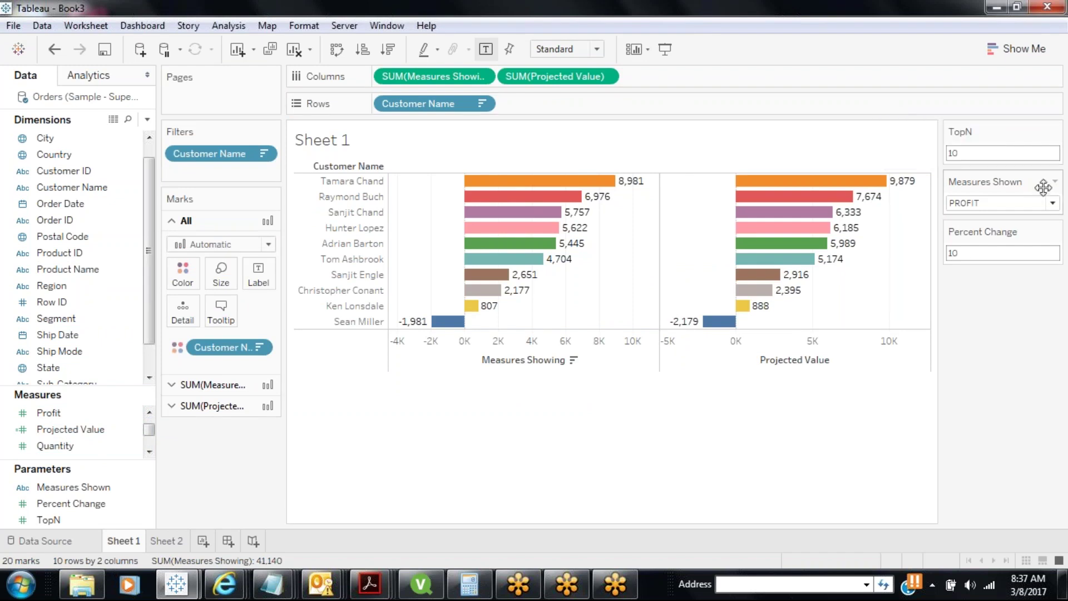
Check both bar charts with the Measures Shown parameter at SALES, and leave it set to UNITS SOLD.
{"action": "left_click", "coordinate": [1050, 204]}
{"action": "left_click", "coordinate": [1023, 218]}
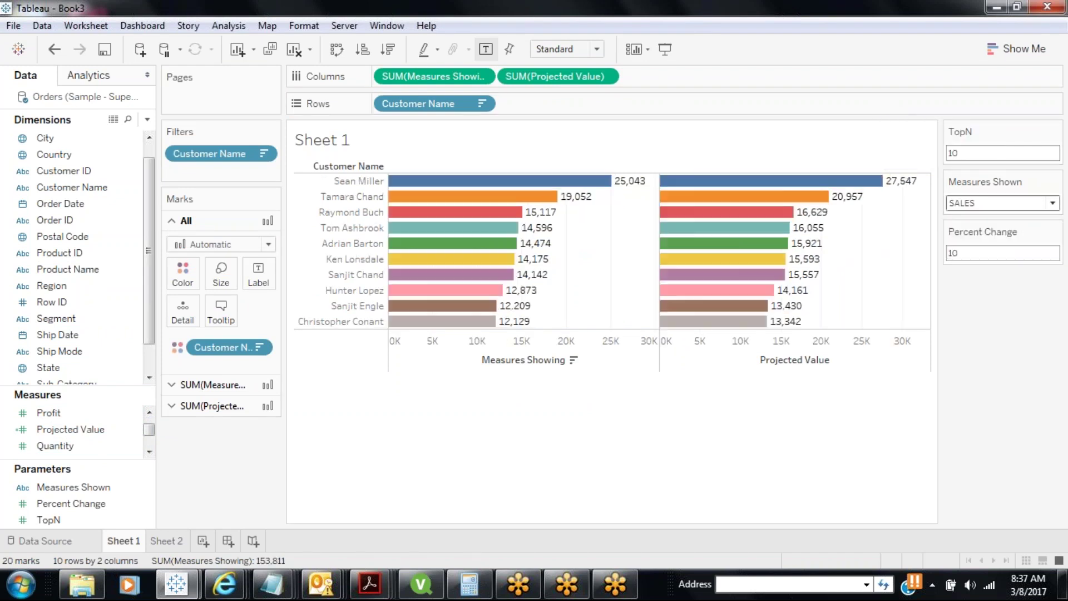
{"action": "left_click", "coordinate": [1027, 205]}
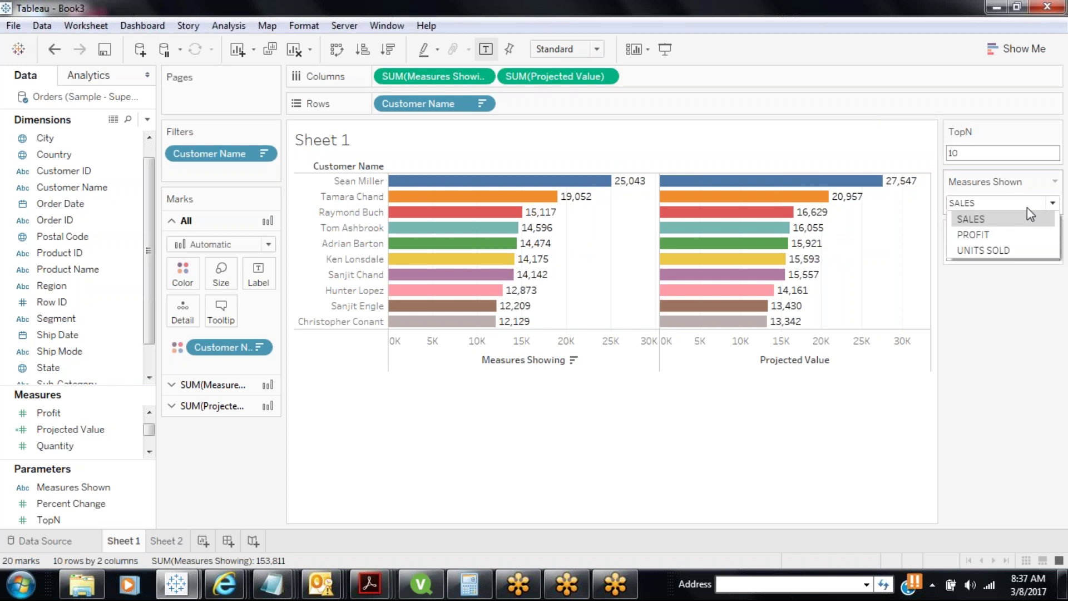
{"action": "left_click", "coordinate": [997, 252]}
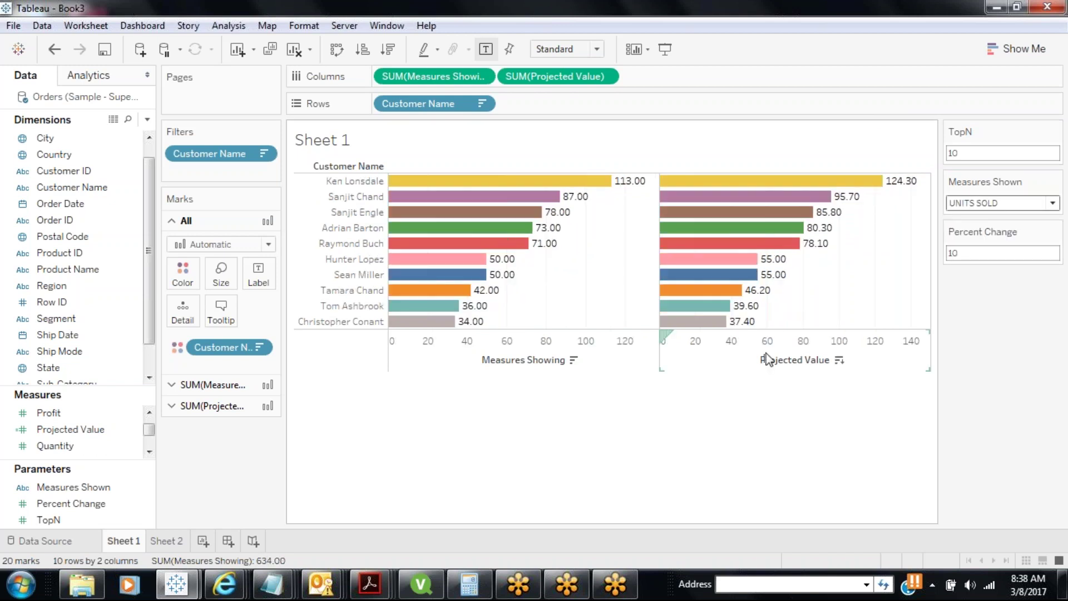
Combine Projected Value with Measures Showing in one chart as a dual axis.
{"action": "left_click", "coordinate": [737, 352]}
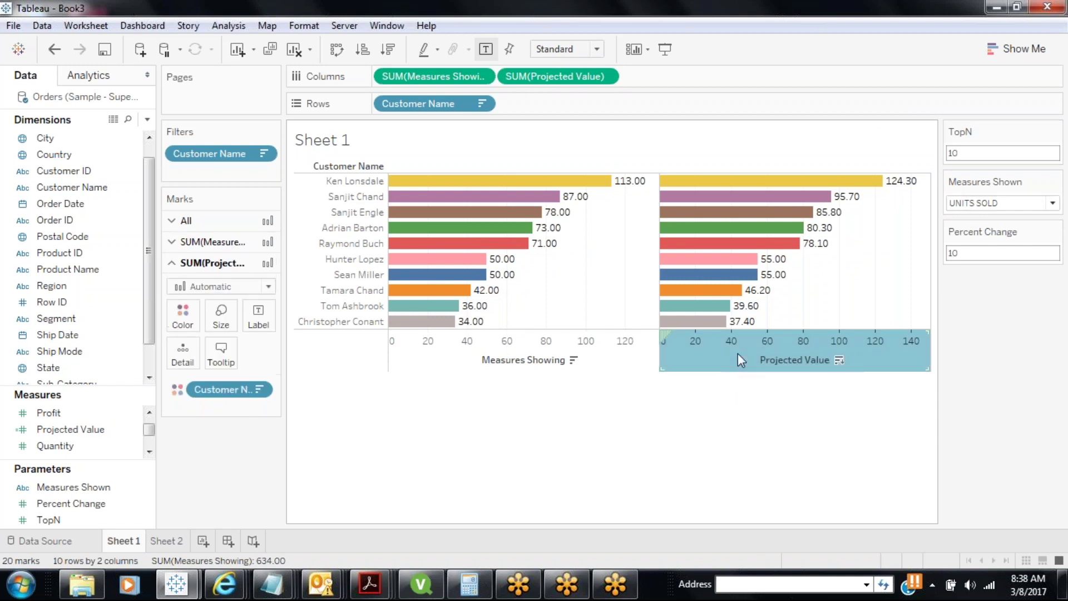
{"action": "right_click", "coordinate": [755, 361]}
{"action": "left_click", "coordinate": [772, 425]}
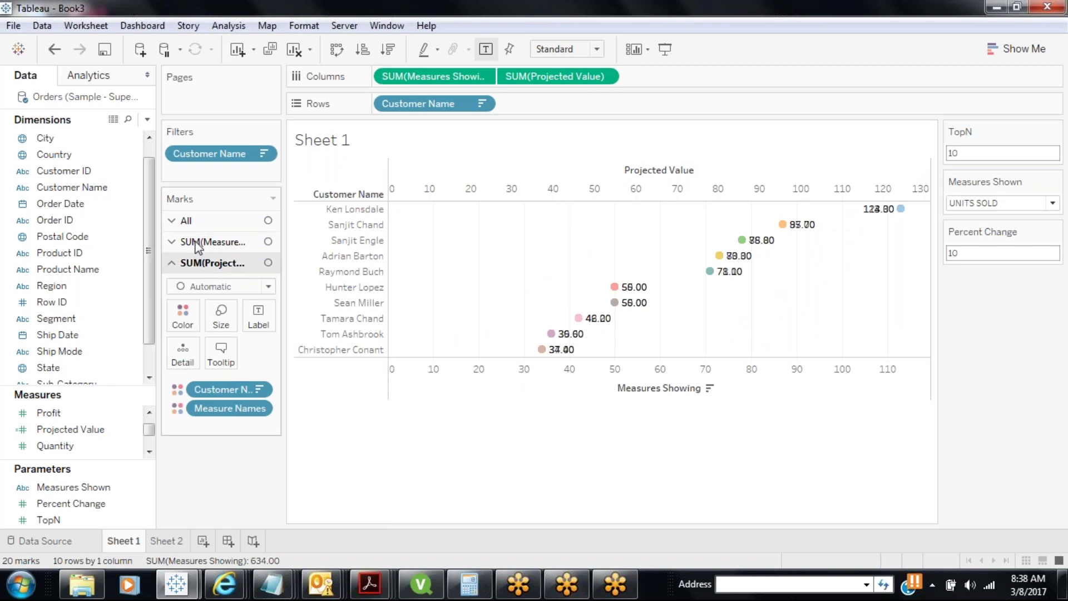
Set the mark type for all measures to Line.
{"action": "left_click", "coordinate": [188, 221]}
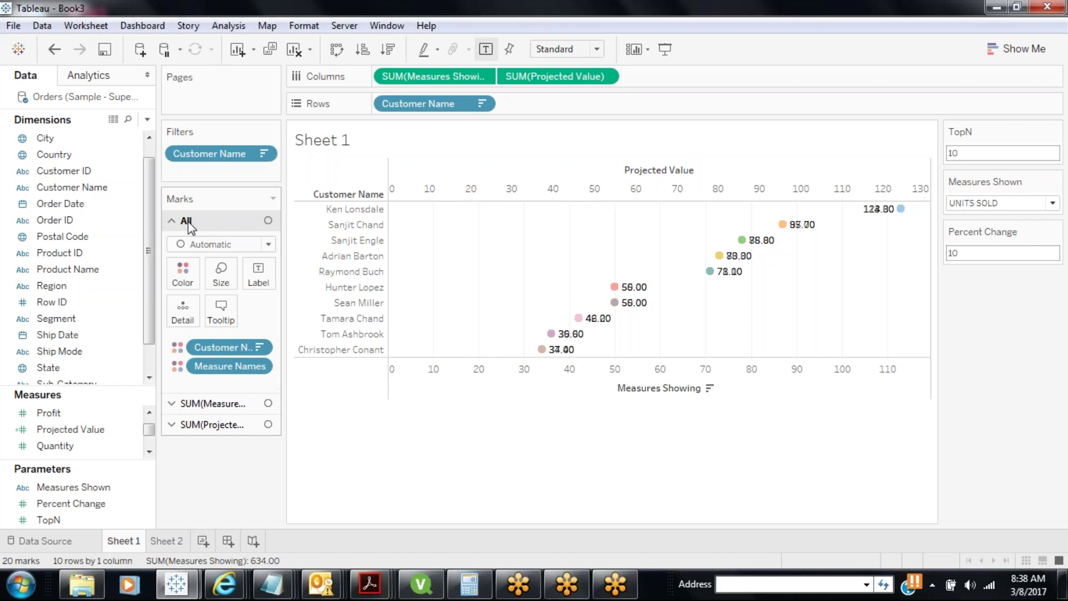
{"action": "left_click", "coordinate": [234, 245]}
{"action": "left_click", "coordinate": [219, 296]}
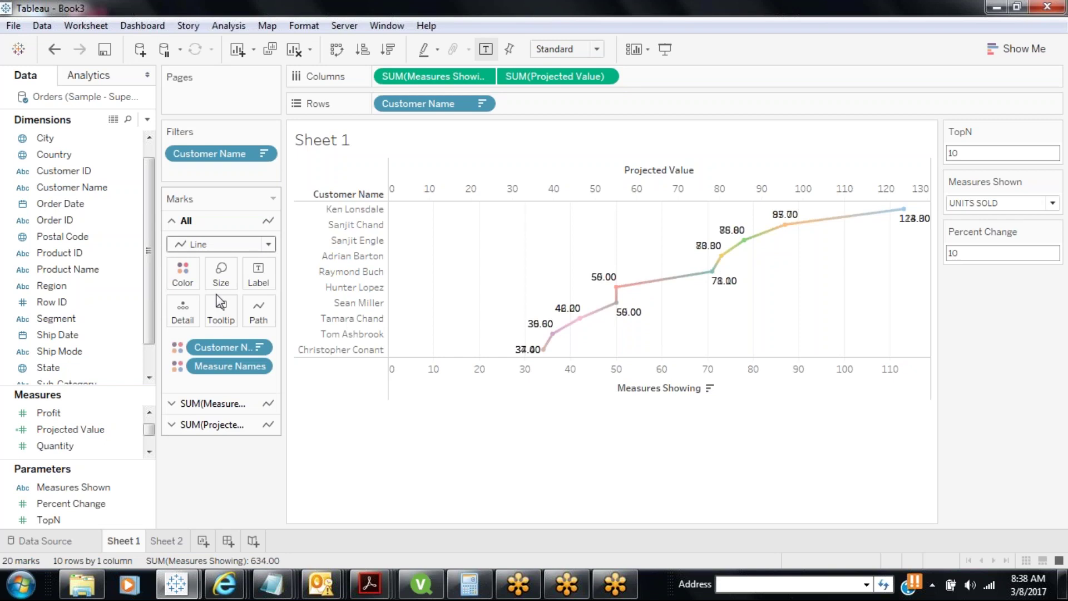
{"action": "left_click", "coordinate": [213, 403]}
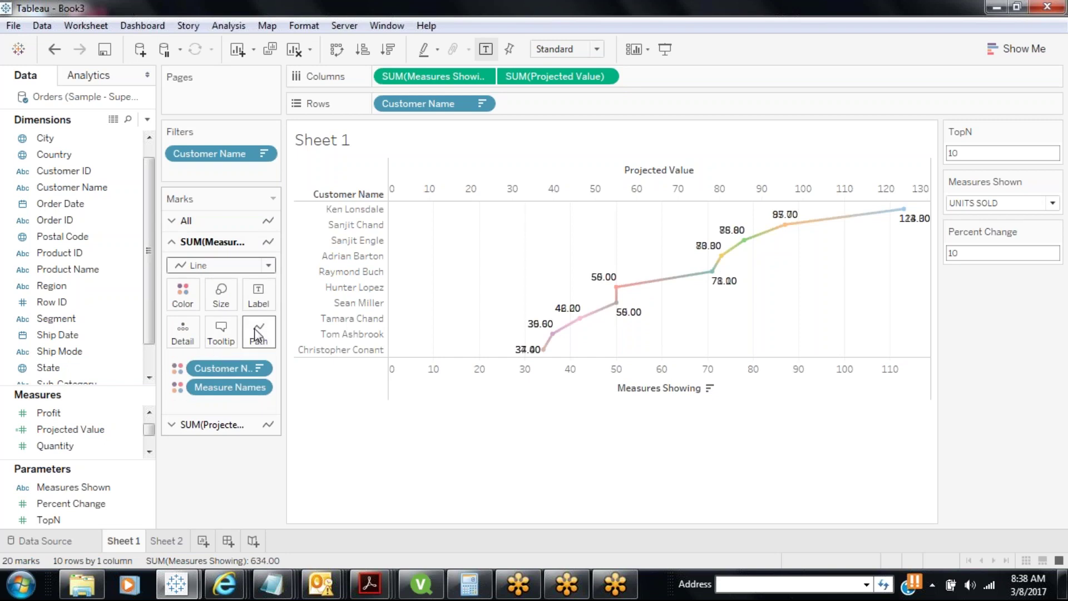
{"action": "left_click", "coordinate": [209, 427]}
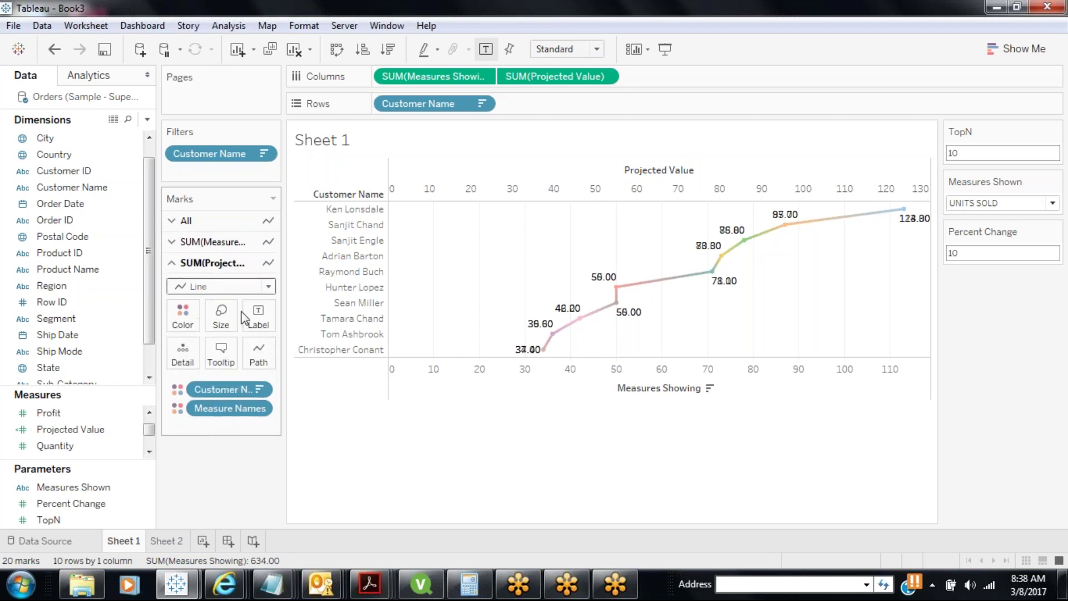
{"action": "left_click", "coordinate": [212, 226]}
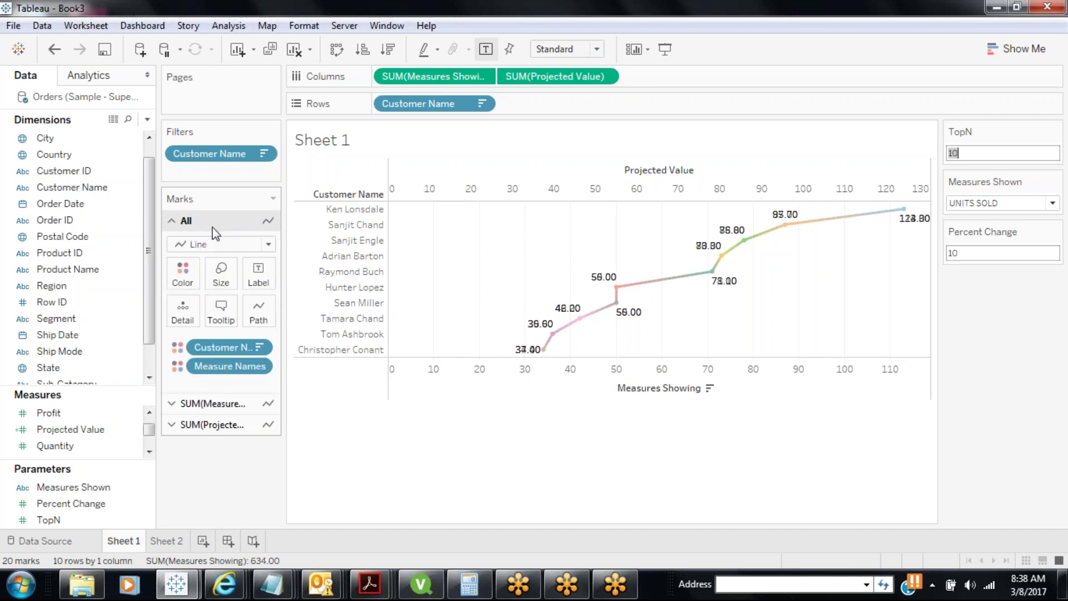
Synchronize the Projected Value axis with the Measures Showing axis, and swap the chart's rows and columns.
{"action": "right_click", "coordinate": [598, 395]}
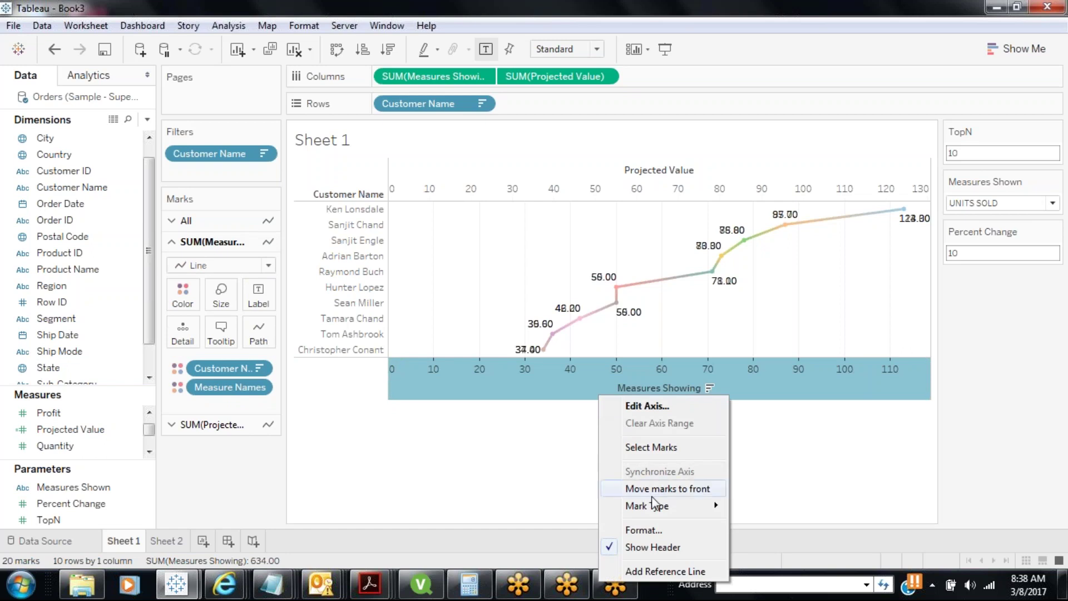
{"action": "left_click", "coordinate": [566, 165]}
{"action": "right_click", "coordinate": [566, 163]}
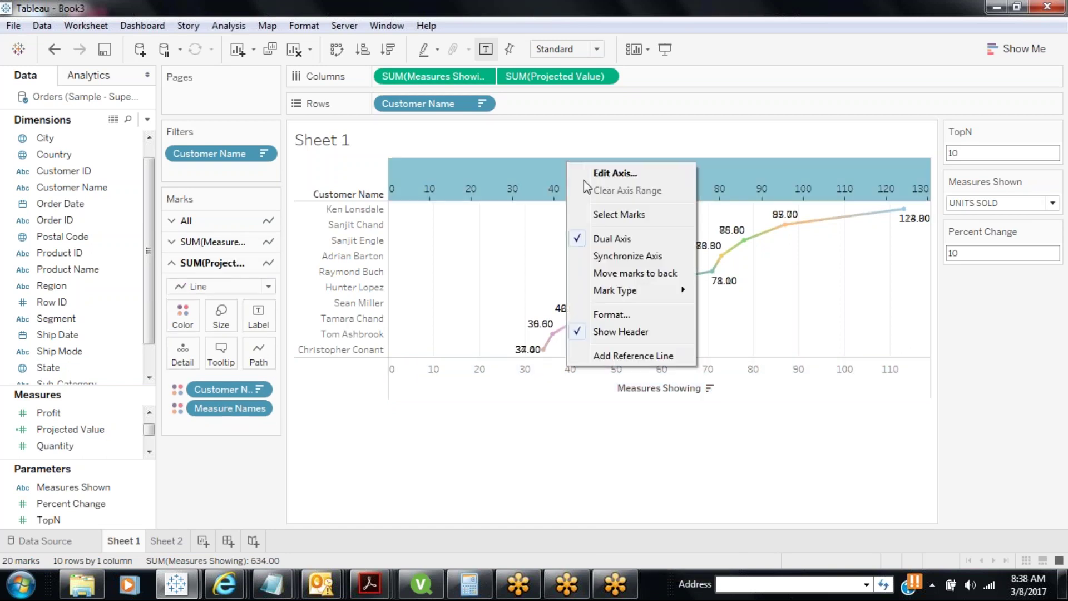
{"action": "left_click", "coordinate": [620, 254]}
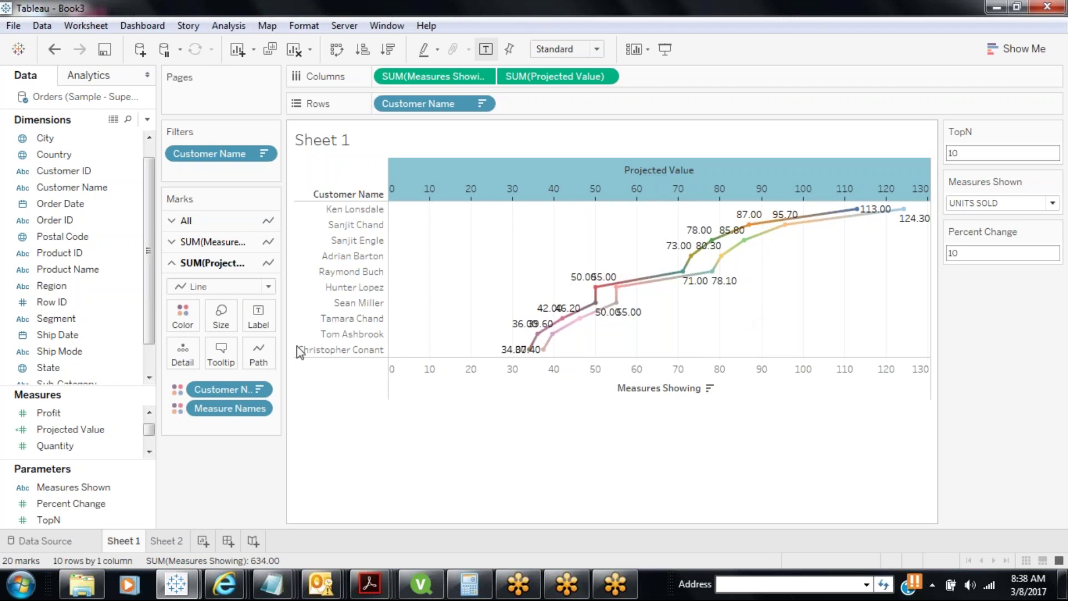
{"action": "left_click", "coordinate": [336, 49]}
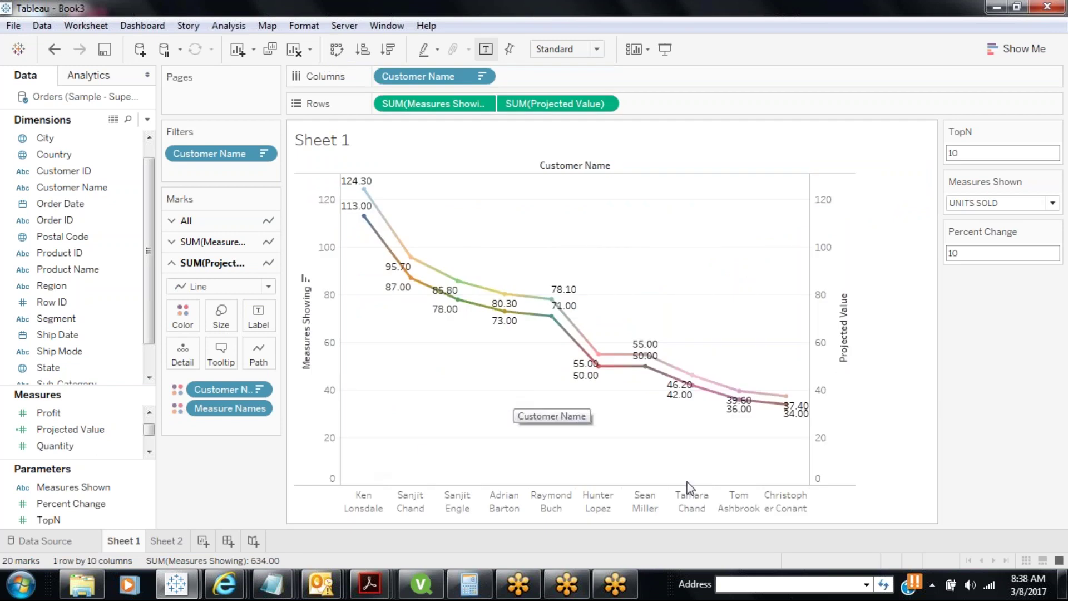
{"action": "mouse_move", "coordinate": [608, 366]}
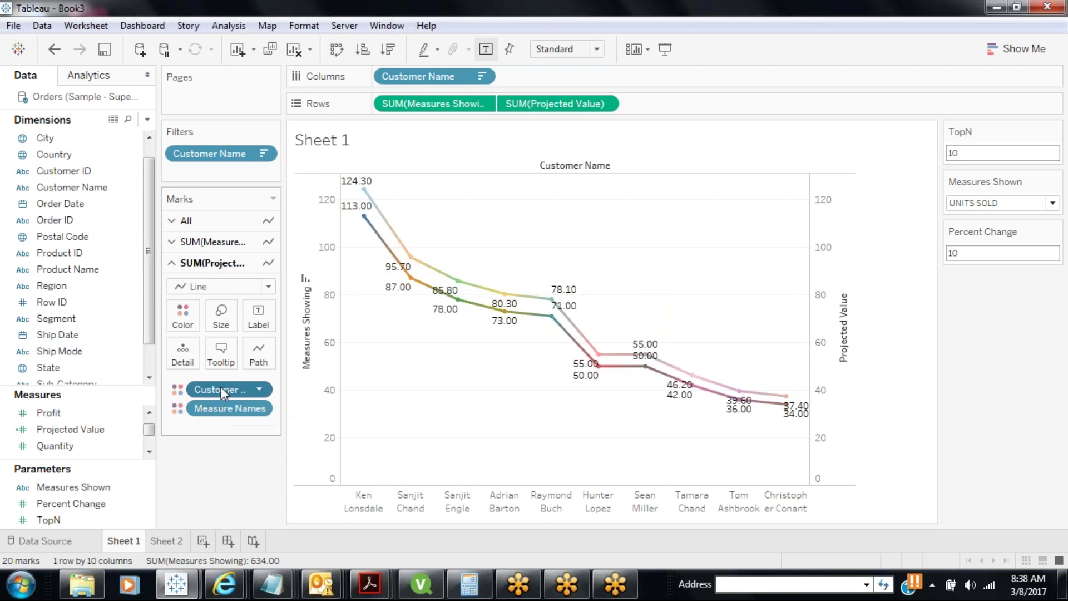
Remove Customer Name from the color encoding of both lines so that only Measure Names colors them.
{"action": "left_click_drag", "start_coordinate": [221, 386], "coordinate": [216, 480]}
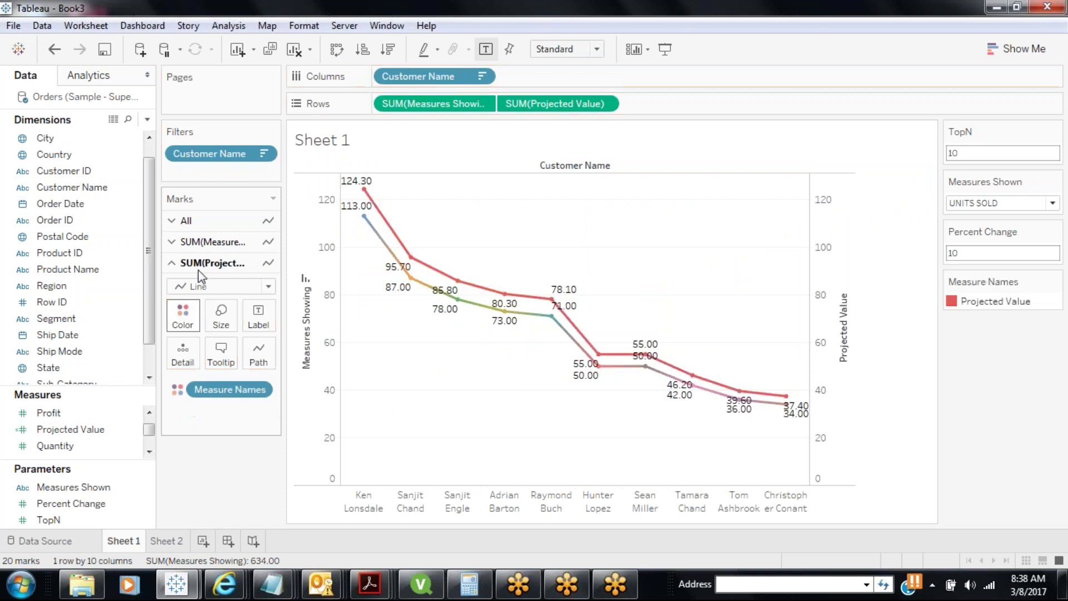
{"action": "left_click", "coordinate": [198, 242]}
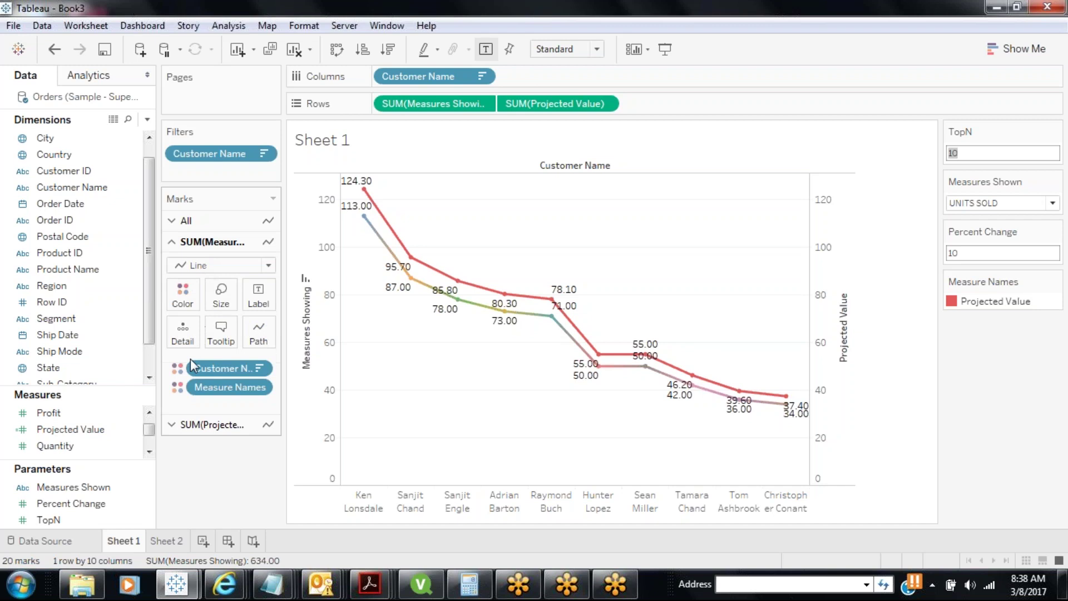
{"action": "left_click_drag", "start_coordinate": [195, 368], "coordinate": [207, 523]}
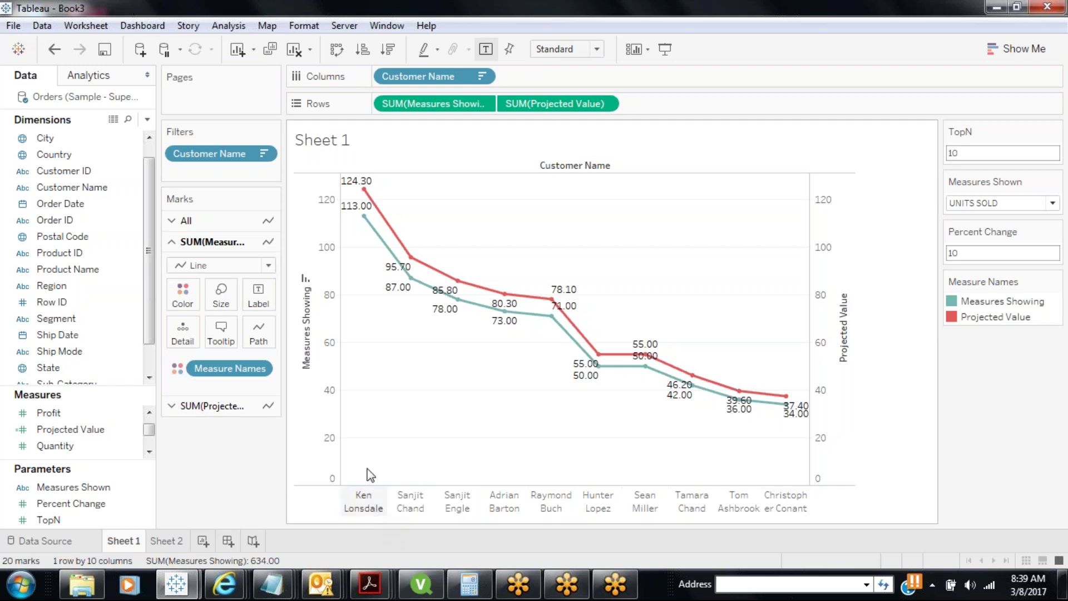
Rotate the customer name labels along the horizontal axis to vertical.
{"action": "right_click", "coordinate": [364, 502]}
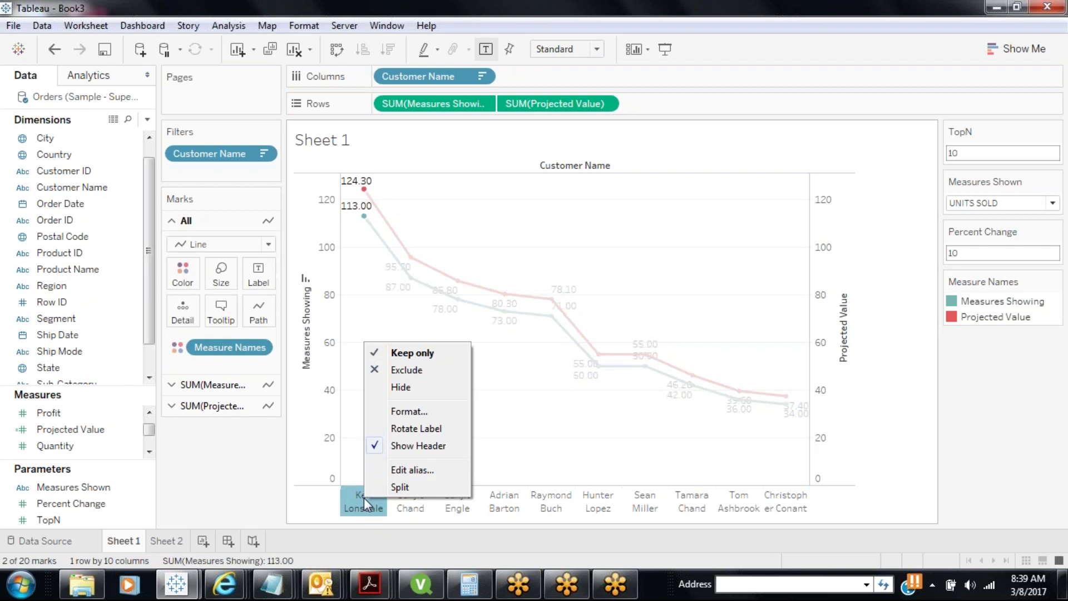
{"action": "left_click", "coordinate": [410, 429]}
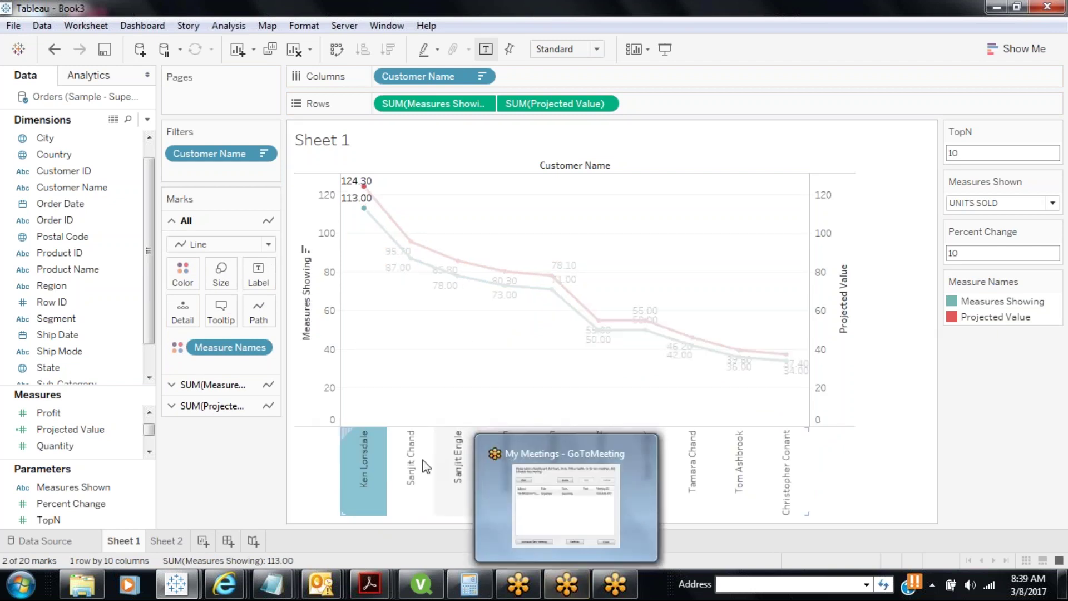
{"action": "left_click", "coordinate": [251, 479]}
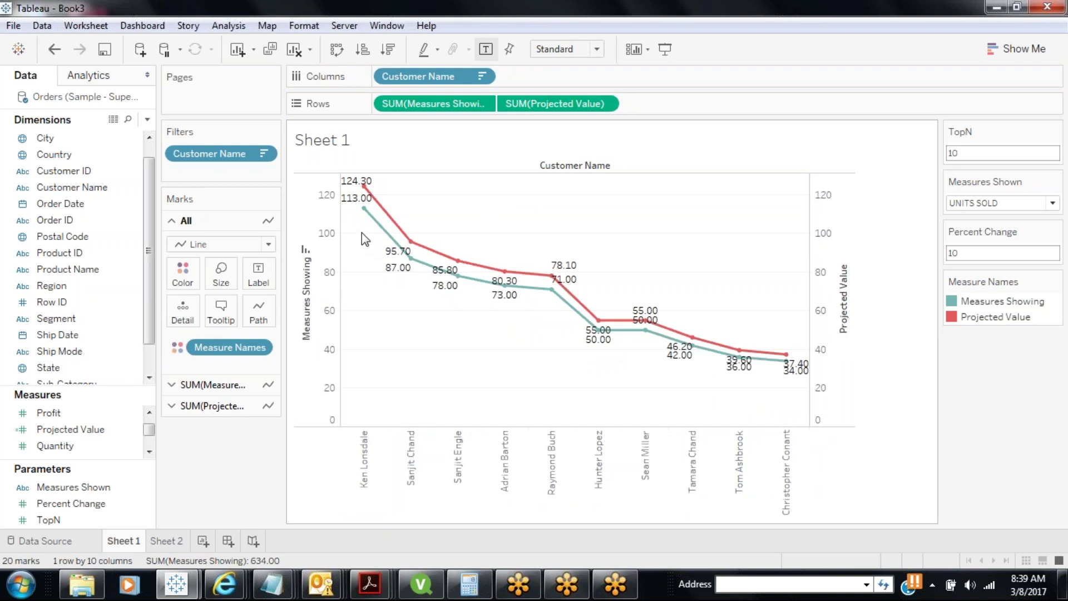
Test the projected line with Percent Change at 0 and -5, and leave the parameter set to -25.
{"action": "mouse_move", "coordinate": [365, 212]}
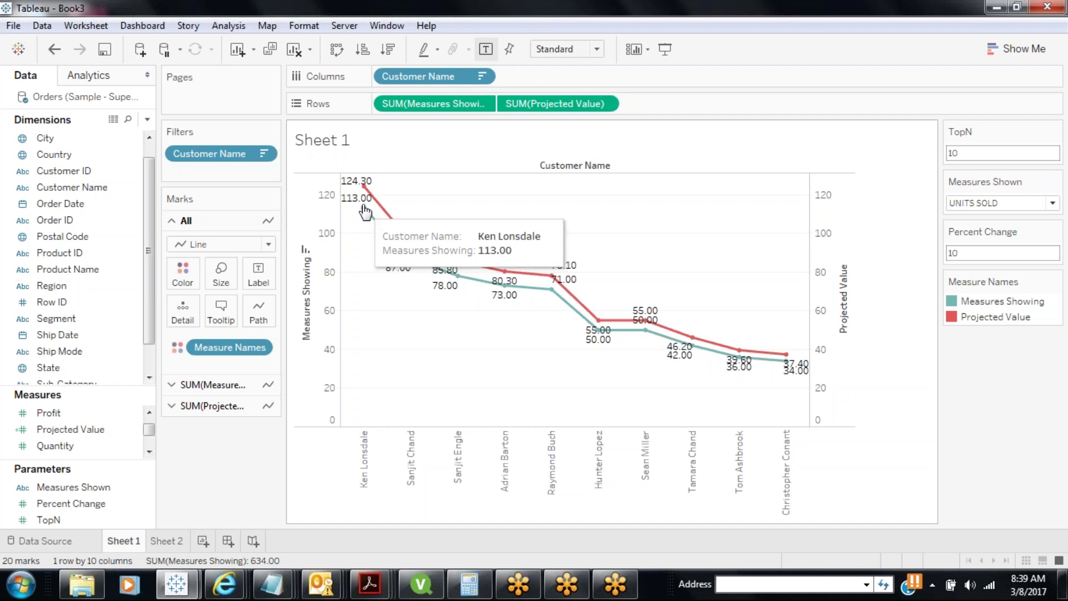
{"action": "mouse_move", "coordinate": [366, 190]}
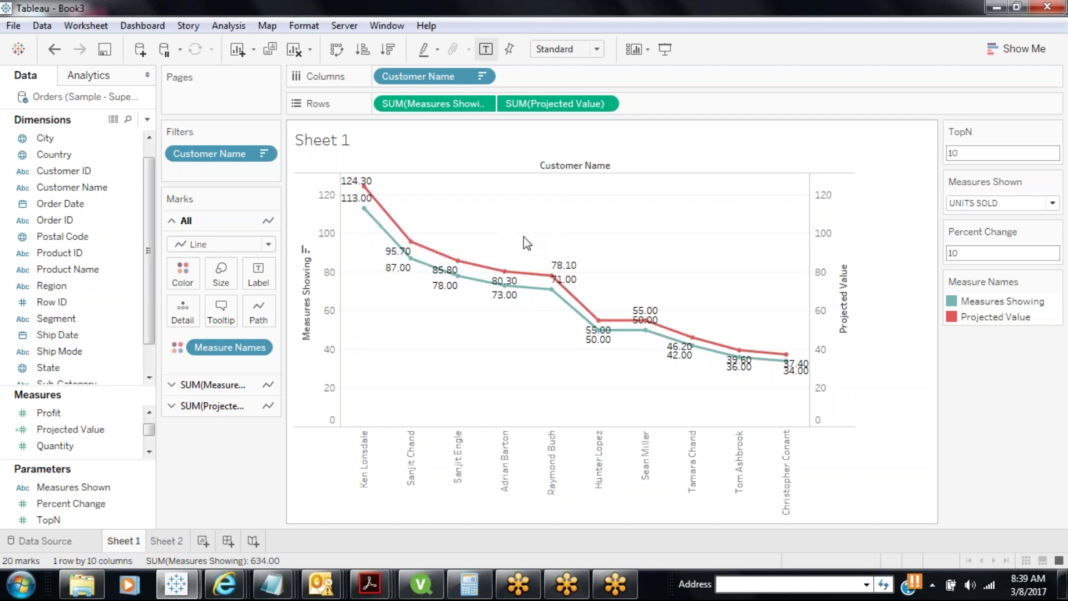
{"action": "left_click", "coordinate": [959, 249]}
{"action": "type", "text": "0"}
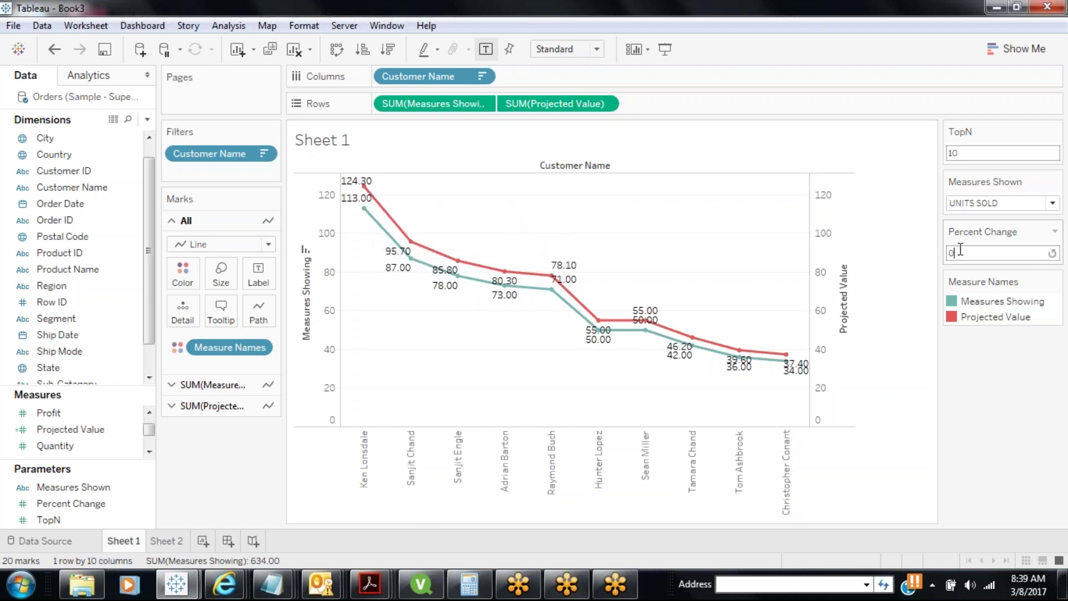
{"action": "key", "text": "Return"}
{"action": "left_click", "coordinate": [959, 249]}
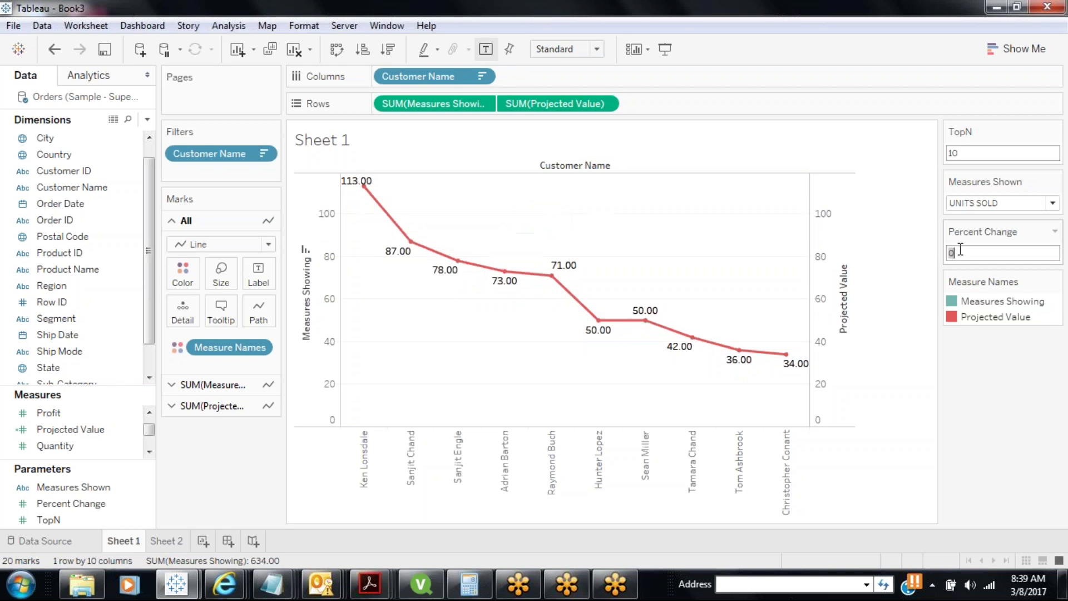
{"action": "type", "text": "-5"}
{"action": "key", "text": "Return"}
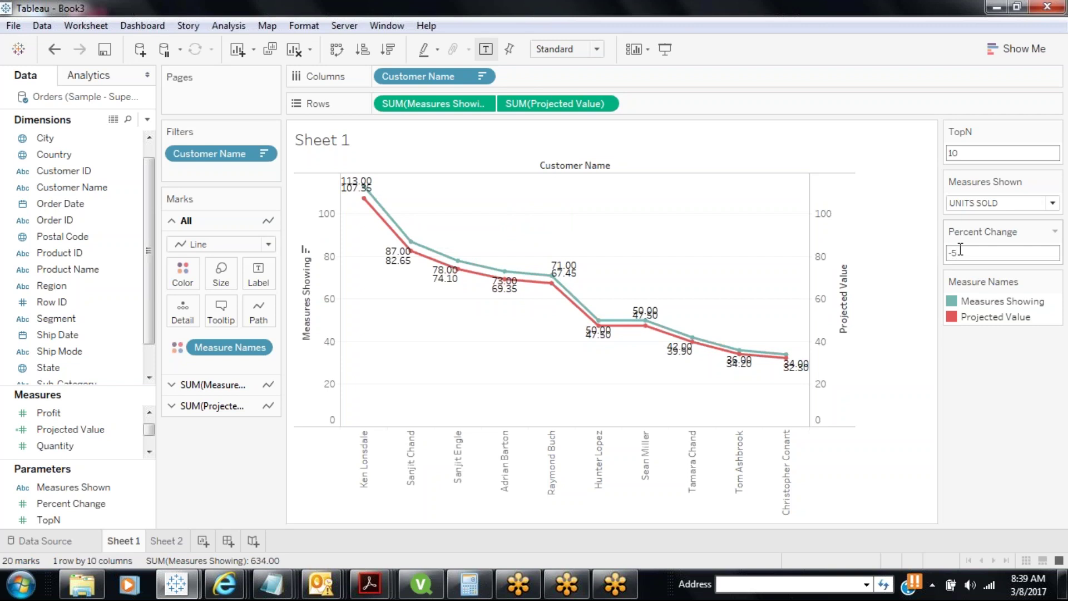
{"action": "left_click", "coordinate": [960, 250]}
{"action": "type", "text": "-25"}
{"action": "key", "text": "Return"}
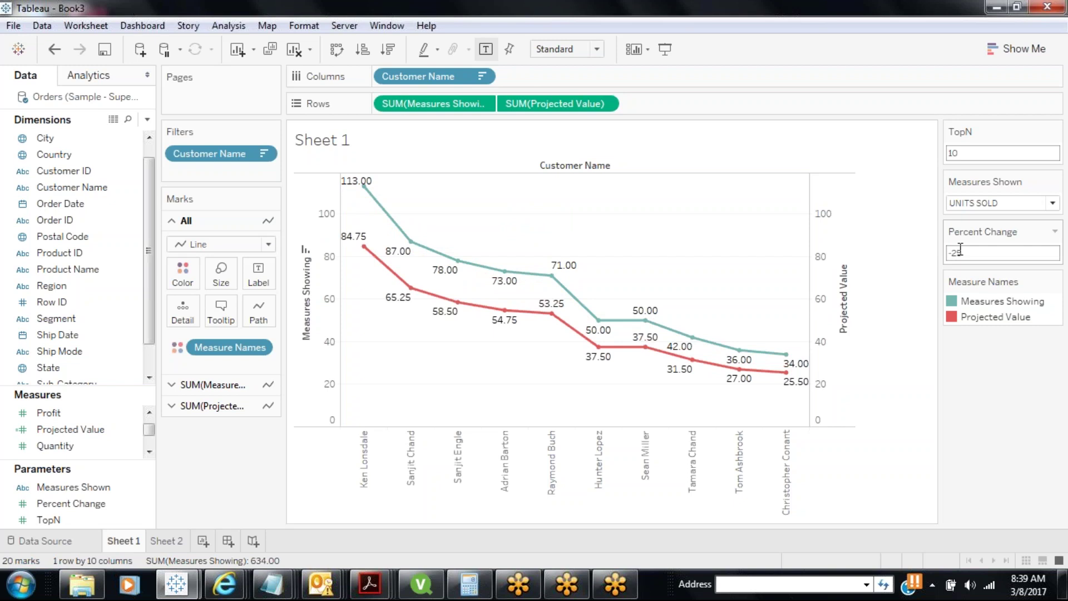
Check the line chart with Measures Shown at SALES, and leave the parameter set to PROFIT.
{"action": "left_click", "coordinate": [1030, 204]}
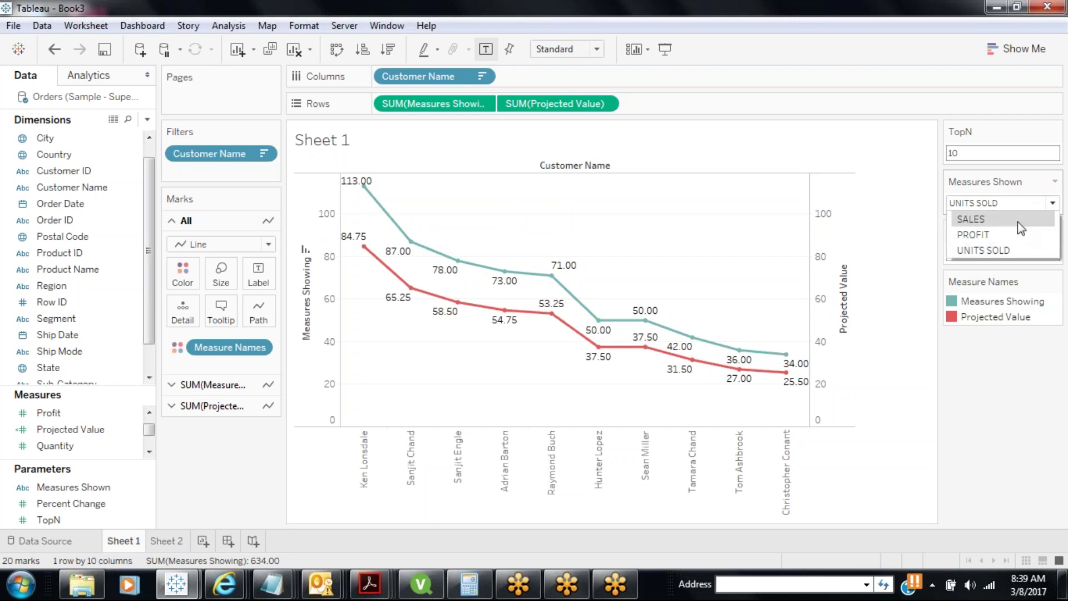
{"action": "left_click", "coordinate": [1017, 222]}
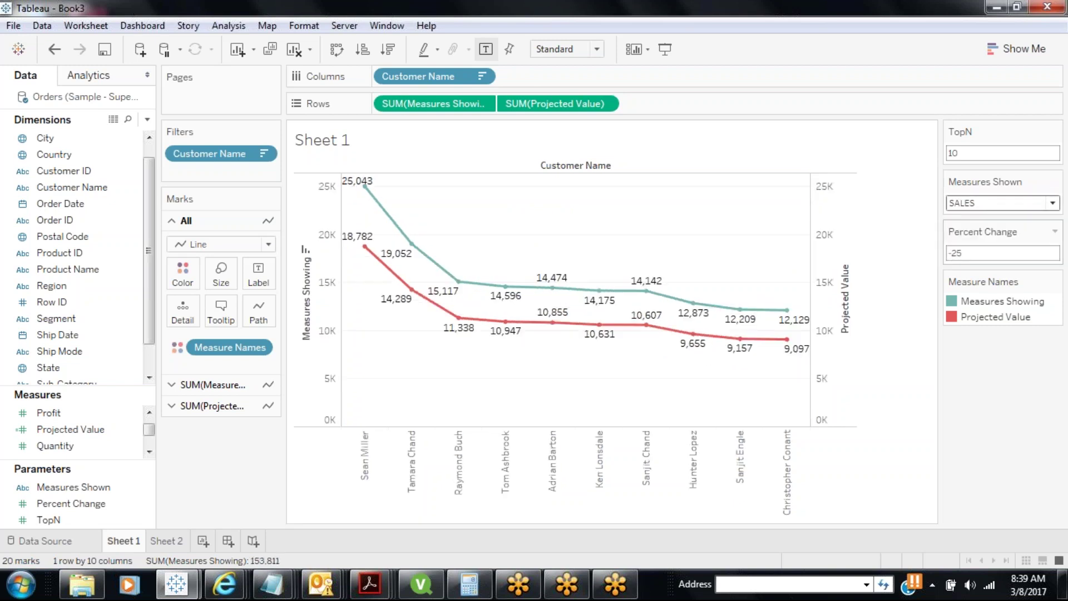
{"action": "left_click", "coordinate": [1030, 204]}
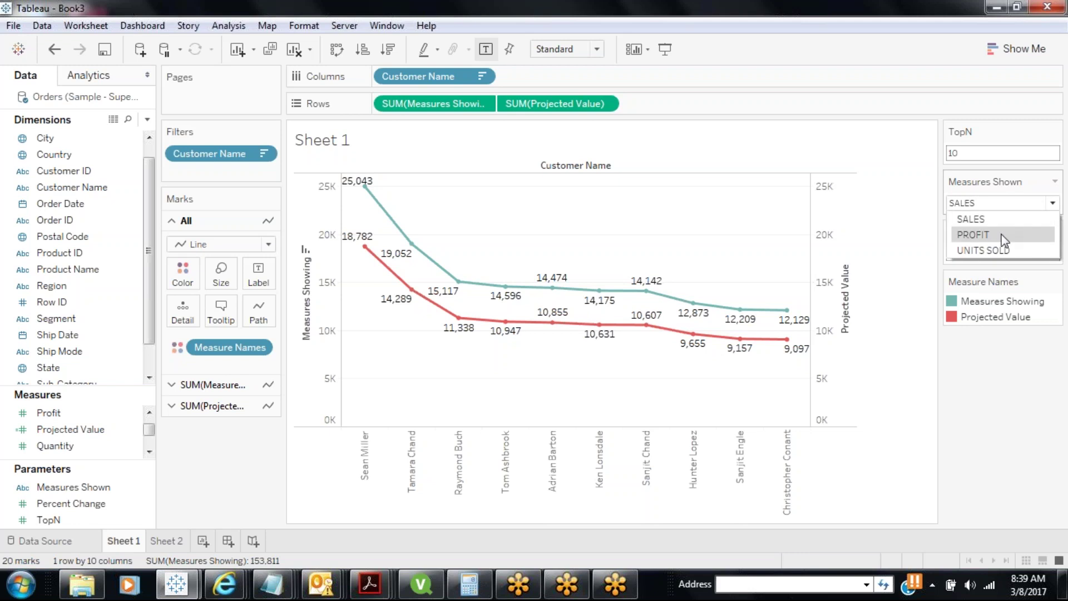
{"action": "left_click", "coordinate": [978, 234]}
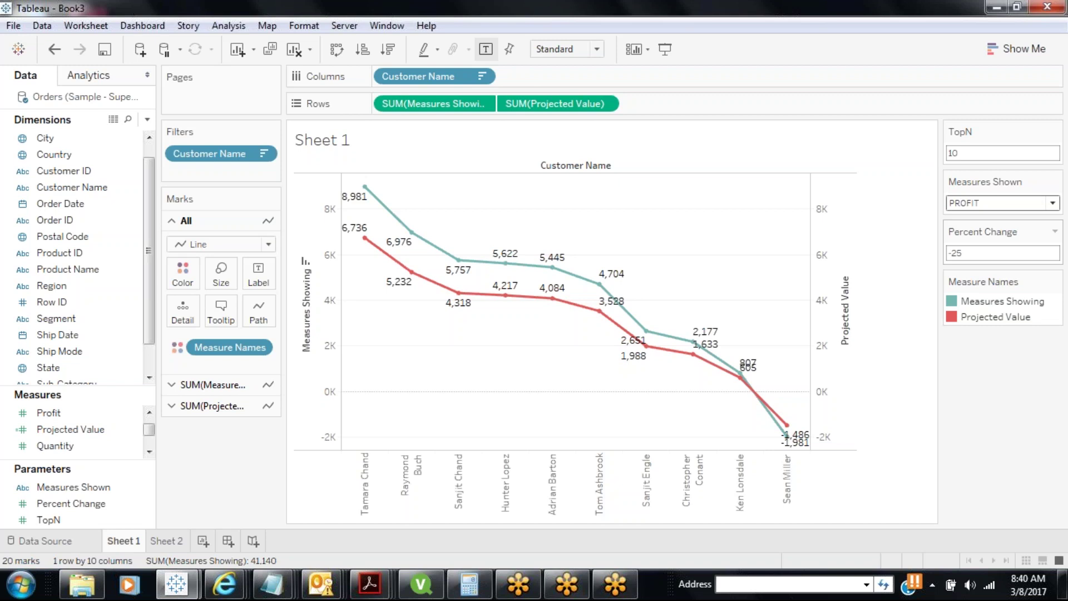
Save the workbook as Sample12_1 in the Tableau folder 8.
{"action": "left_click", "coordinate": [105, 50]}
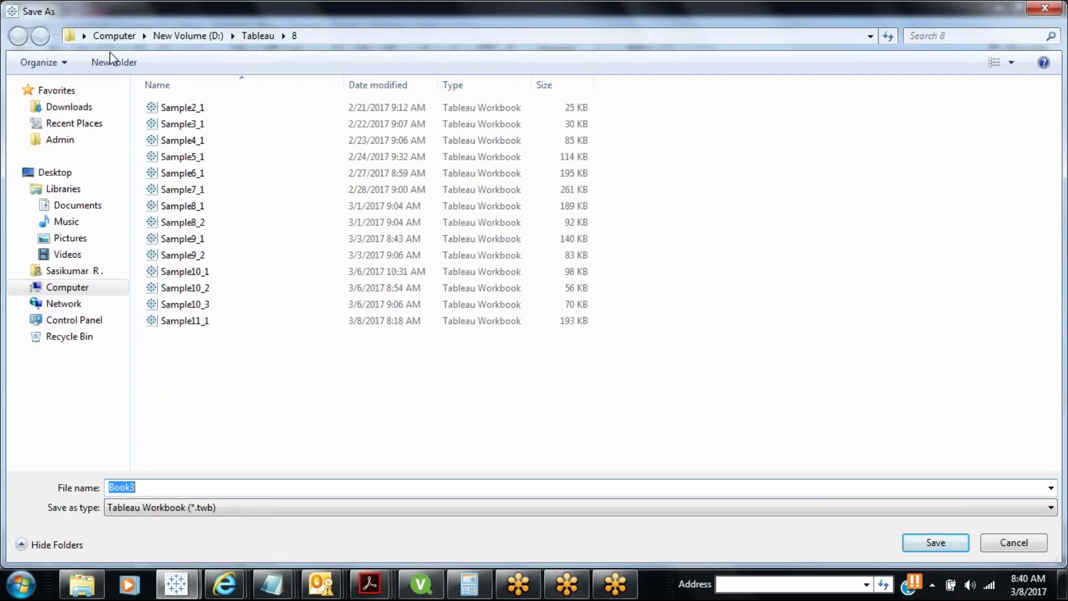
{"action": "type", "text": "Sam"}
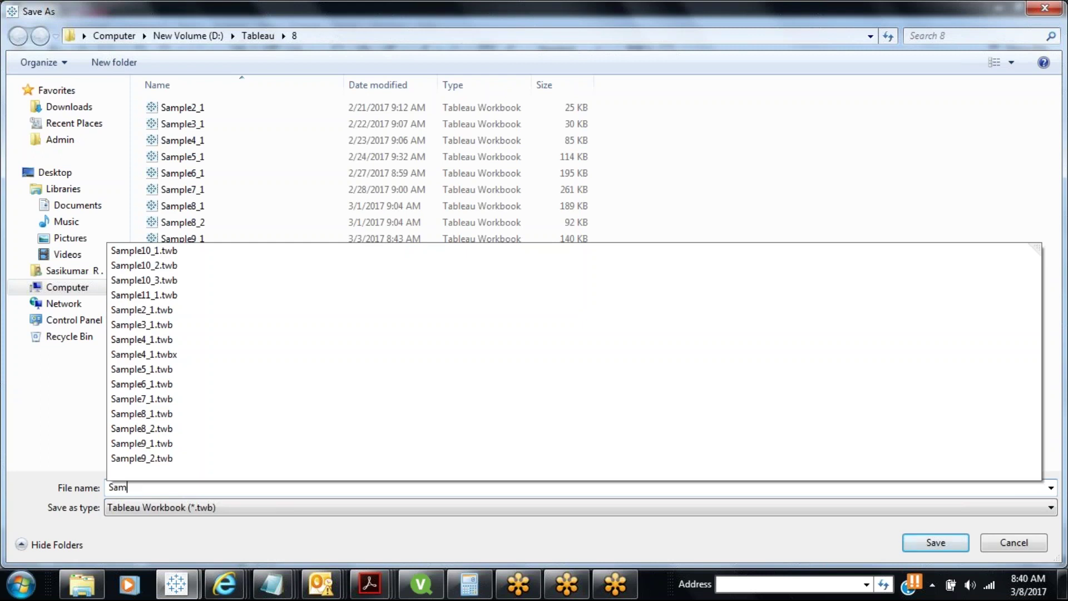
{"action": "type", "text": "ple12_1"}
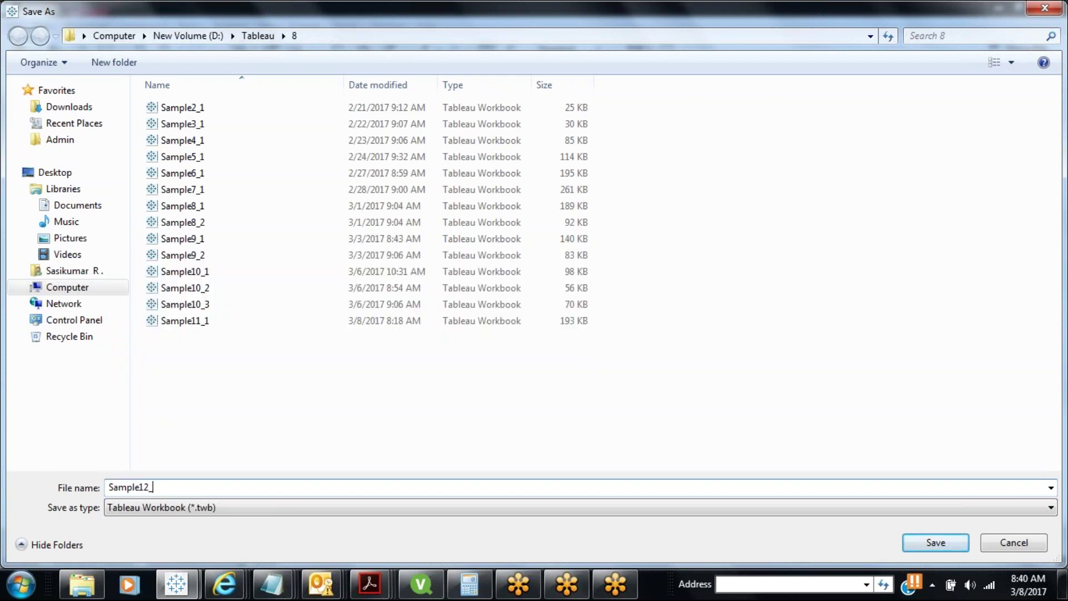
{"action": "key", "text": "Return"}
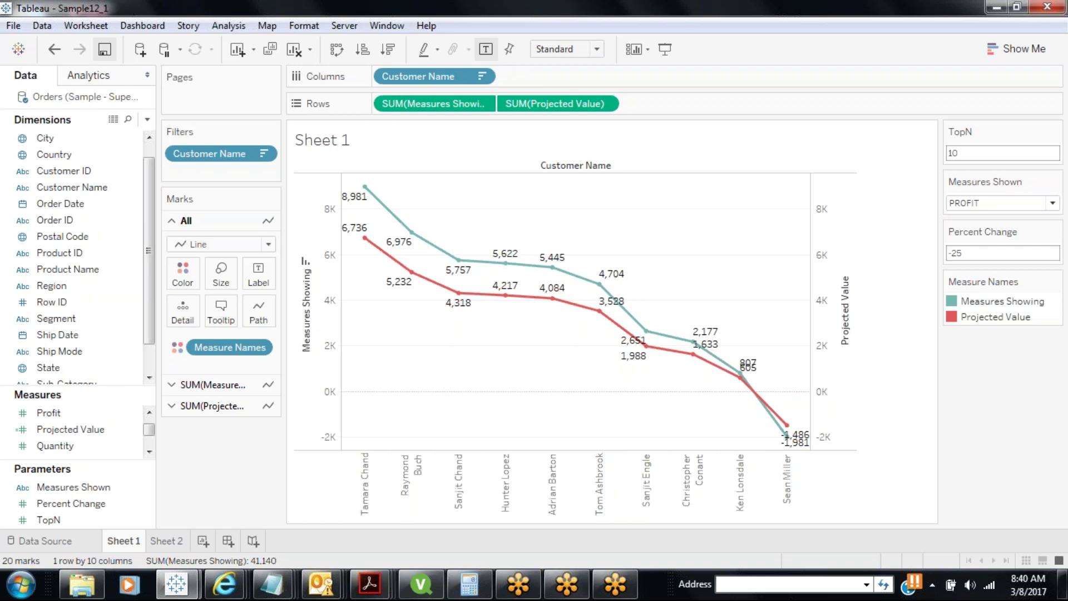
{"action": "left_click", "coordinate": [105, 49]}
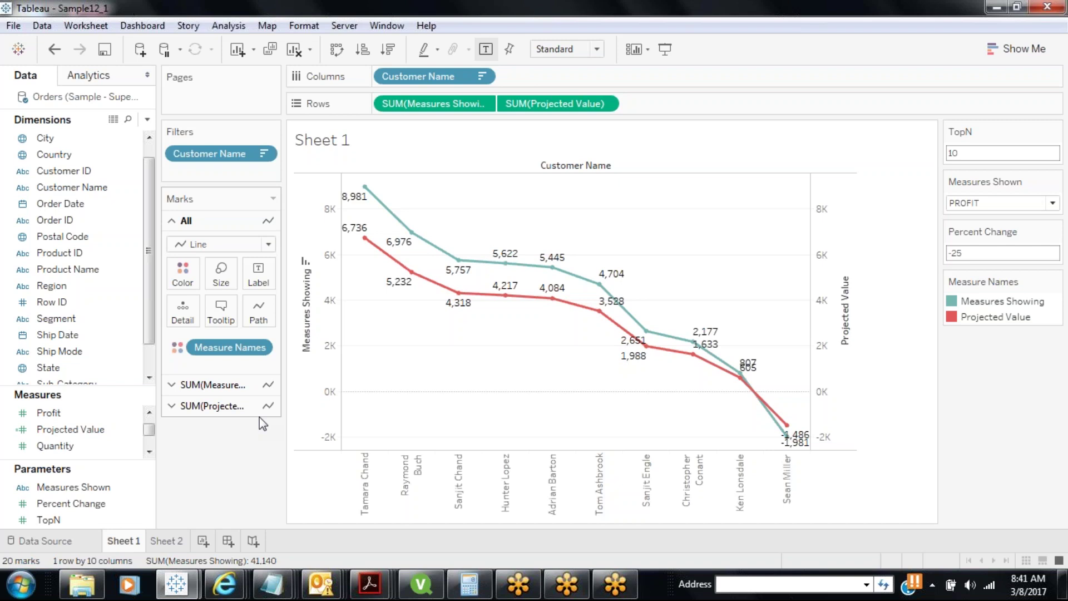
On Sheet 2, place Sub-Category on the rows of the empty view.
{"action": "left_click", "coordinate": [158, 541]}
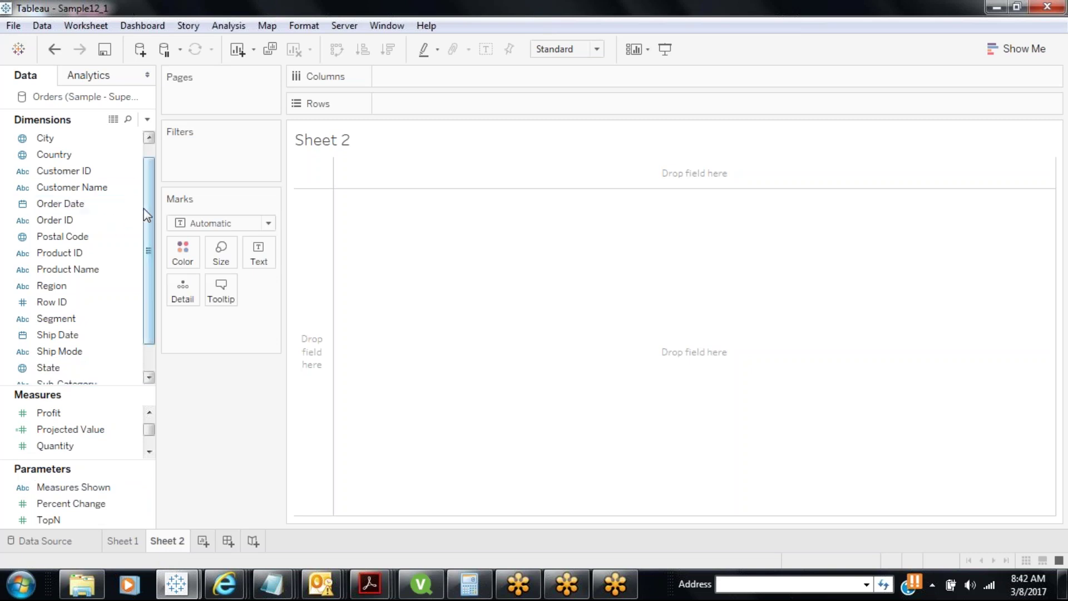
{"action": "scroll", "coordinate": [145, 223], "scroll_direction": "down", "scroll_amount": 1}
{"action": "left_click_drag", "start_coordinate": [89, 351], "coordinate": [429, 109]}
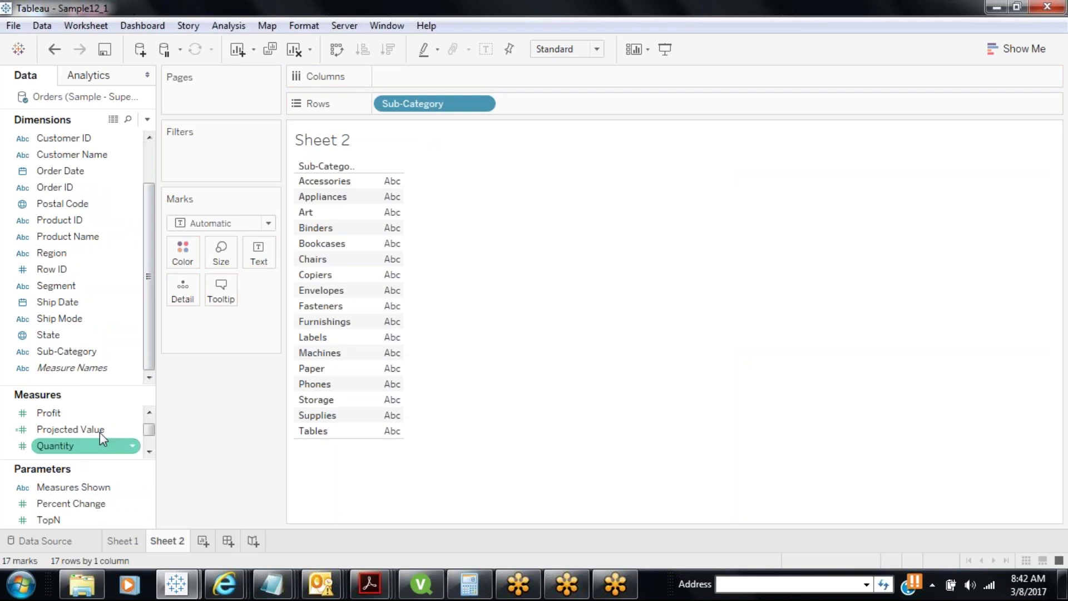
Add Sales twice to the columns as two side-by-side bar charts, and show the mark labels.
{"action": "scroll", "coordinate": [149, 430], "scroll_direction": "up", "scroll_amount": 1}
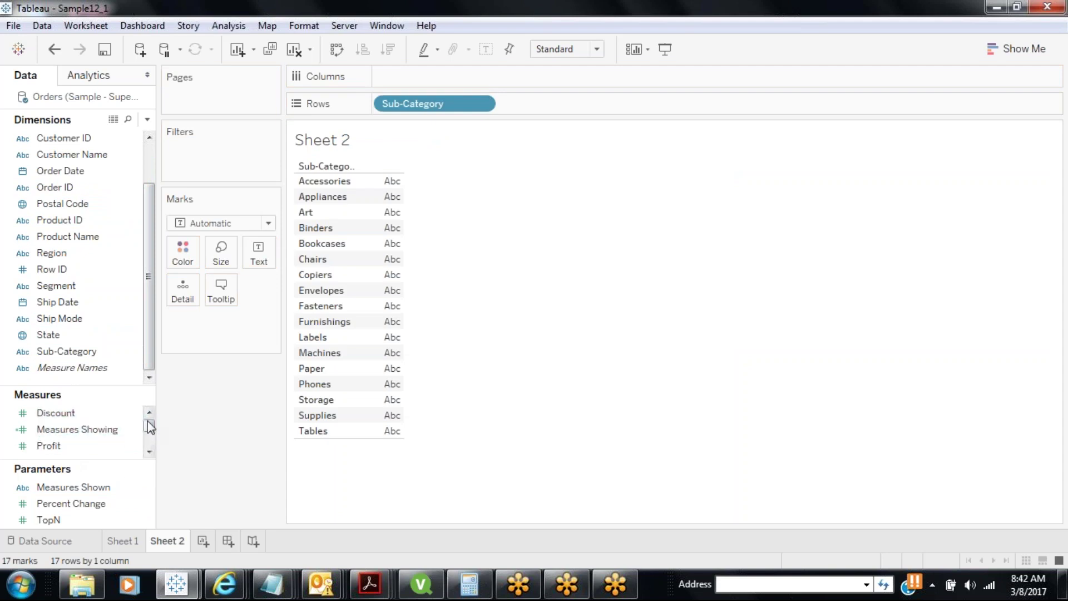
{"action": "scroll", "coordinate": [148, 429], "scroll_direction": "down", "scroll_amount": 2}
{"action": "left_click_drag", "start_coordinate": [86, 418], "coordinate": [607, 79]}
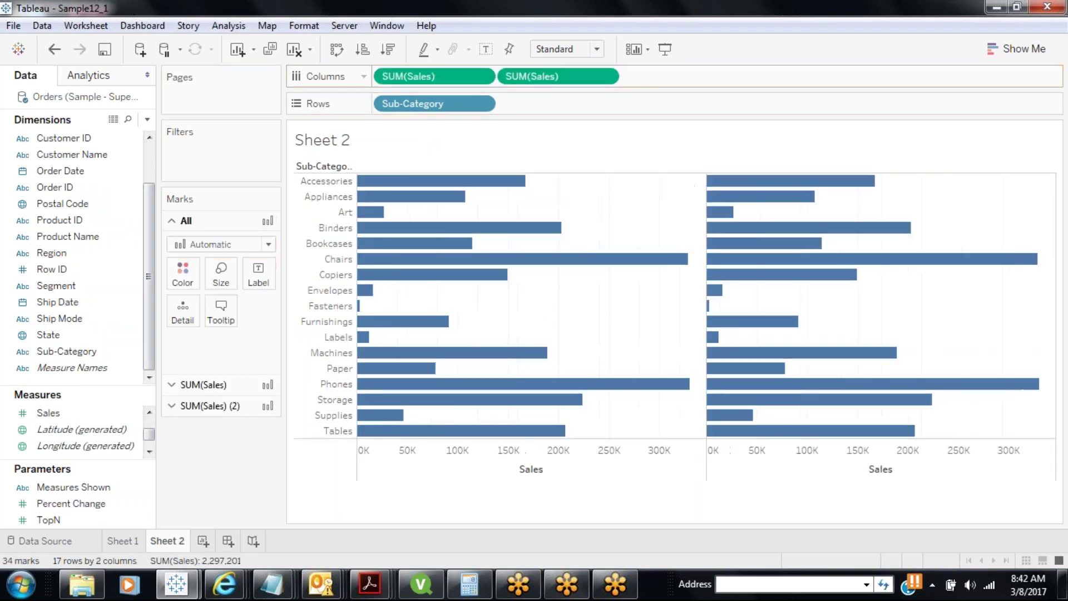
{"action": "left_click", "coordinate": [486, 49]}
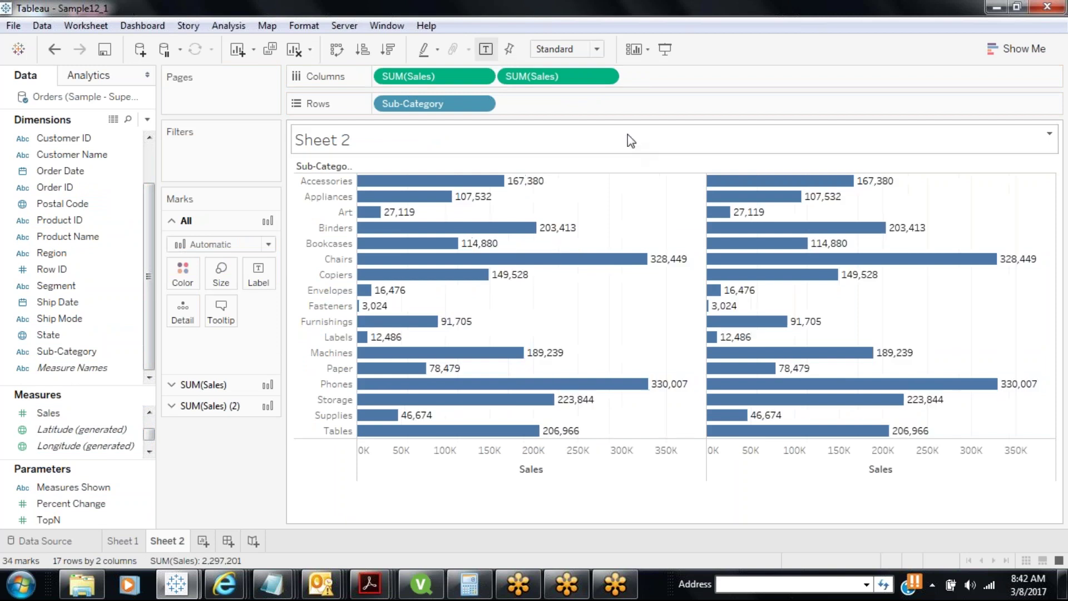
Apply a Running Total quick table calculation to the second Sales measure.
{"action": "left_click", "coordinate": [606, 77]}
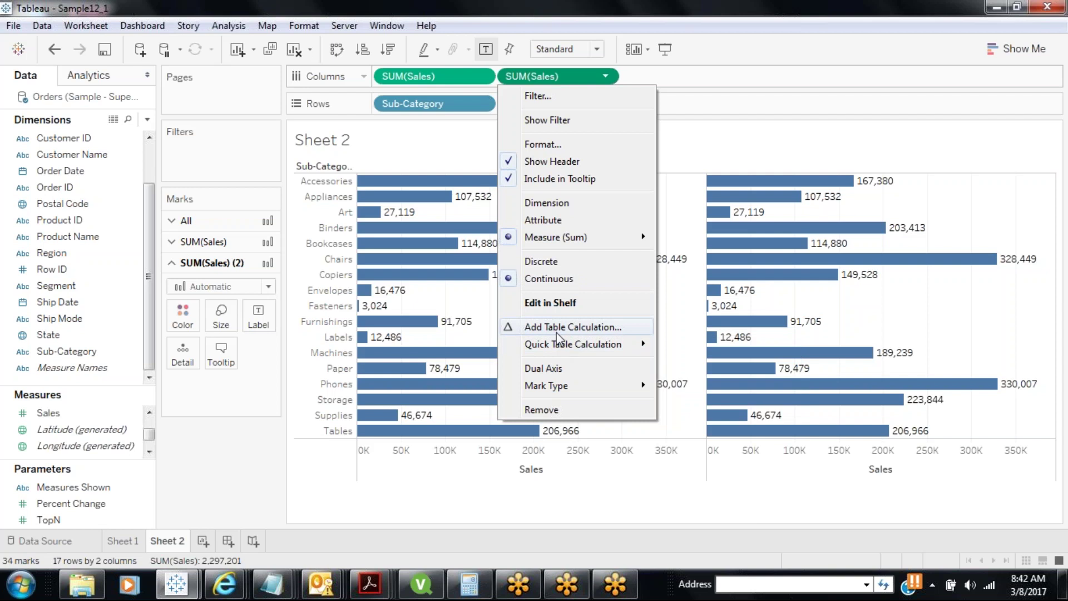
{"action": "mouse_move", "coordinate": [558, 346]}
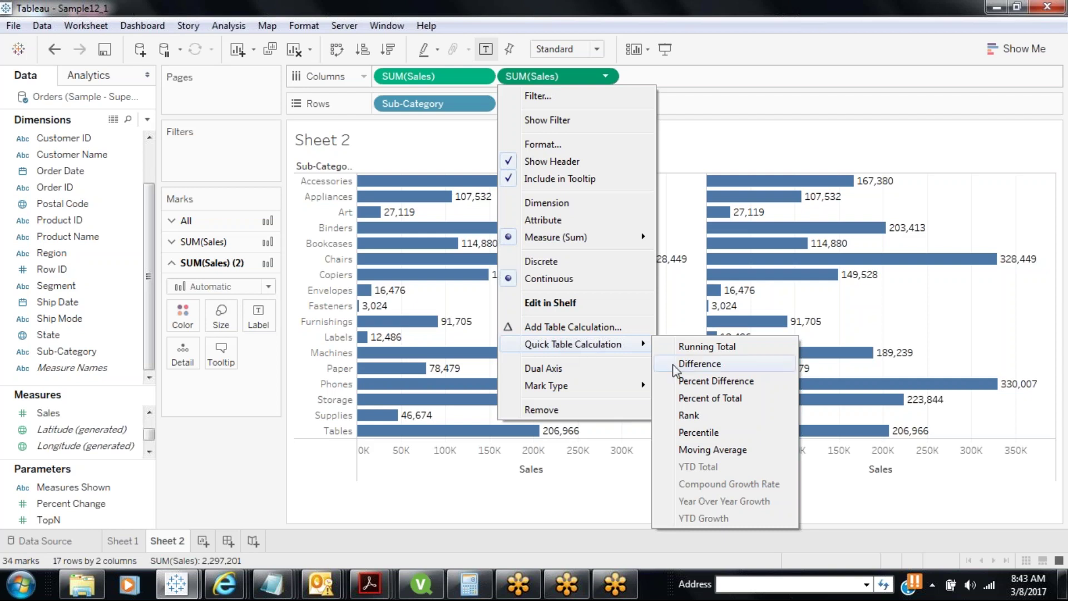
{"action": "left_click", "coordinate": [680, 347]}
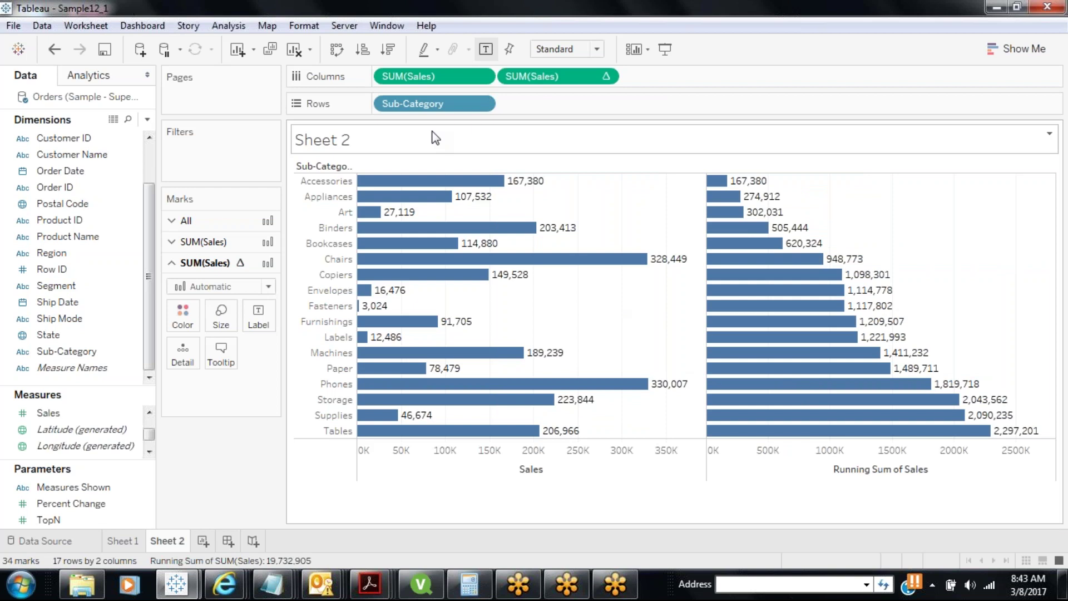
Compare the options of both Sales measures, and examine the table calculation settings of the running total.
{"action": "left_click", "coordinate": [482, 77]}
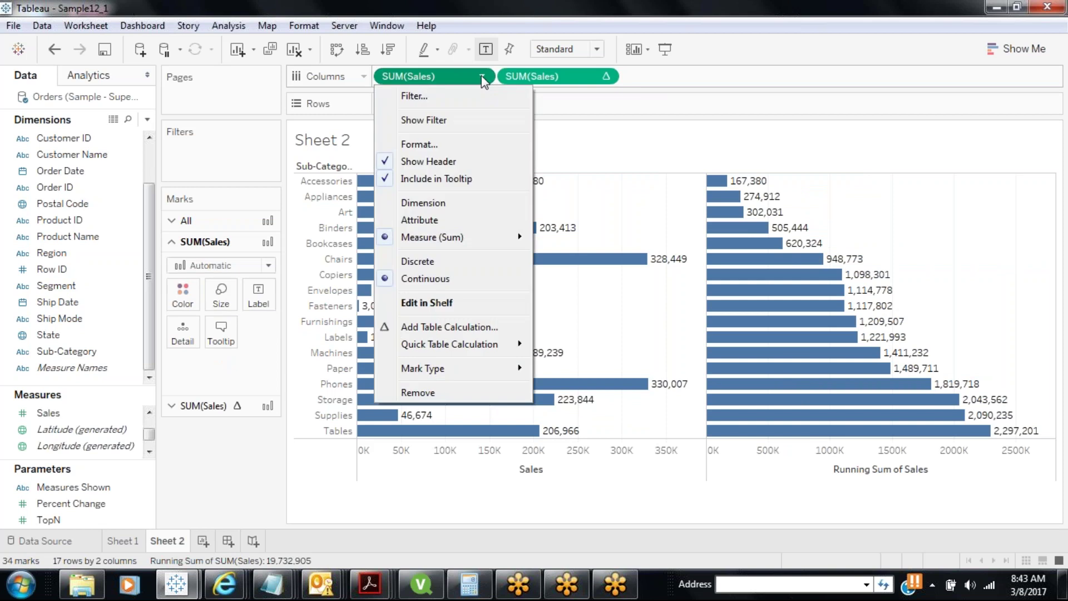
{"action": "left_click", "coordinate": [445, 86]}
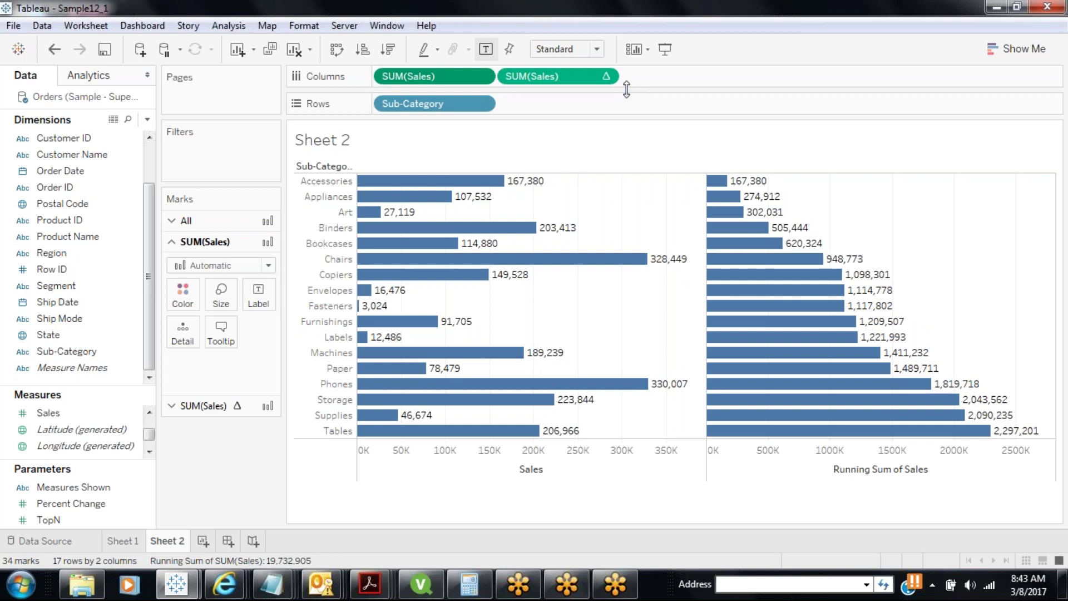
{"action": "left_click", "coordinate": [606, 76]}
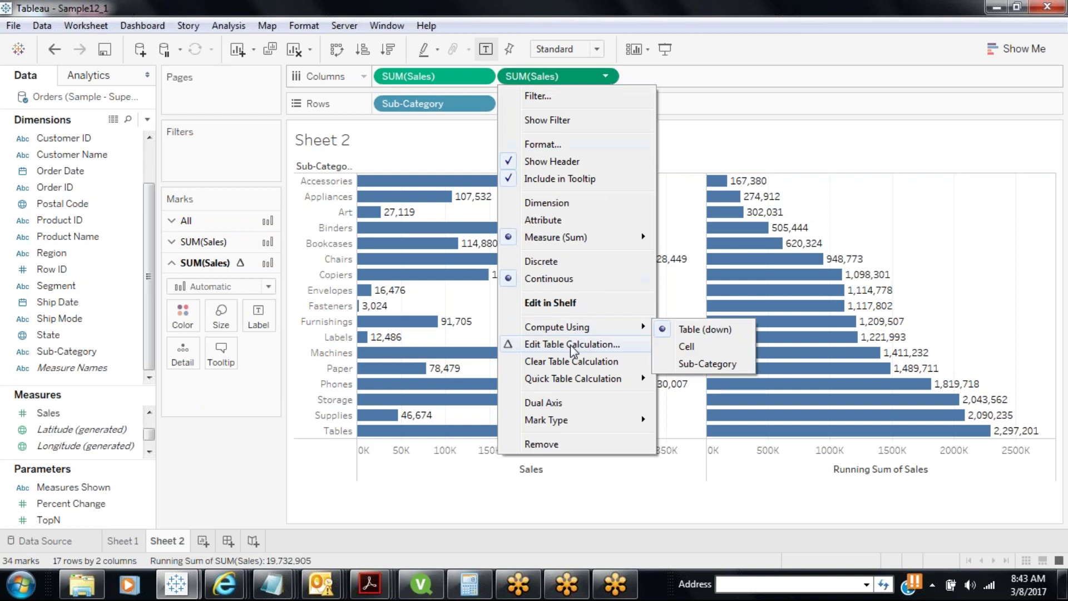
{"action": "left_click", "coordinate": [571, 345]}
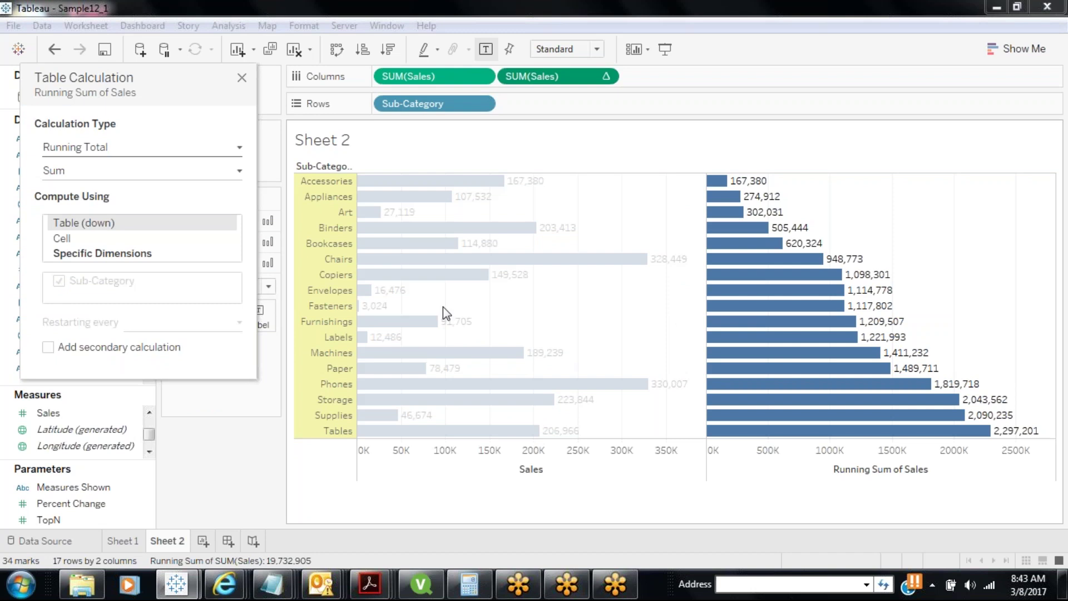
{"action": "left_click", "coordinate": [242, 77]}
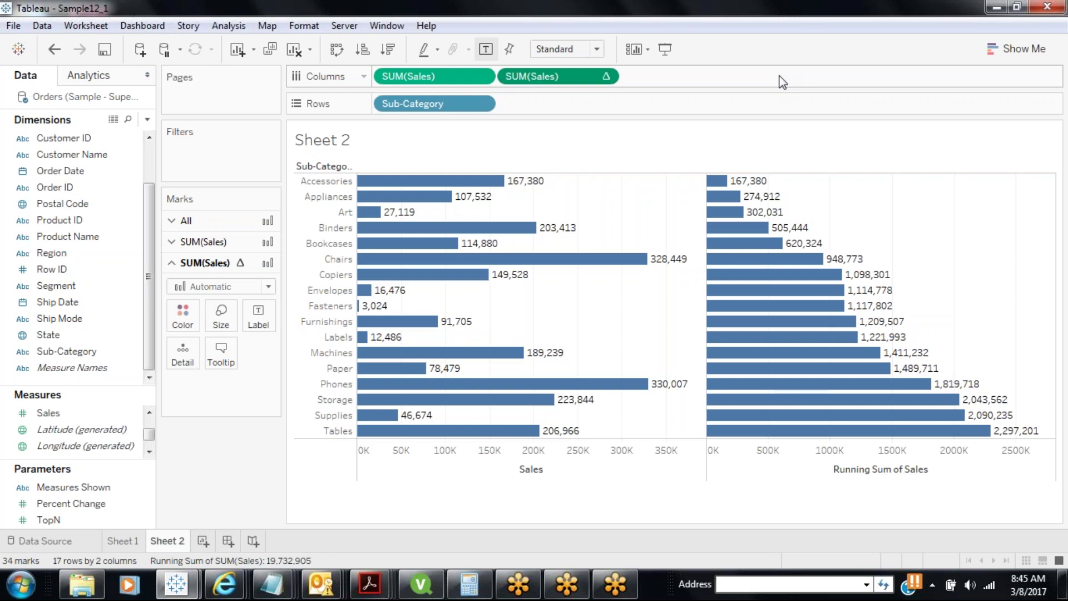
{"action": "mouse_move", "coordinate": [726, 186]}
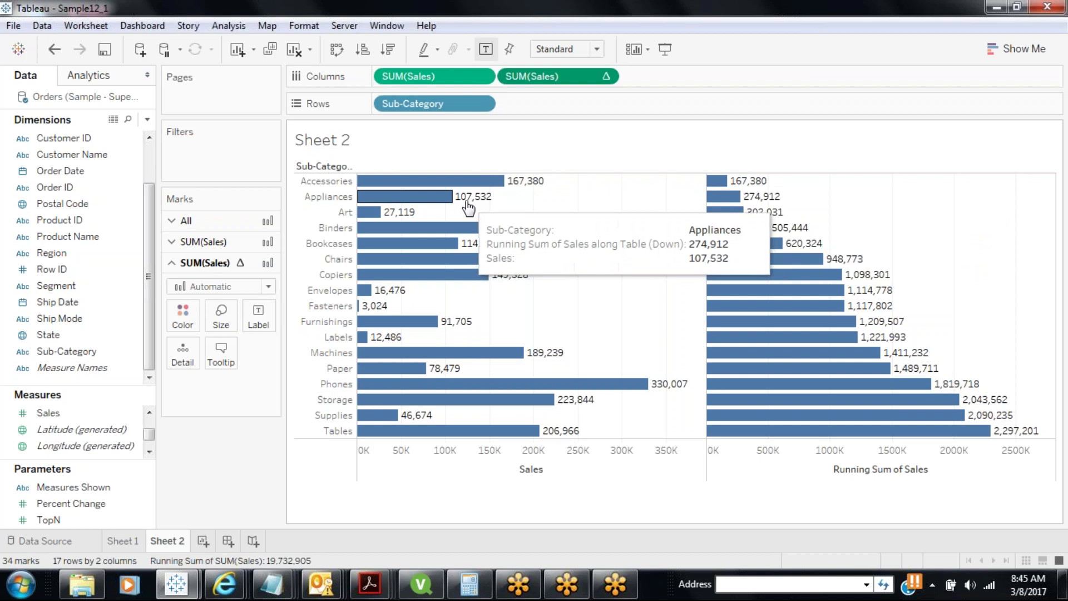
Copy the formula RUNNING_SUM(SUM([Sales])) of the second Sales measure into a new Notepad document, and return to Tableau.
{"action": "mouse_move", "coordinate": [746, 219]}
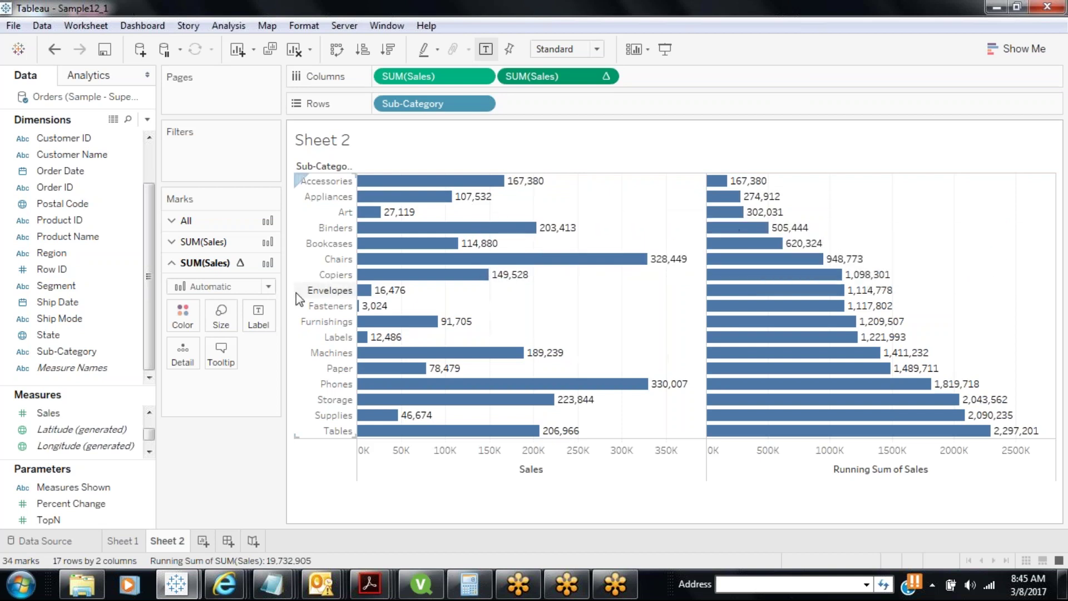
{"action": "mouse_move", "coordinate": [386, 225]}
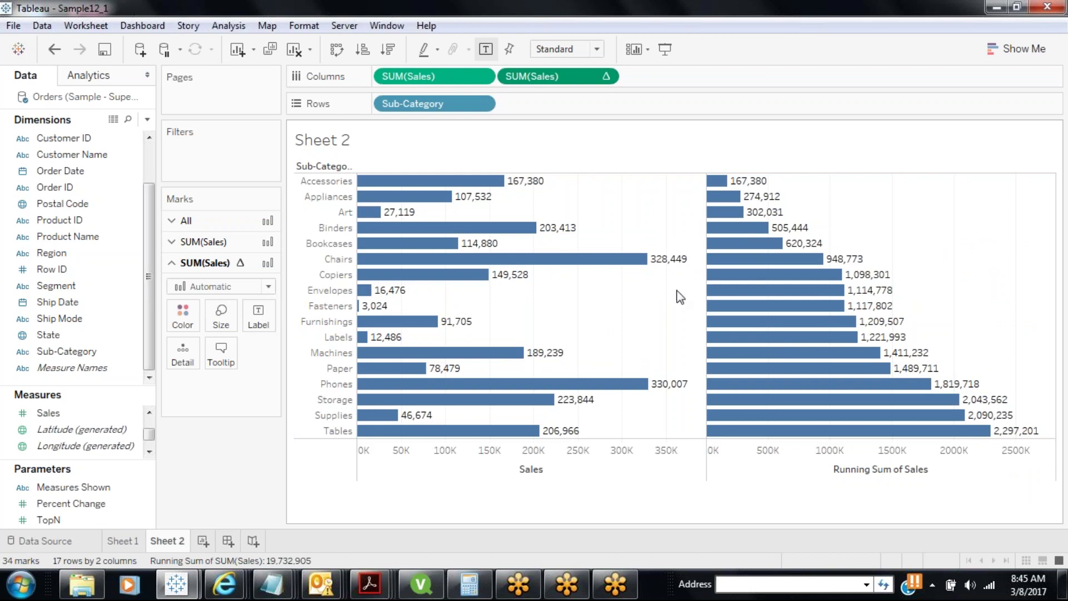
{"action": "double_click", "coordinate": [576, 80]}
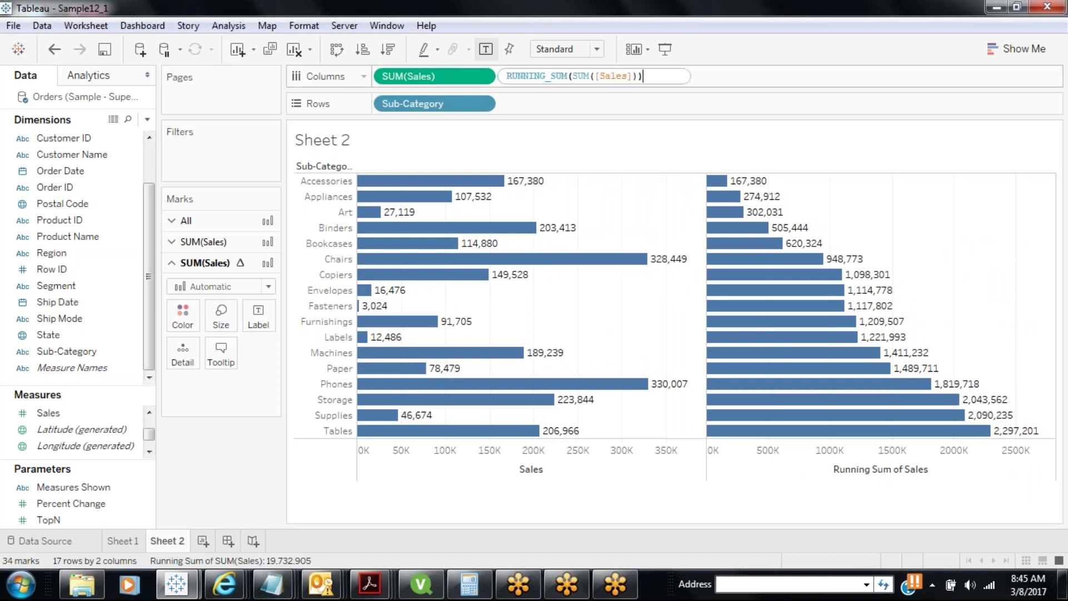
{"action": "key", "text": "ctrl+a"}
{"action": "key", "text": "ctrl+c"}
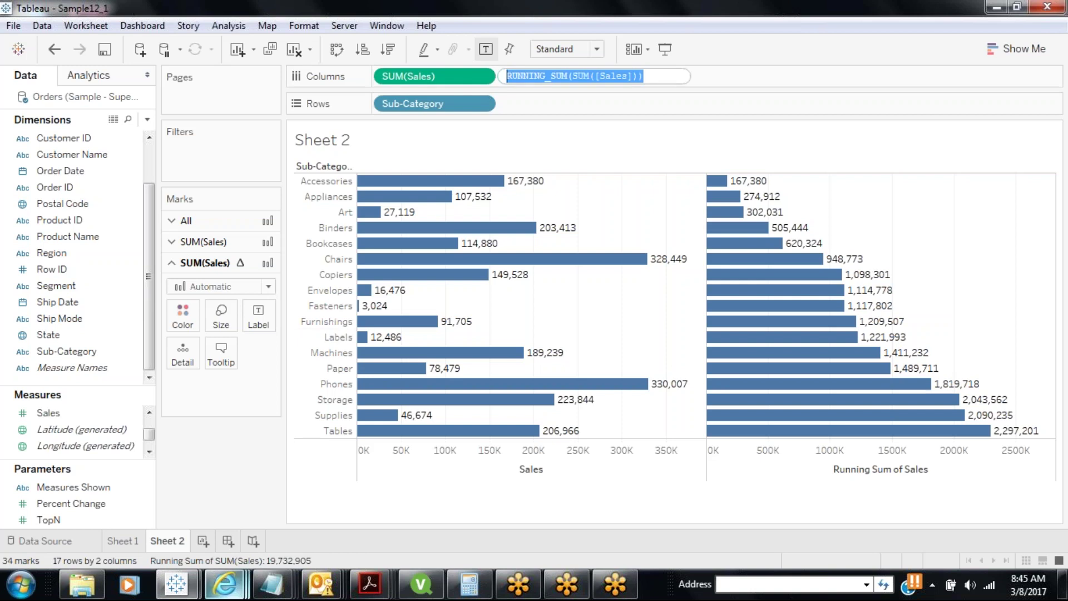
{"action": "left_click", "coordinate": [21, 584]}
{"action": "left_click", "coordinate": [109, 72]}
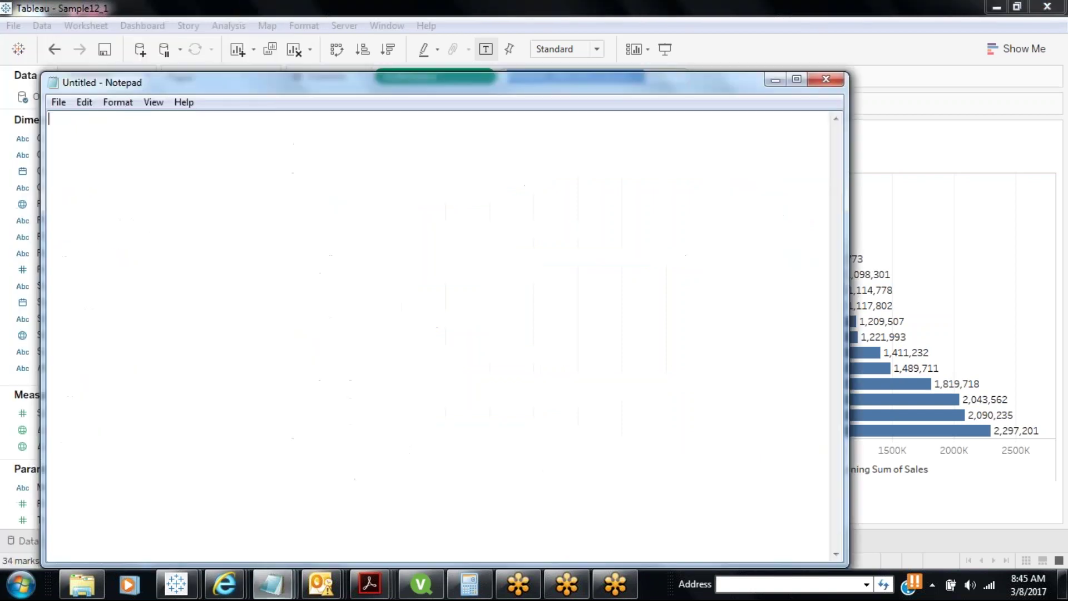
{"action": "key", "text": "ctrl+v"}
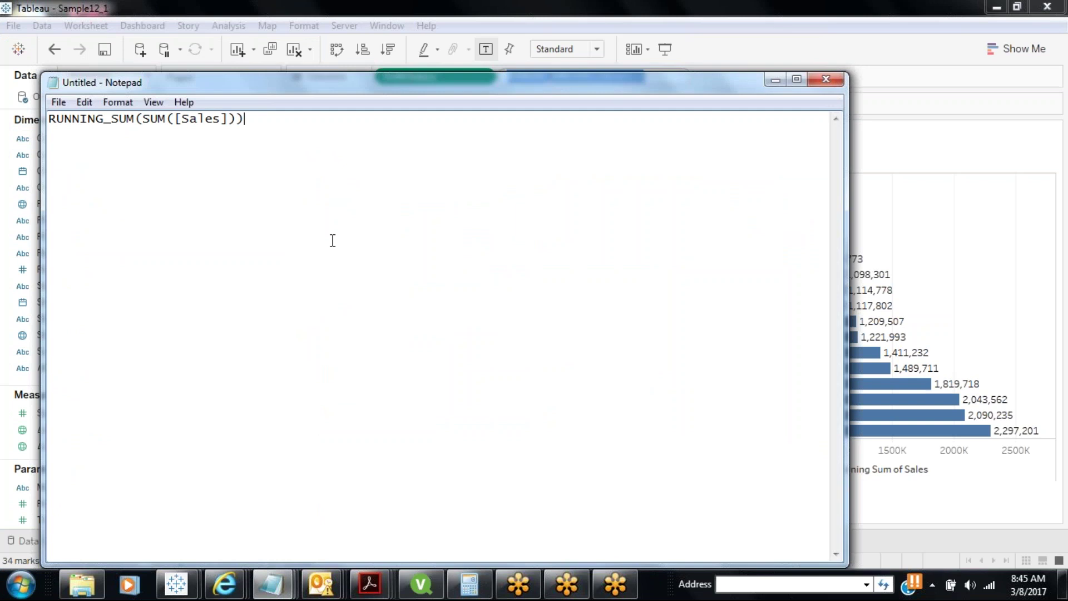
{"action": "left_click", "coordinate": [781, 83]}
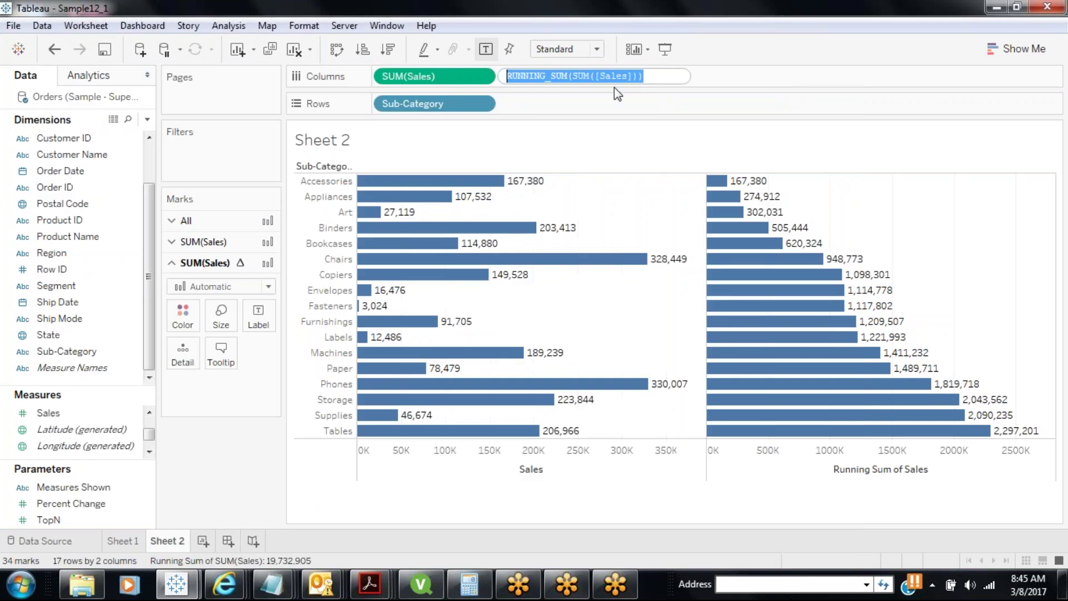
Replace the running total measure on the columns with the hand-written calculation RUNNING_SUM(SUM(Sales)).
{"action": "left_click_drag", "start_coordinate": [578, 78], "coordinate": [242, 467]}
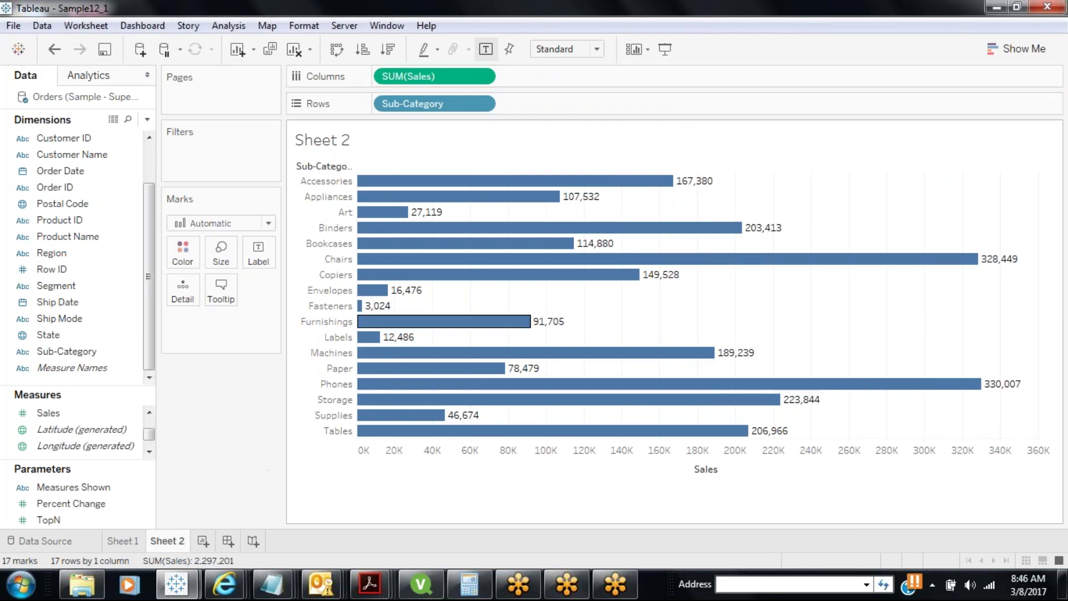
{"action": "double_click", "coordinate": [602, 76]}
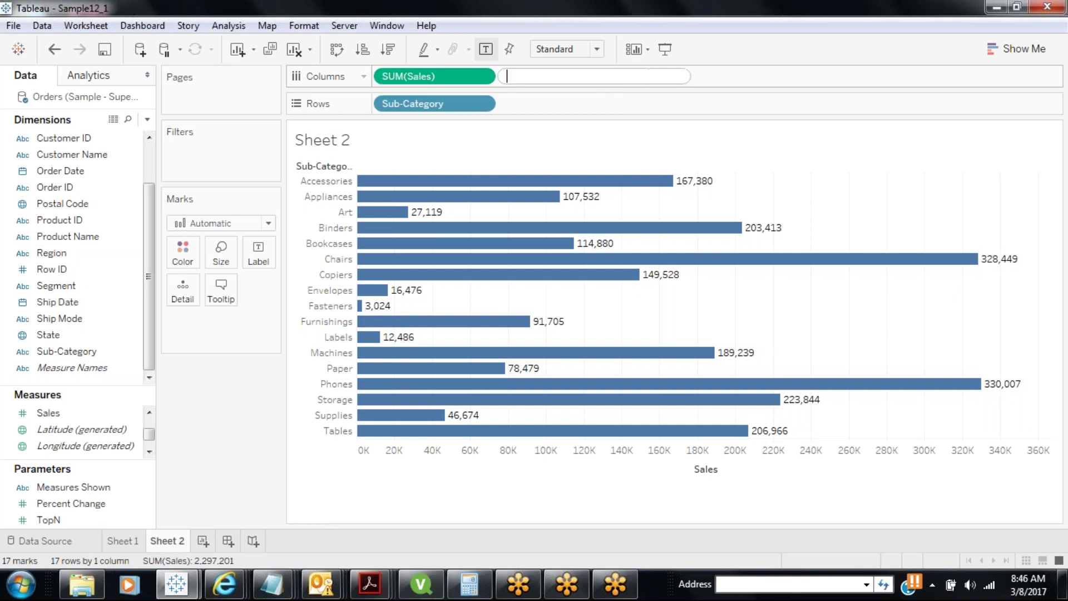
{"action": "type", "text": "RUNNING"}
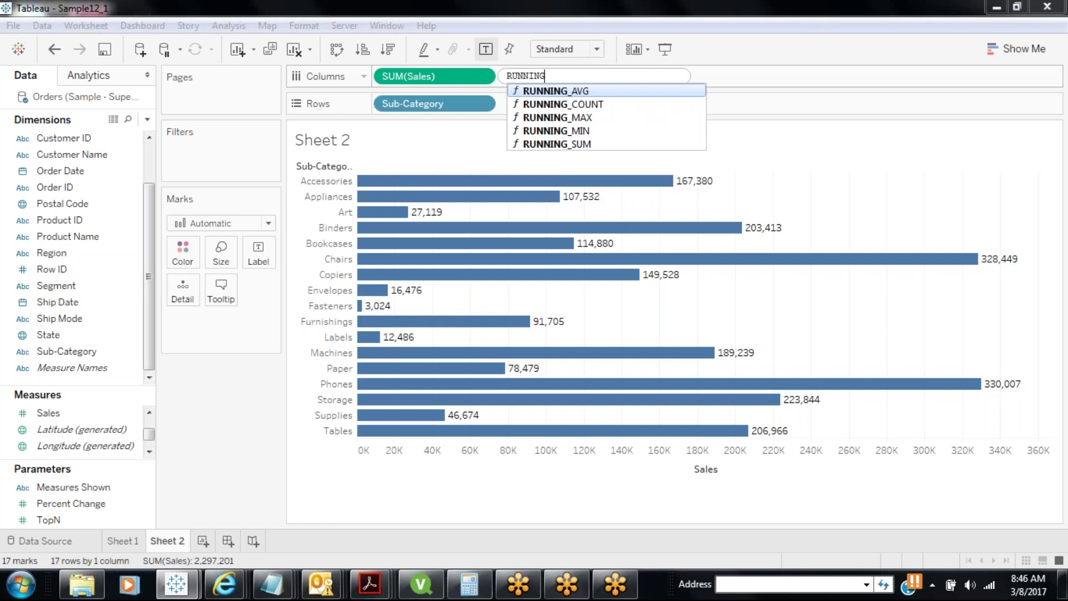
{"action": "type", "text": "_S"}
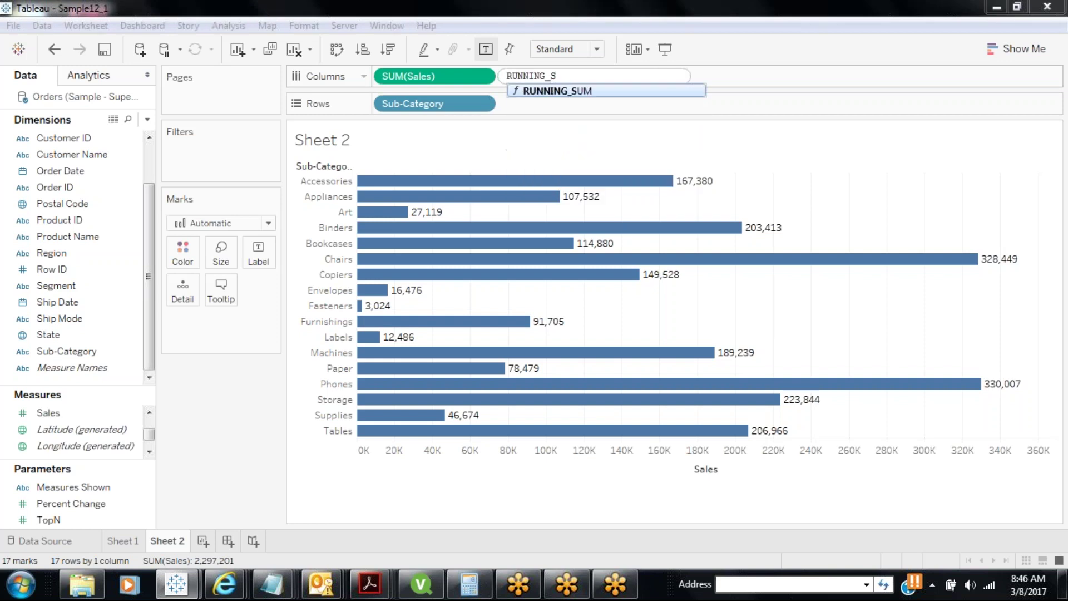
{"action": "type", "text": "UM(SUM("}
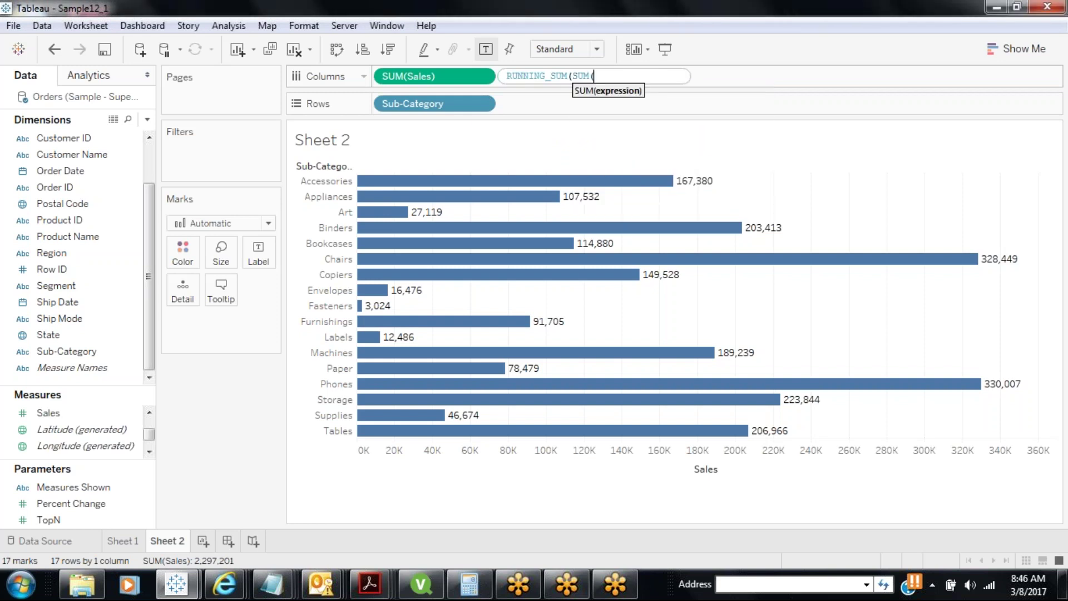
{"action": "type", "text": "Sales))"}
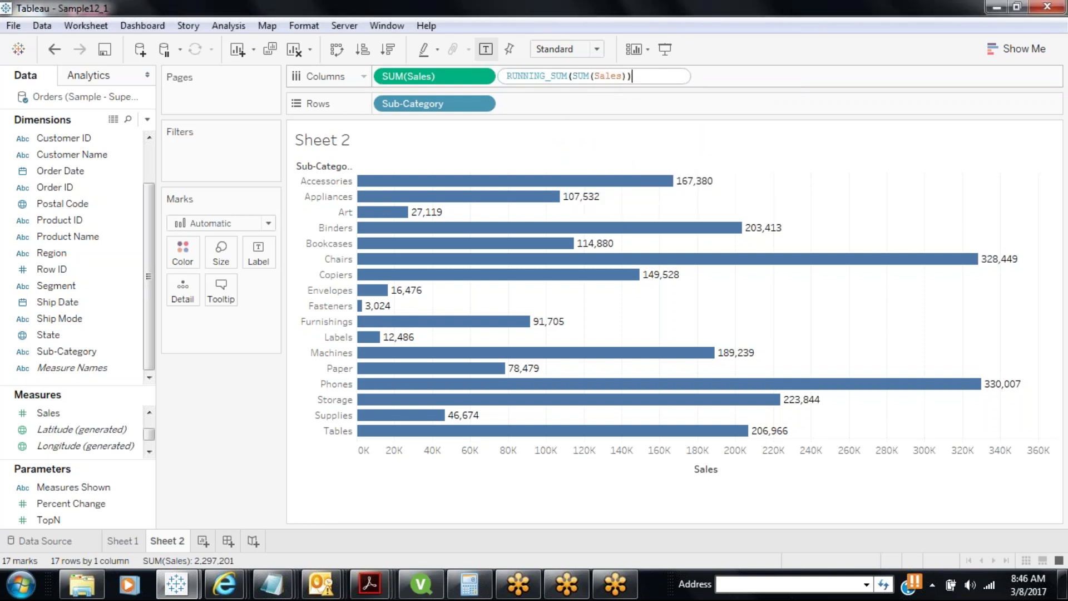
{"action": "key", "text": "Return"}
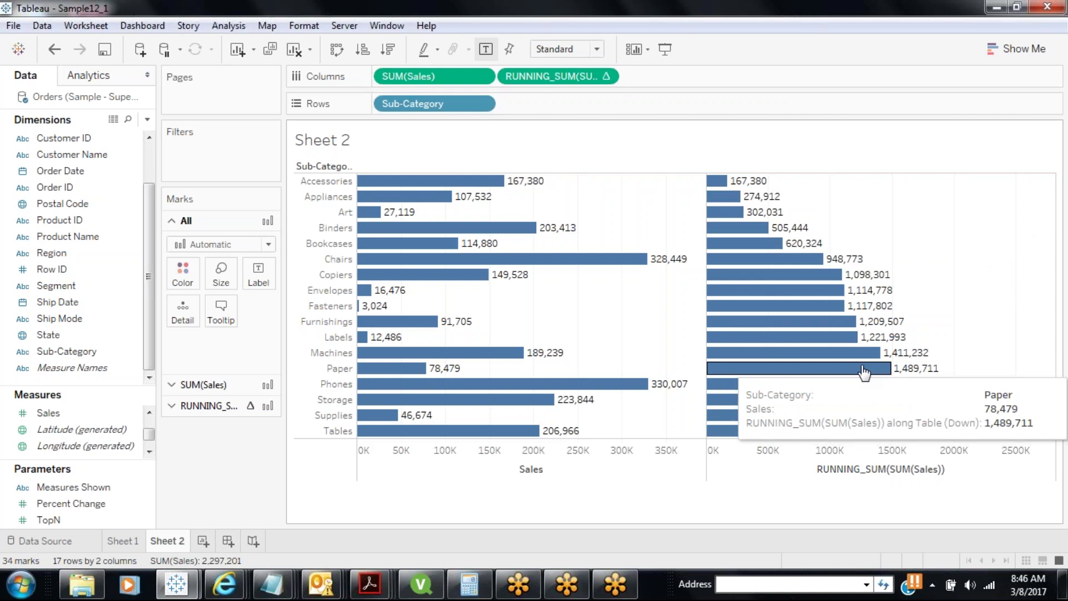
Examine the table calculation settings of the hand-written running sum.
{"action": "left_click", "coordinate": [606, 78]}
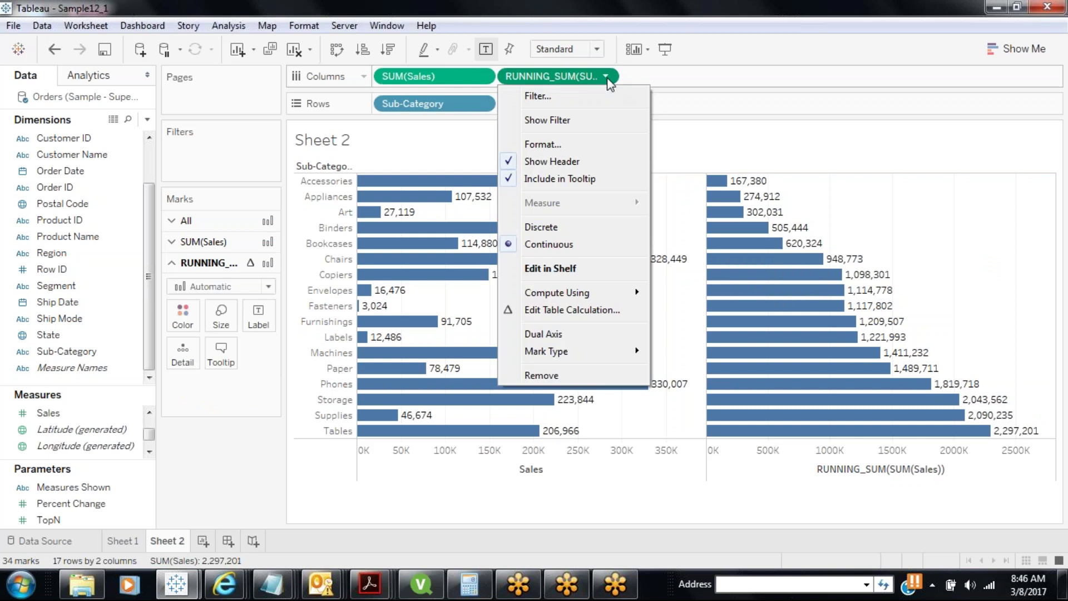
{"action": "left_click", "coordinate": [611, 311]}
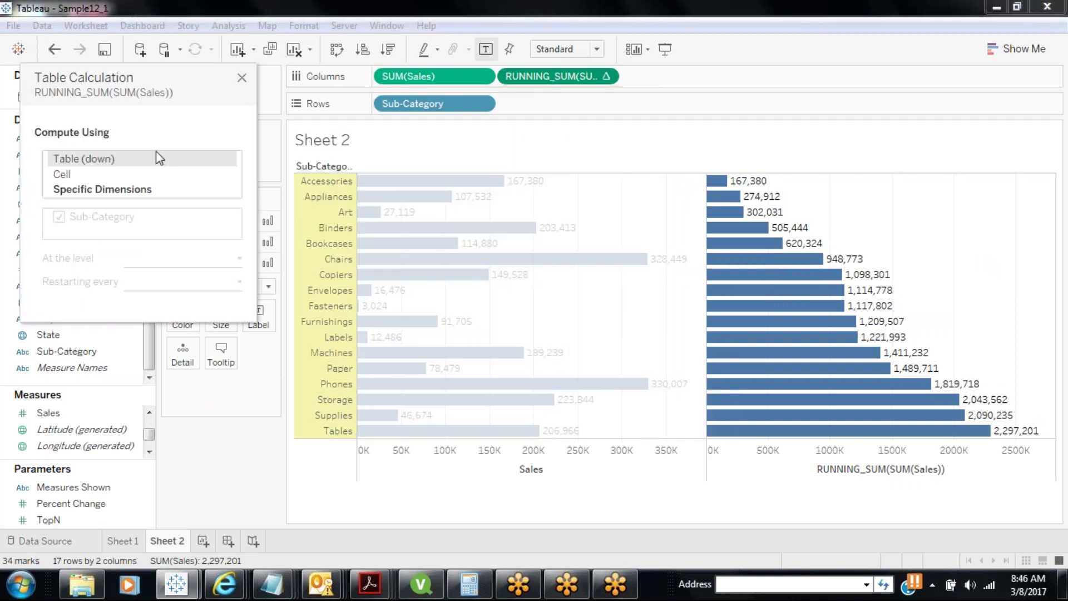
{"action": "left_click", "coordinate": [242, 78]}
Replace the hand-written running sum with a second Sales measure, and apply a Difference quick table calculation to it.
{"action": "left_click_drag", "start_coordinate": [509, 82], "coordinate": [185, 466]}
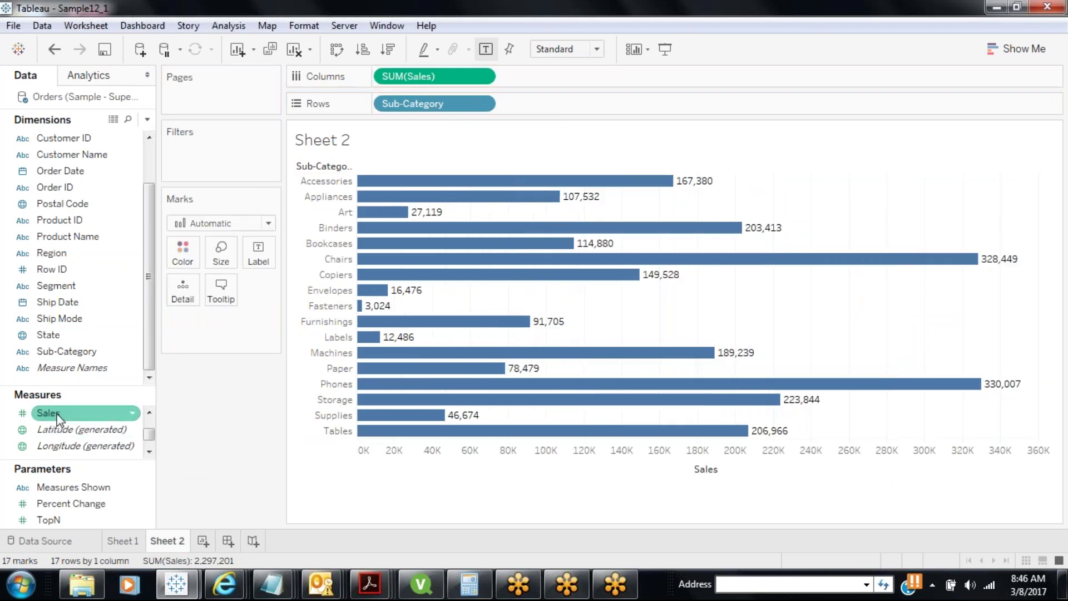
{"action": "left_click_drag", "start_coordinate": [47, 412], "coordinate": [609, 78]}
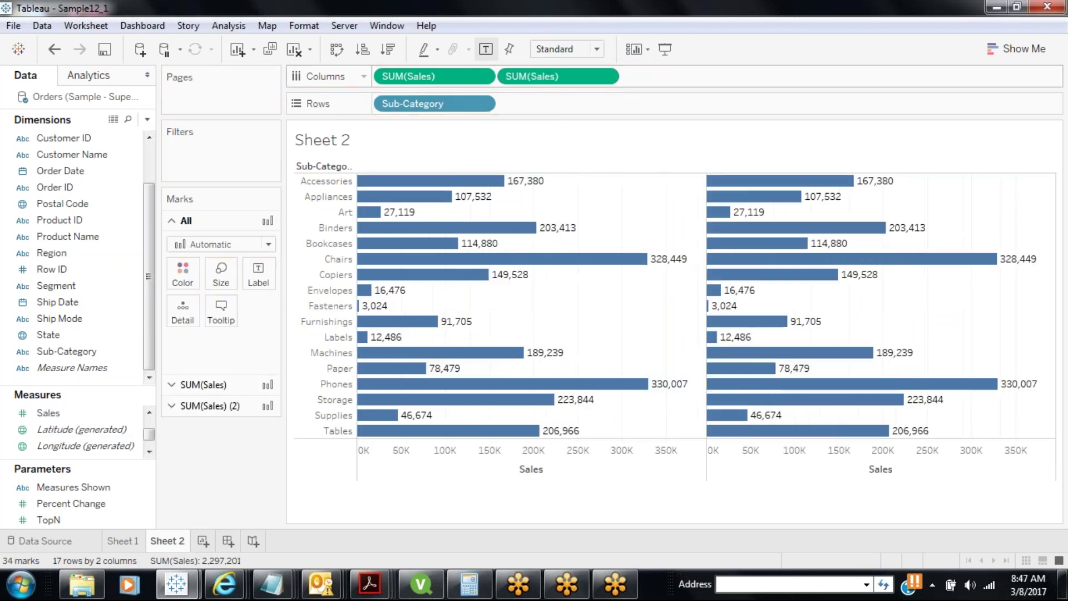
{"action": "left_click", "coordinate": [606, 77]}
{"action": "mouse_move", "coordinate": [590, 344]}
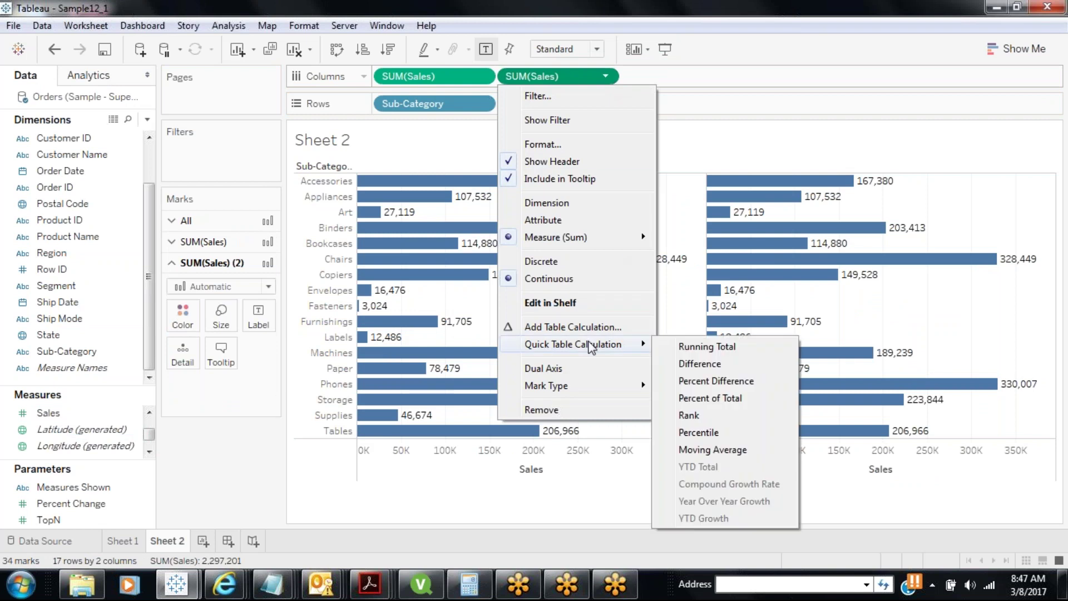
{"action": "left_click", "coordinate": [733, 368]}
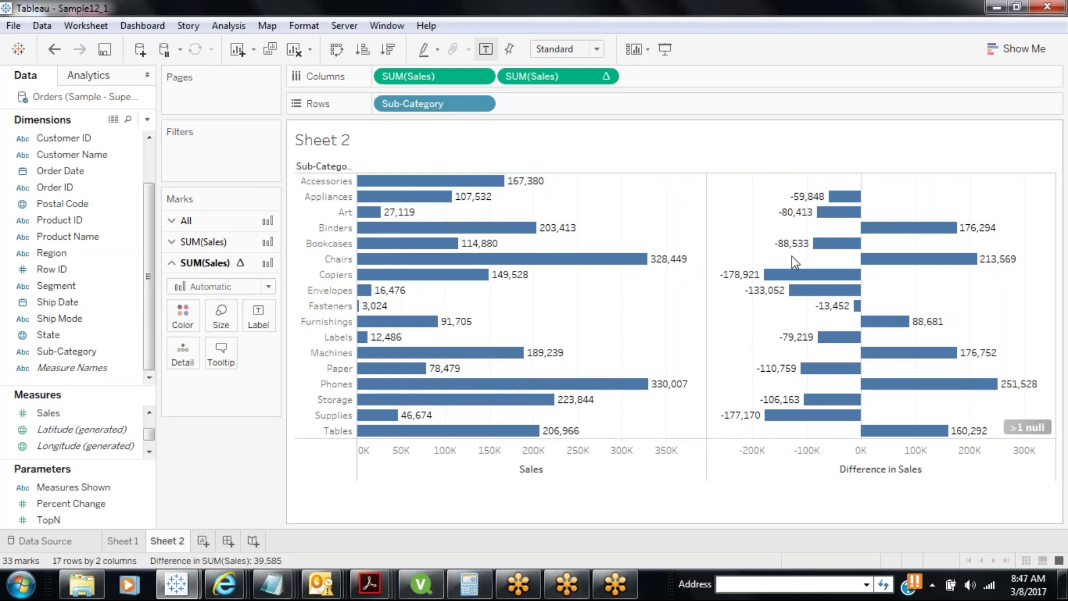
Sort the sub-categories by Sales in descending order, and switch the sort to ascending.
{"action": "mouse_move", "coordinate": [461, 192]}
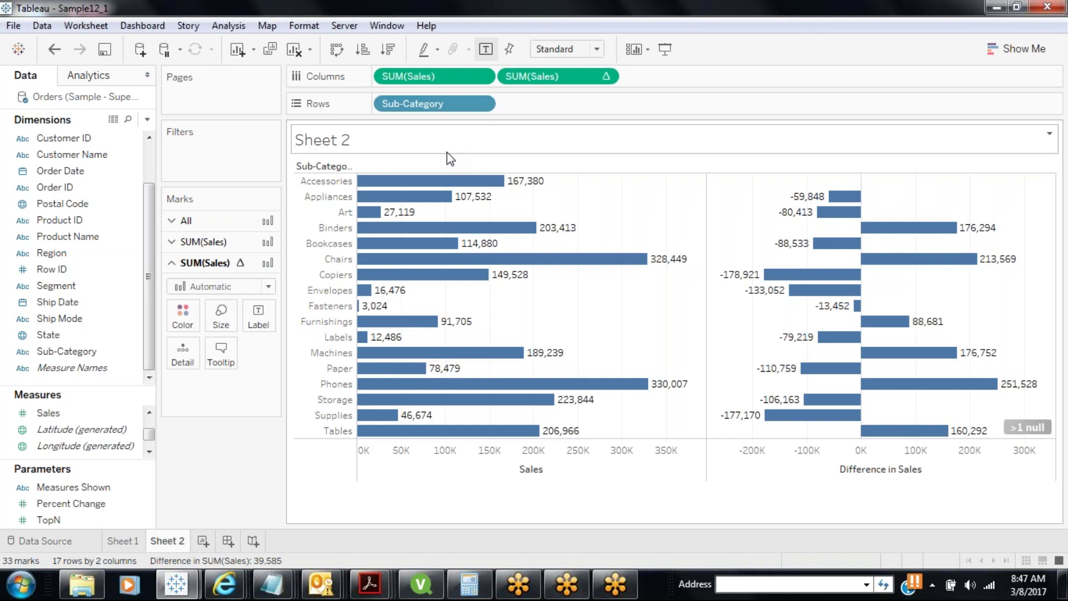
{"action": "mouse_move", "coordinate": [532, 186]}
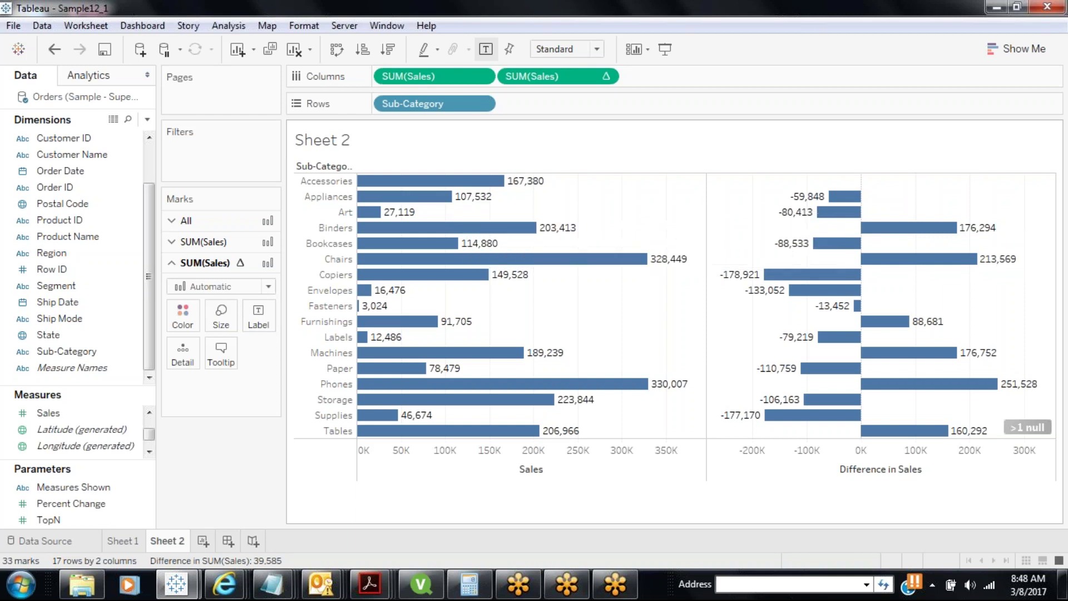
{"action": "mouse_move", "coordinate": [839, 212]}
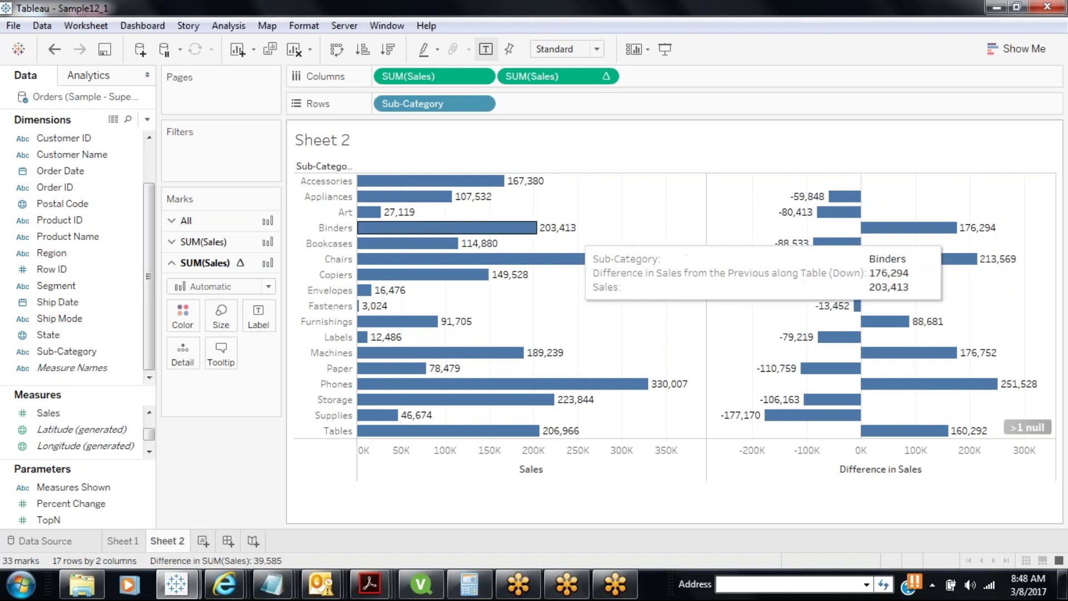
{"action": "mouse_move", "coordinate": [957, 237]}
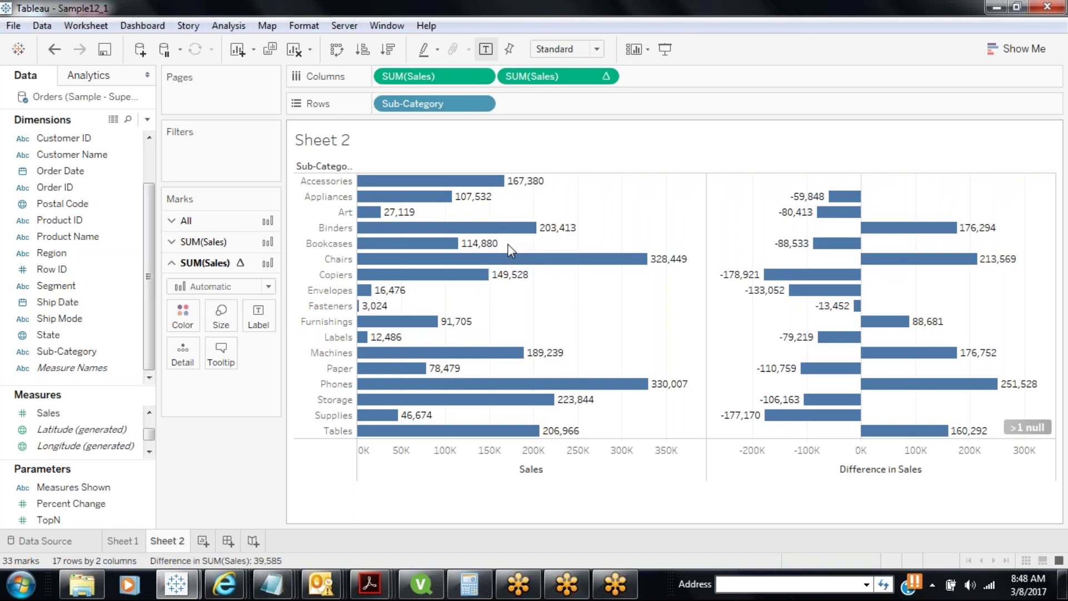
{"action": "left_click", "coordinate": [388, 50]}
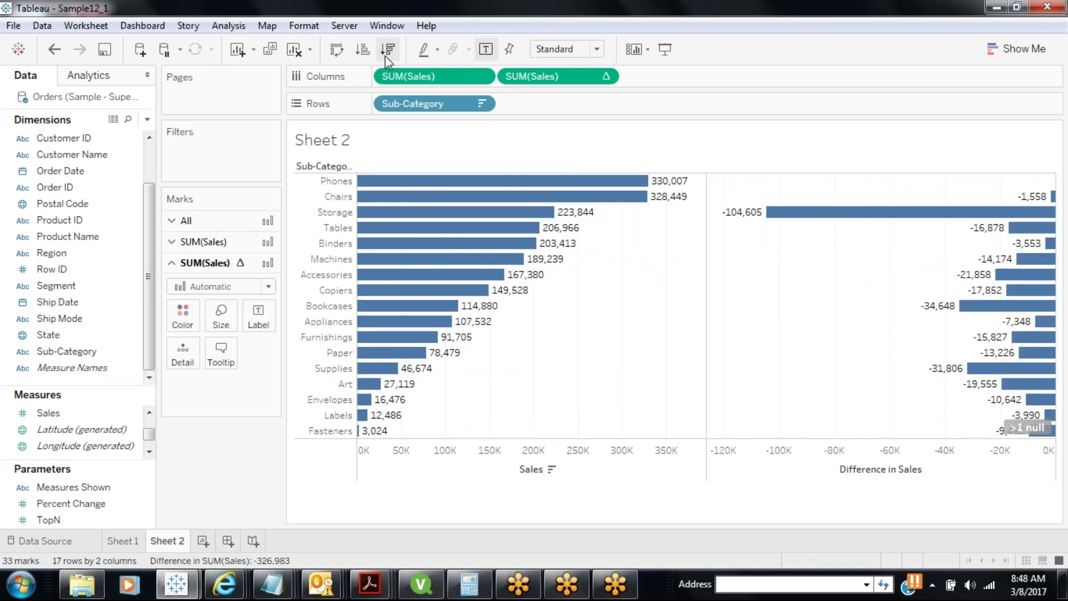
{"action": "left_click", "coordinate": [369, 53]}
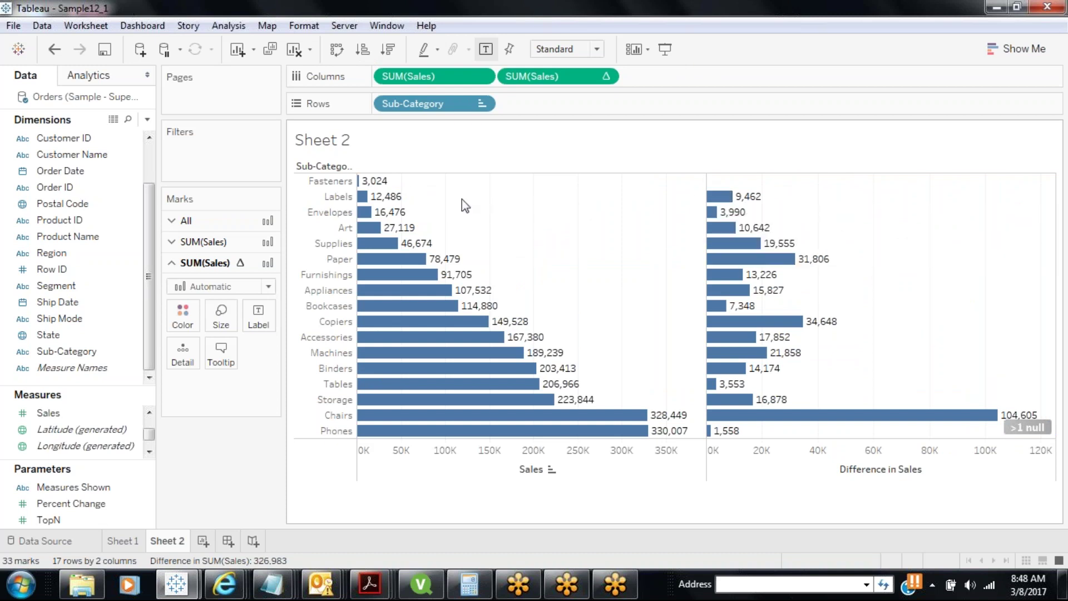
Copy the difference formula ZN(SUM([Sales])) - LOOKUP(ZN(SUM([Sales])), -1) below the running sum formula in Notepad, and return to Tableau.
{"action": "mouse_move", "coordinate": [383, 182]}
{"action": "mouse_move", "coordinate": [718, 253]}
{"action": "double_click", "coordinate": [557, 77]}
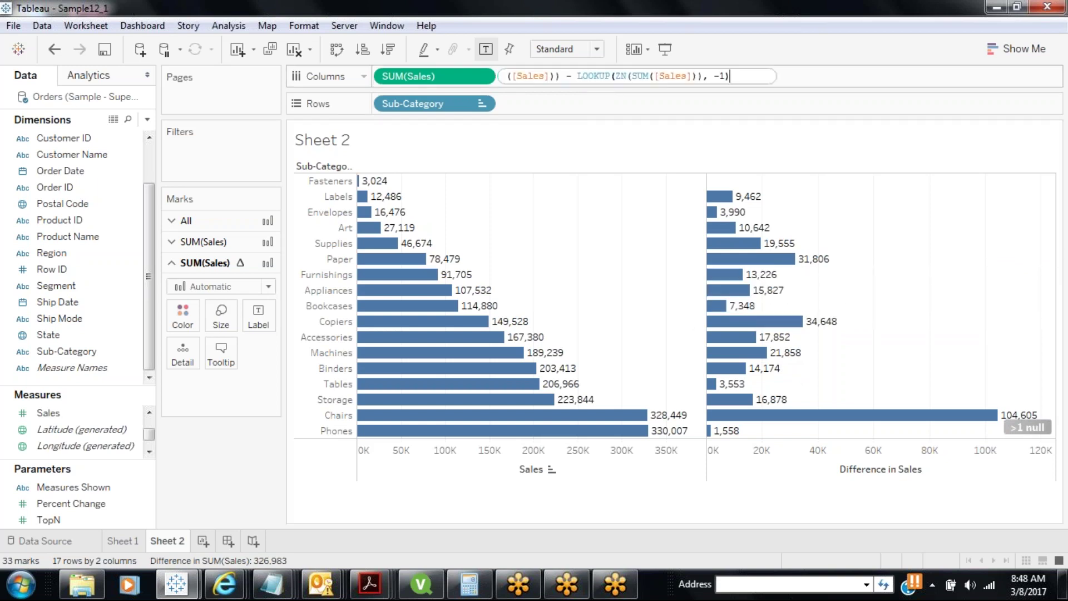
{"action": "key", "text": "ctrl+a"}
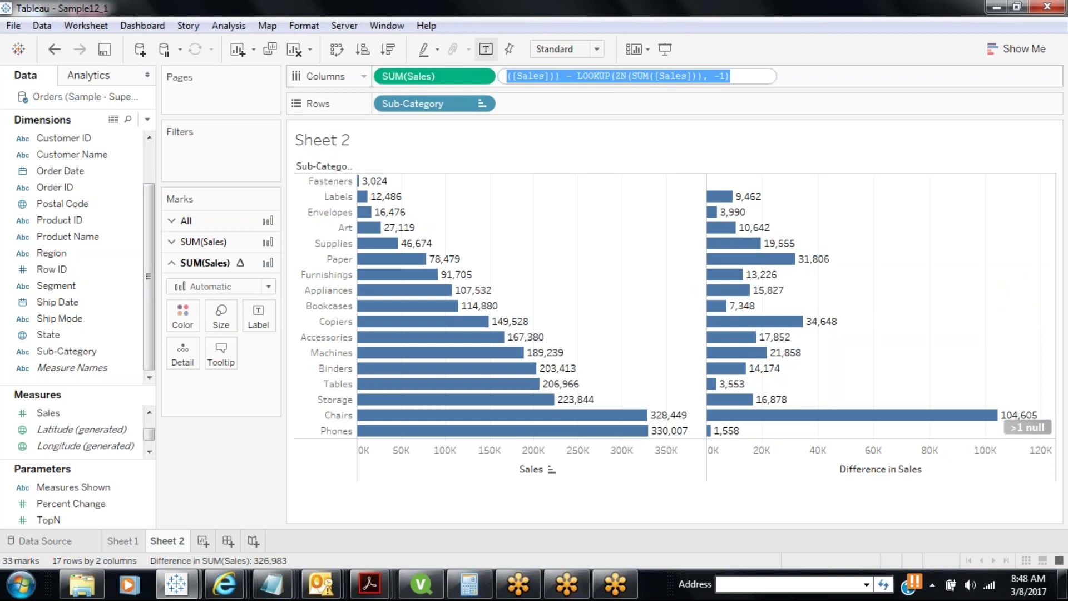
{"action": "left_click", "coordinate": [272, 584]}
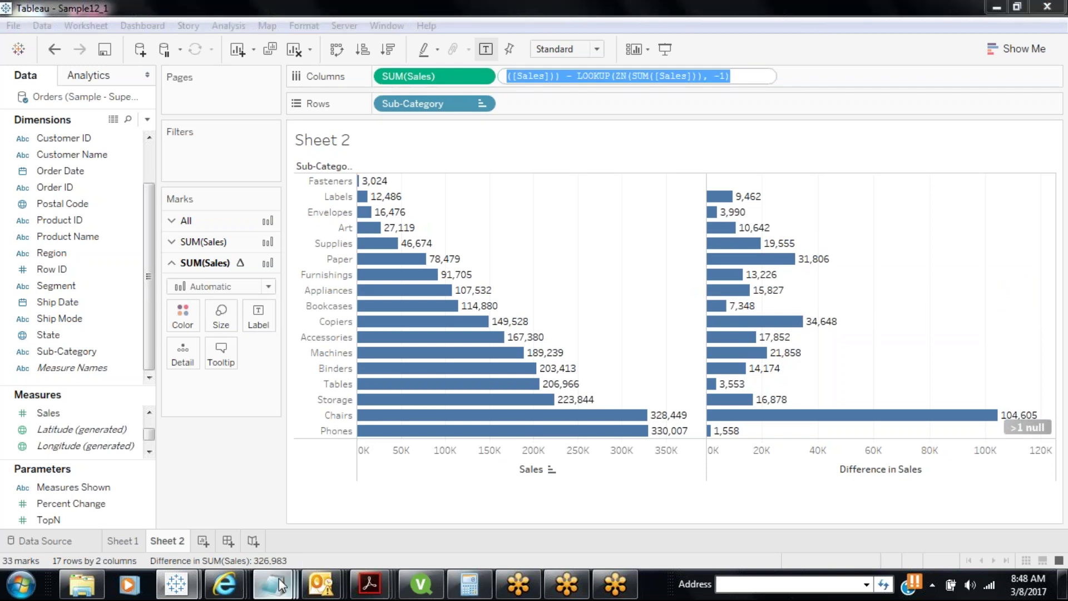
{"action": "left_click", "coordinate": [712, 547]}
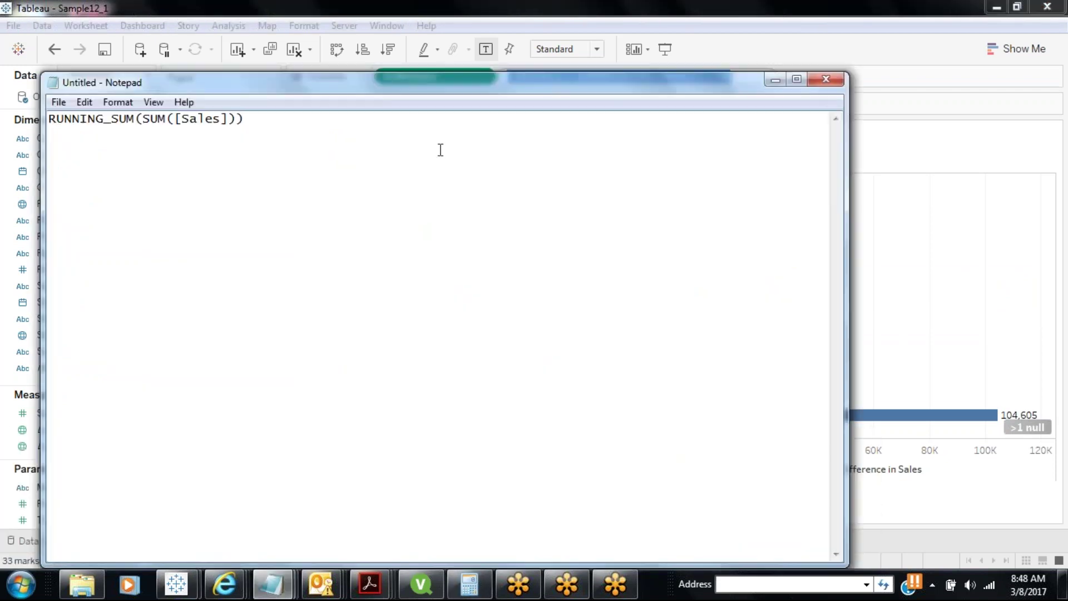
{"action": "key", "text": "Return"}
{"action": "type", "text": "ZN(SUM([Sales])) - LOOKUP(ZN(SUM([Sales])), -1)"}
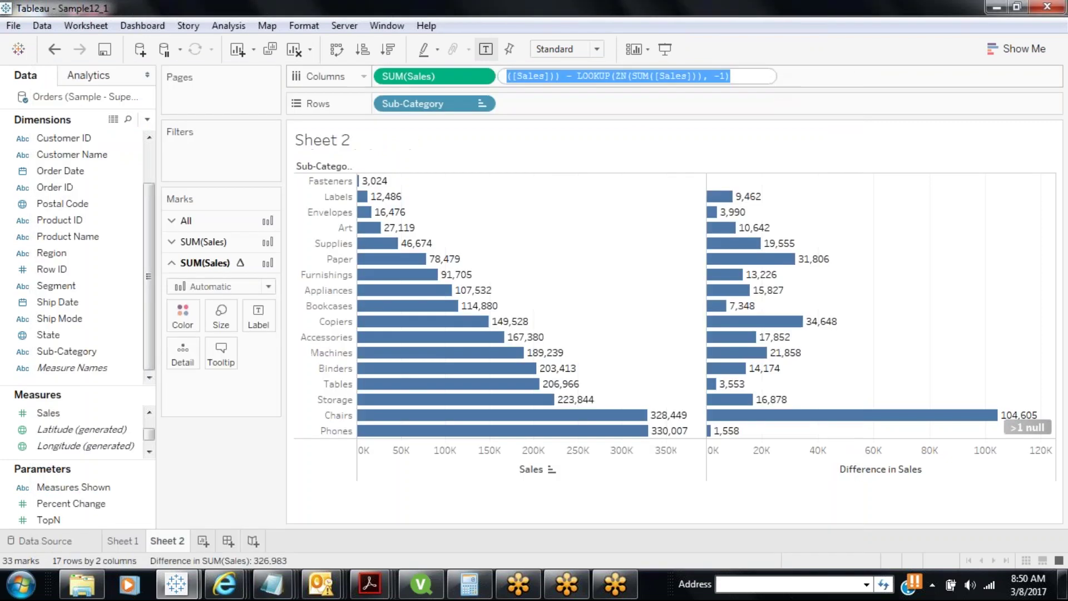
{"action": "left_click", "coordinate": [775, 80]}
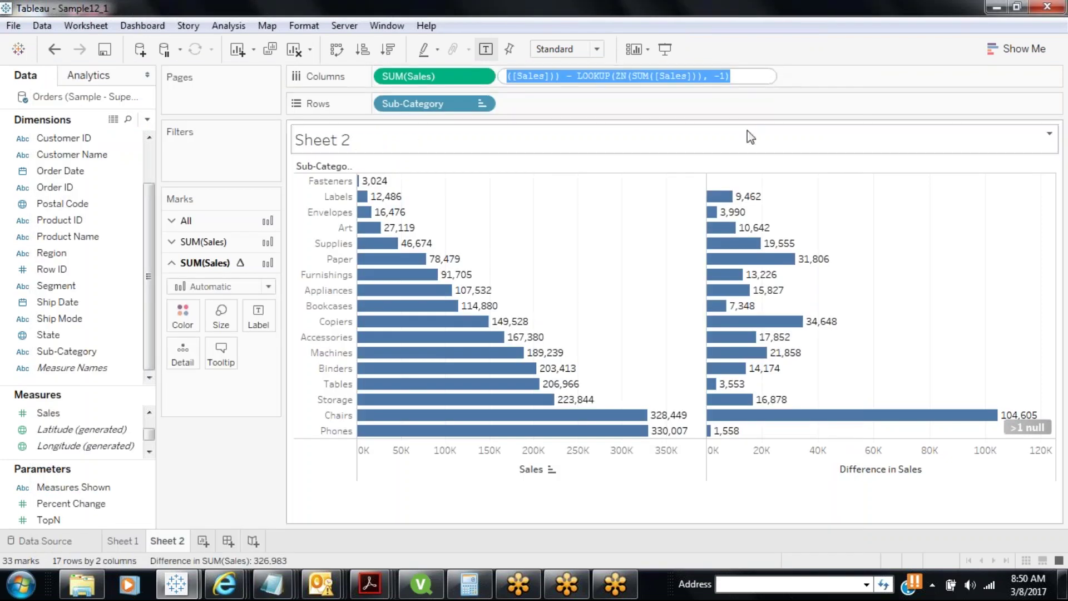
Change the quick table calculation of the second Sales measure to Percent Difference.
{"action": "key", "text": "Return"}
{"action": "left_click", "coordinate": [606, 77]}
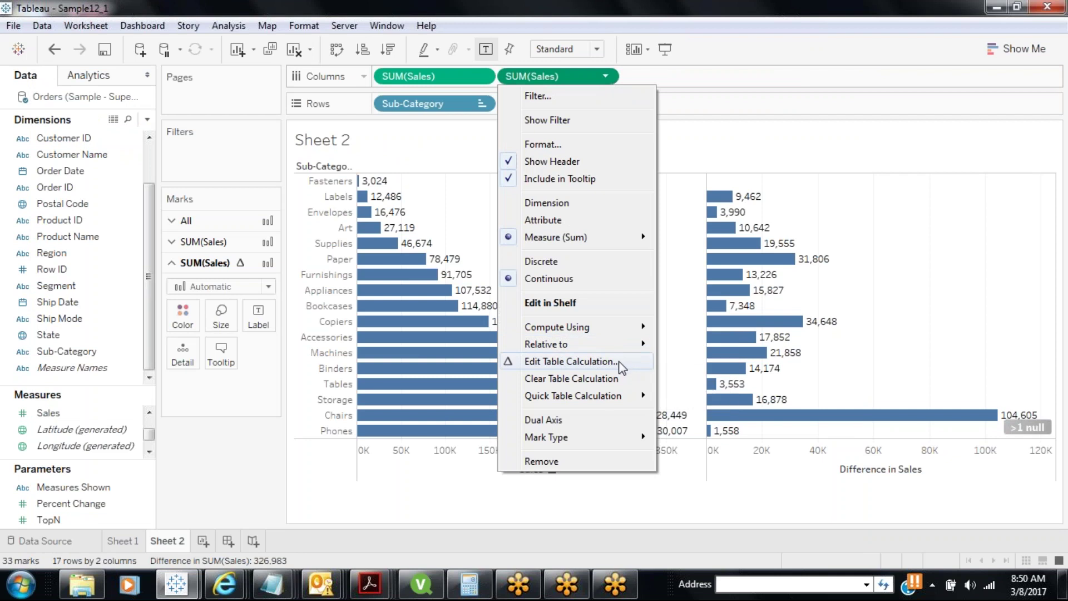
{"action": "mouse_move", "coordinate": [612, 396]}
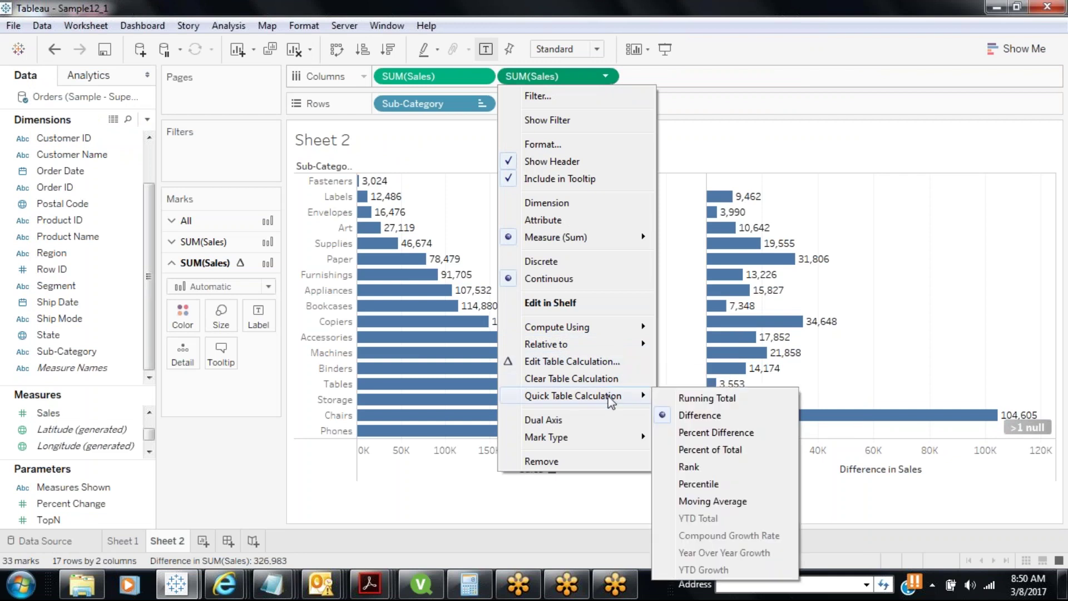
{"action": "left_click", "coordinate": [696, 440]}
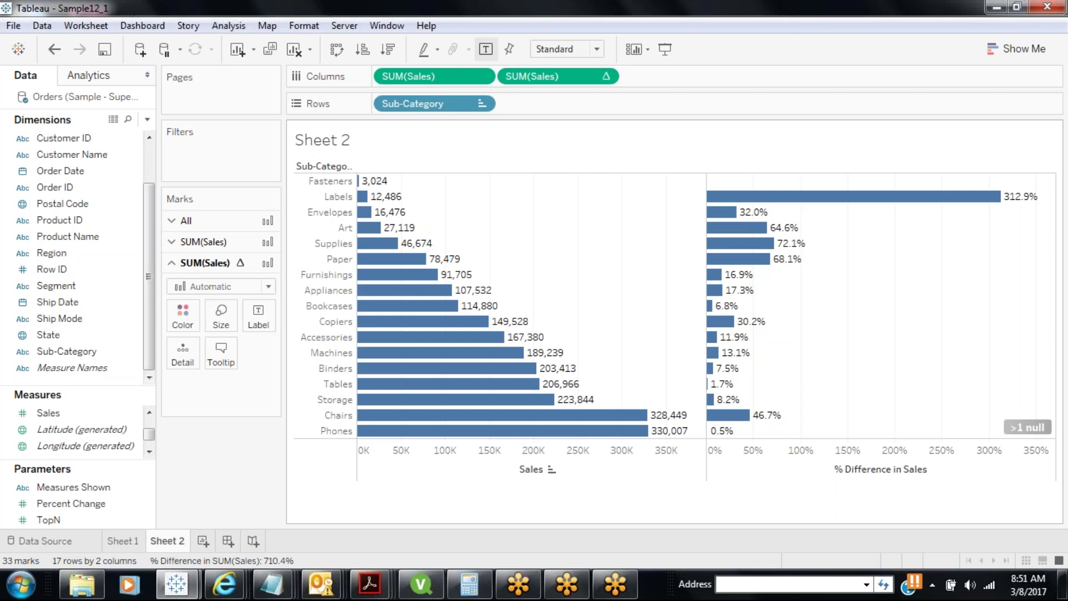
Copy the percent difference formula of the second Sales measure below the difference formula in Notepad, and return to Tableau with the measure unchanged.
{"action": "double_click", "coordinate": [556, 76]}
{"action": "key", "text": "ctrl+a"}
{"action": "key", "text": "ctrl+c"}
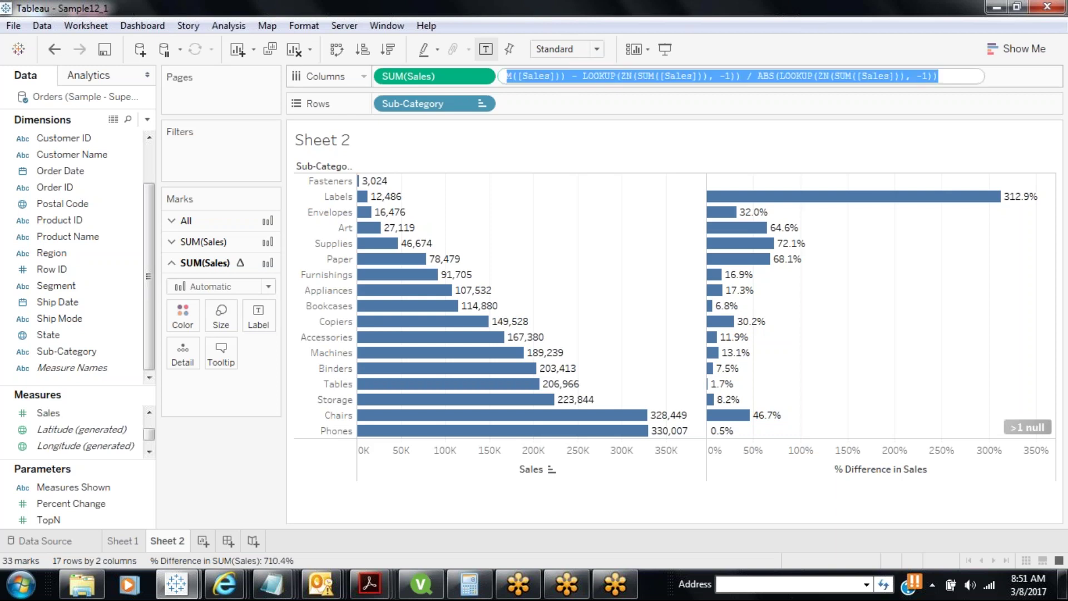
{"action": "mouse_move", "coordinate": [275, 581]}
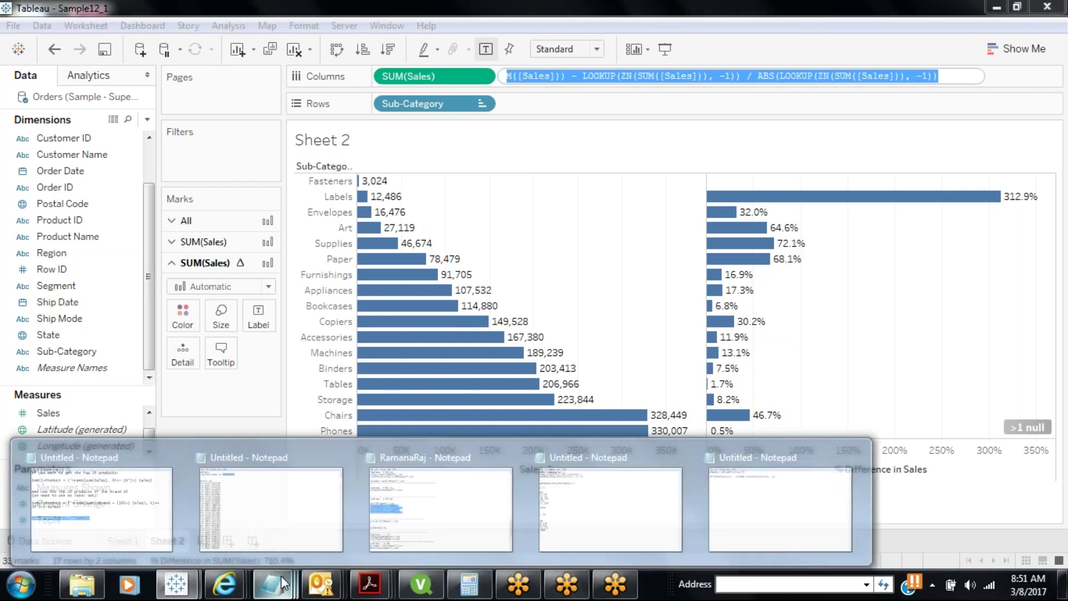
{"action": "left_click", "coordinate": [754, 491]}
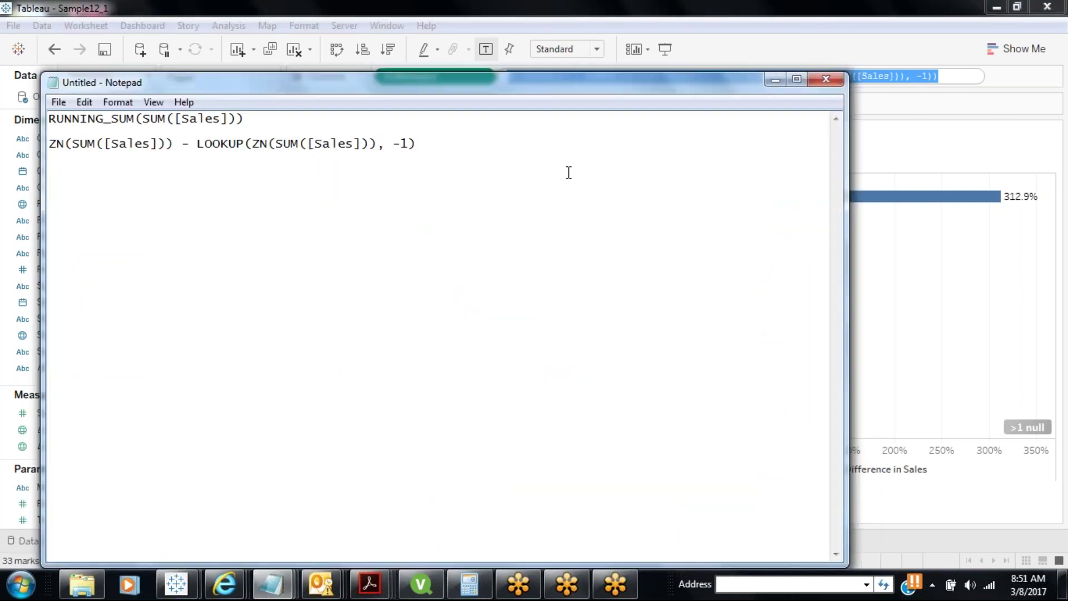
{"action": "key", "text": "ctrl+v"}
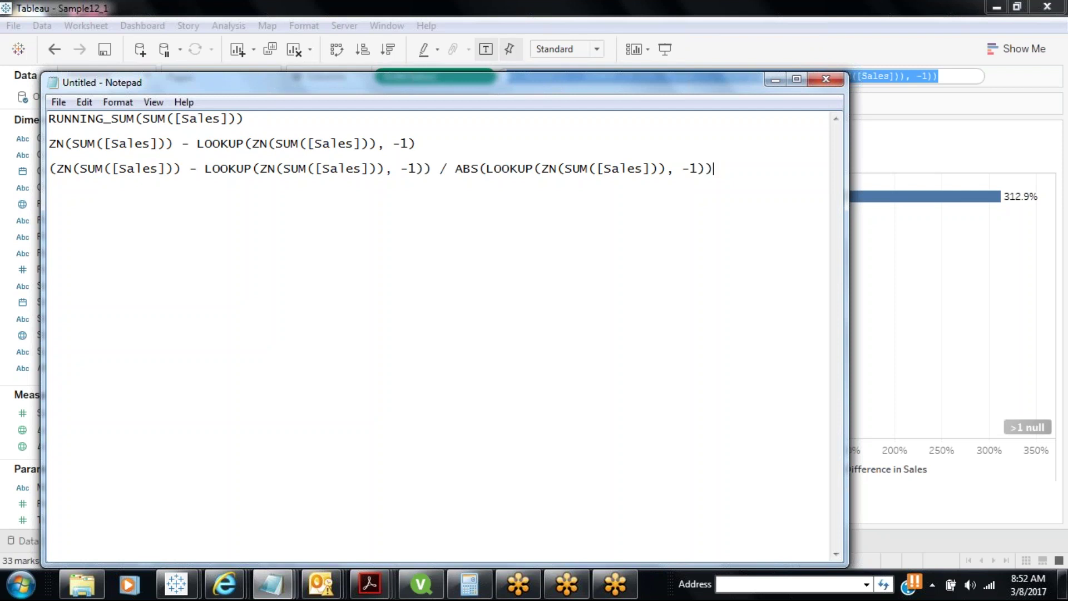
{"action": "left_click", "coordinate": [774, 80]}
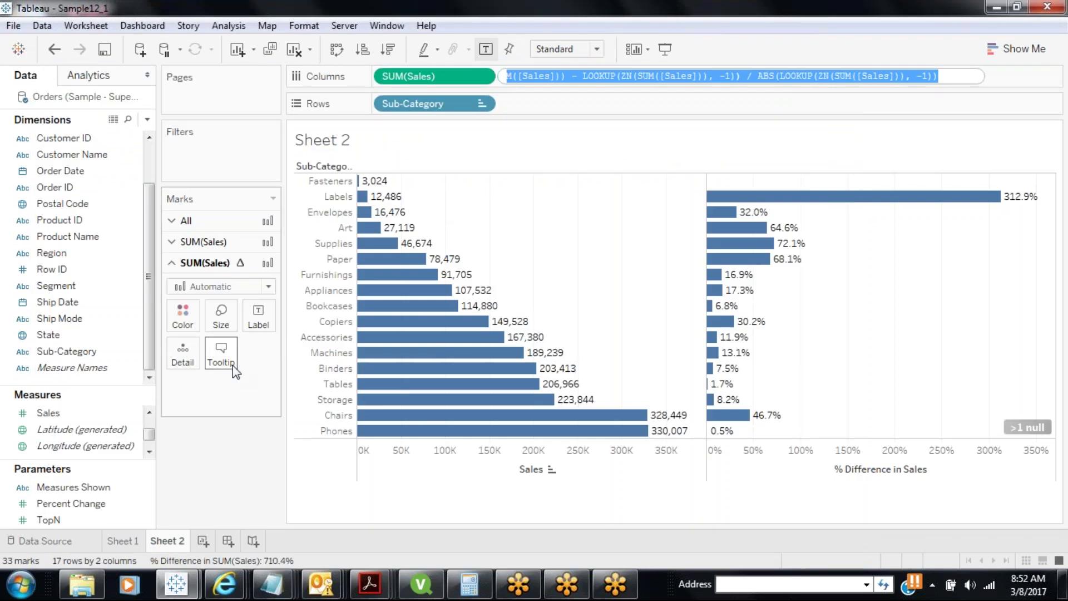
{"action": "left_click", "coordinate": [223, 498]}
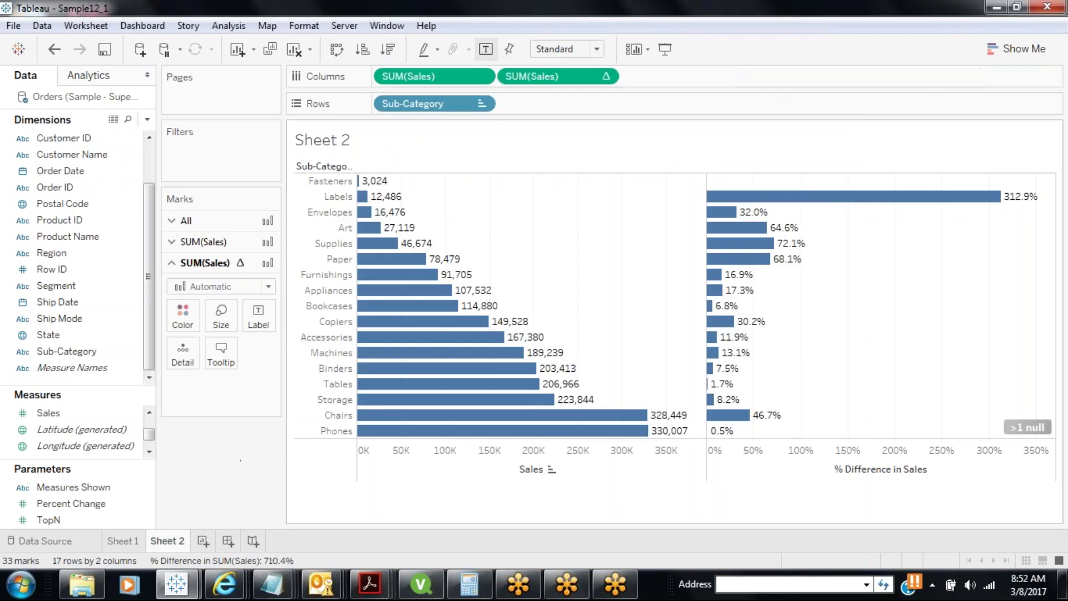
Change the quick table calculation of the second Sales measure to Percent of Total.
{"action": "left_click", "coordinate": [605, 76]}
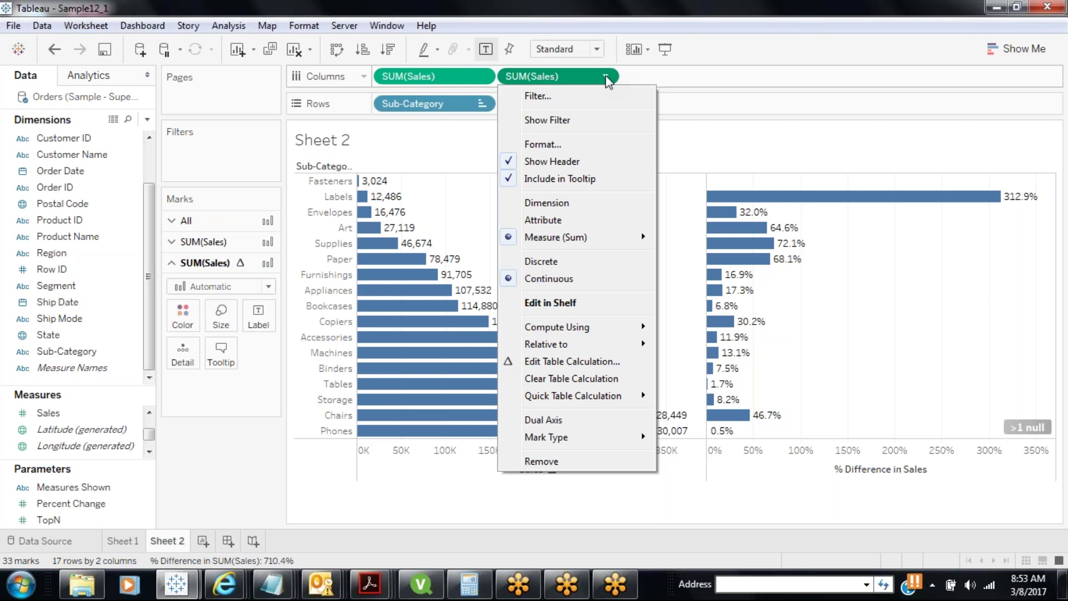
{"action": "mouse_move", "coordinate": [605, 399]}
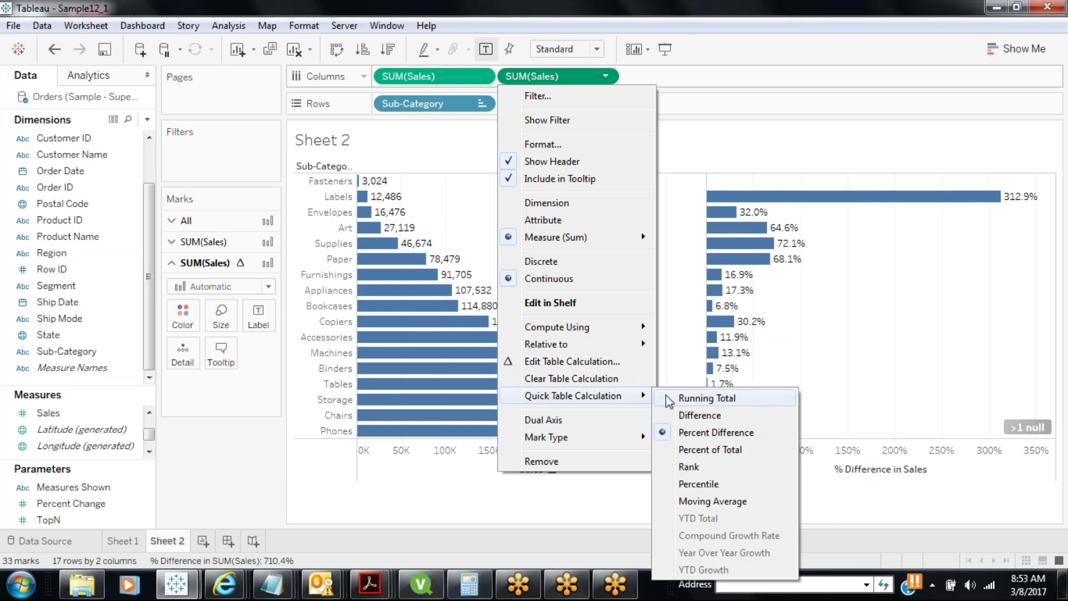
{"action": "left_click", "coordinate": [685, 451]}
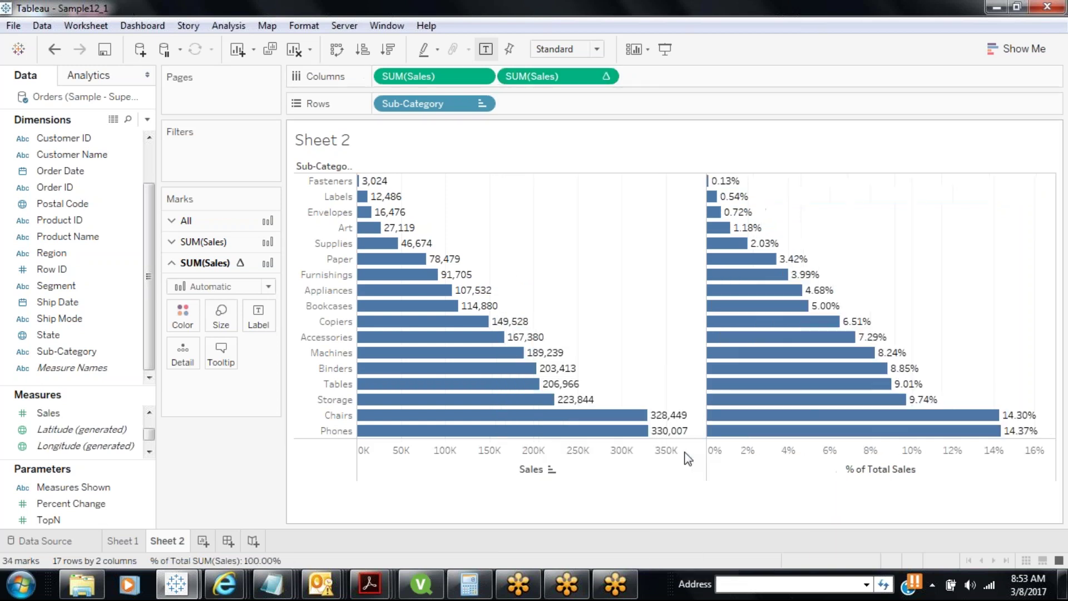
{"action": "mouse_move", "coordinate": [726, 201]}
{"action": "mouse_move", "coordinate": [376, 195]}
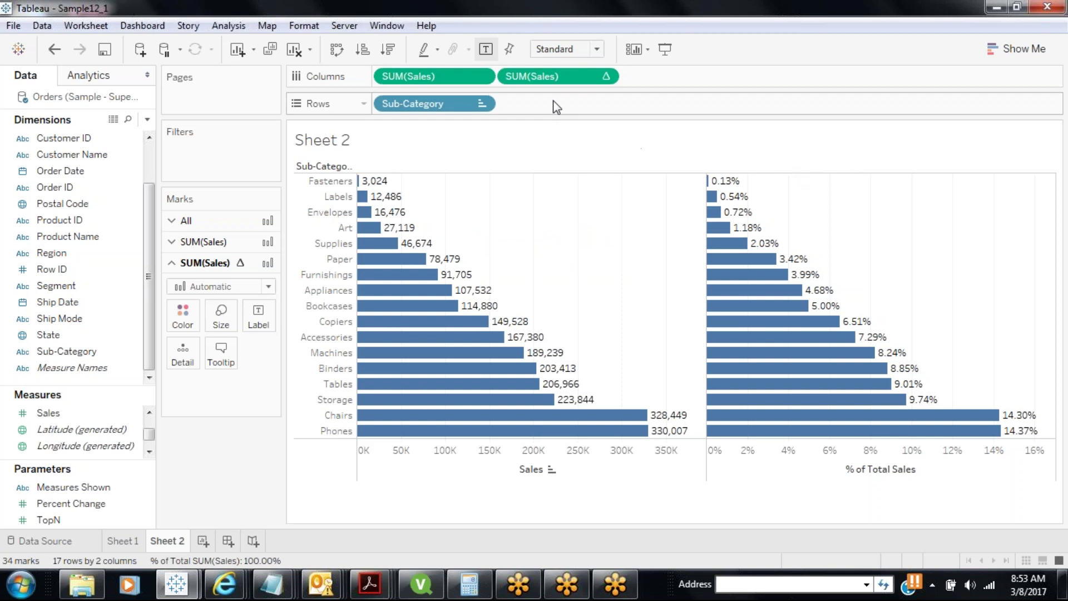
Copy the percent of total formula SUM([Sales]) / TOTAL(SUM([Sales])) below the percent difference formula in Notepad, and return to Tableau.
{"action": "double_click", "coordinate": [546, 84]}
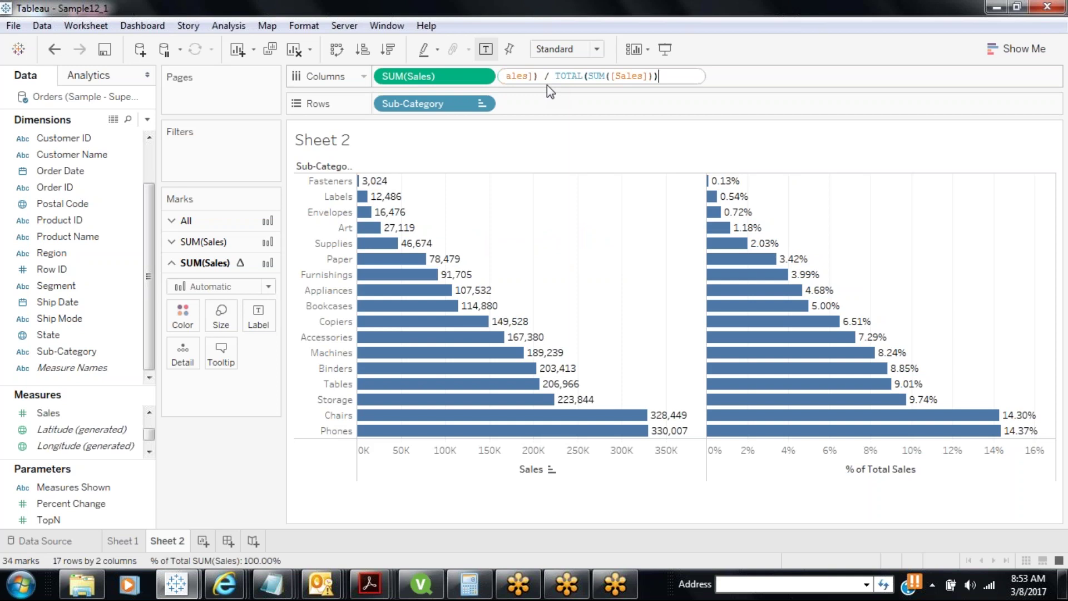
{"action": "key", "text": "ctrl+a"}
{"action": "key", "text": "ctrl+c"}
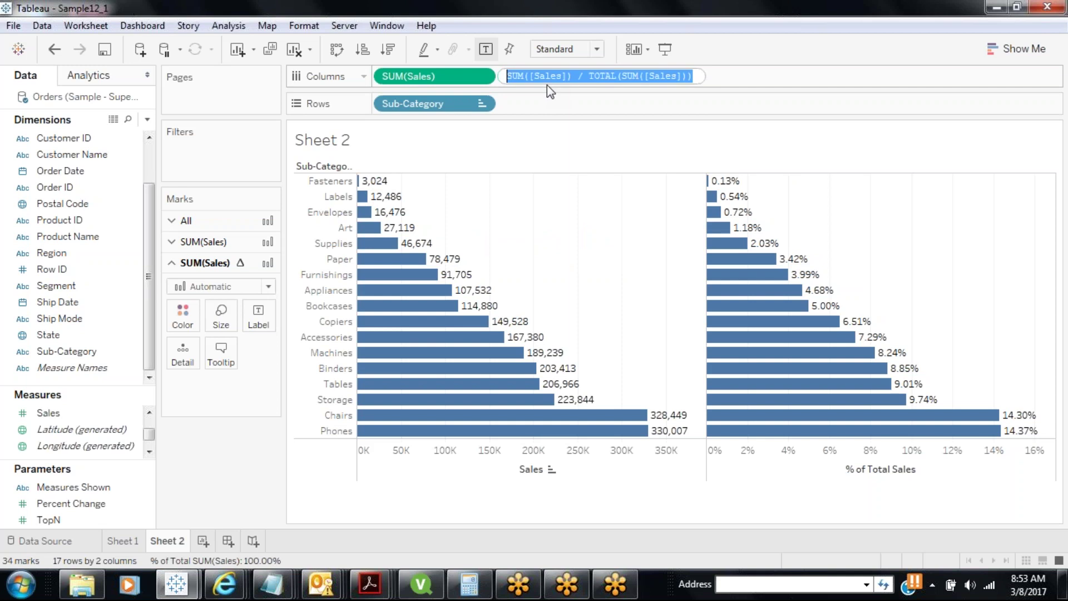
{"action": "left_click", "coordinate": [283, 587]}
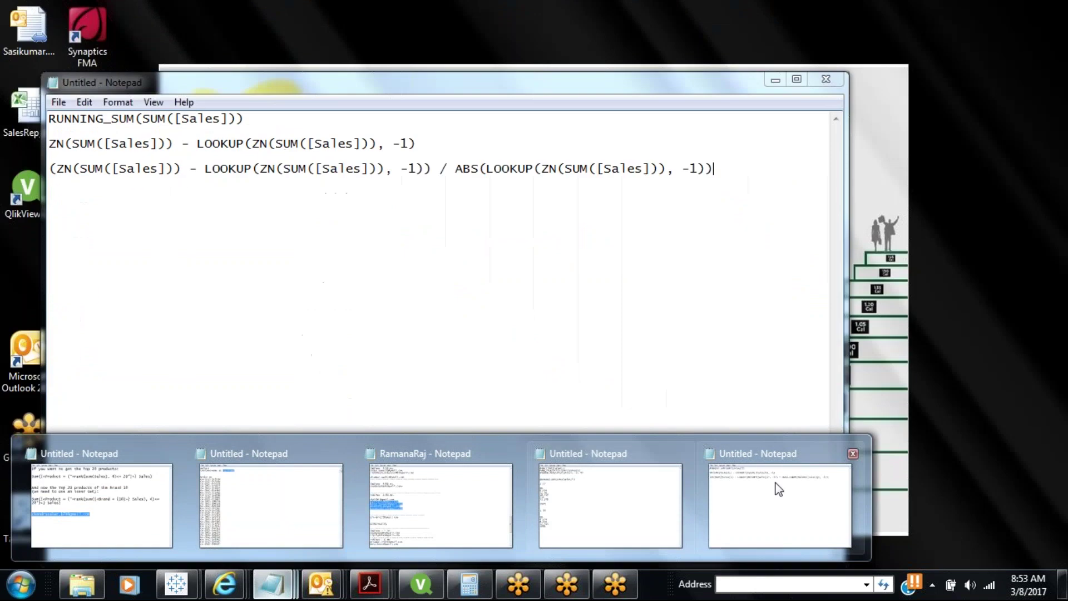
{"action": "left_click", "coordinate": [776, 486]}
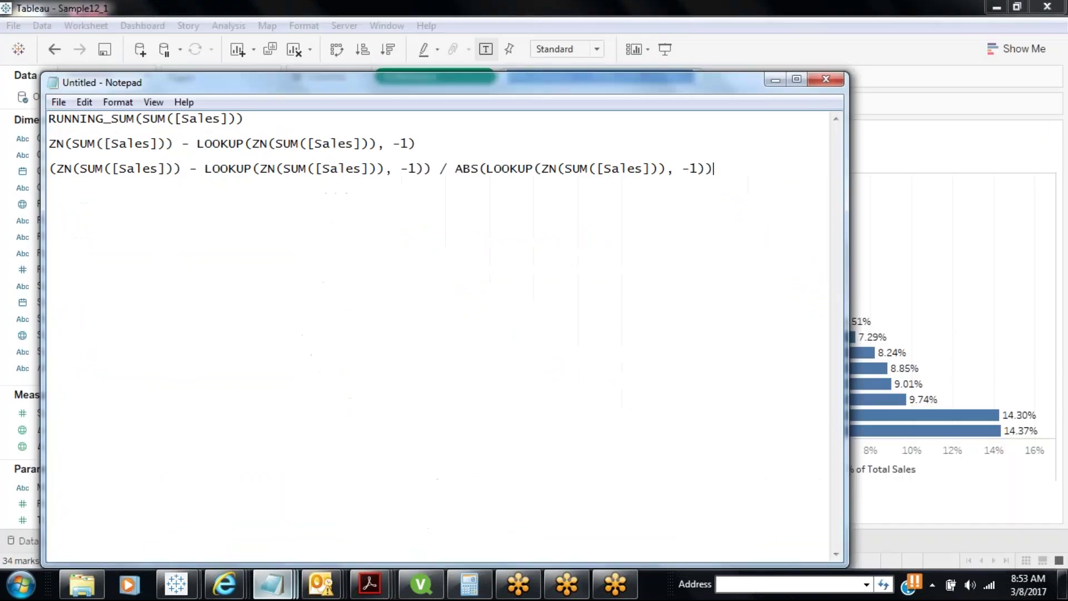
{"action": "key", "text": "Return"}
{"action": "key", "text": "Return"}
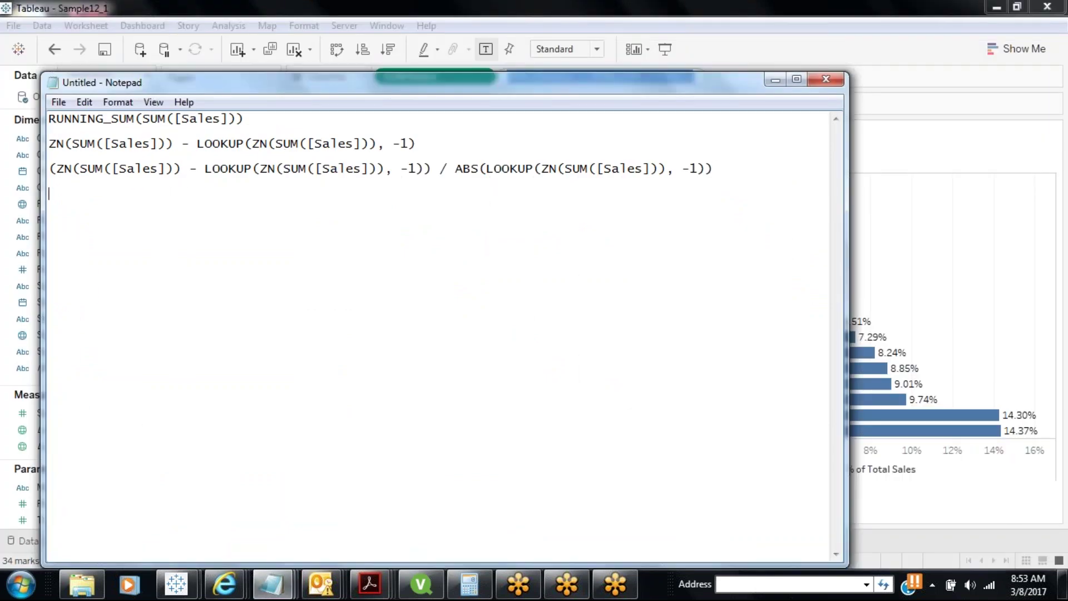
{"action": "key", "text": "ctrl+v"}
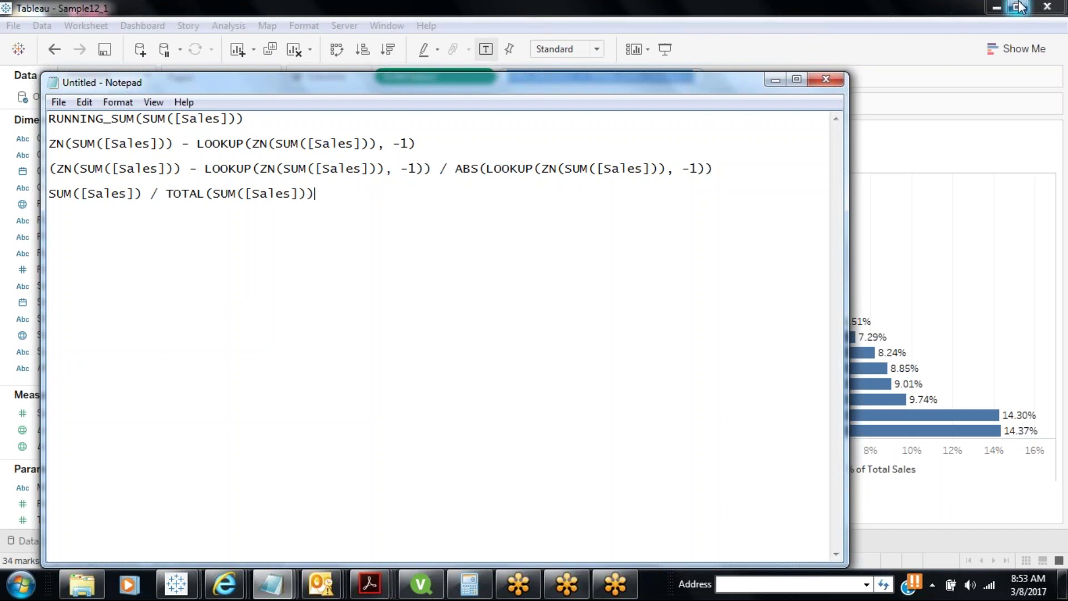
{"action": "left_click", "coordinate": [775, 79]}
{"action": "key", "text": "Return"}
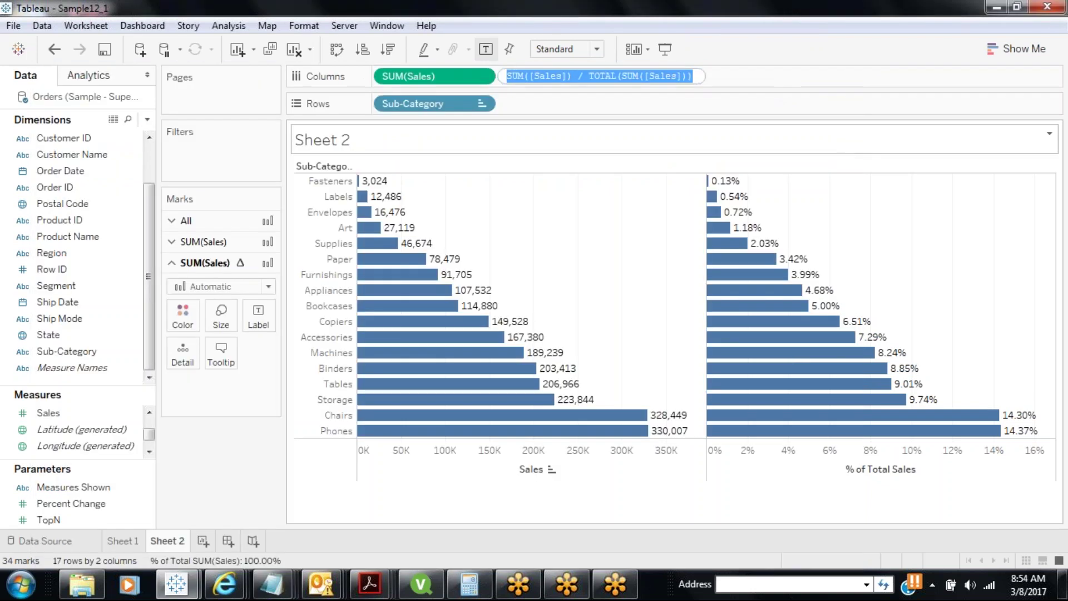
Change the quick table calculation of the second Sales measure to Rank.
{"action": "left_click", "coordinate": [606, 78]}
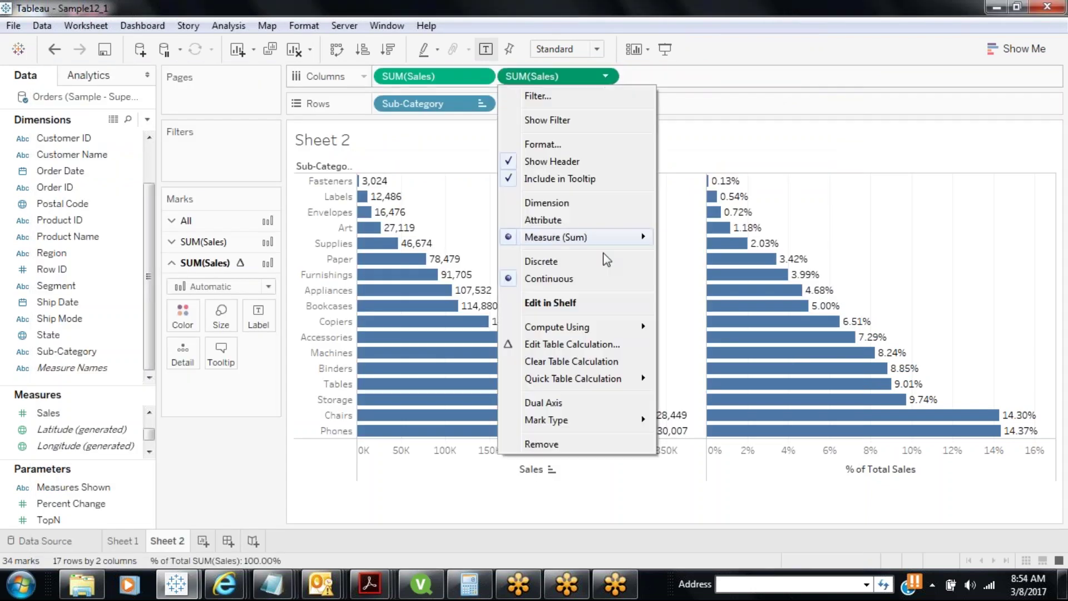
{"action": "mouse_move", "coordinate": [575, 383]}
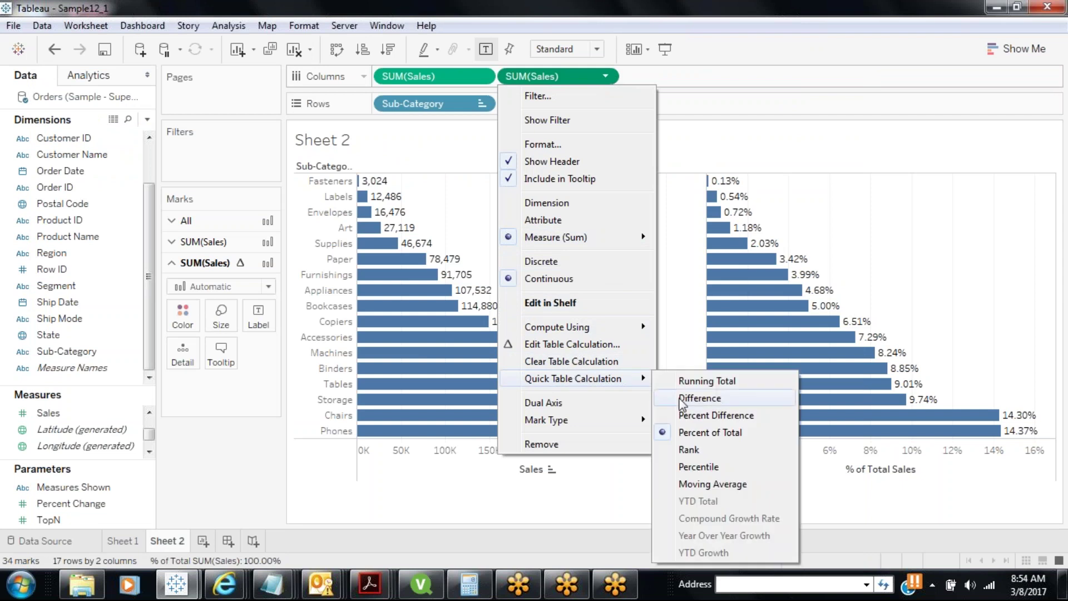
{"action": "left_click", "coordinate": [688, 451]}
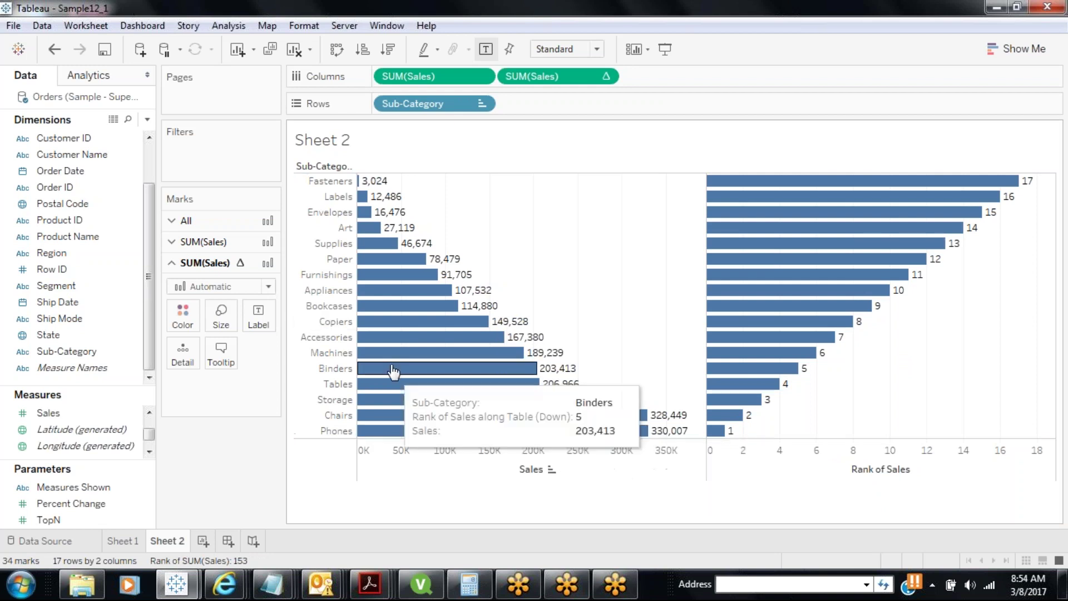
Clear the ascending sort on Sales, and sort the sub-categories by Sales in descending order.
{"action": "left_click", "coordinate": [553, 470]}
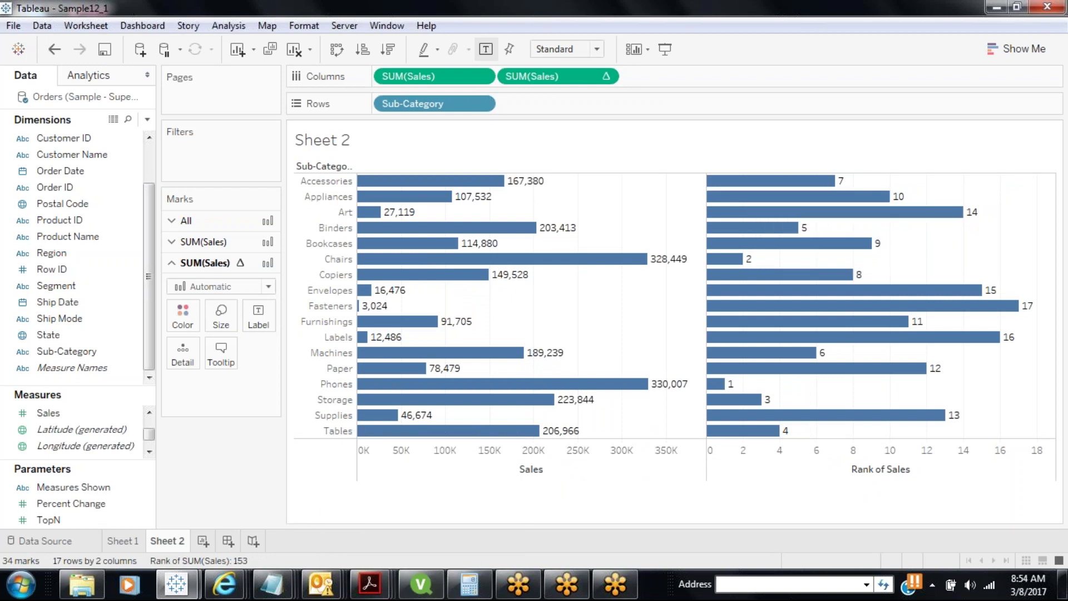
{"action": "mouse_move", "coordinate": [717, 389]}
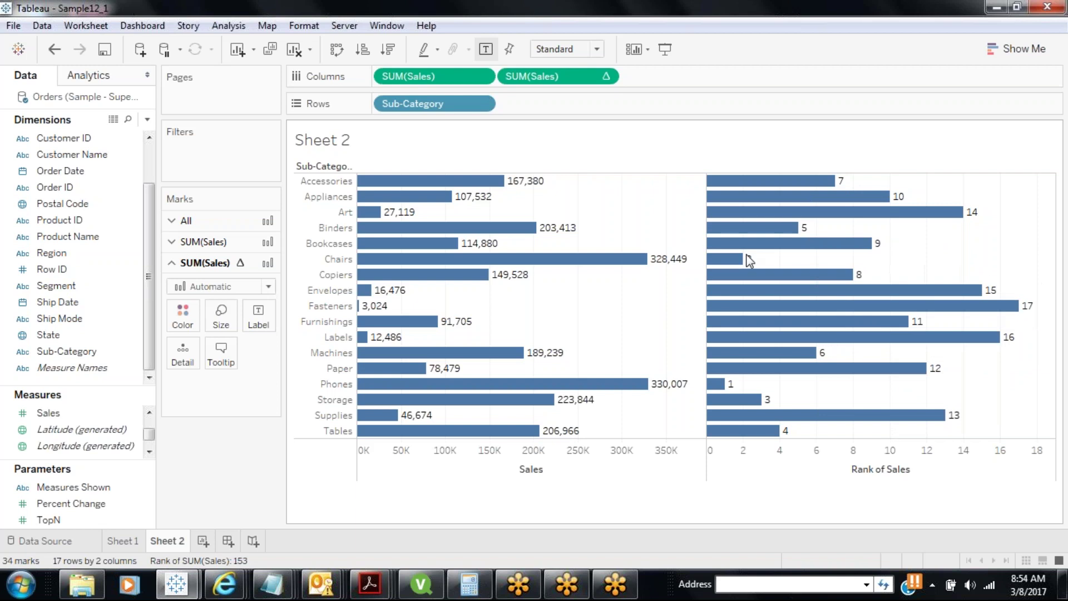
{"action": "left_click", "coordinate": [389, 50]}
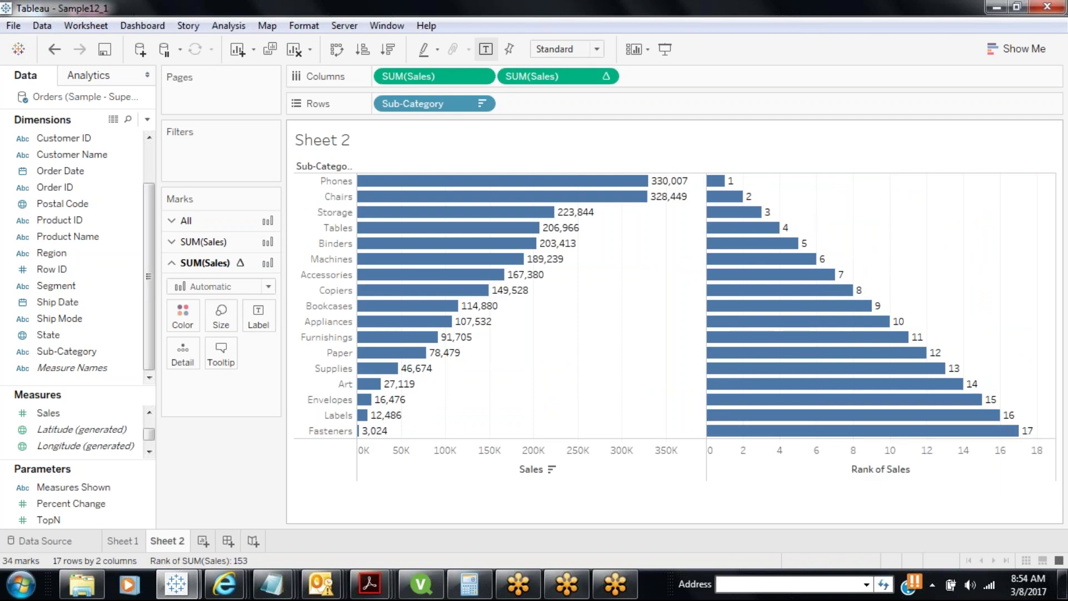
Copy the rank formula RANK(SUM([Sales])) below the percent of total formula in Notepad, and return to Tableau.
{"action": "double_click", "coordinate": [564, 81]}
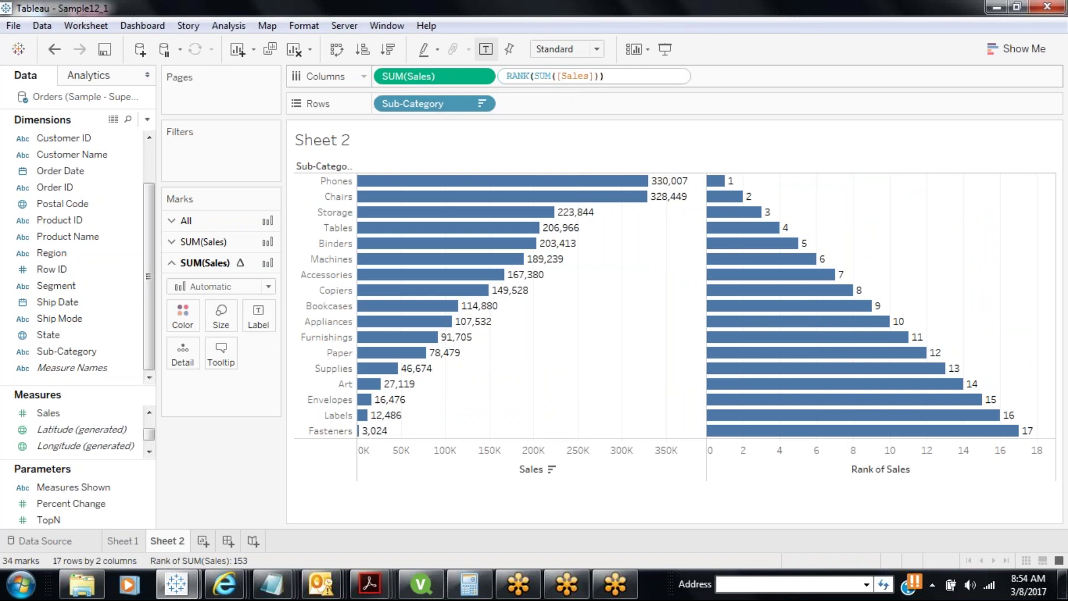
{"action": "key", "text": "ctrl+a"}
{"action": "key", "text": "ctrl+c"}
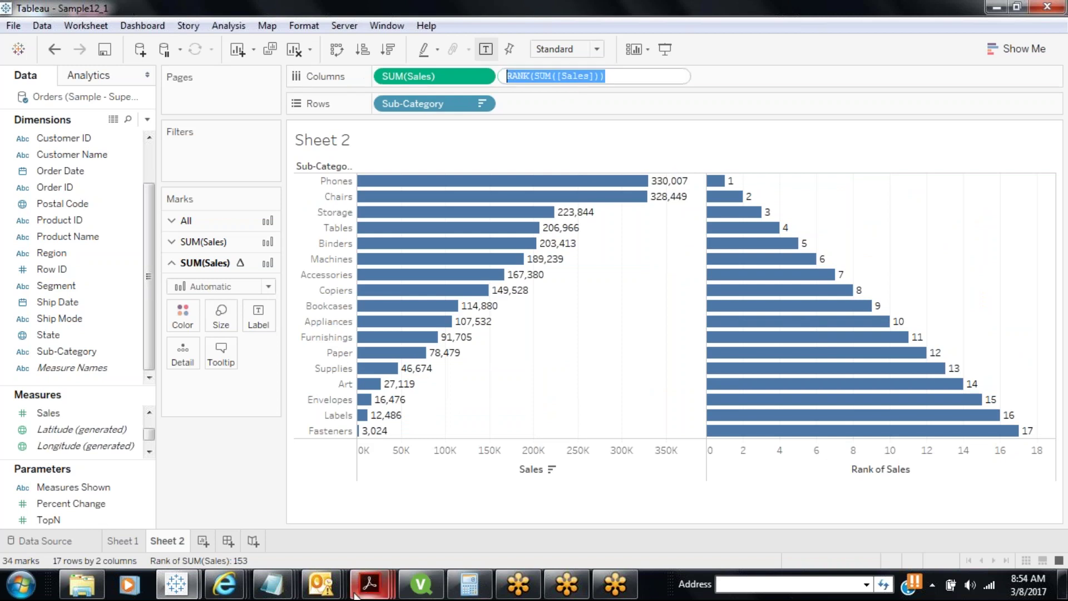
{"action": "mouse_move", "coordinate": [278, 587]}
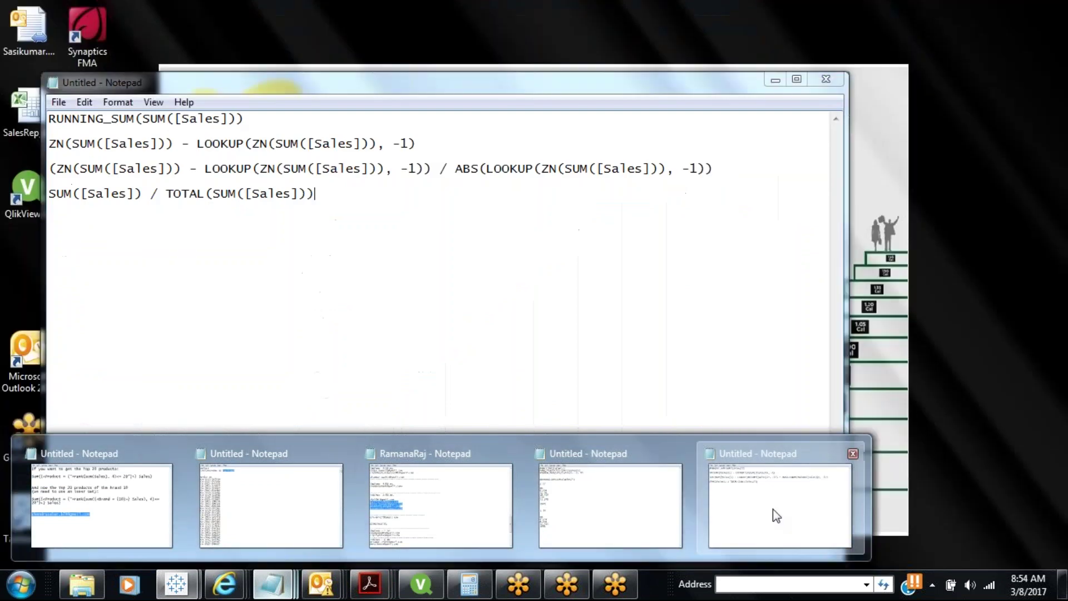
{"action": "left_click", "coordinate": [772, 512]}
{"action": "key", "text": "Return"}
{"action": "key", "text": "Return"}
{"action": "key", "text": "ctrl+v"}
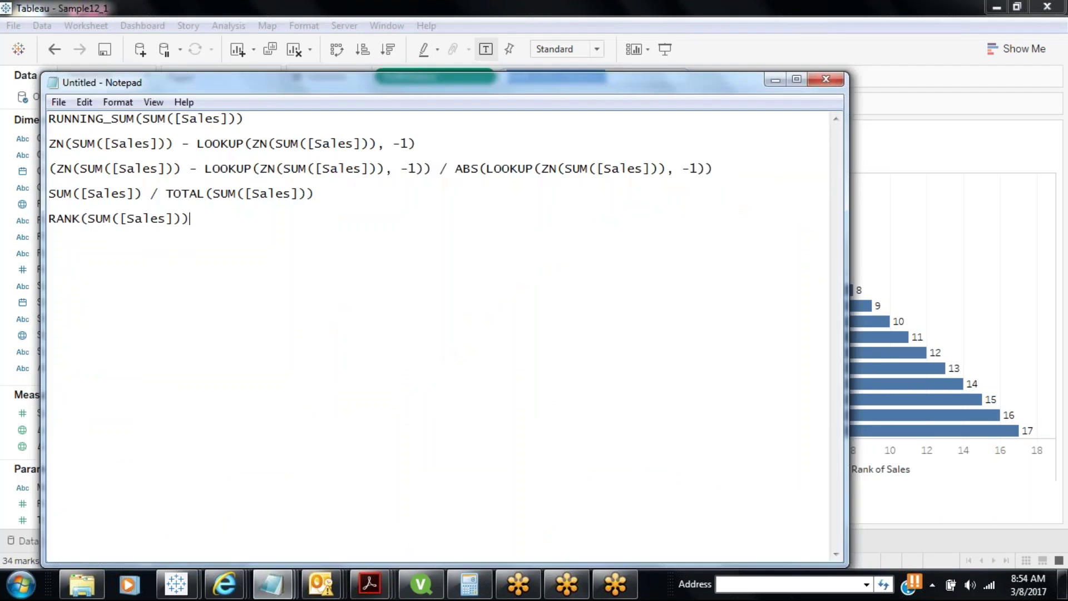
{"action": "key", "text": "Return"}
{"action": "left_click", "coordinate": [782, 85]}
{"action": "key", "text": "Return"}
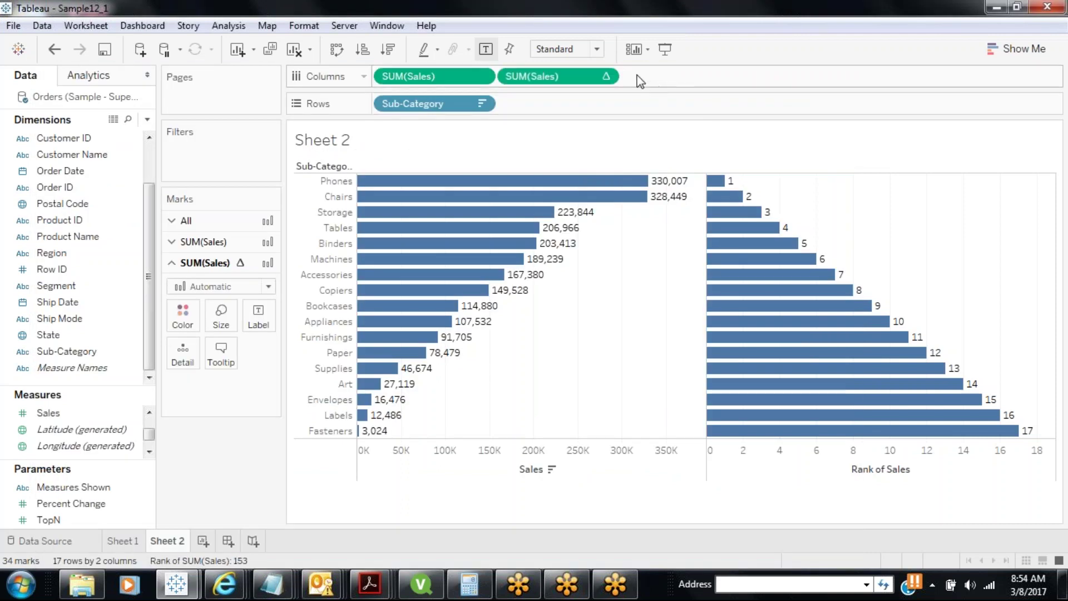
Change the quick table calculation of the second Sales measure to Percentile.
{"action": "left_click", "coordinate": [605, 78]}
{"action": "mouse_move", "coordinate": [579, 381]}
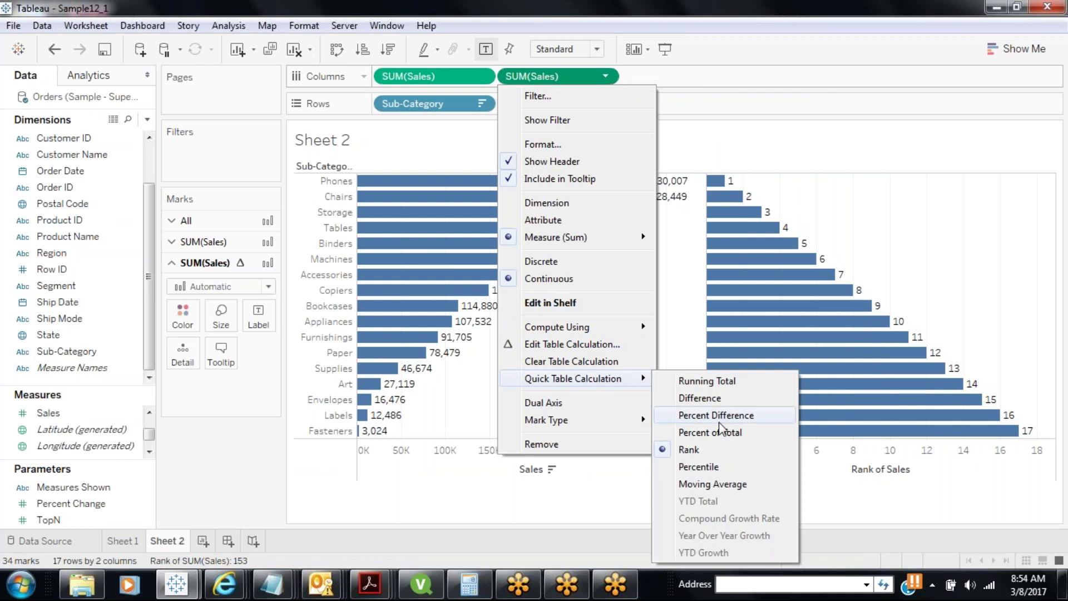
{"action": "left_click", "coordinate": [702, 467]}
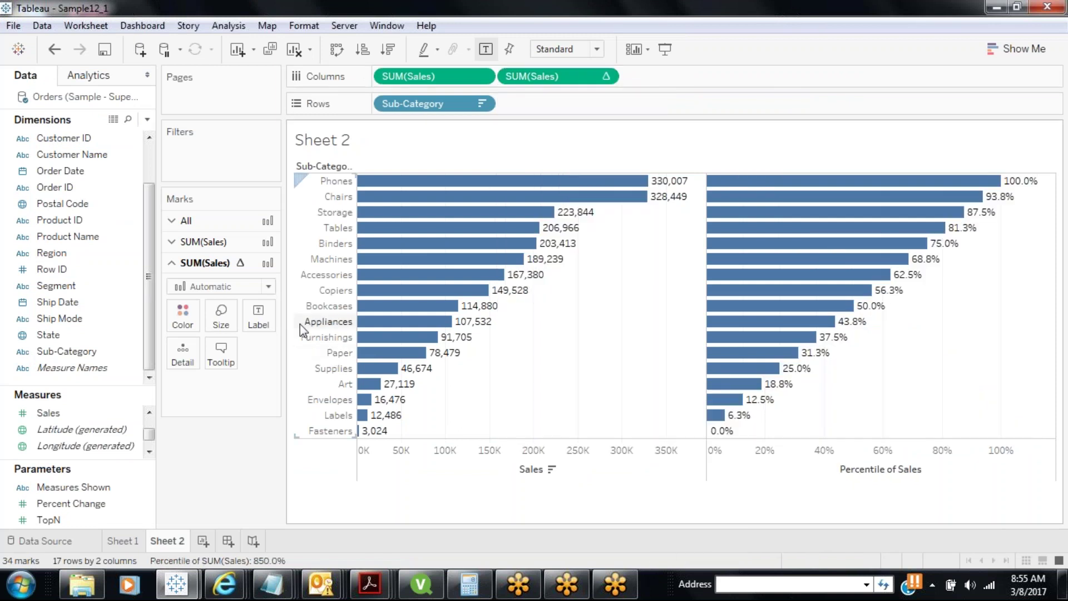
{"action": "mouse_move", "coordinate": [773, 370]}
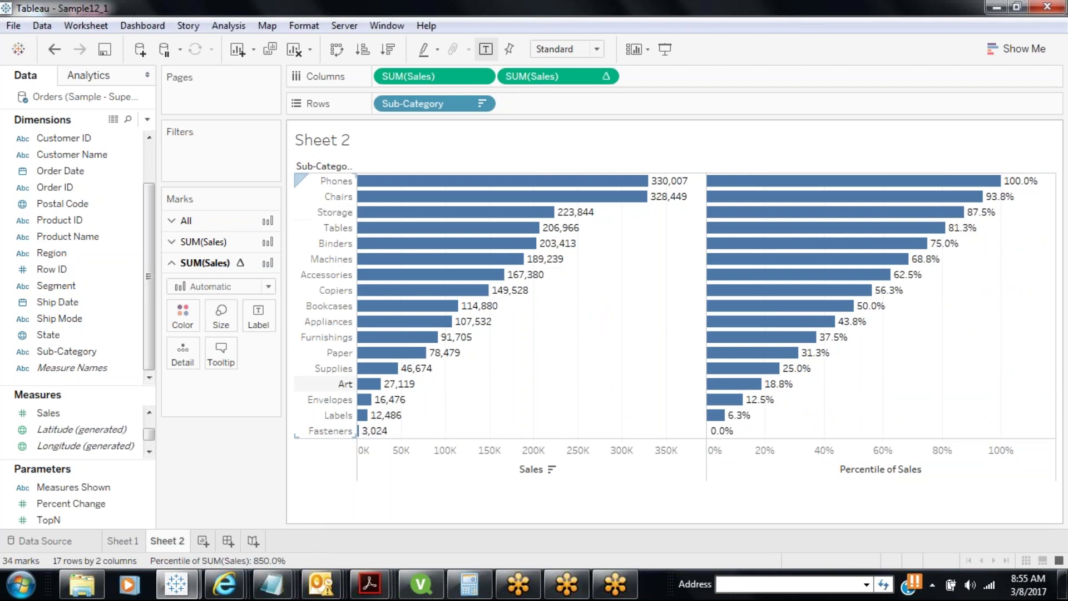
Note the percentile scale in Notepad below the rank formula, with 1 17 above 0 100 and the division 100/16 = underneath.
{"action": "mouse_move", "coordinate": [272, 584]}
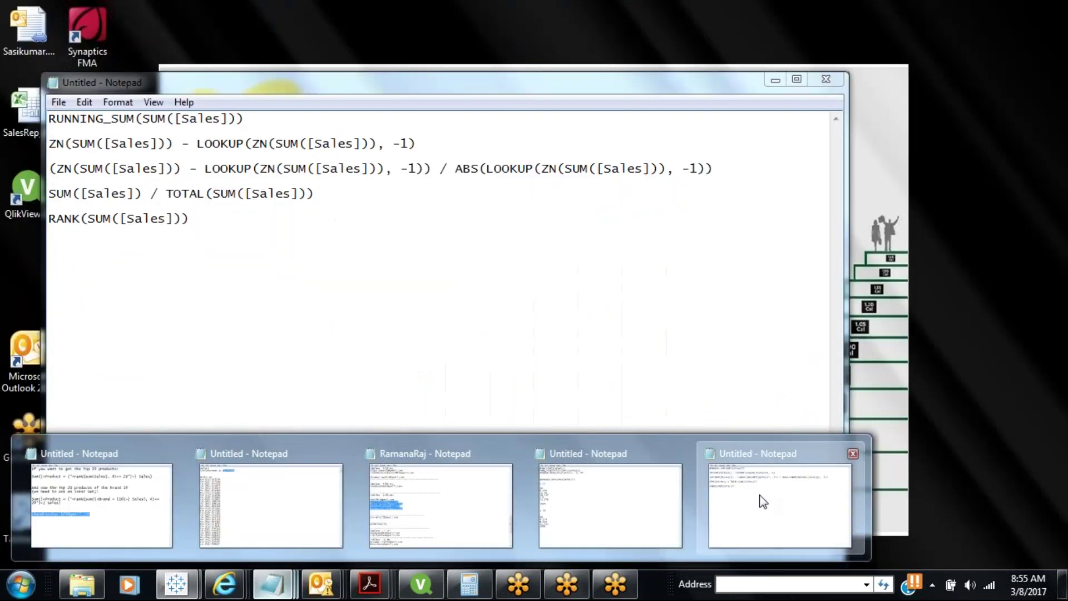
{"action": "left_click", "coordinate": [762, 501]}
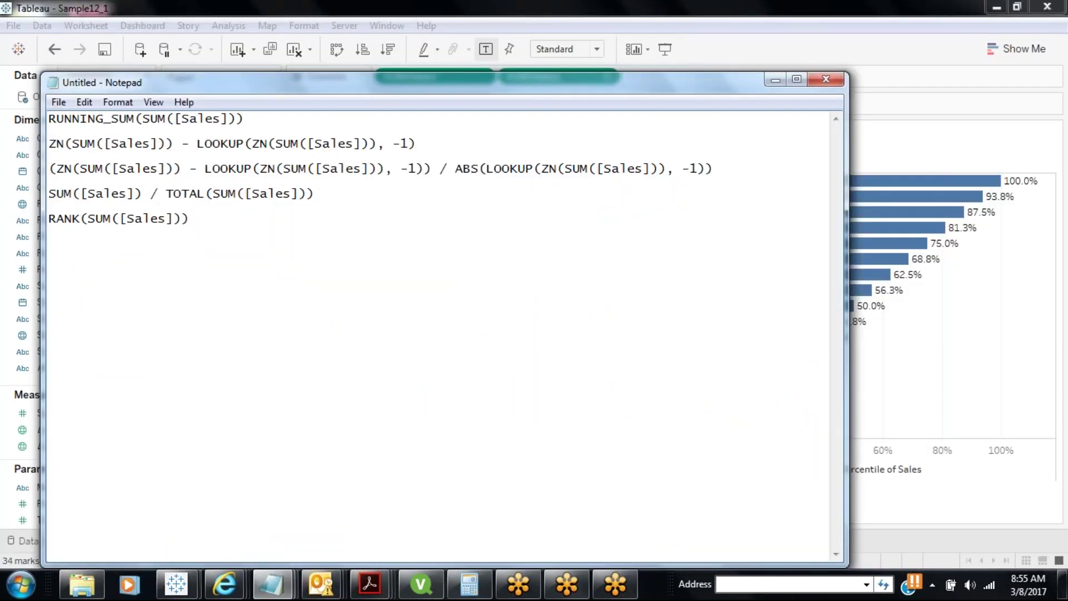
{"action": "type", "text": "1 17"}
{"action": "key", "text": "Return"}
{"action": "type", "text": "0  1000"}
{"action": "key", "text": "BackSpace"}
{"action": "key", "text": "Return"}
{"action": "type", "text": "100/16"}
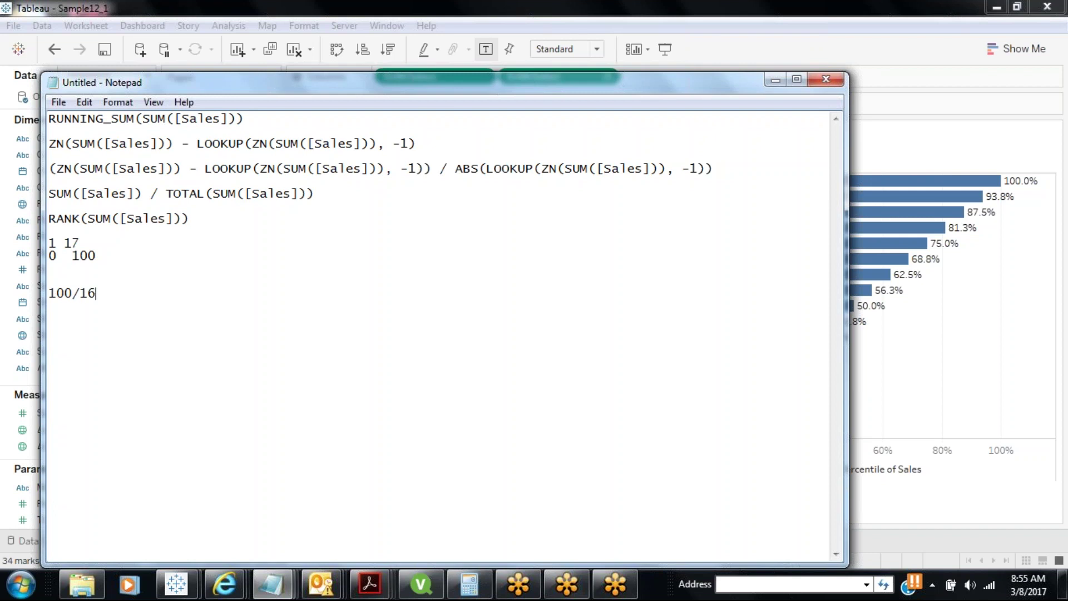
{"action": "type", "text": " ="}
{"action": "left_click_drag", "start_coordinate": [54, 255], "coordinate": [48, 255]}
{"action": "left_click_drag", "start_coordinate": [103, 294], "coordinate": [79, 293]}
Put Notepad away and calculate 100 / 16 in Calculator.
{"action": "left_click", "coordinate": [776, 79]}
{"action": "left_click", "coordinate": [470, 584]}
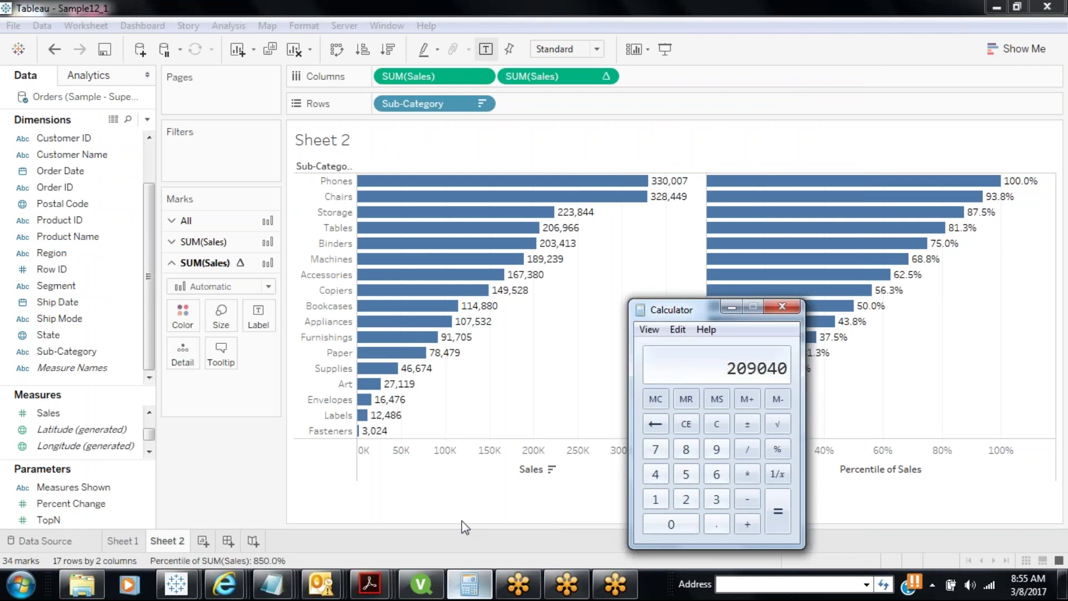
{"action": "left_click", "coordinate": [655, 498]}
{"action": "left_click", "coordinate": [658, 522]}
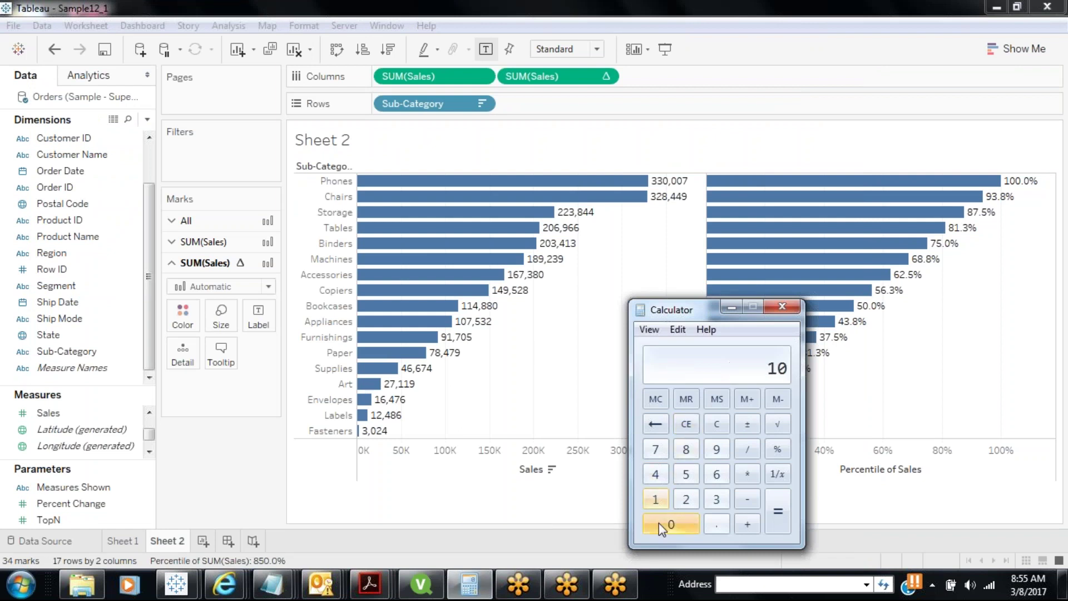
{"action": "left_click", "coordinate": [658, 523]}
{"action": "left_click", "coordinate": [747, 449]}
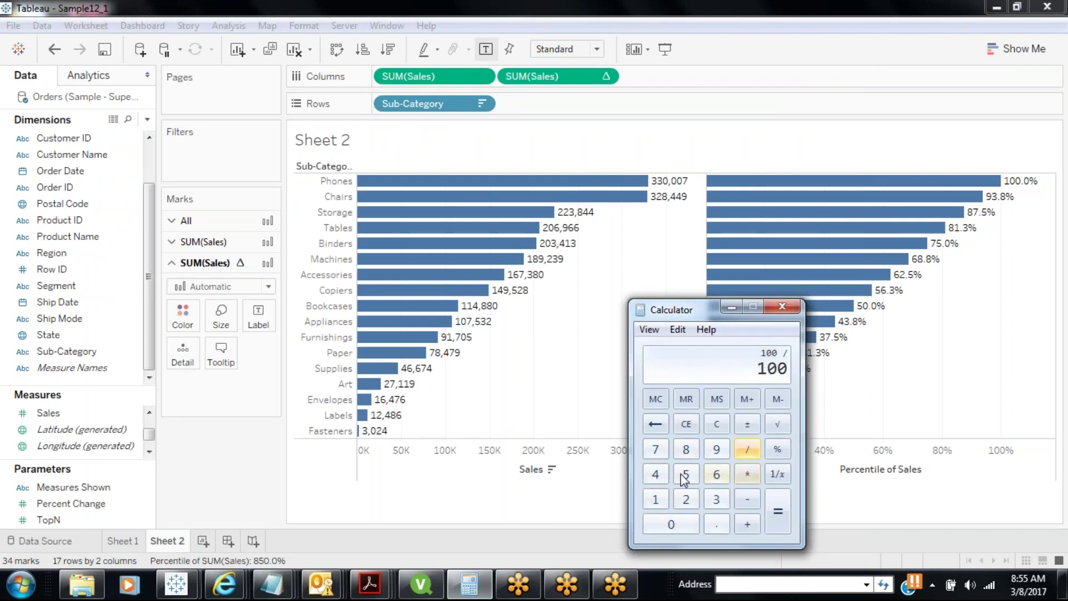
{"action": "left_click", "coordinate": [659, 504]}
{"action": "left_click", "coordinate": [716, 474]}
{"action": "left_click", "coordinate": [776, 512]}
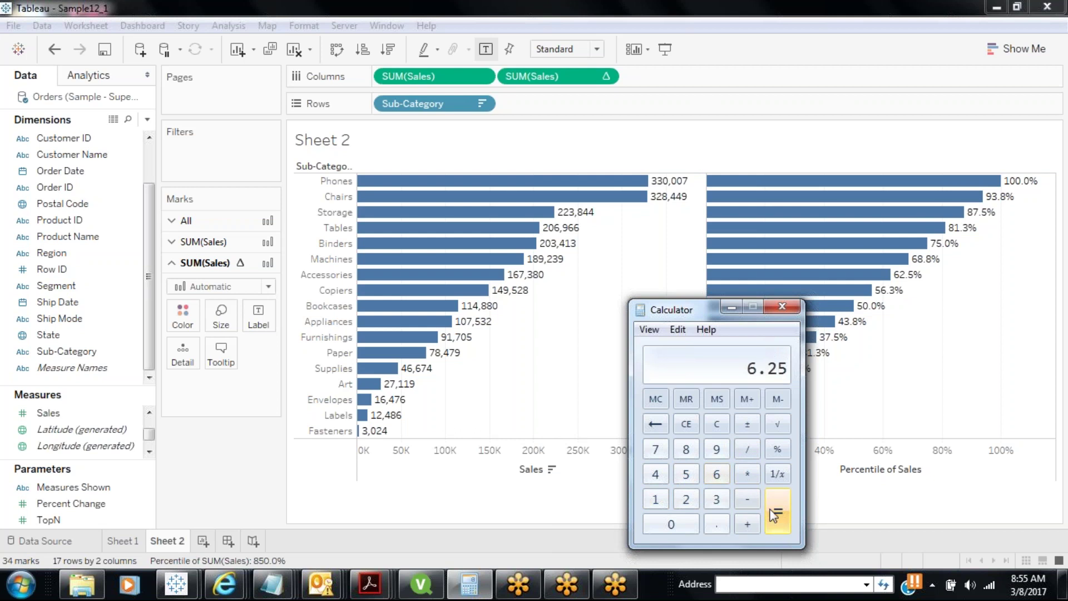
Move the calculator clear of the charts and examine the percentile labels of the sub-category bars from Fasteners upward.
{"action": "left_click_drag", "start_coordinate": [674, 308], "coordinate": [488, 265]}
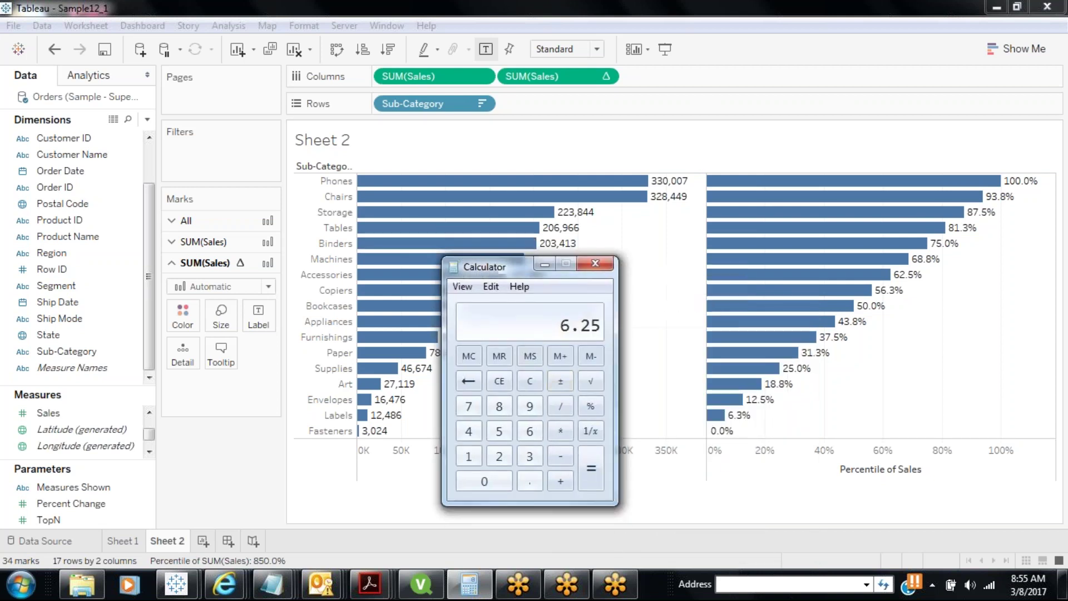
{"action": "left_click_drag", "start_coordinate": [472, 268], "coordinate": [252, 150]}
{"action": "mouse_move", "coordinate": [726, 435]}
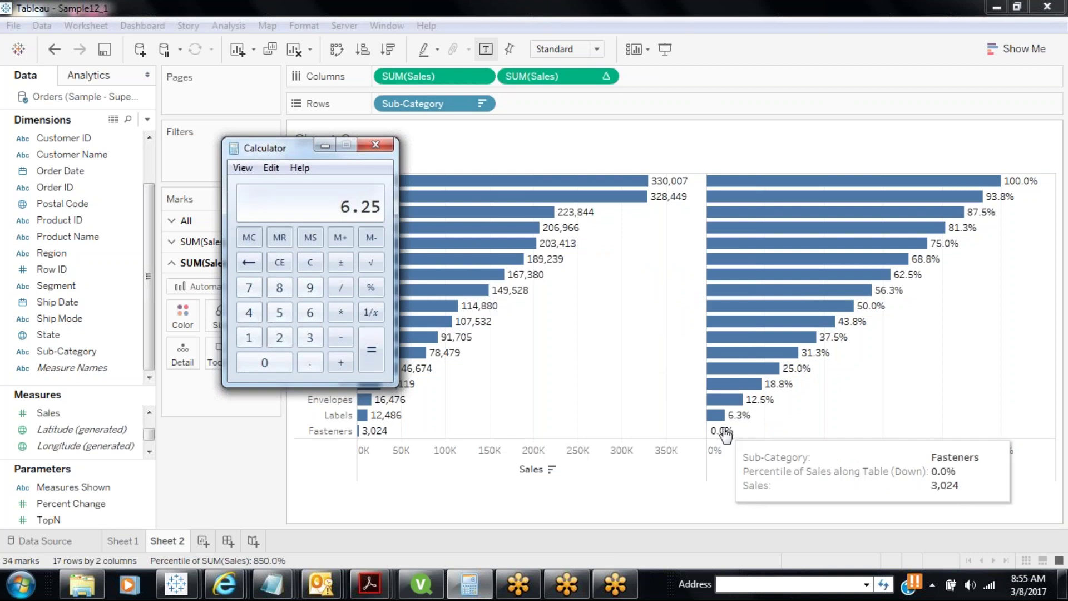
{"action": "mouse_move", "coordinate": [750, 405]}
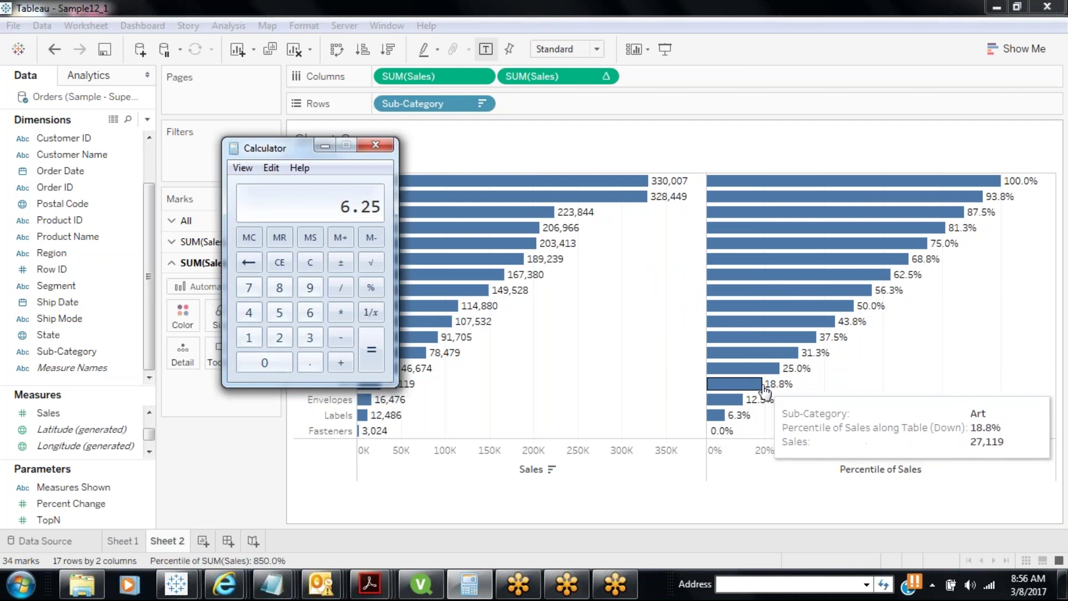
{"action": "mouse_move", "coordinate": [868, 275]}
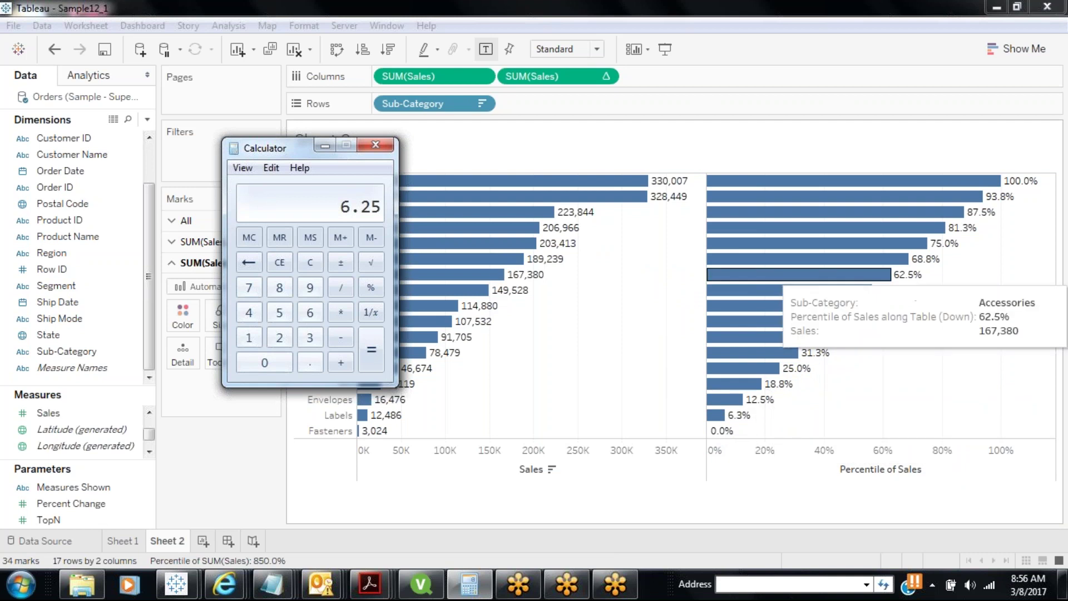
Open the pane formatting of the Percentile of Sales axis and set the totals' number format to Percentage with 2 decimal places.
{"action": "right_click", "coordinate": [799, 453]}
{"action": "left_click", "coordinate": [834, 401]}
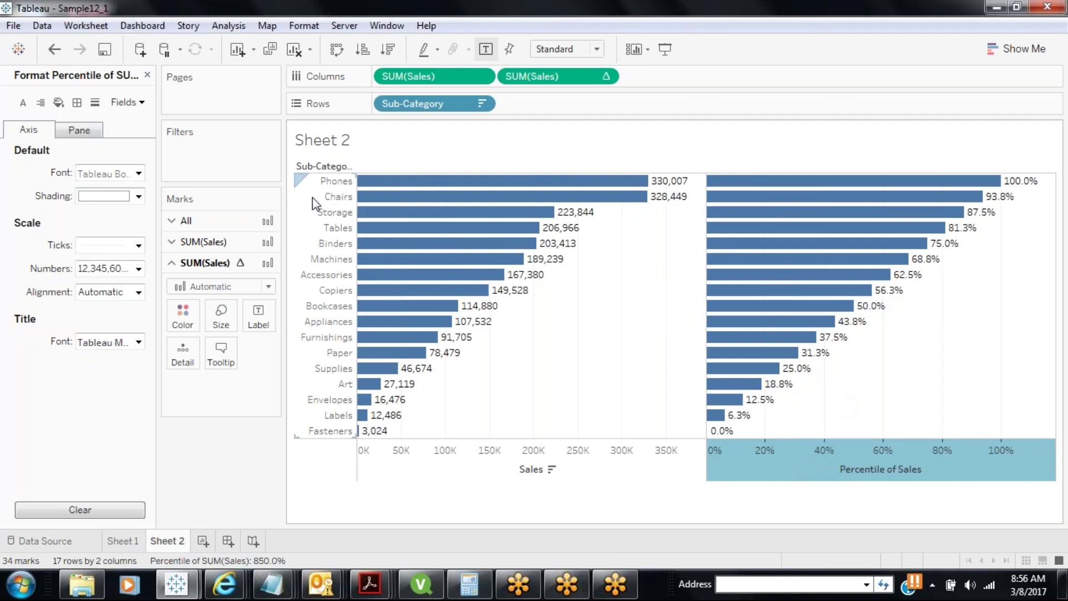
{"action": "left_click", "coordinate": [82, 128]}
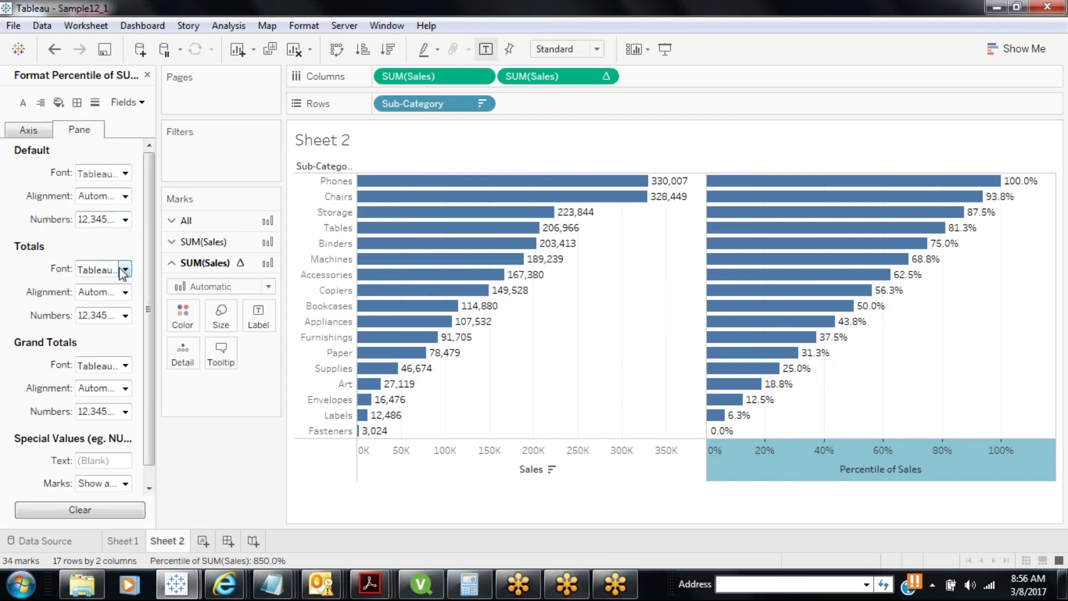
{"action": "left_click", "coordinate": [122, 314]}
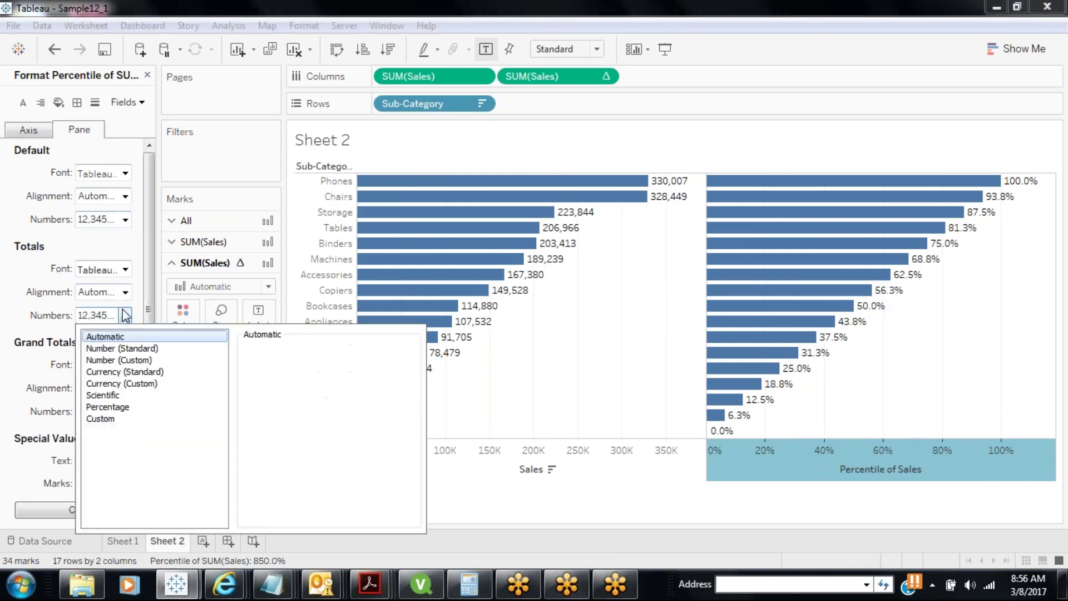
{"action": "left_click", "coordinate": [121, 408]}
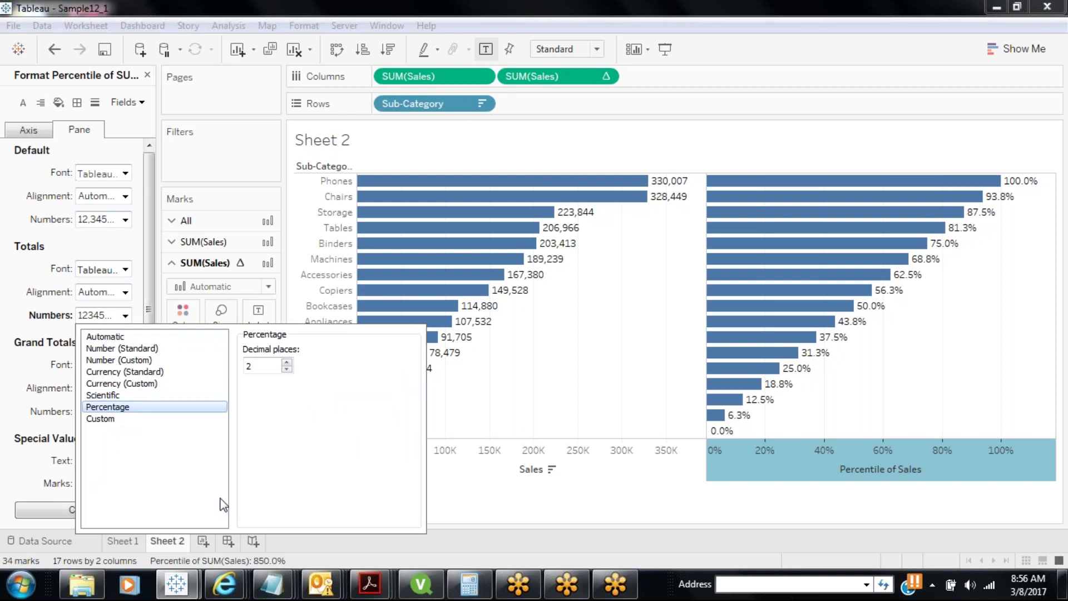
{"action": "left_click", "coordinate": [208, 169]}
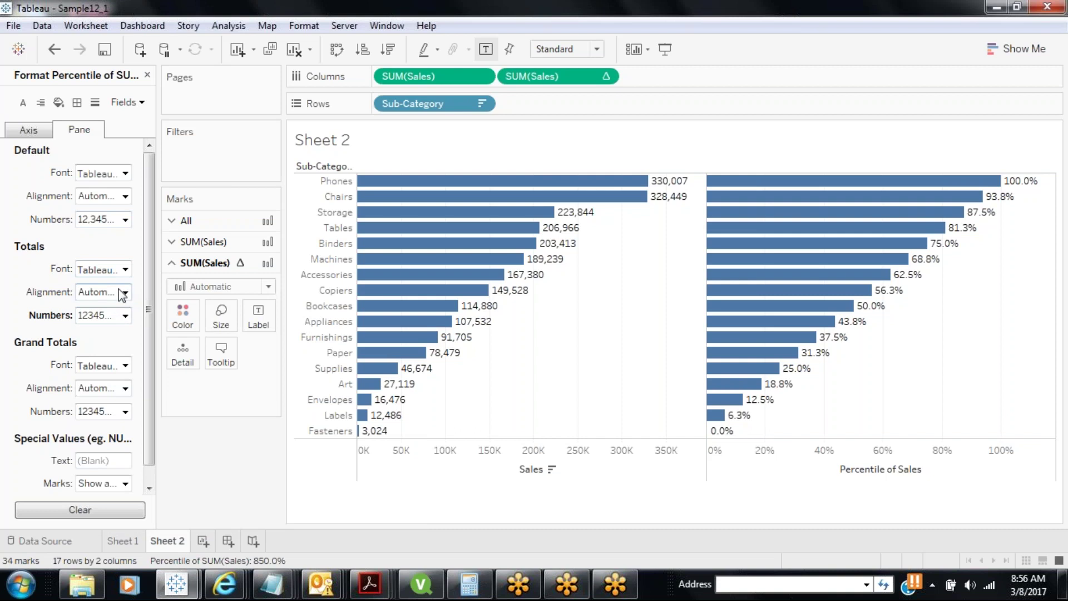
Set the default pane number format of Percentile of Sales to Percentage with 2 decimal places, and close the formatting.
{"action": "left_click", "coordinate": [126, 222]}
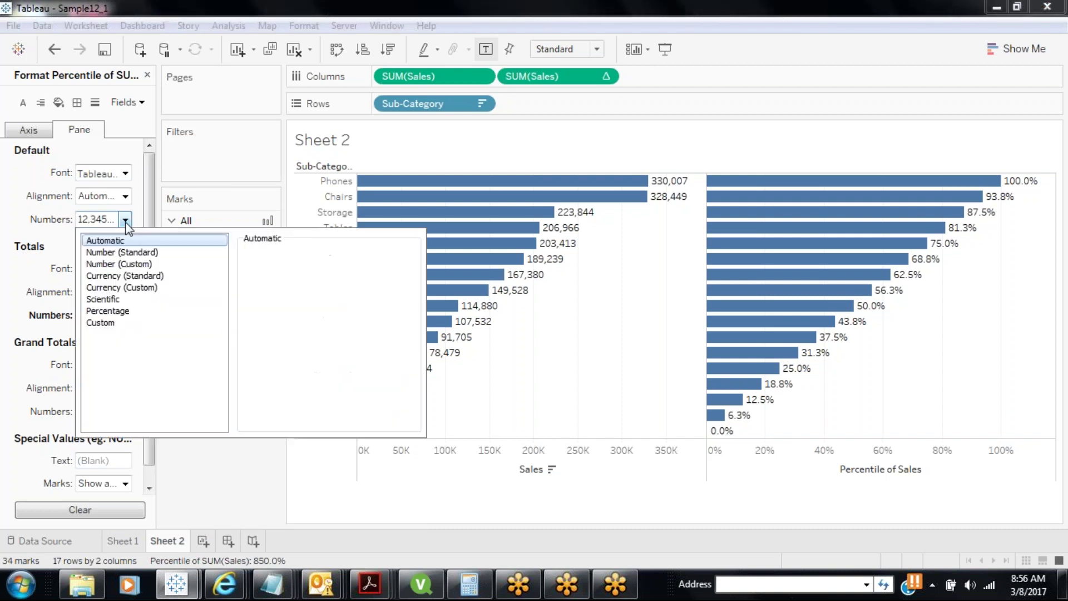
{"action": "left_click", "coordinate": [113, 310]}
{"action": "left_click", "coordinate": [195, 152]}
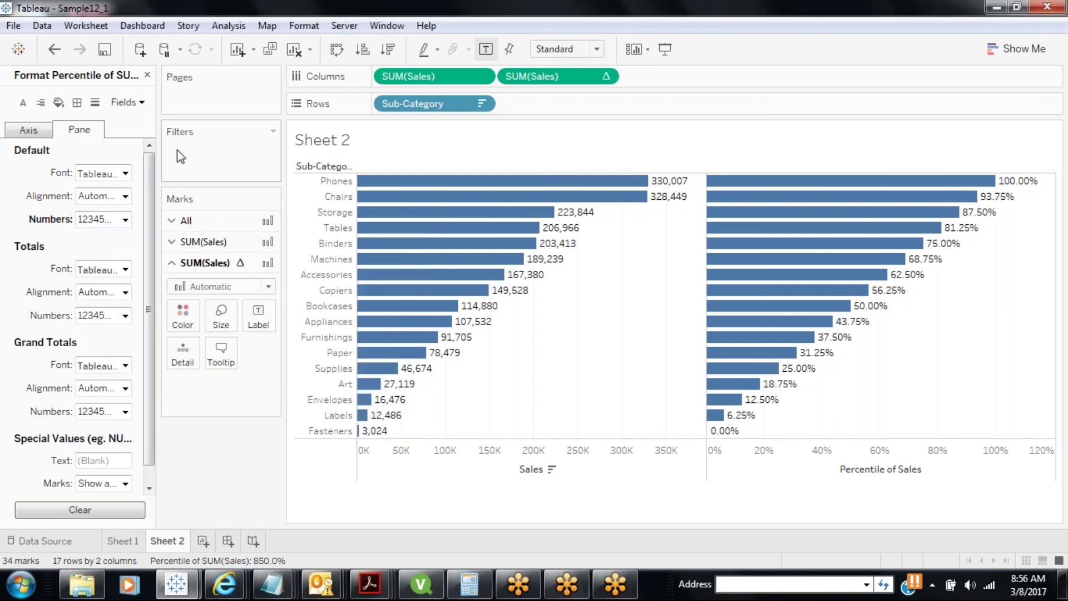
{"action": "left_click", "coordinate": [148, 74]}
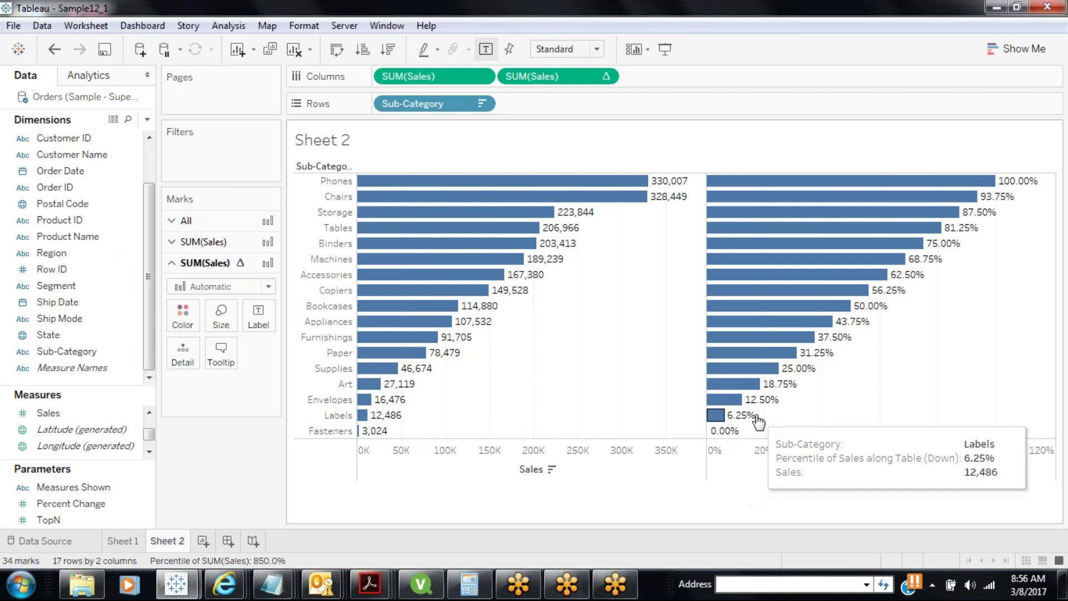
{"action": "mouse_move", "coordinate": [798, 364]}
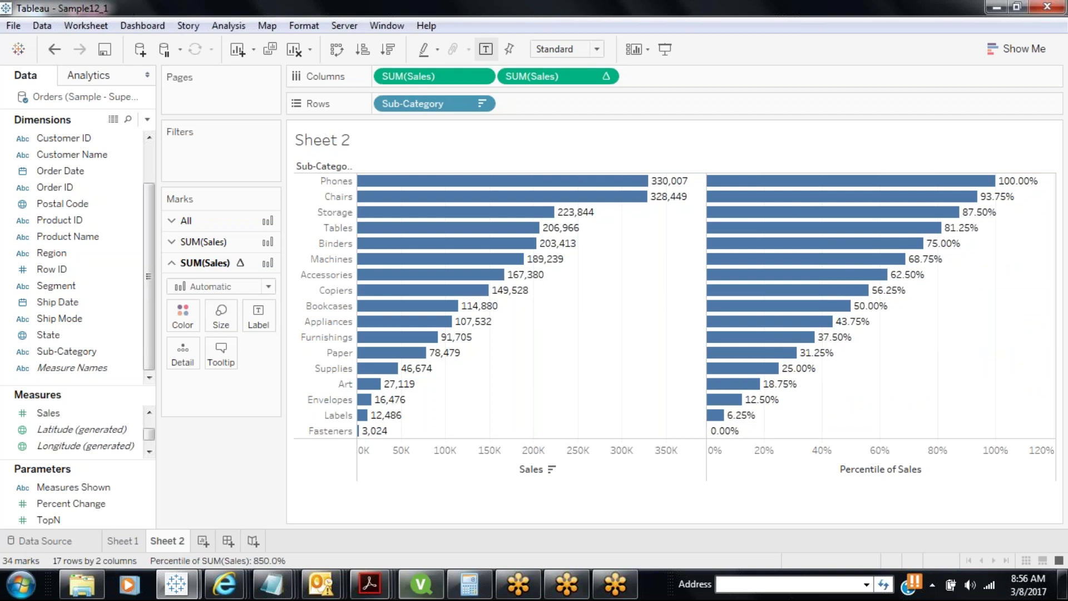
Clear the calculator, calculate 100 / 24 in it, and put it away.
{"action": "left_click", "coordinate": [470, 585]}
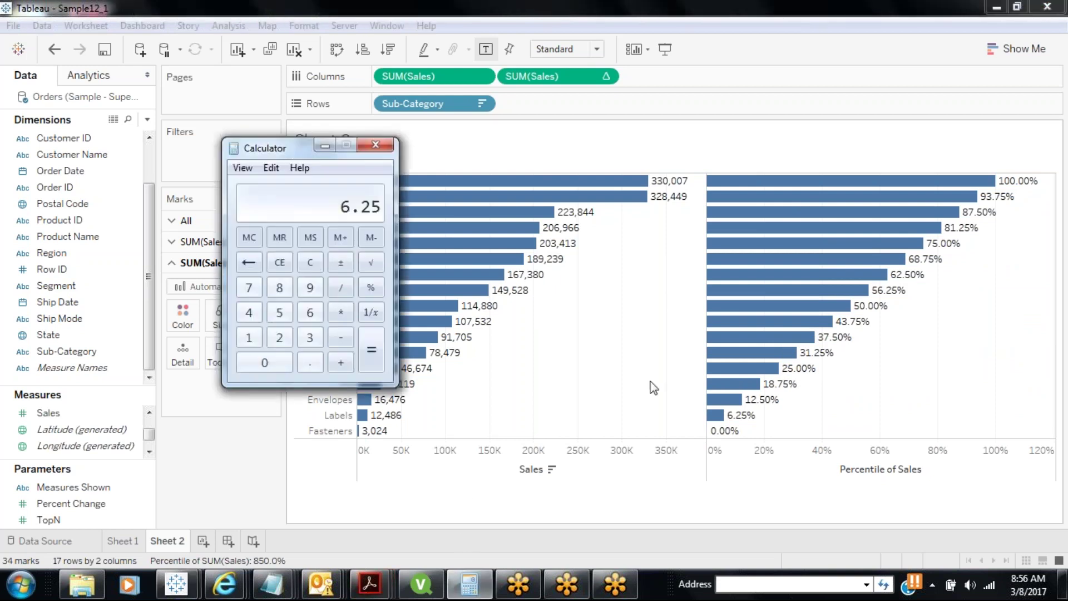
{"action": "left_click", "coordinate": [310, 262]}
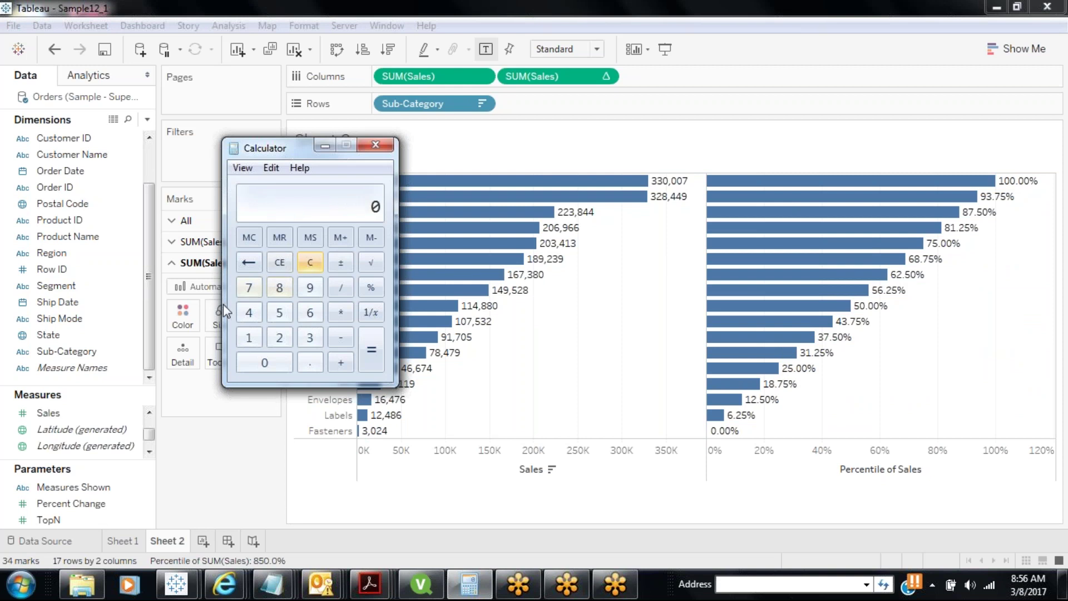
{"action": "left_click", "coordinate": [248, 337]}
{"action": "double_click", "coordinate": [266, 362]}
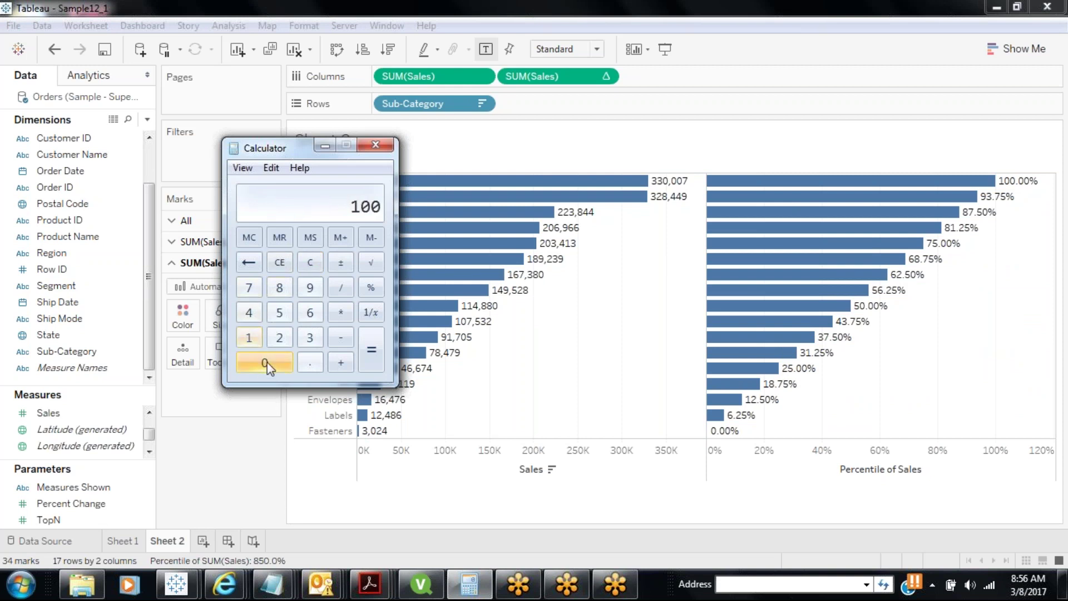
{"action": "left_click", "coordinate": [340, 287]}
{"action": "left_click", "coordinate": [279, 337]}
{"action": "left_click", "coordinate": [261, 317]}
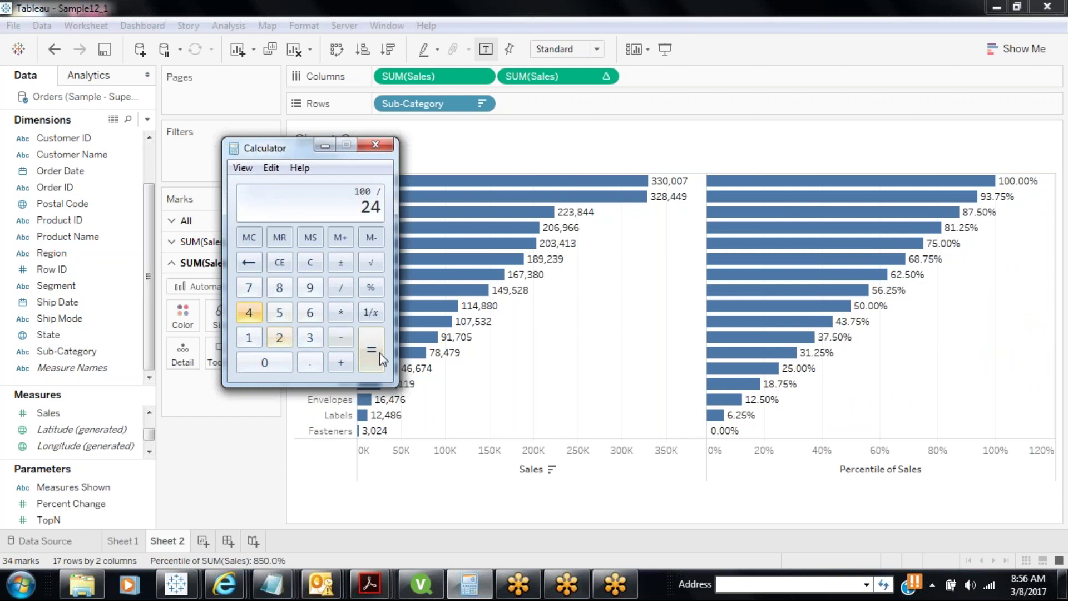
{"action": "left_click", "coordinate": [381, 358]}
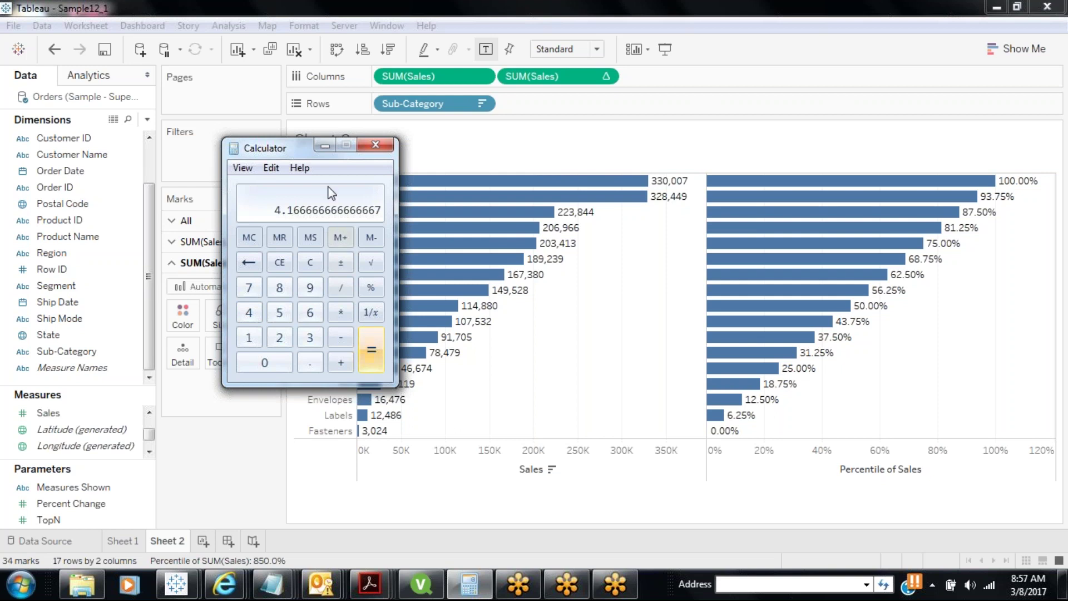
{"action": "left_click", "coordinate": [325, 145]}
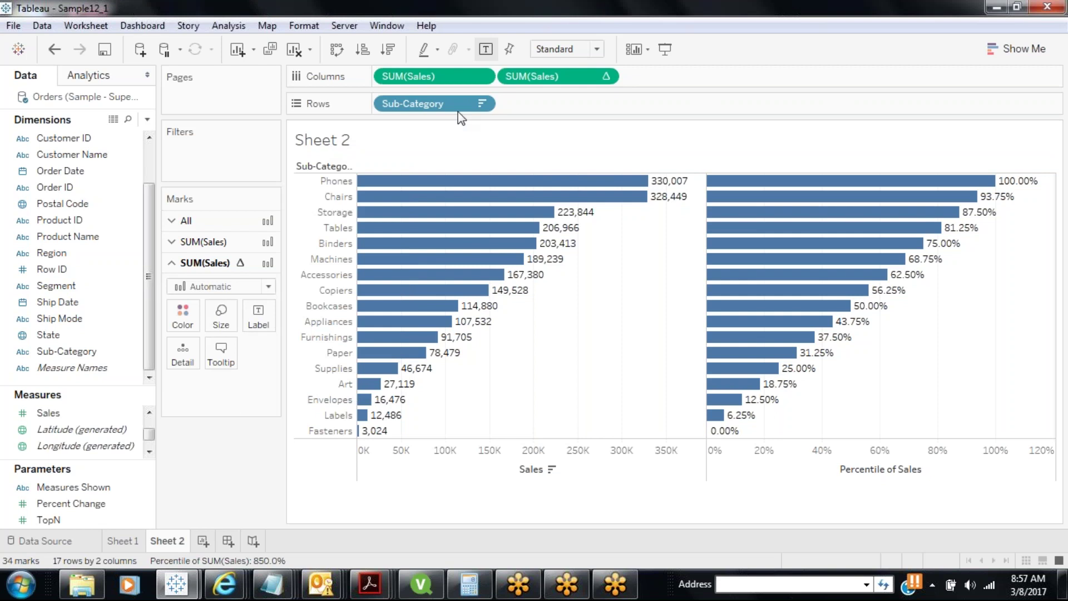
Copy the percentile formula RANK_PERCENTILE(SUM([Sales])) below the rank formula in Notepad, and return to Tableau with the measure unchanged.
{"action": "double_click", "coordinate": [561, 76]}
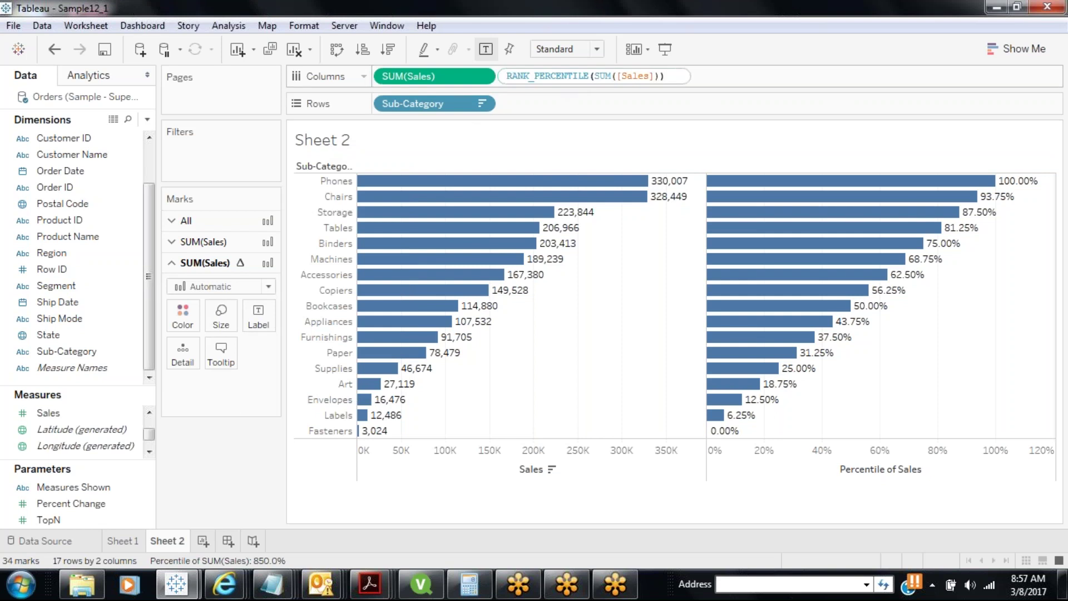
{"action": "key", "text": "ctrl+a"}
{"action": "key", "text": "ctrl+c"}
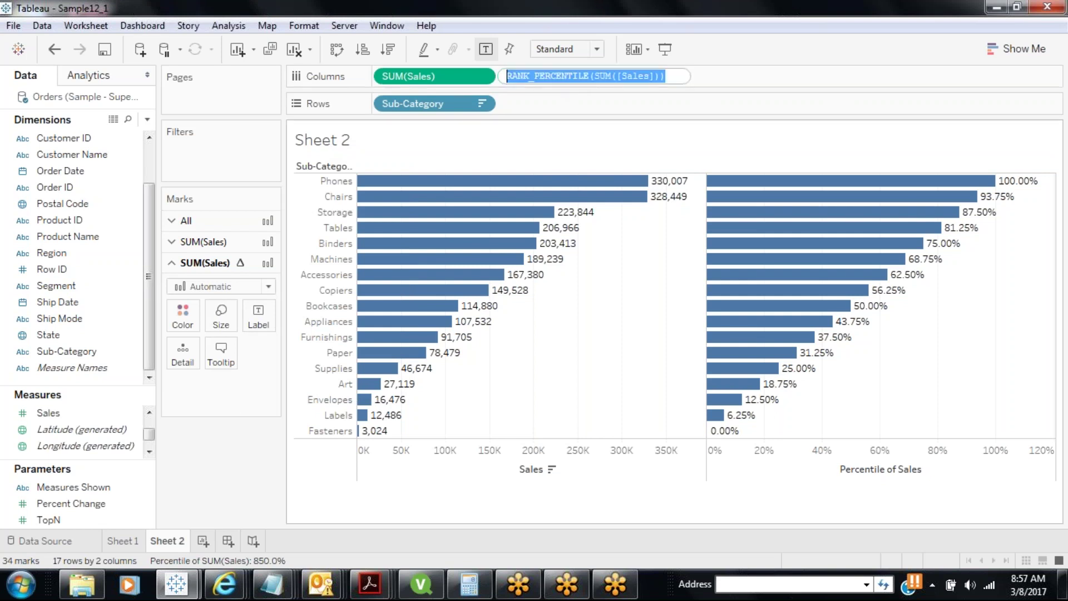
{"action": "left_click", "coordinate": [270, 587]}
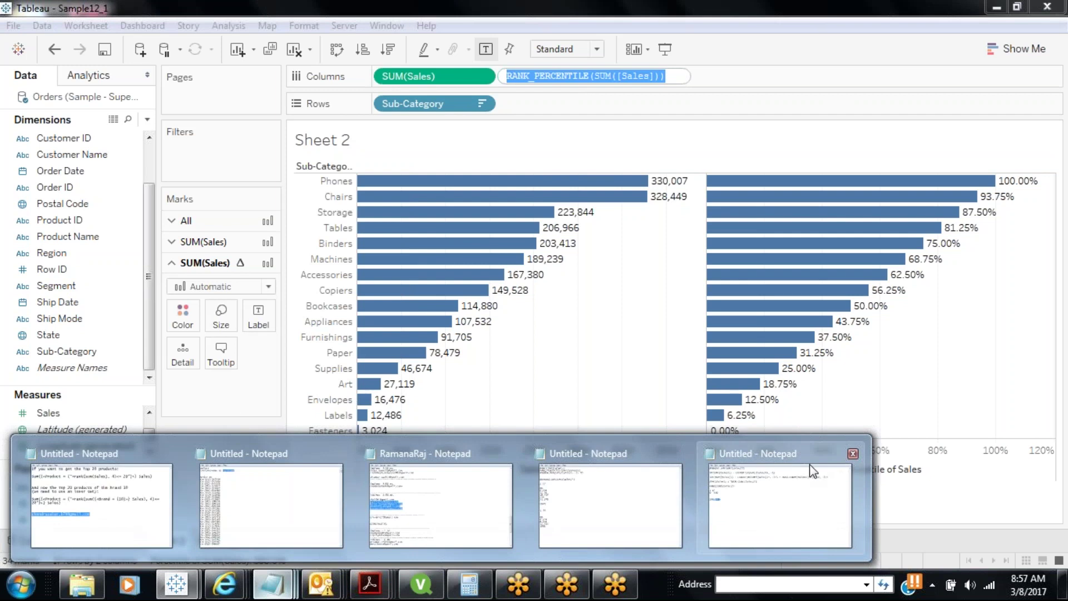
{"action": "left_click", "coordinate": [810, 535]}
{"action": "left_click", "coordinate": [307, 219]}
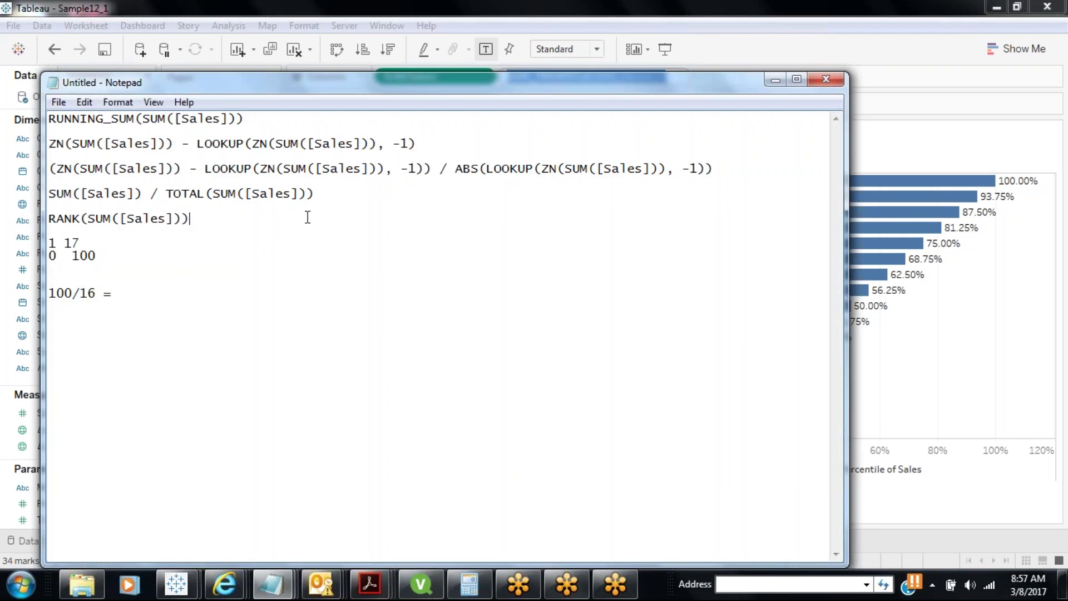
{"action": "key", "text": "Return"}
{"action": "key", "text": "Return"}
{"action": "key", "text": "ctrl+v"}
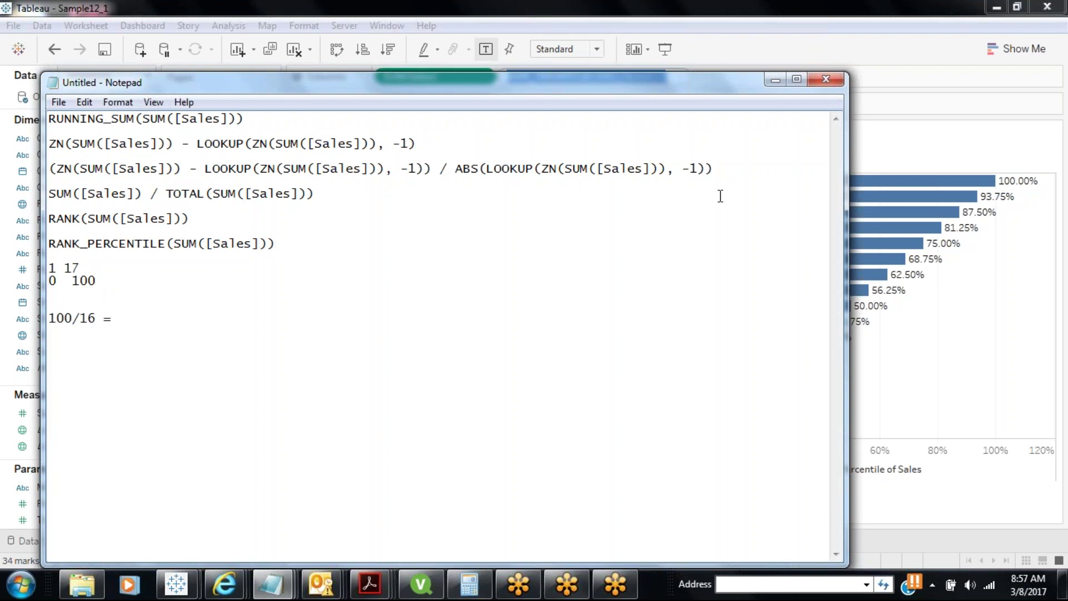
{"action": "left_click", "coordinate": [775, 80]}
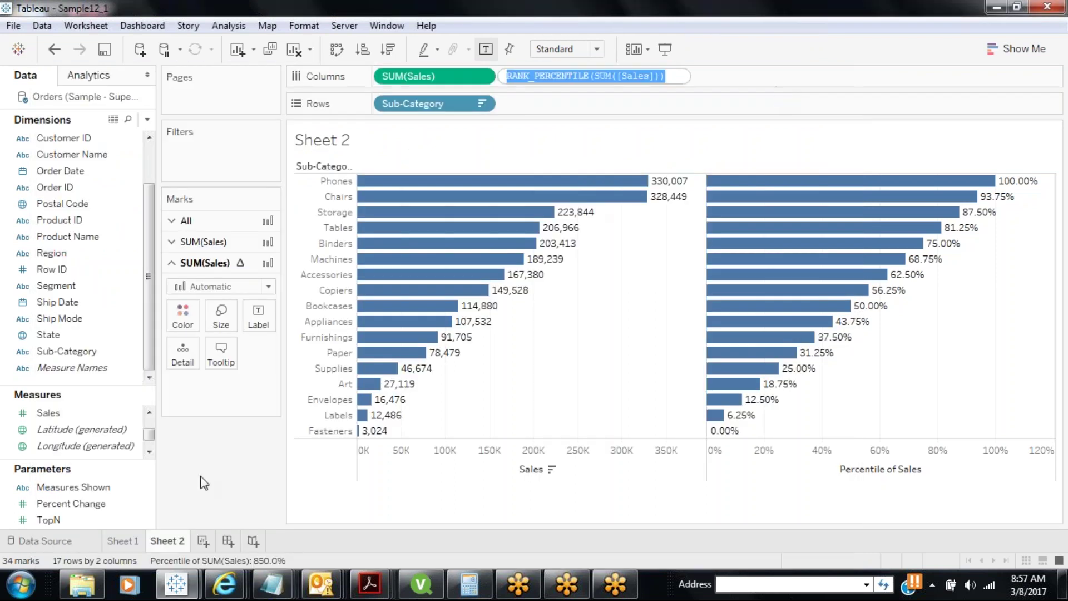
{"action": "key", "text": "Return"}
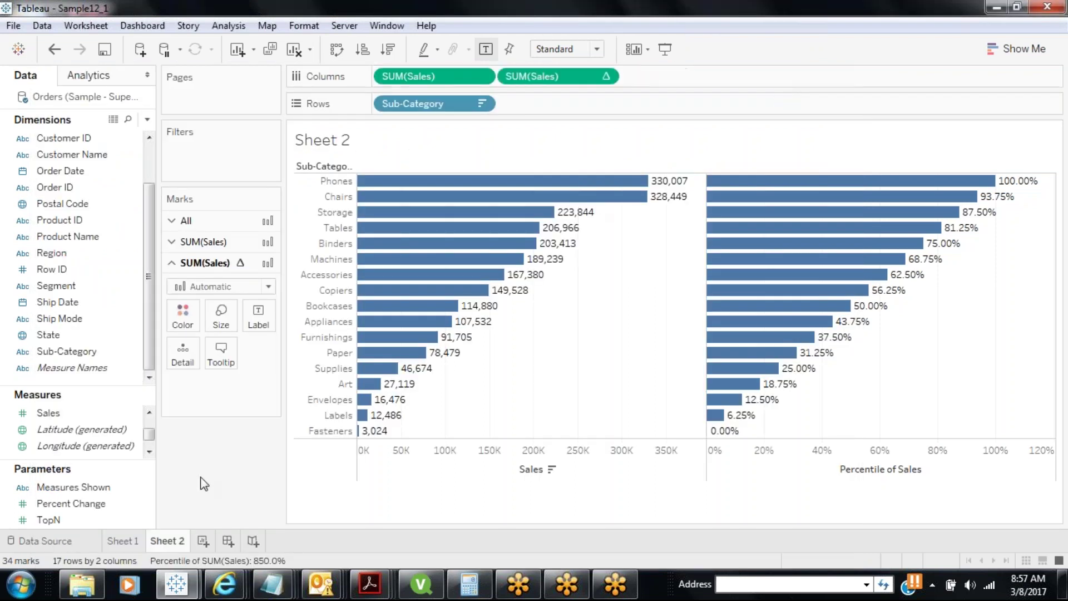
Change the quick table calculation of the second Sales measure to Moving Average.
{"action": "left_click", "coordinate": [605, 76]}
{"action": "mouse_move", "coordinate": [594, 379]}
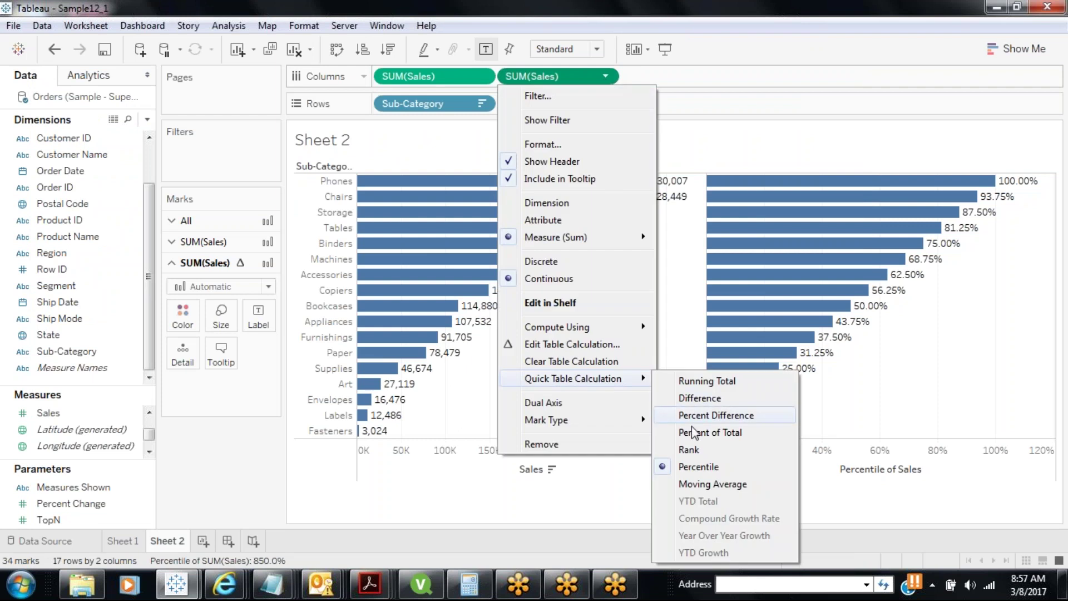
{"action": "left_click", "coordinate": [690, 485]}
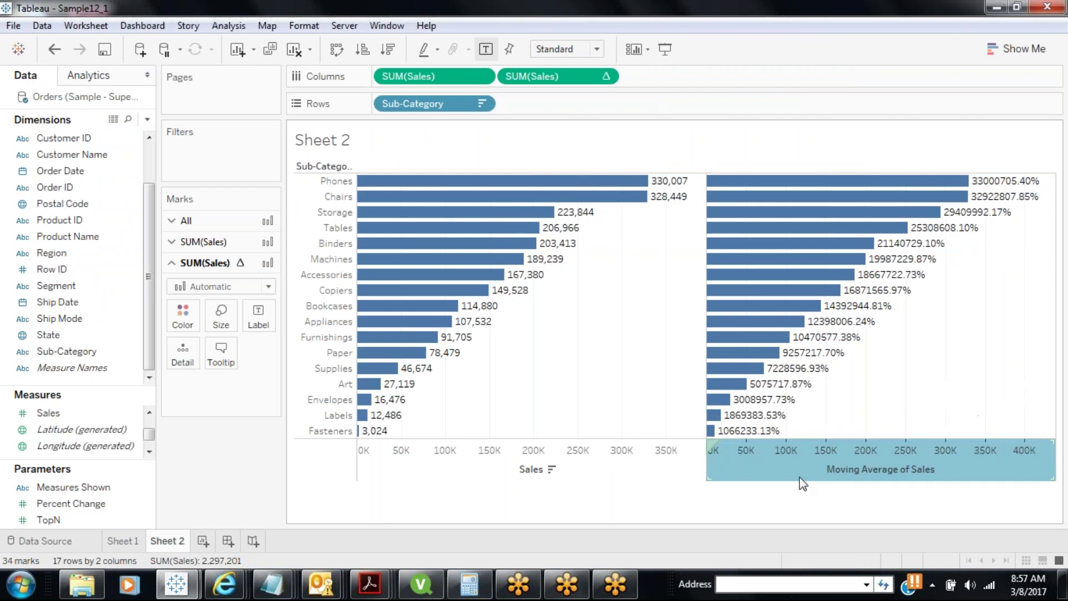
Set the default pane number format of the Moving Average of Sales axis to Automatic.
{"action": "right_click", "coordinate": [830, 472]}
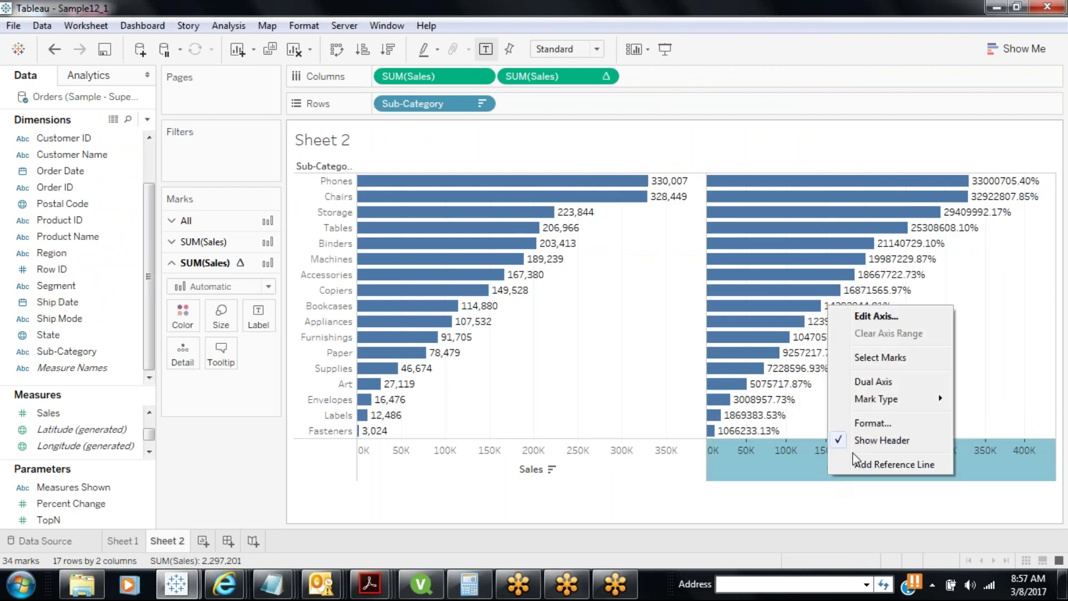
{"action": "left_click", "coordinate": [859, 423]}
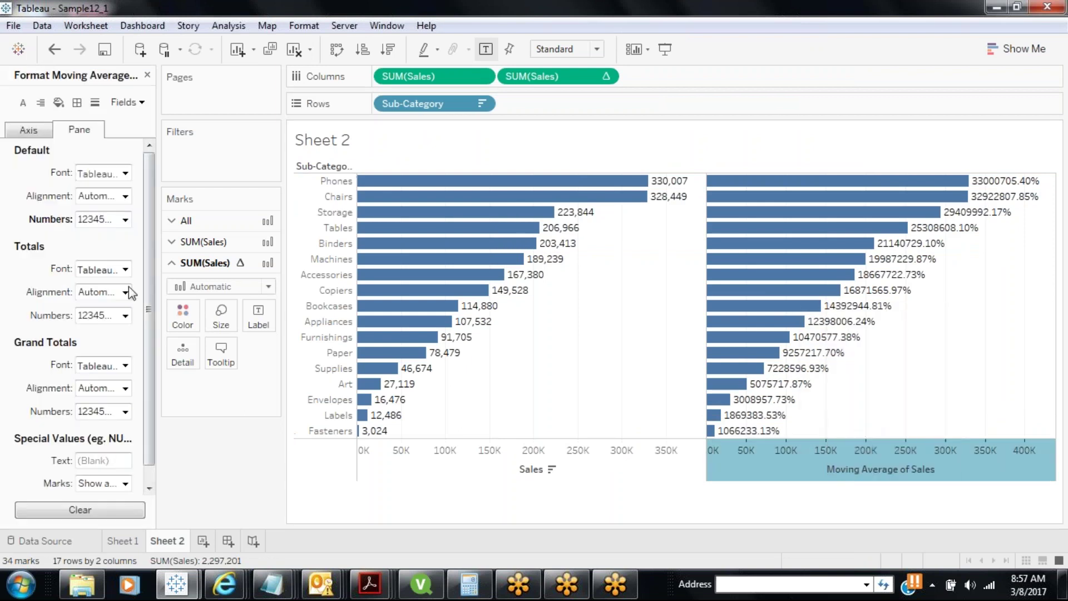
{"action": "left_click", "coordinate": [129, 223]}
{"action": "left_click", "coordinate": [129, 237]}
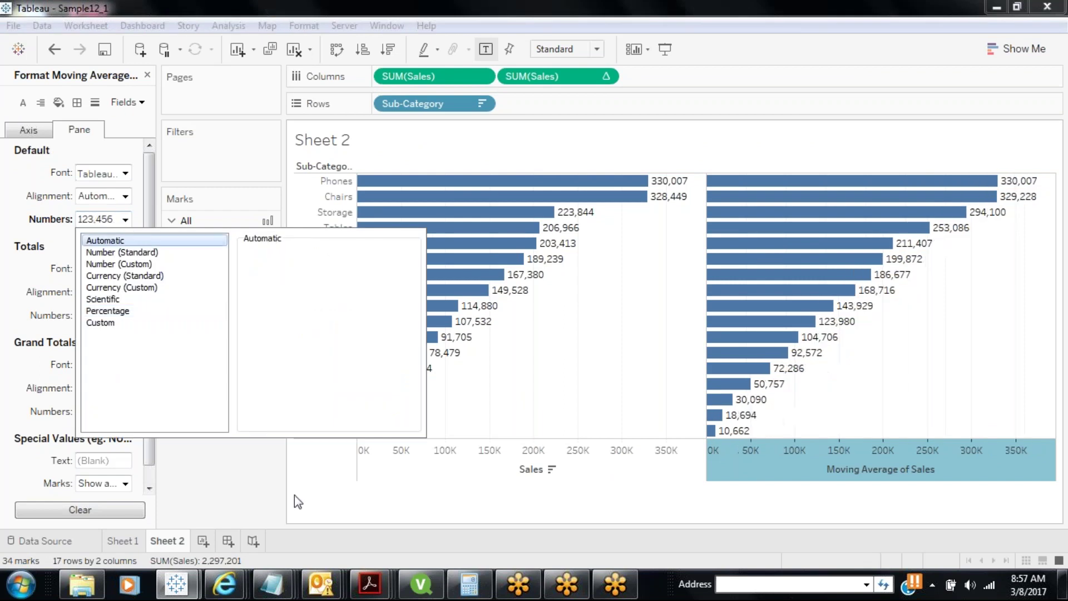
Close the axis formatting options and sort the sub-categories in ascending order by Sales.
{"action": "left_click", "coordinate": [242, 480]}
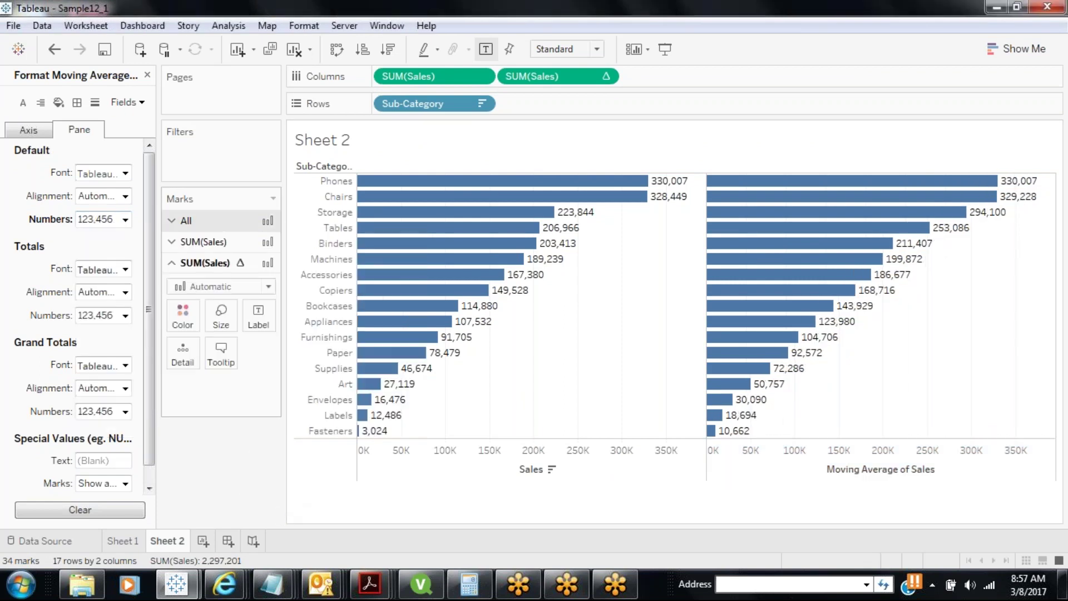
{"action": "left_click", "coordinate": [147, 75]}
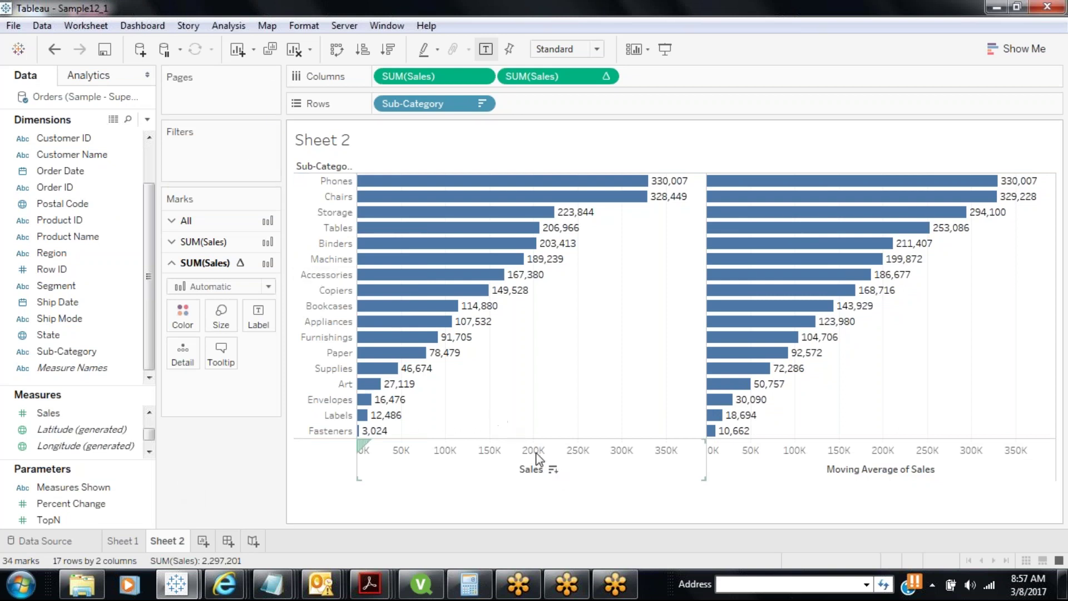
{"action": "left_click", "coordinate": [553, 470]}
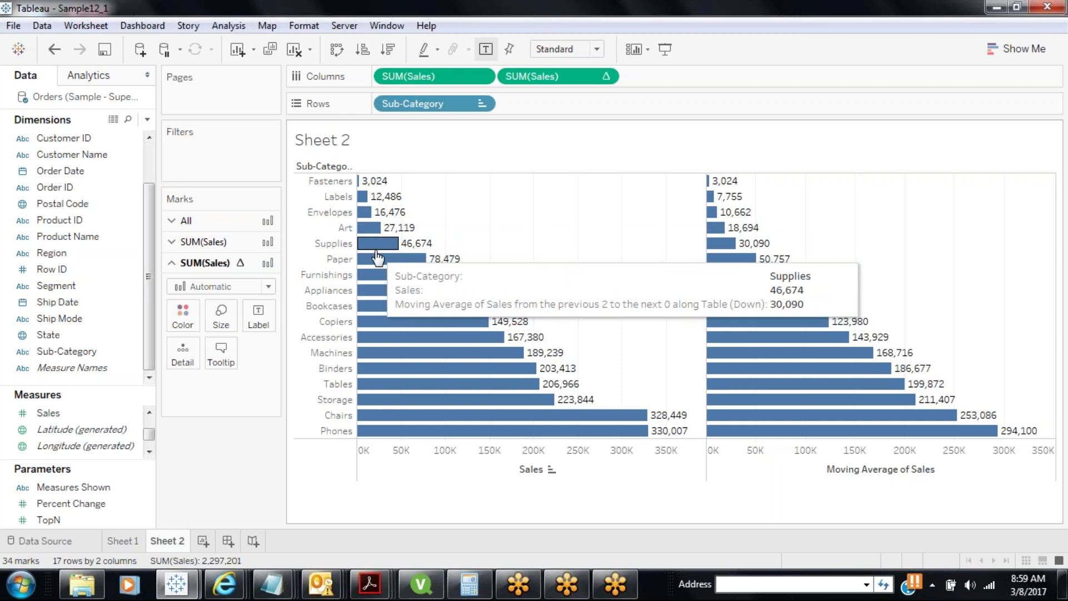
Switch to Calculator, clear it, move it clear of the chart, and add 46674 + 27119 + 16476.
{"action": "left_click", "coordinate": [482, 593]}
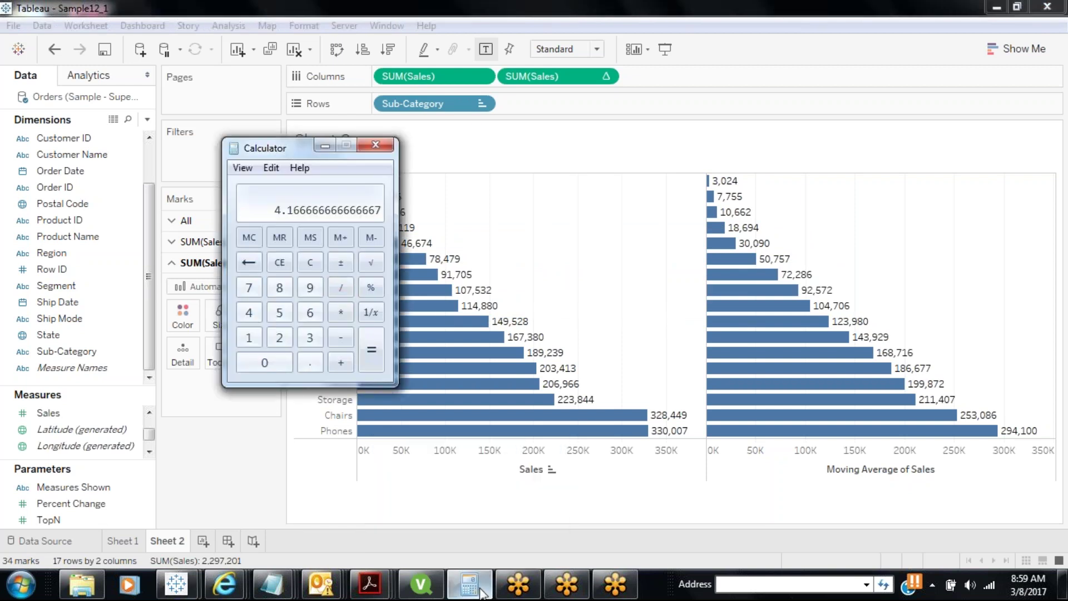
{"action": "left_click", "coordinate": [310, 262]}
{"action": "left_click_drag", "start_coordinate": [285, 144], "coordinate": [97, 114]}
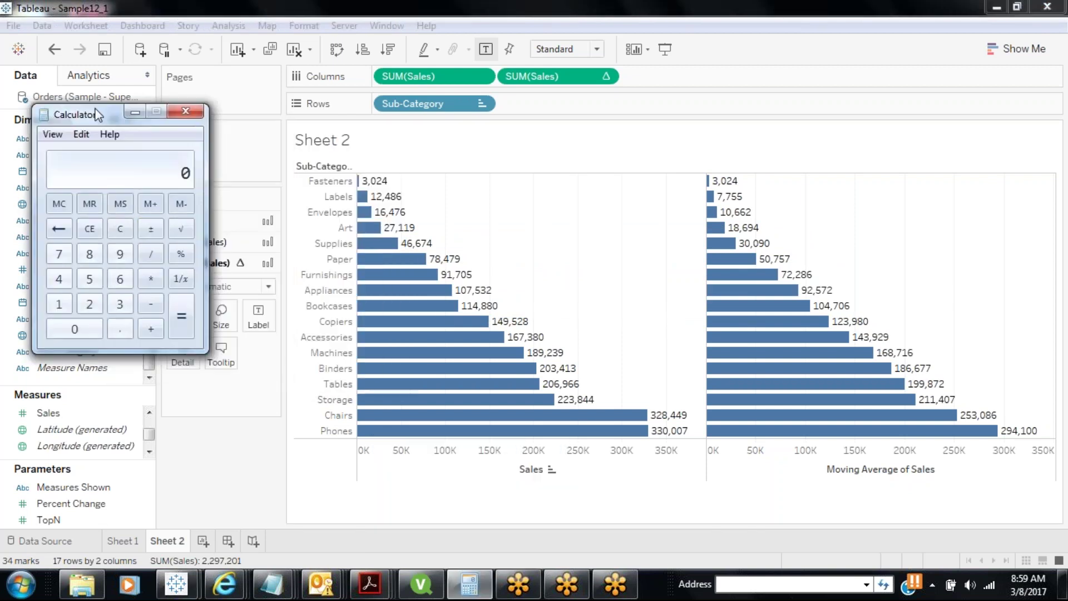
{"action": "type", "text": "46674"}
{"action": "key", "text": "plus"}
{"action": "type", "text": "27119"}
{"action": "key", "text": "plus"}
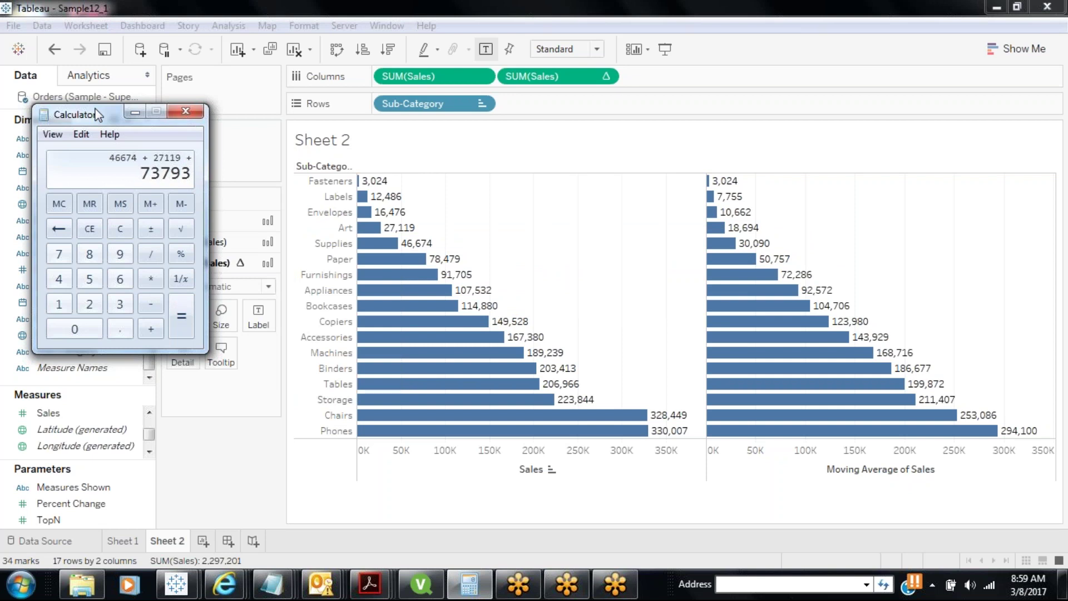
{"action": "type", "text": "16476"}
{"action": "key", "text": "Return"}
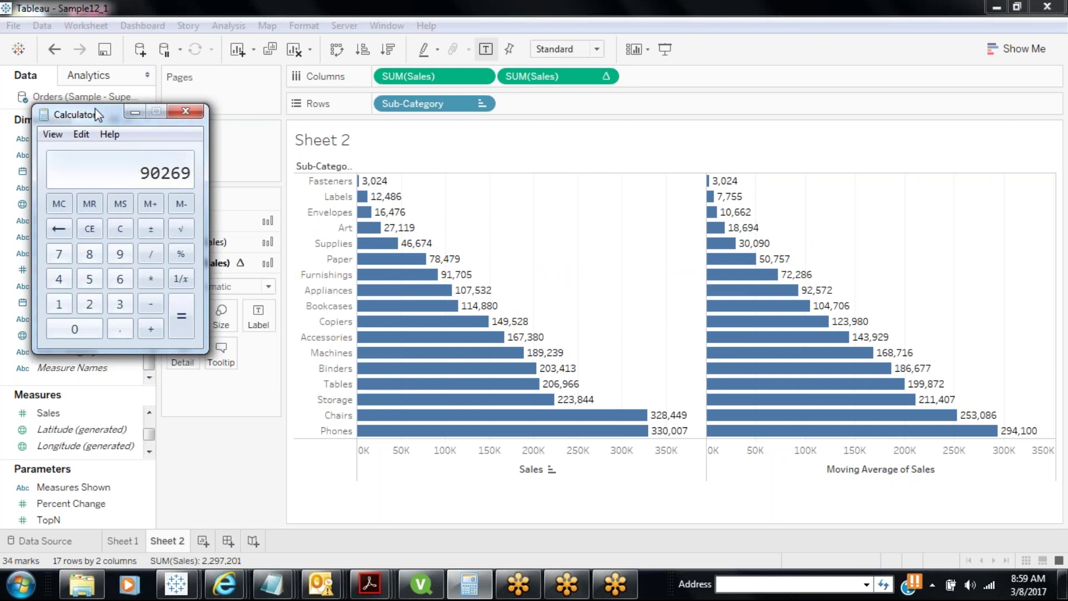
Divide the sum by 3, compare it with the moving average for Supplies, and put the calculator away.
{"action": "left_click", "coordinate": [149, 251]}
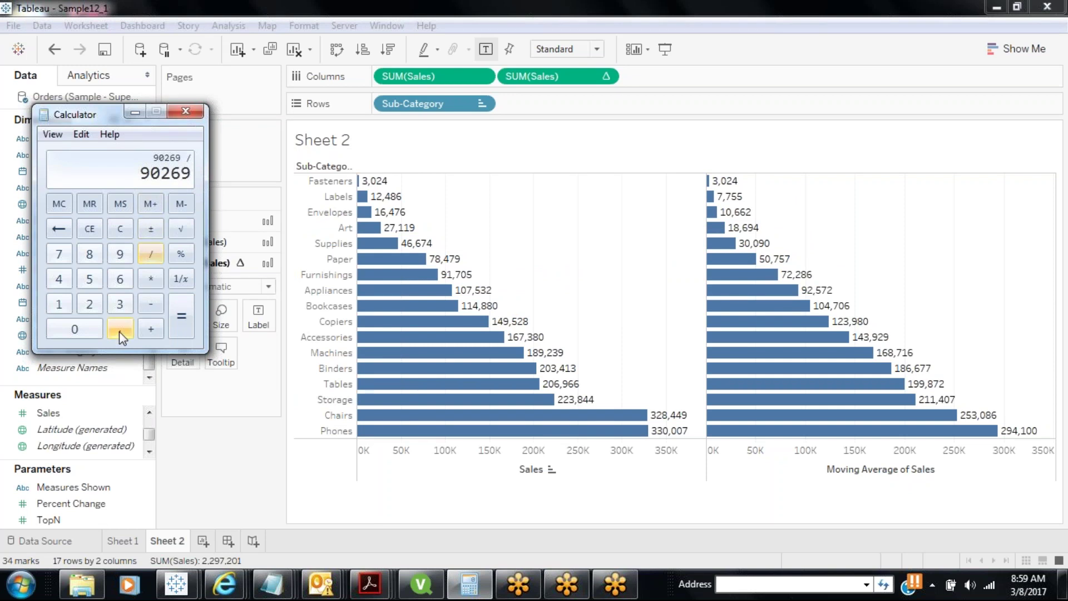
{"action": "left_click", "coordinate": [120, 305]}
{"action": "left_click", "coordinate": [181, 316]}
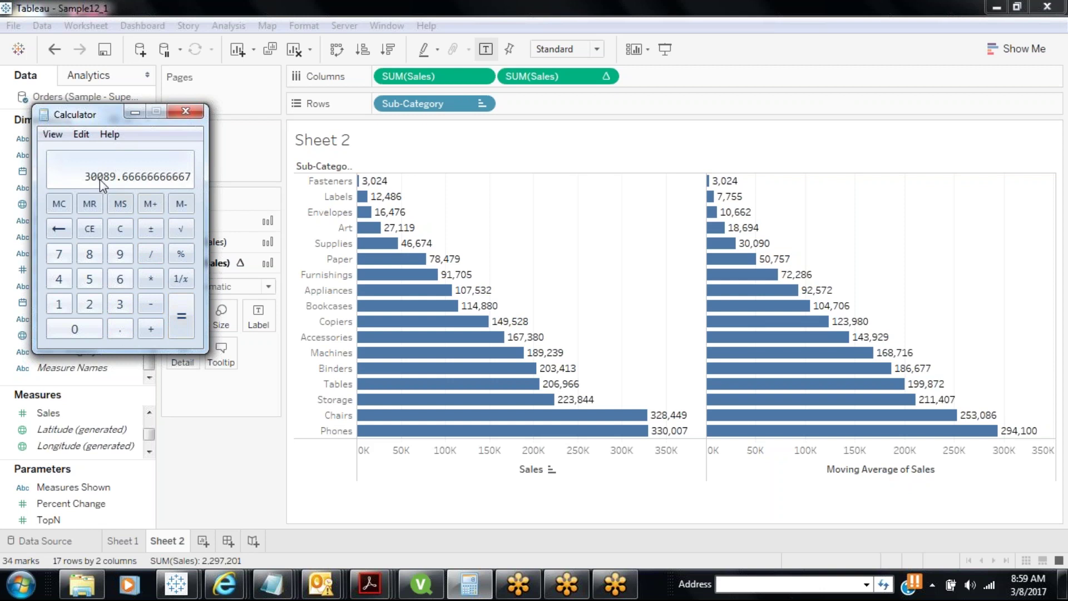
{"action": "mouse_move", "coordinate": [768, 254]}
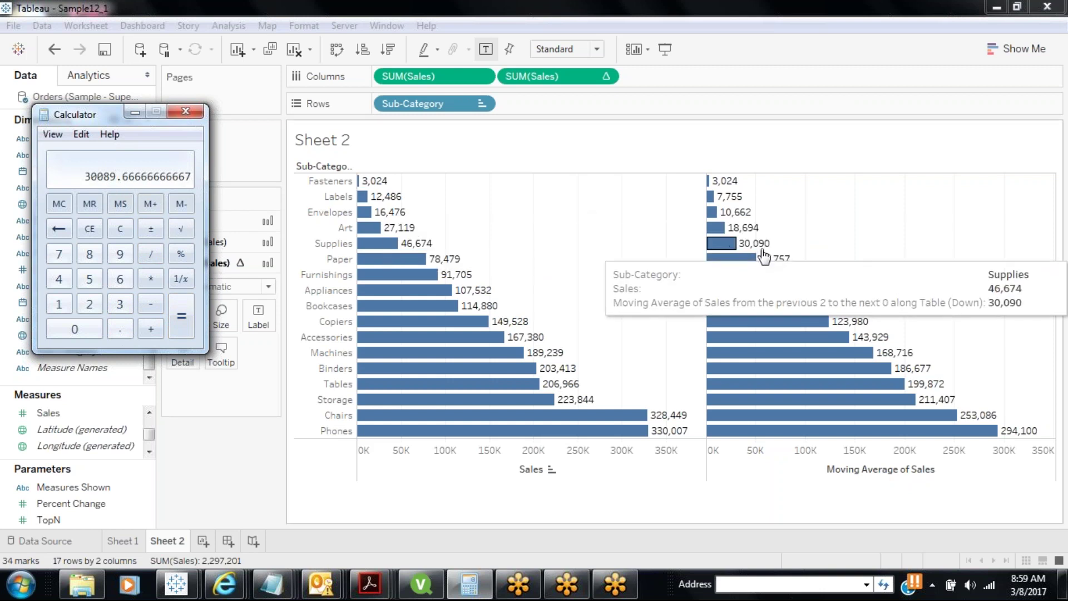
{"action": "left_click", "coordinate": [134, 112]}
{"action": "mouse_move", "coordinate": [428, 275]}
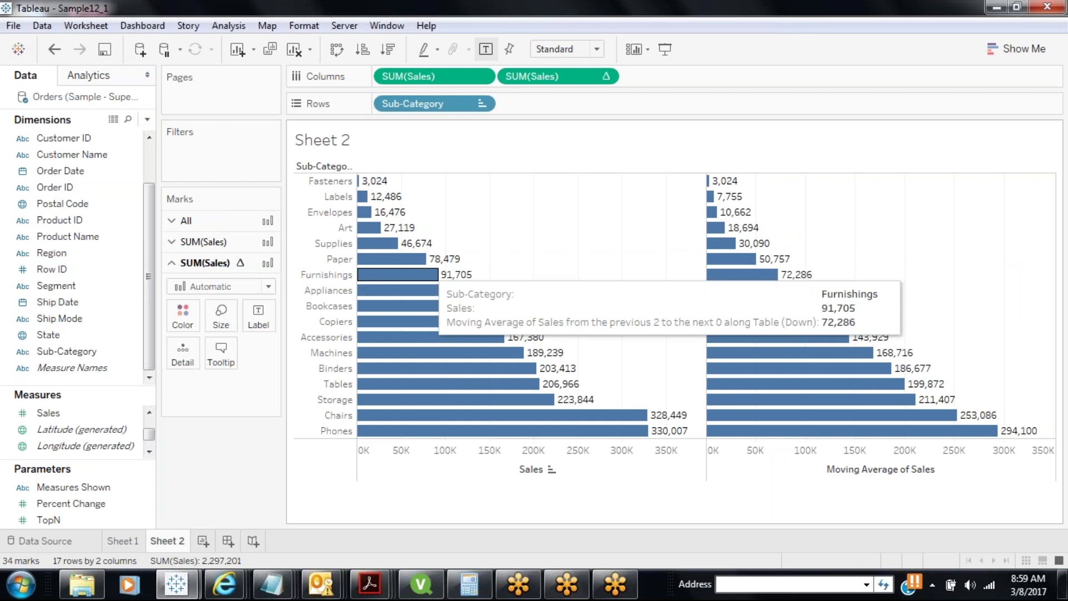
Open the second Sales measure's moving average formula for editing and copy the whole expression.
{"action": "double_click", "coordinate": [582, 71]}
{"action": "key", "text": "ctrl+a"}
{"action": "key", "text": "ctrl+c"}
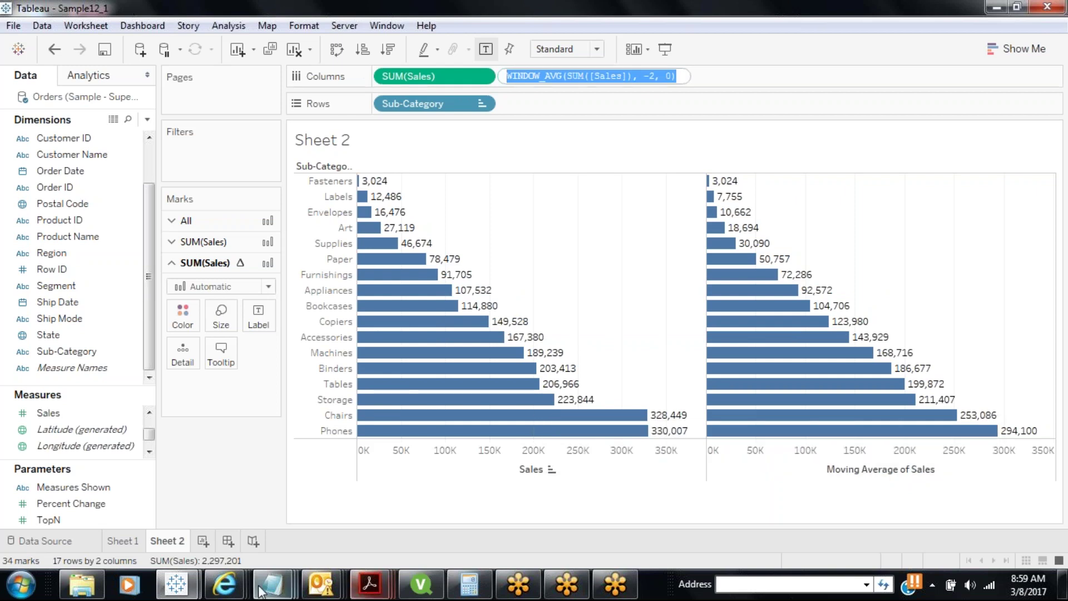
Switch to the Notepad window with the formulas and paste WINDOW_AVG(SUM([Sales]), -2, 0) below the percentile formula, followed by blank lines.
{"action": "left_click", "coordinate": [225, 584]}
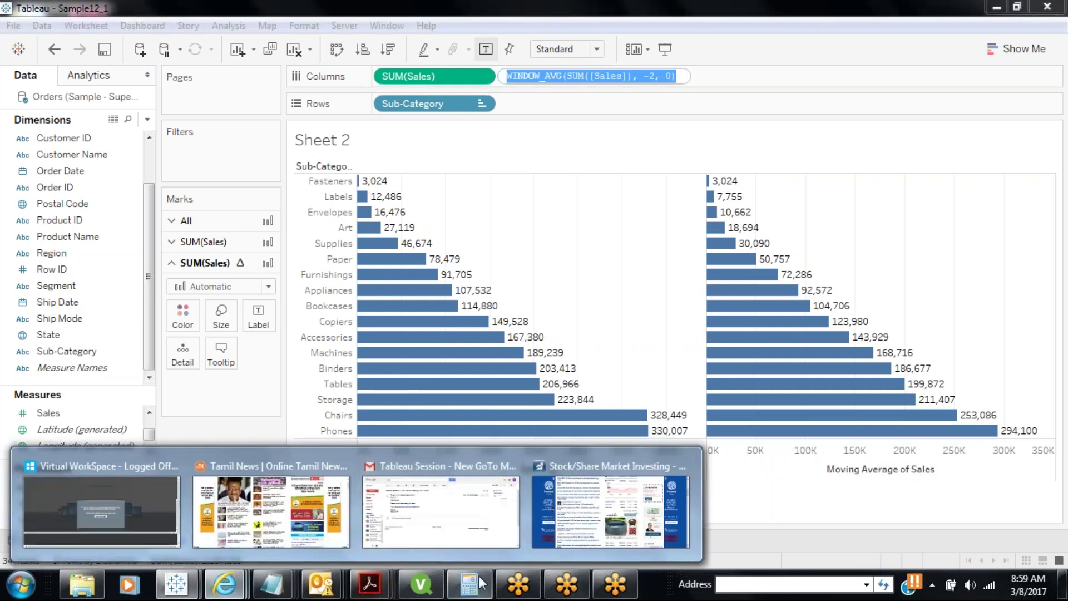
{"action": "left_click", "coordinate": [278, 585]}
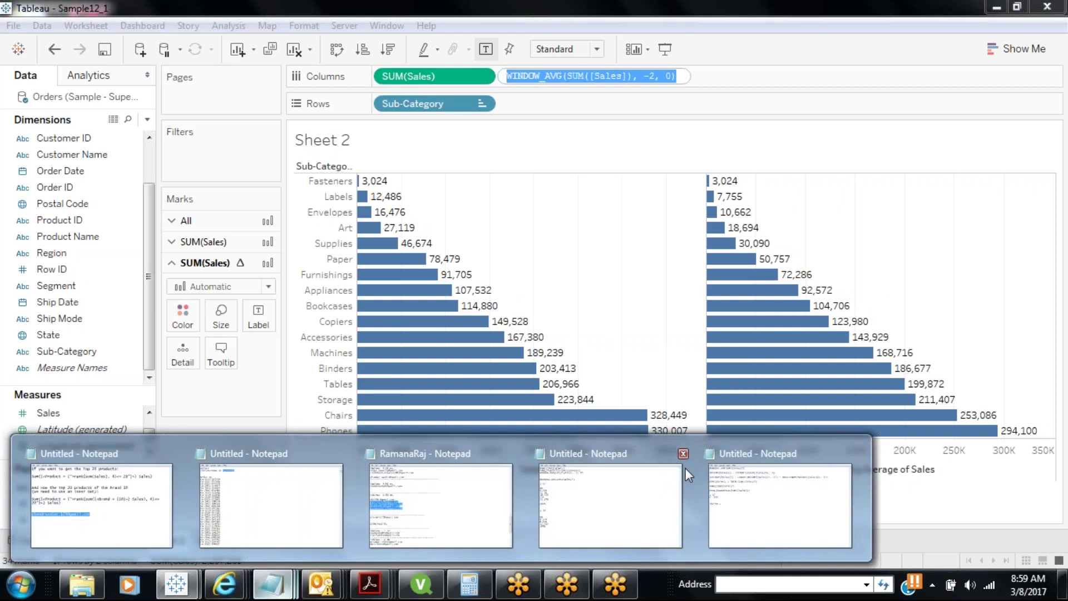
{"action": "left_click", "coordinate": [678, 479]}
{"action": "left_click", "coordinate": [328, 244]}
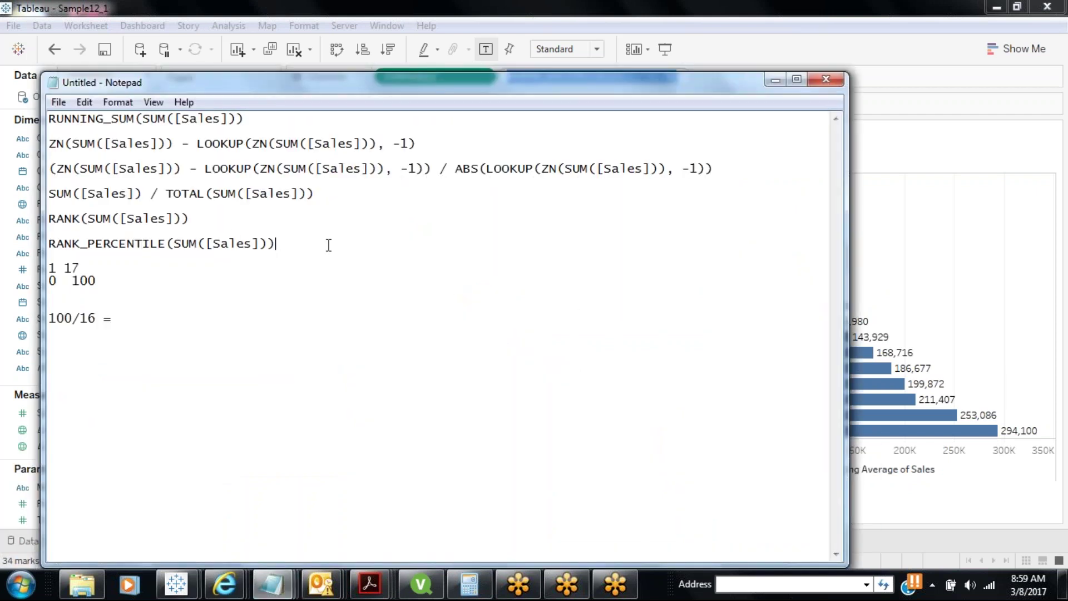
{"action": "key", "text": "Return"}
{"action": "key", "text": "Return"}
{"action": "key", "text": "Return"}
{"action": "key", "text": "ctrl+v"}
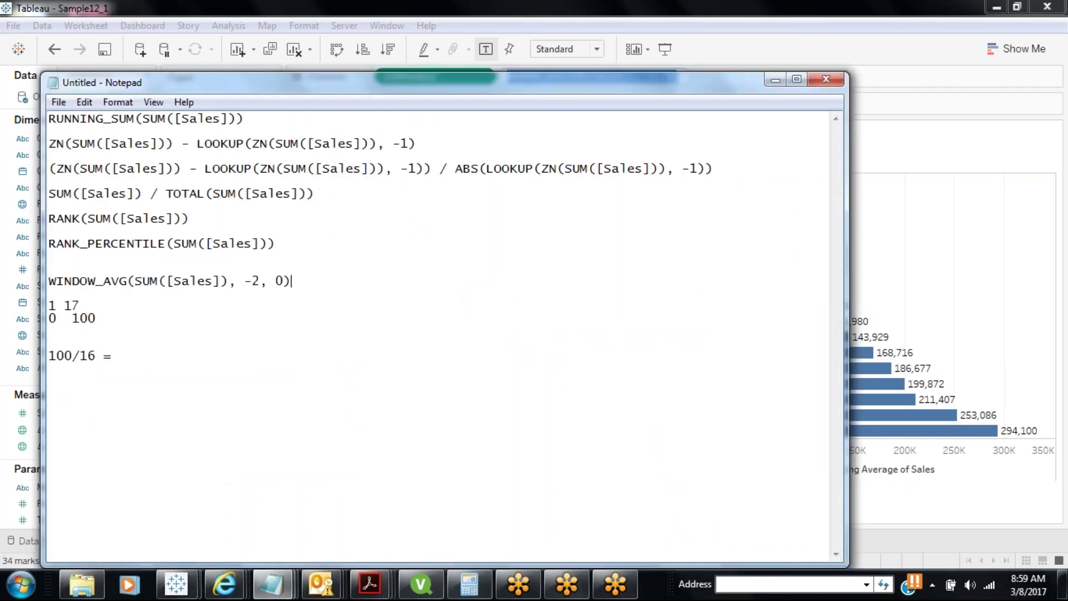
{"action": "key", "text": "Return"}
{"action": "key", "text": "Return"}
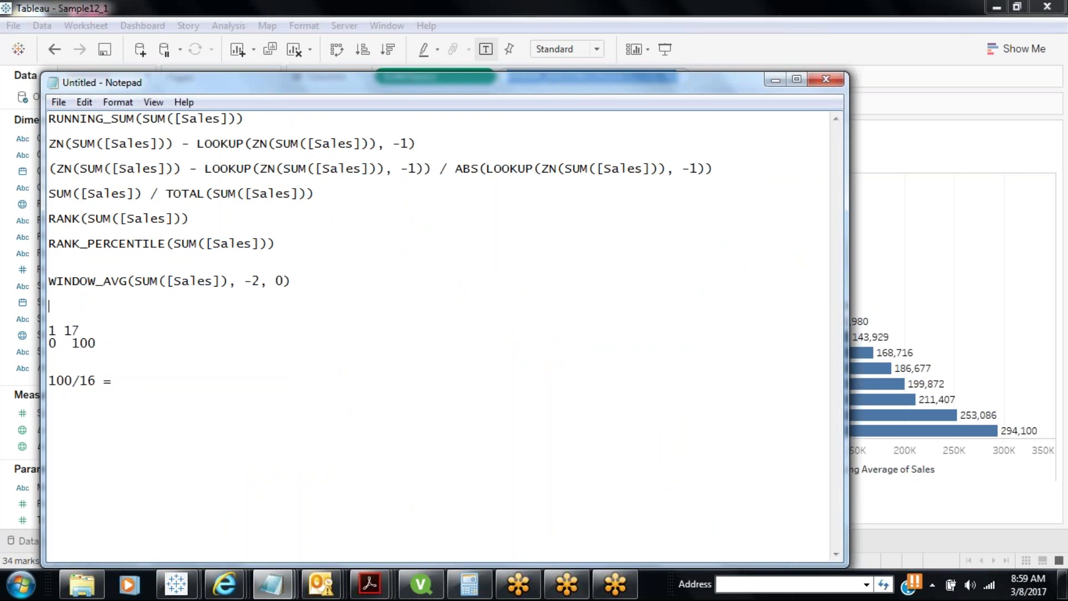